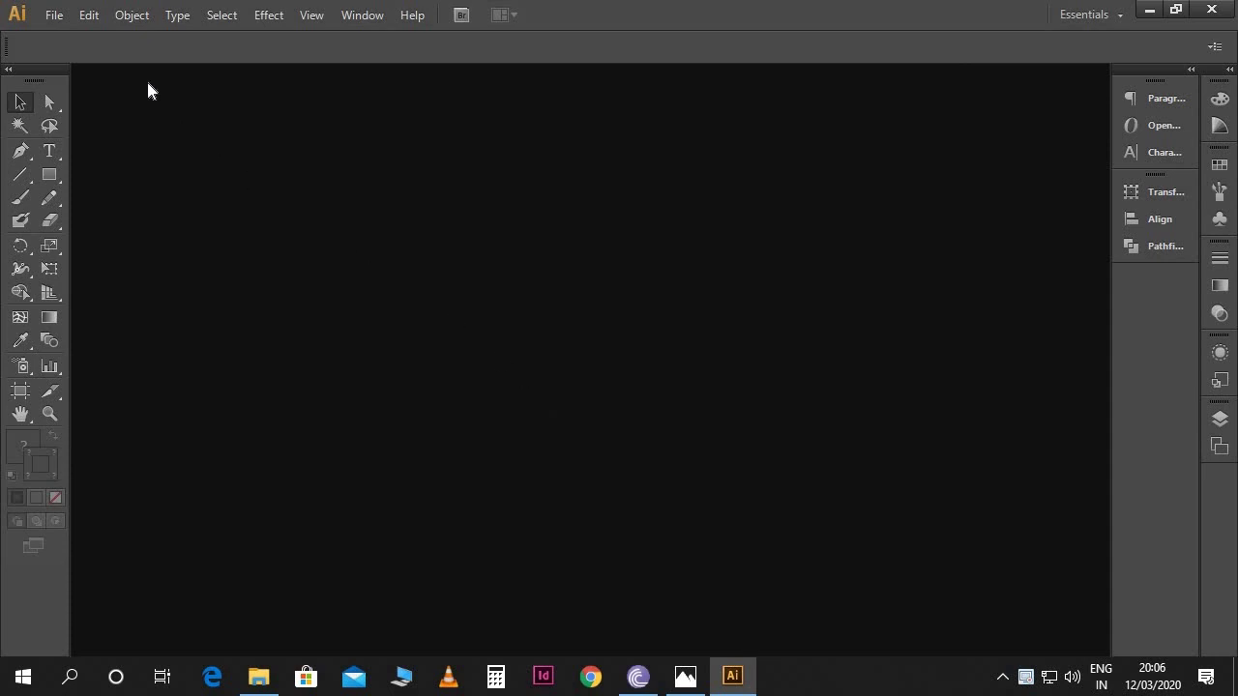
Start a new document named Menu at 8.5 × 11 inches.
left_click(54, 18)
left_click(73, 32)
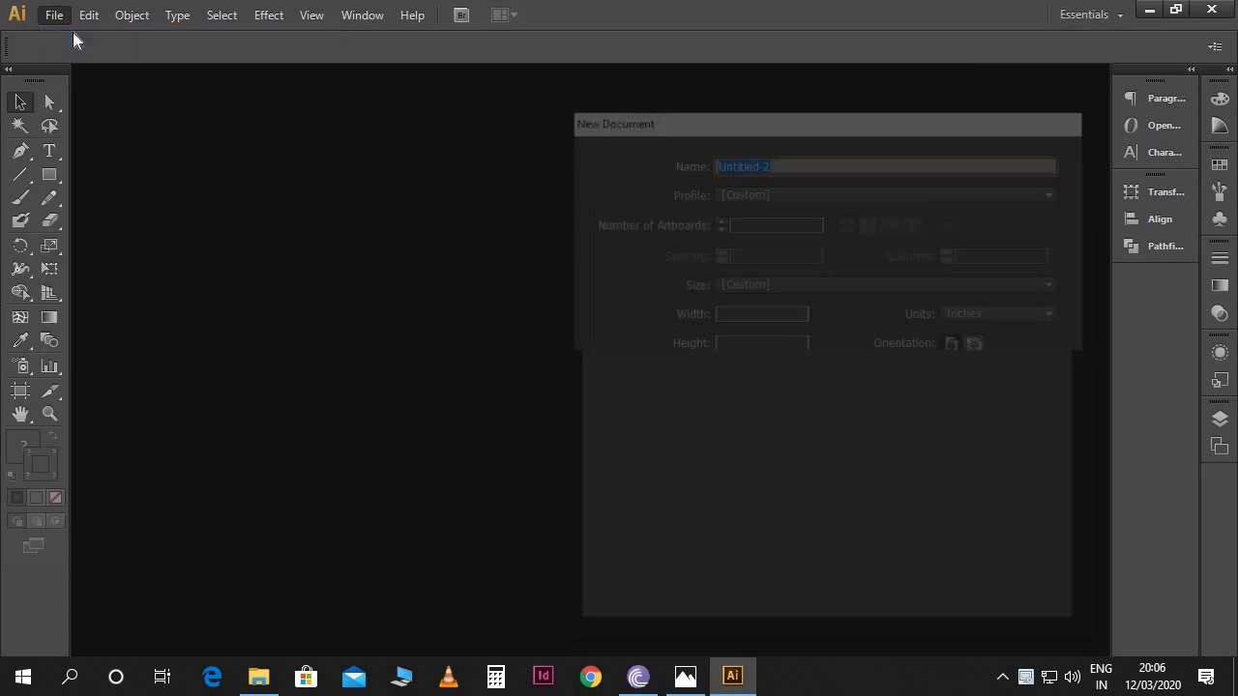
type("Menu")
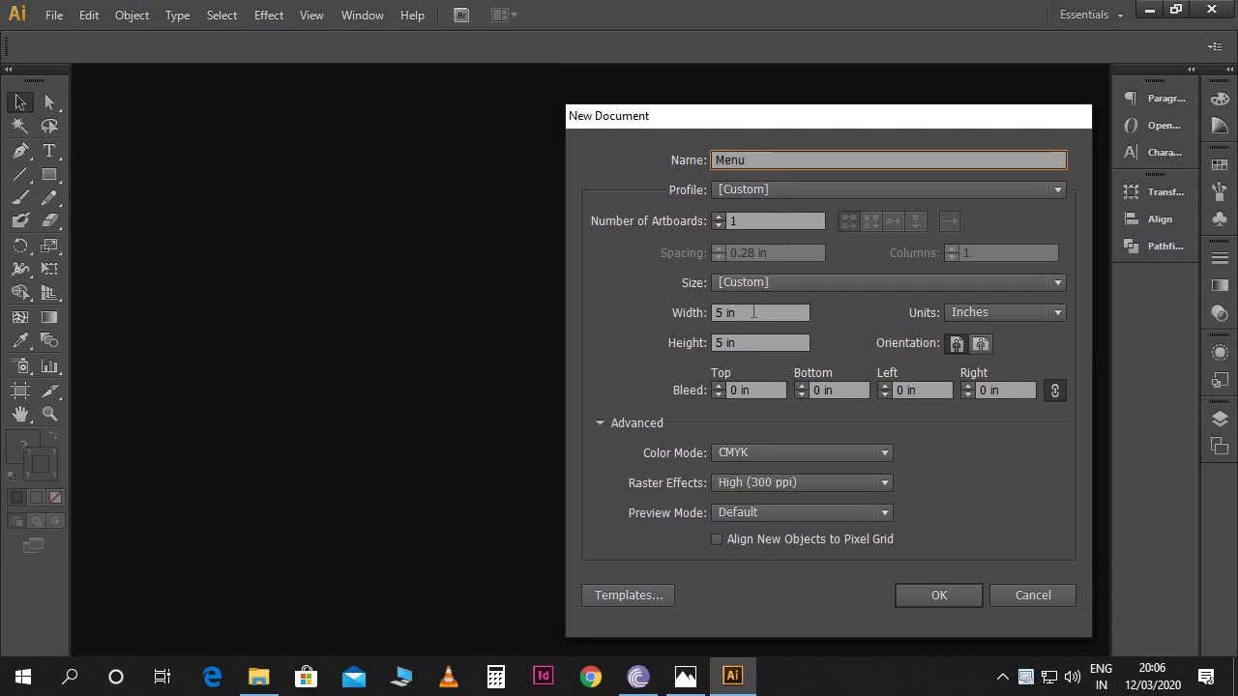
left_click(755, 313)
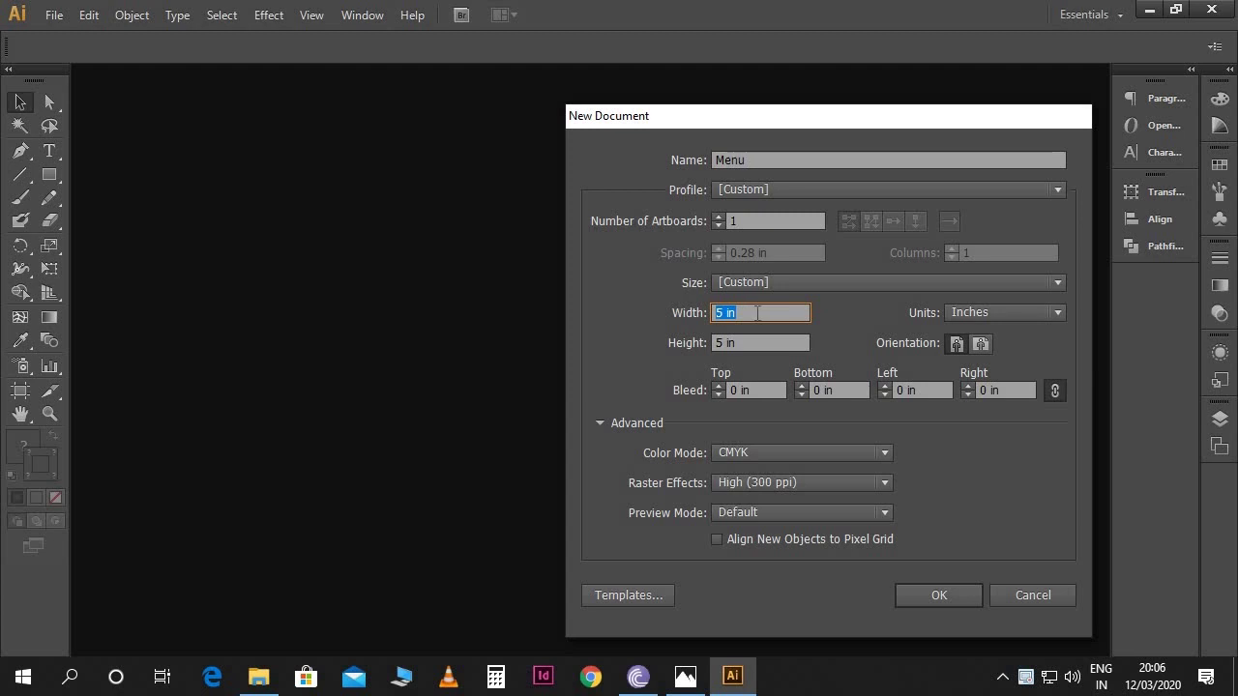
type("8.5")
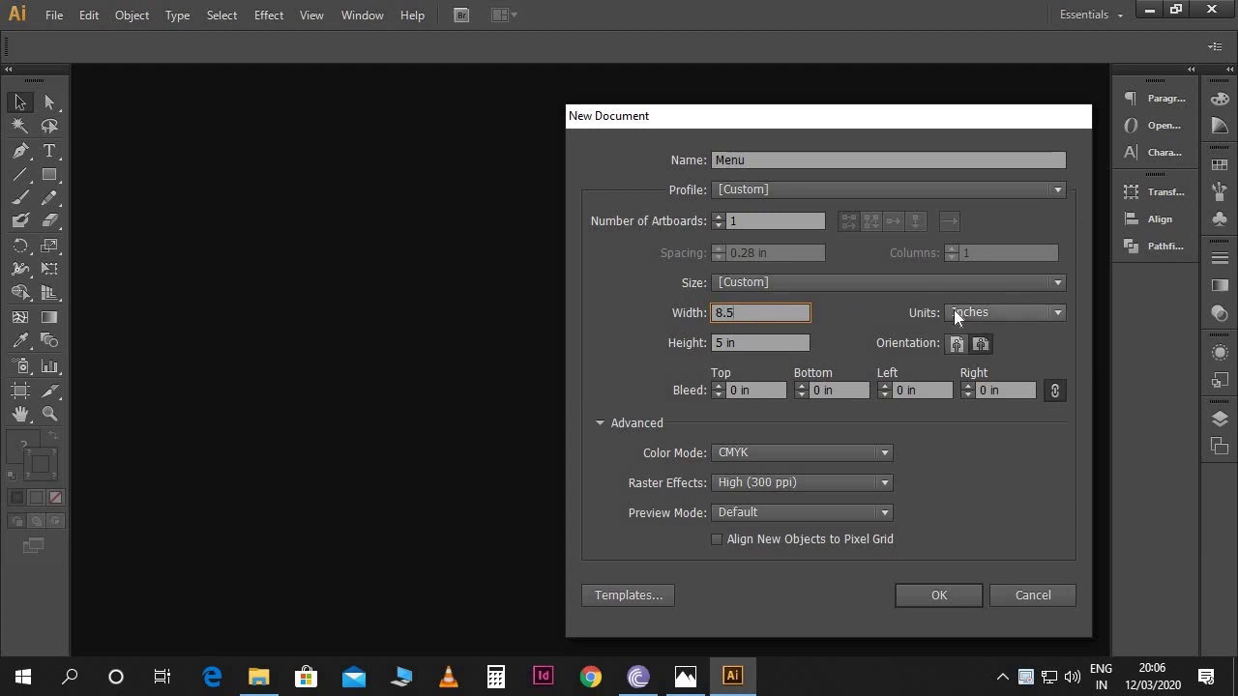
left_click(954, 310)
left_click(954, 310)
key("Tab")
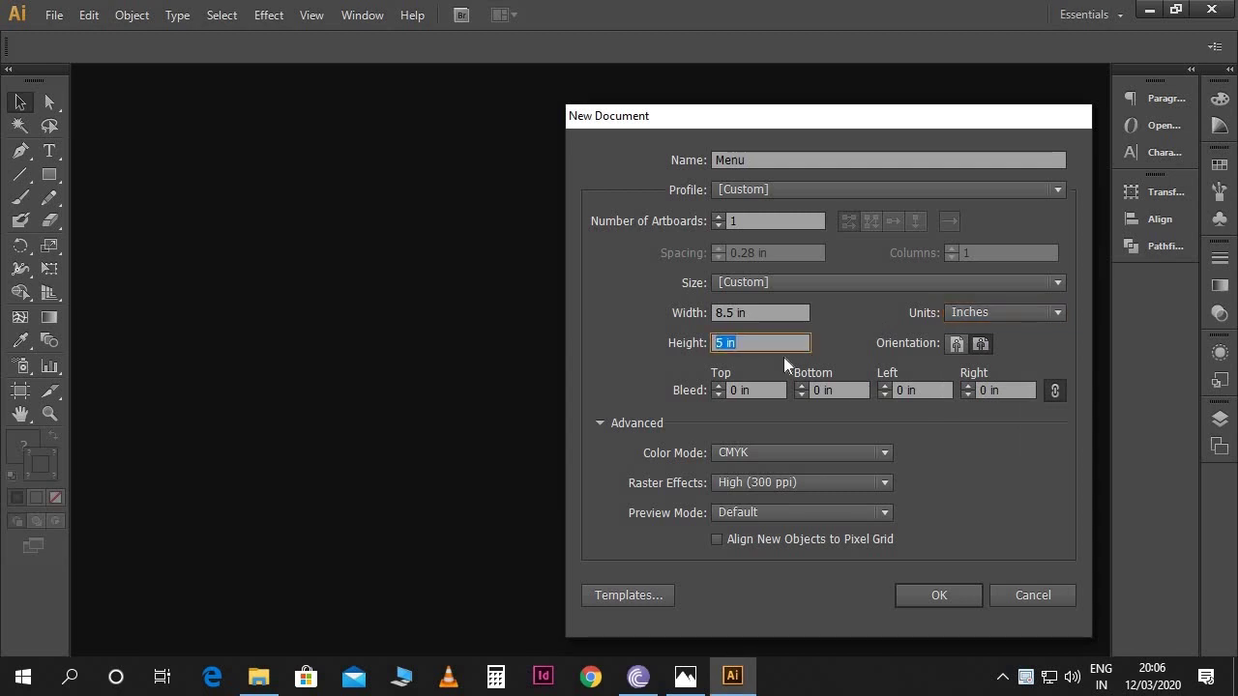
type("11")
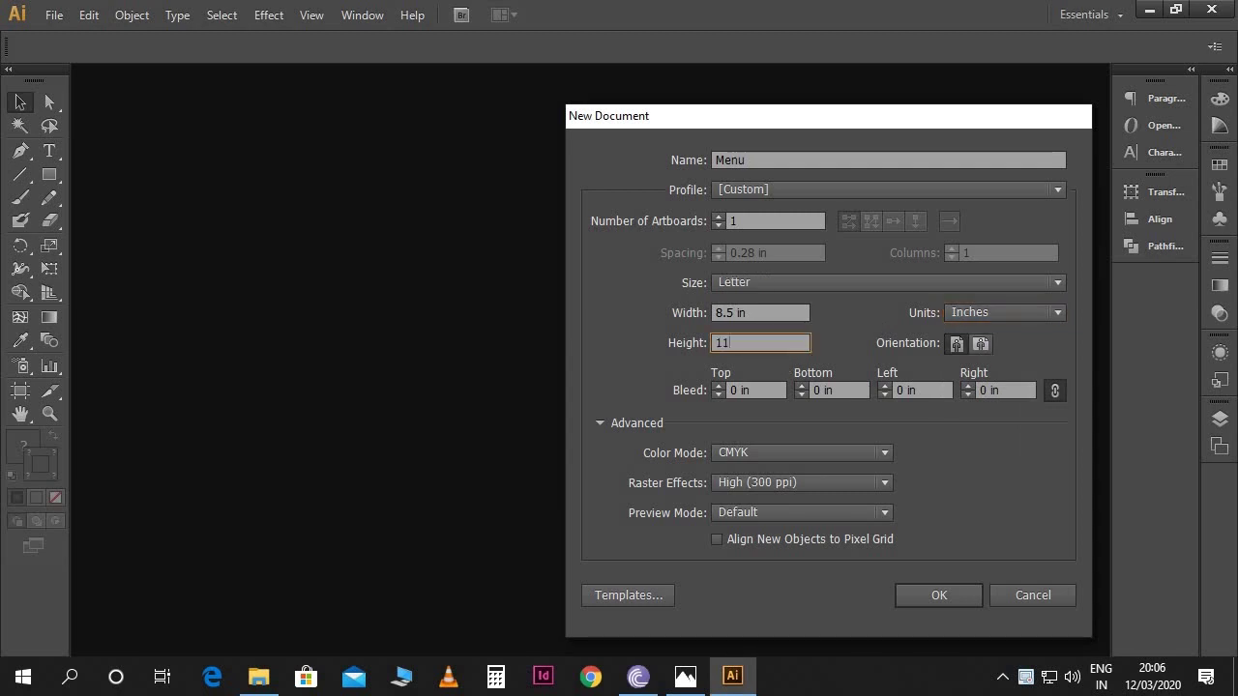
Set RGB color mode with High (300 ppi) raster effects and create the document.
left_click(760, 451)
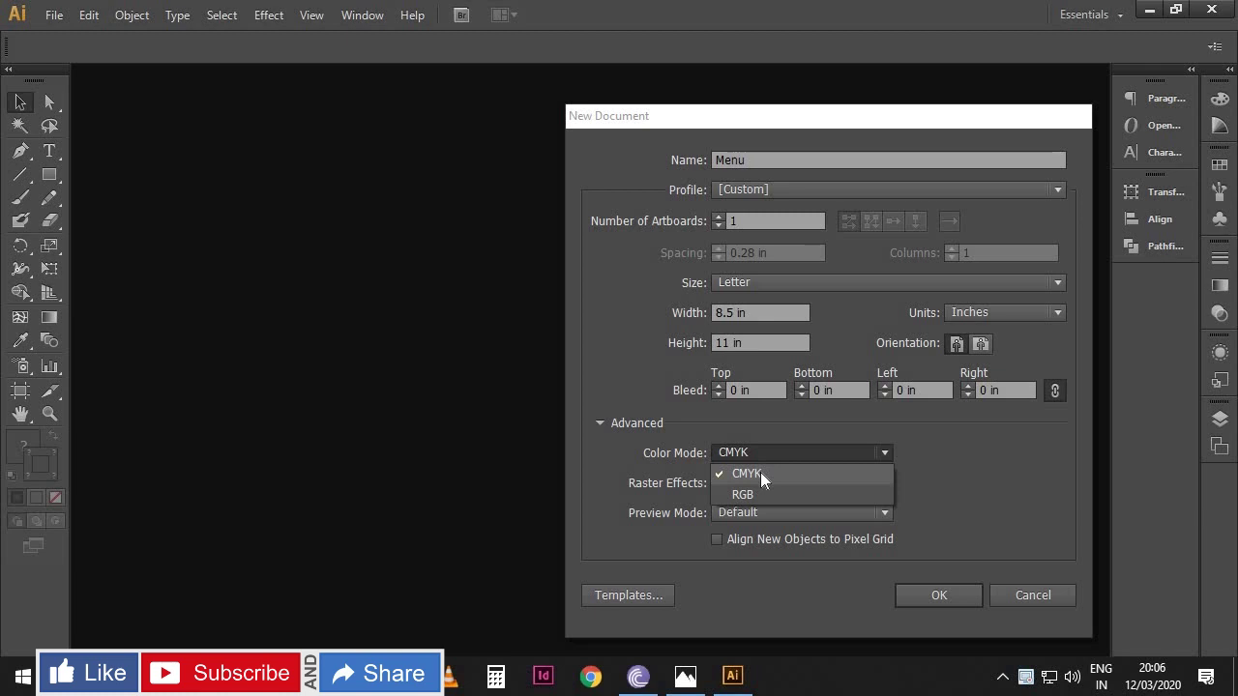
left_click(757, 497)
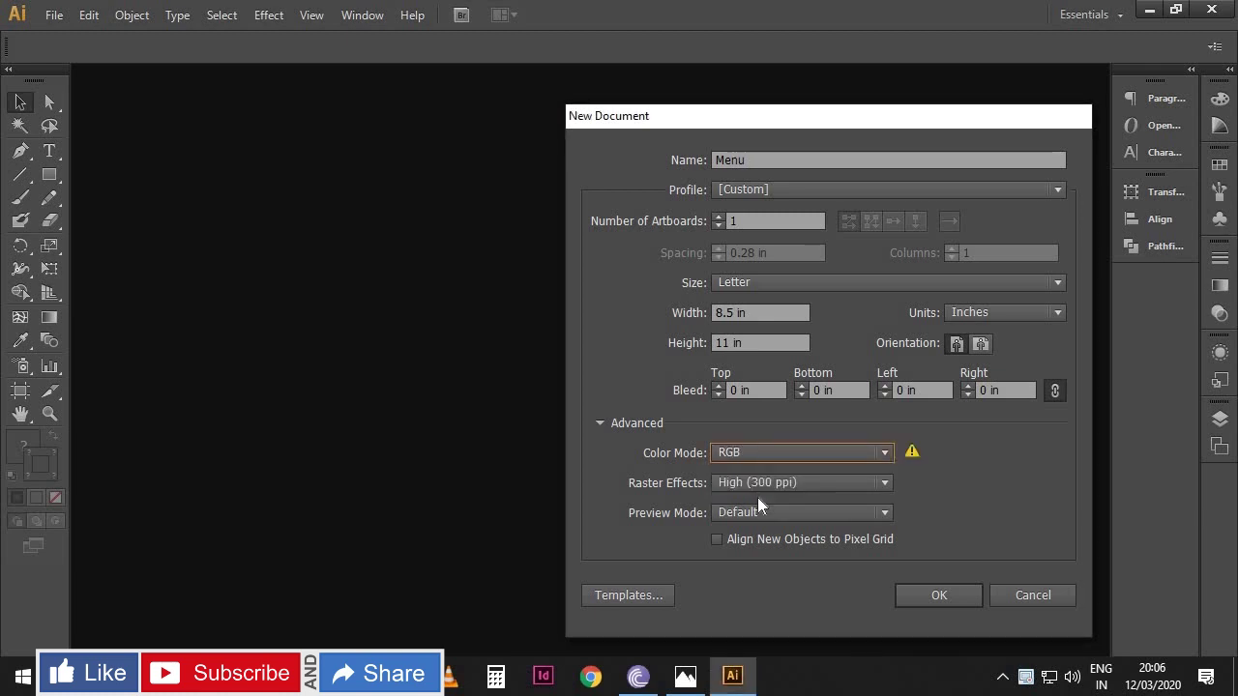
left_click(769, 488)
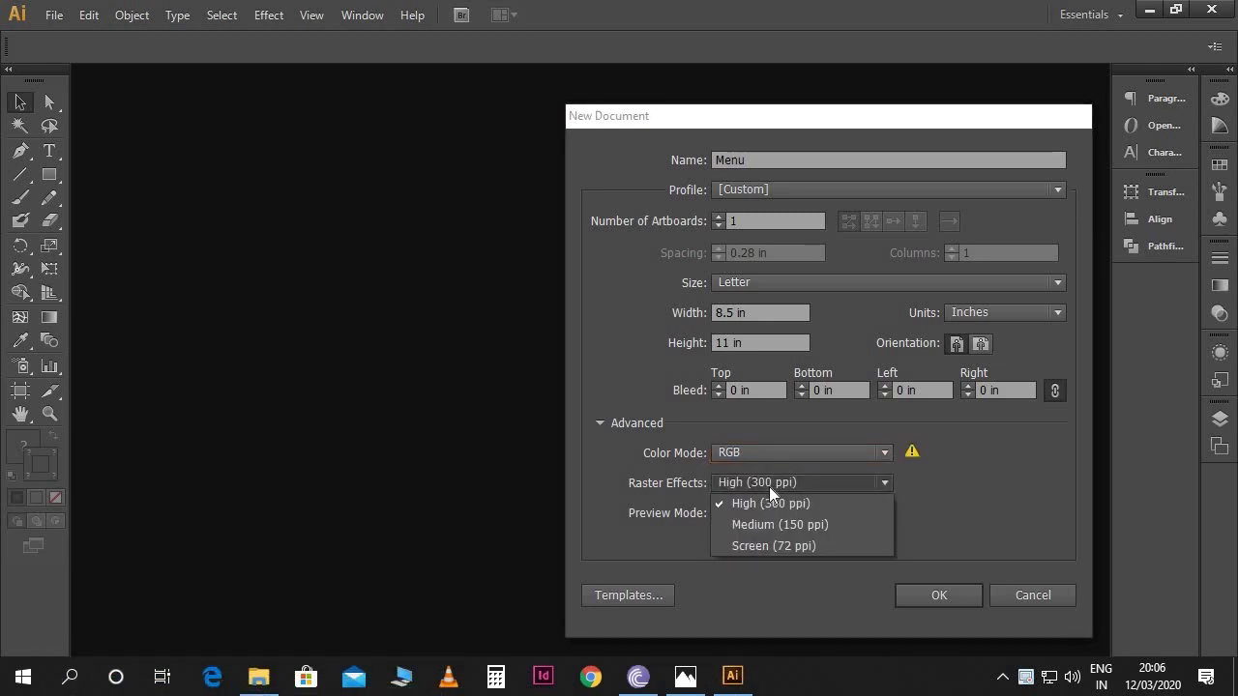
left_click(773, 483)
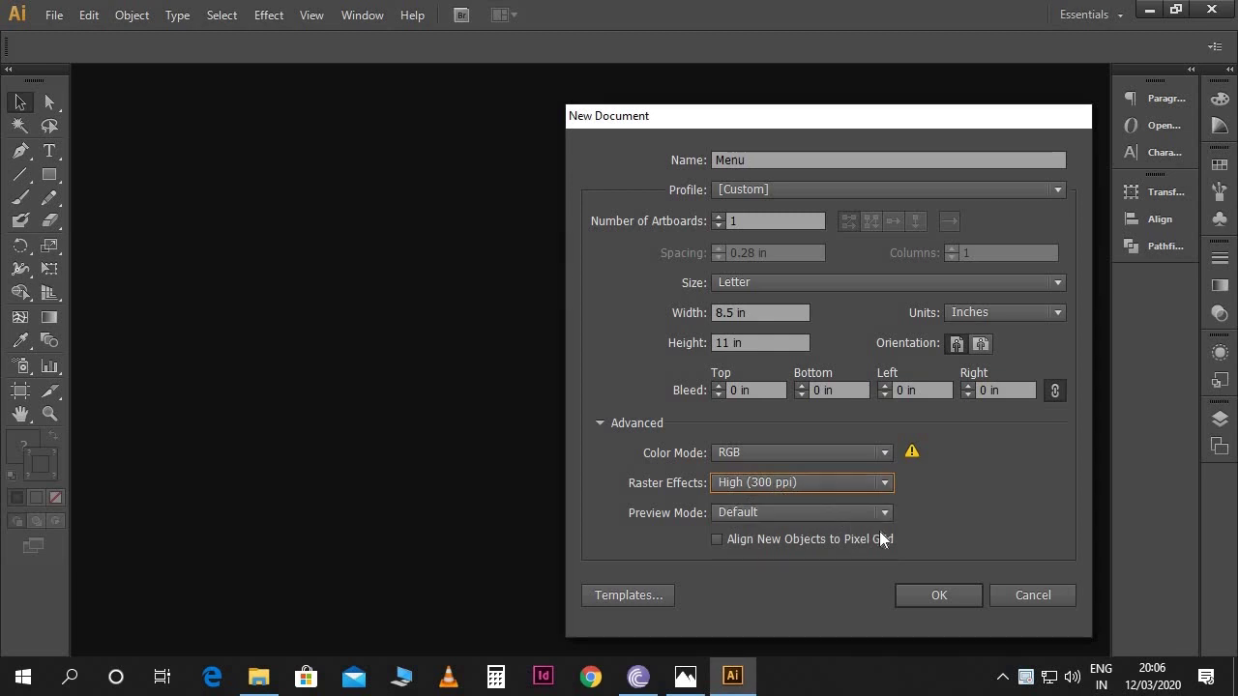
left_click(941, 591)
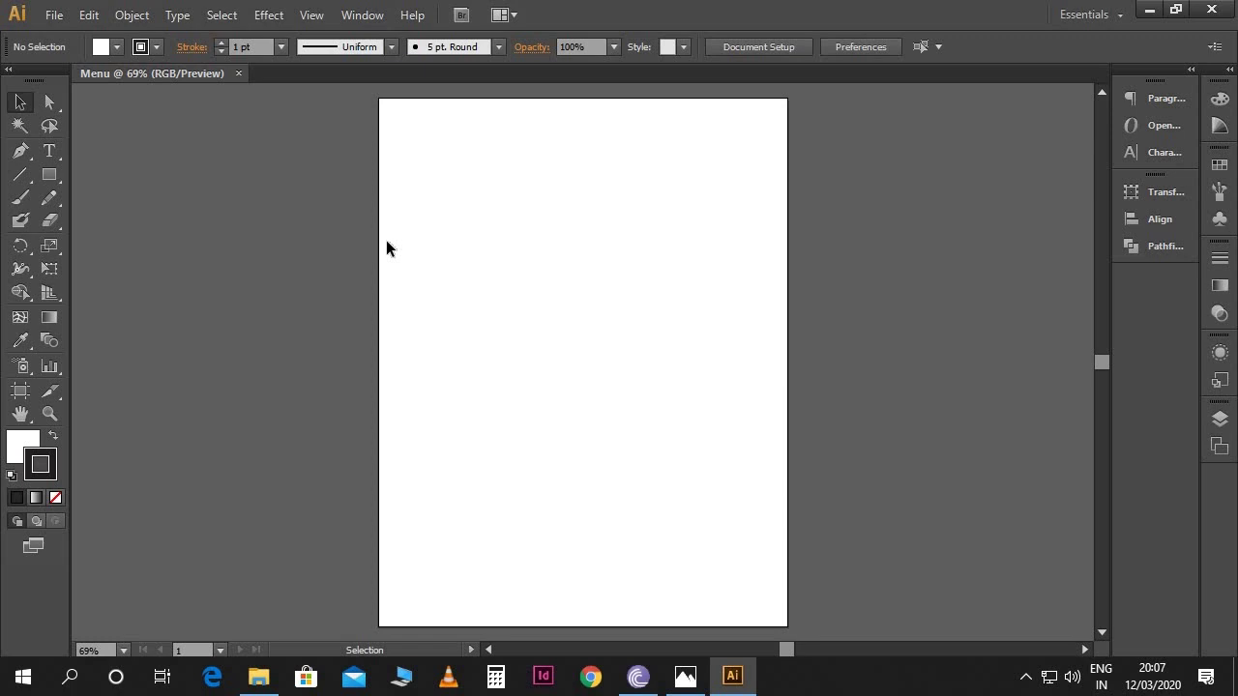
Draw a small black rectangle with no stroke at the artboard's left edge.
left_click(55, 496)
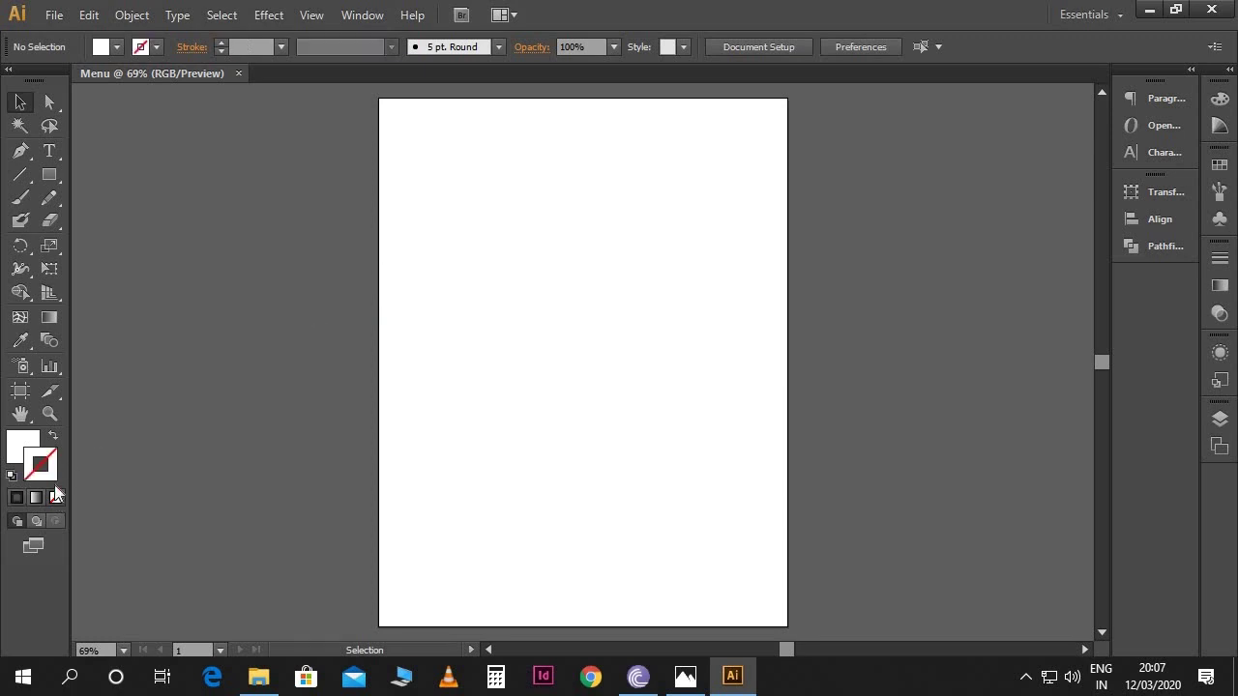
left_click(35, 447)
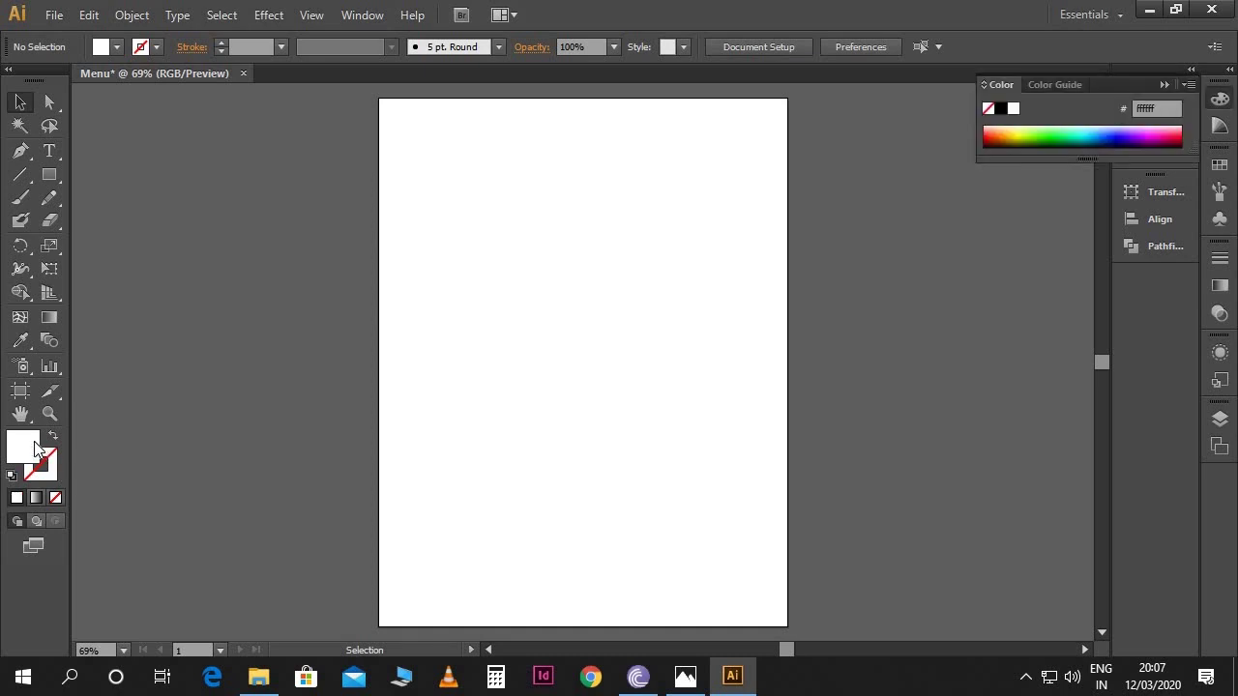
left_click(1000, 110)
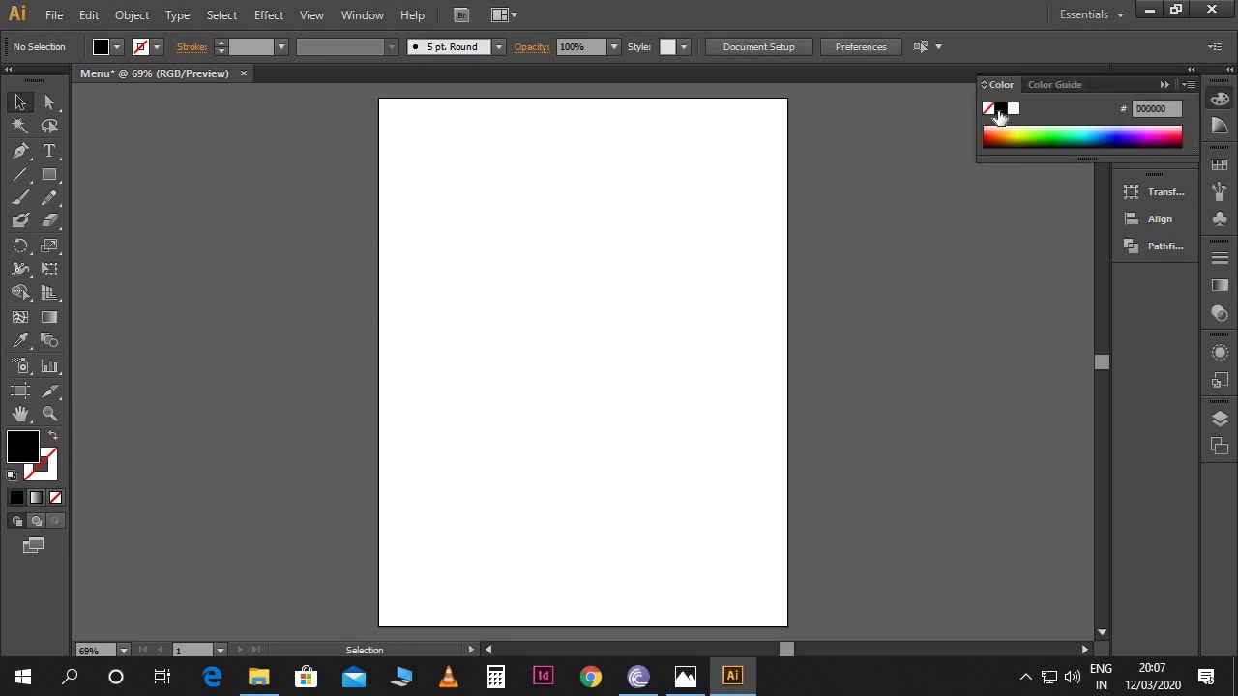
left_click(52, 178)
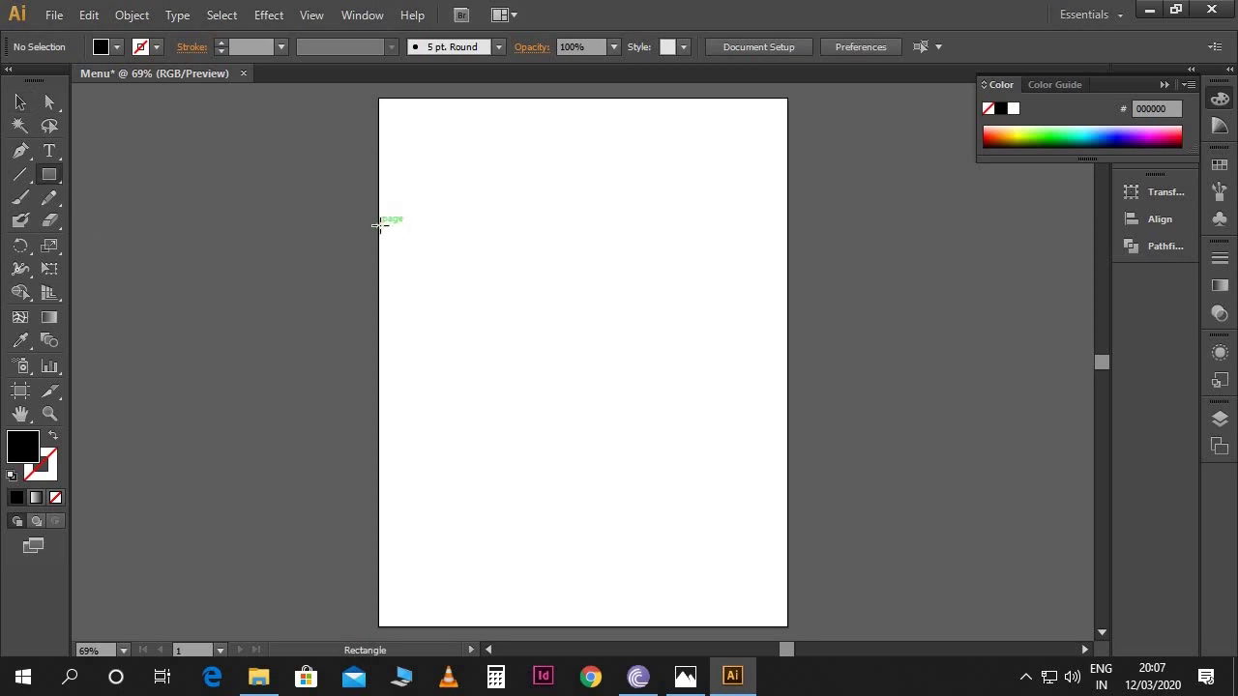
left_click_drag(389, 247, 399, 275)
Show rulers, add a left margin guide at the rectangle's right edge, then move it right.
key("v")
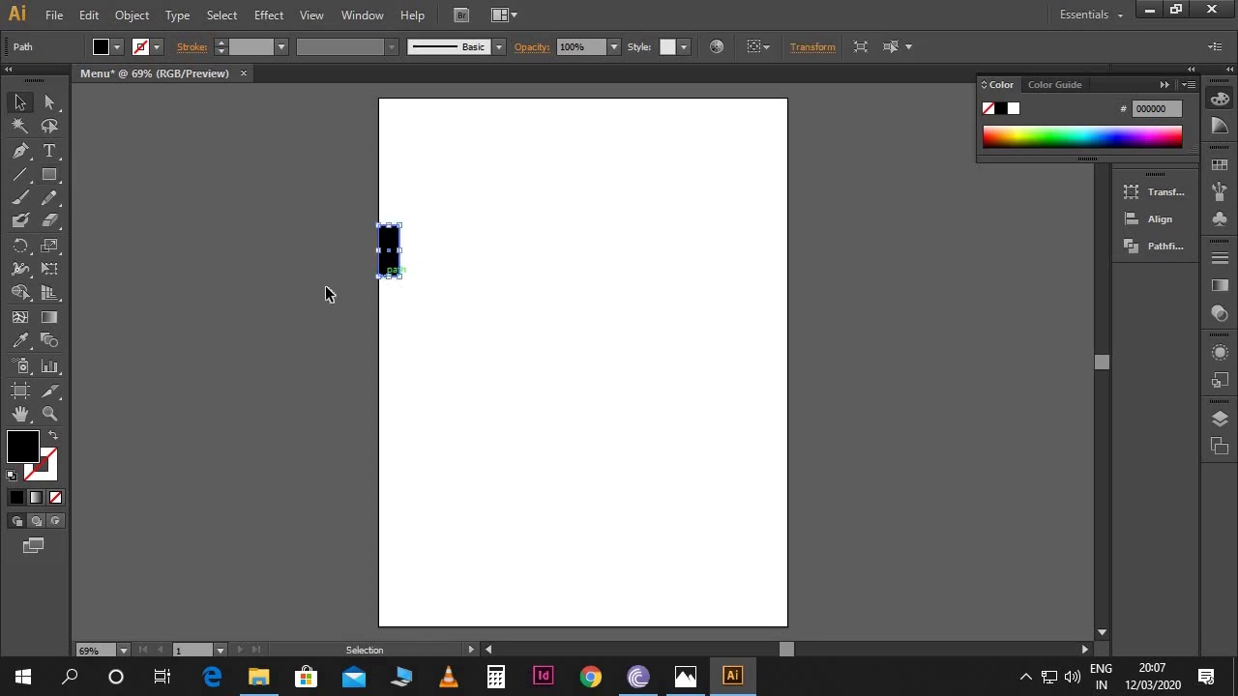
key("ctrl+r")
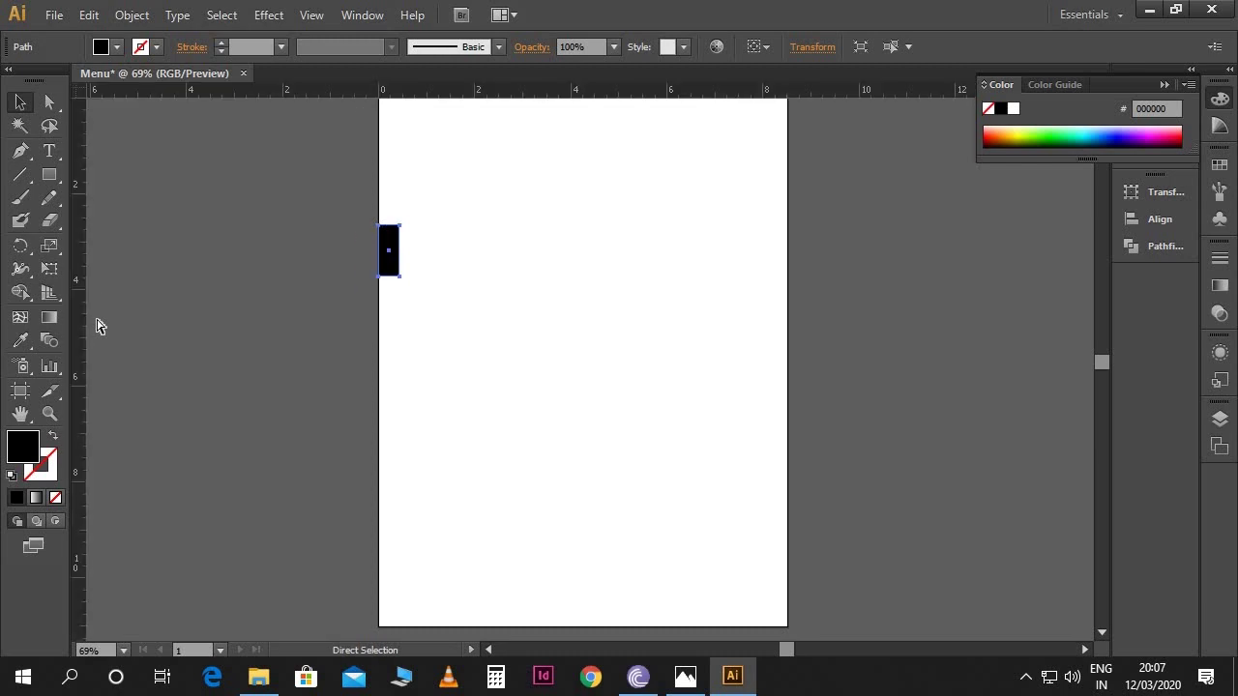
left_click_drag(82, 321, 399, 342)
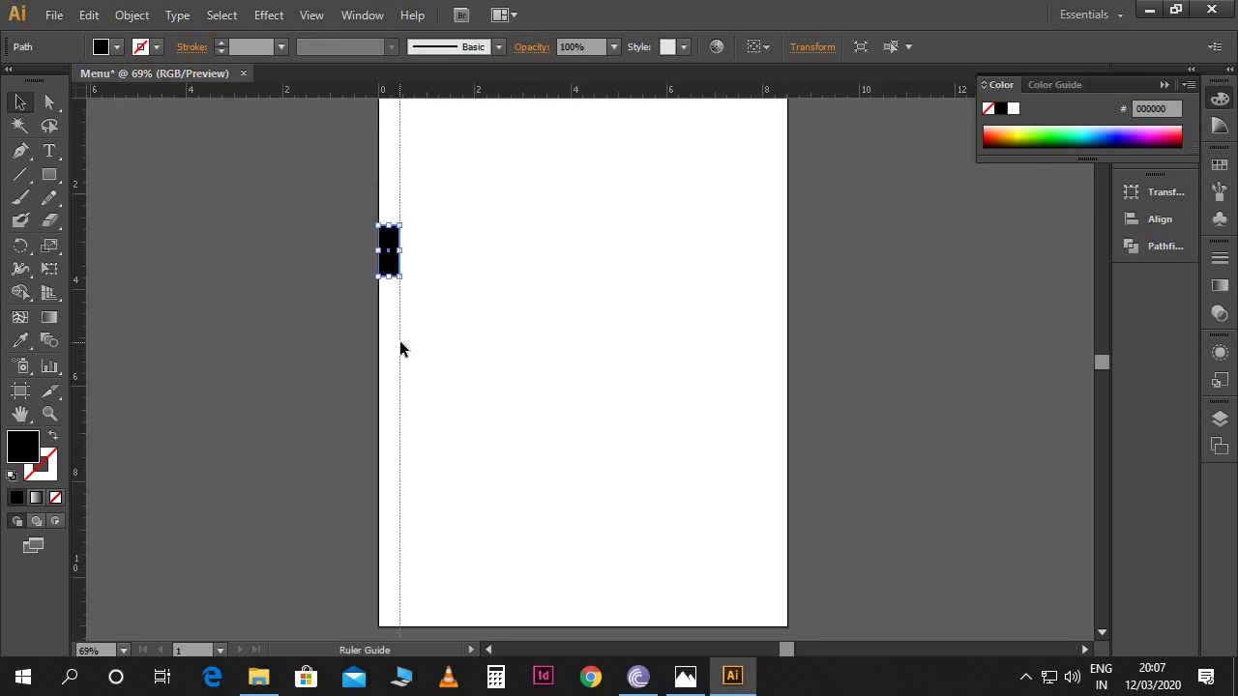
key("ctrl+equal")
key("ctrl+equal")
scroll(355, 286, "up", 3)
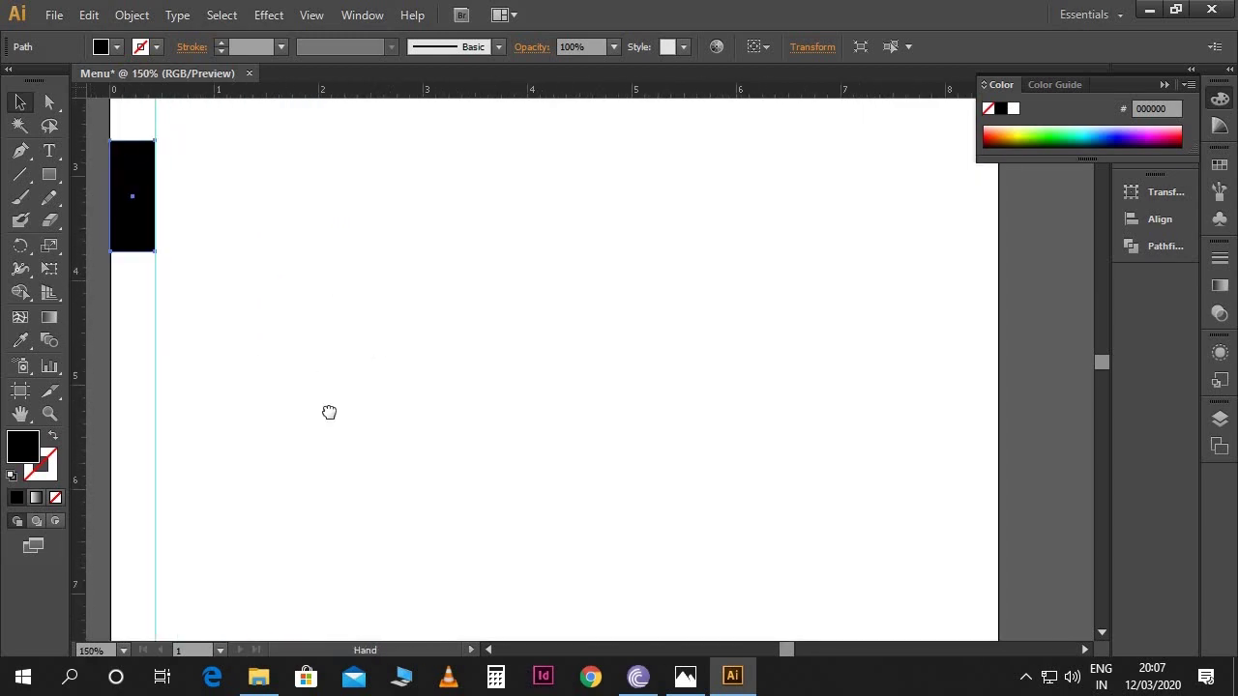
left_click_drag(140, 329, 987, 434)
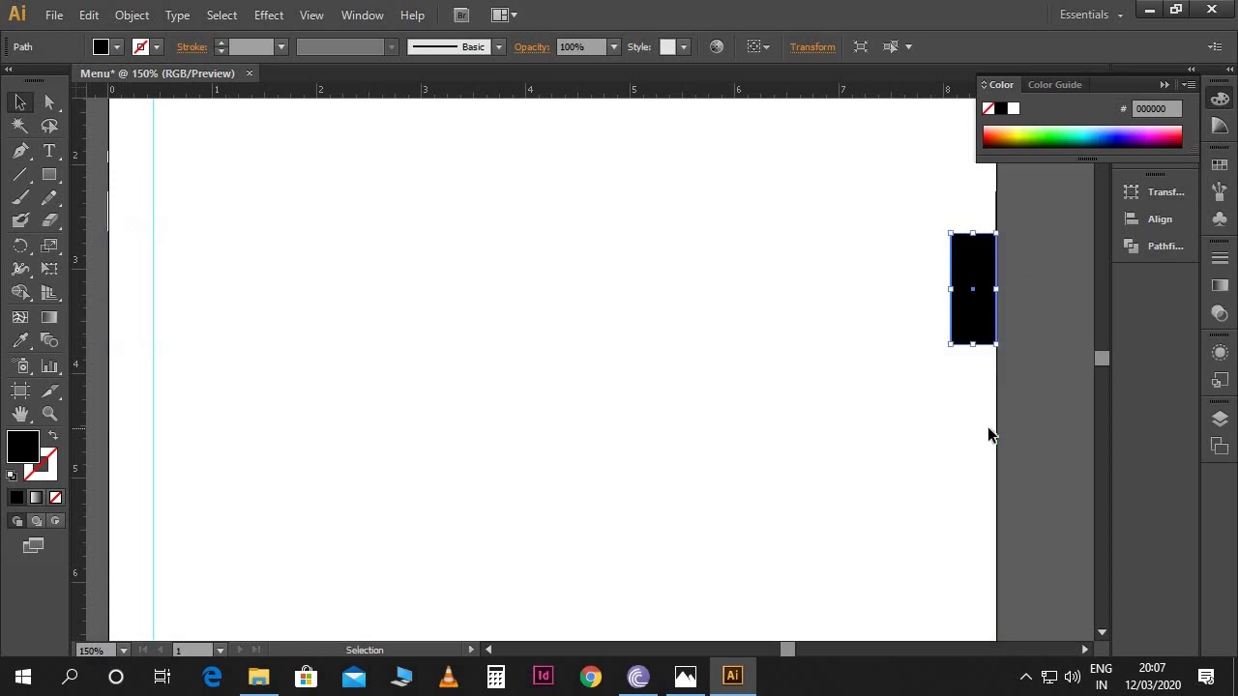
Add a right margin guide at the rectangle's left edge and move the rectangle to the top.
left_click_drag(83, 345, 257, 355)
left_click_drag(815, 451, 950, 460)
scroll(955, 467, "up", 3)
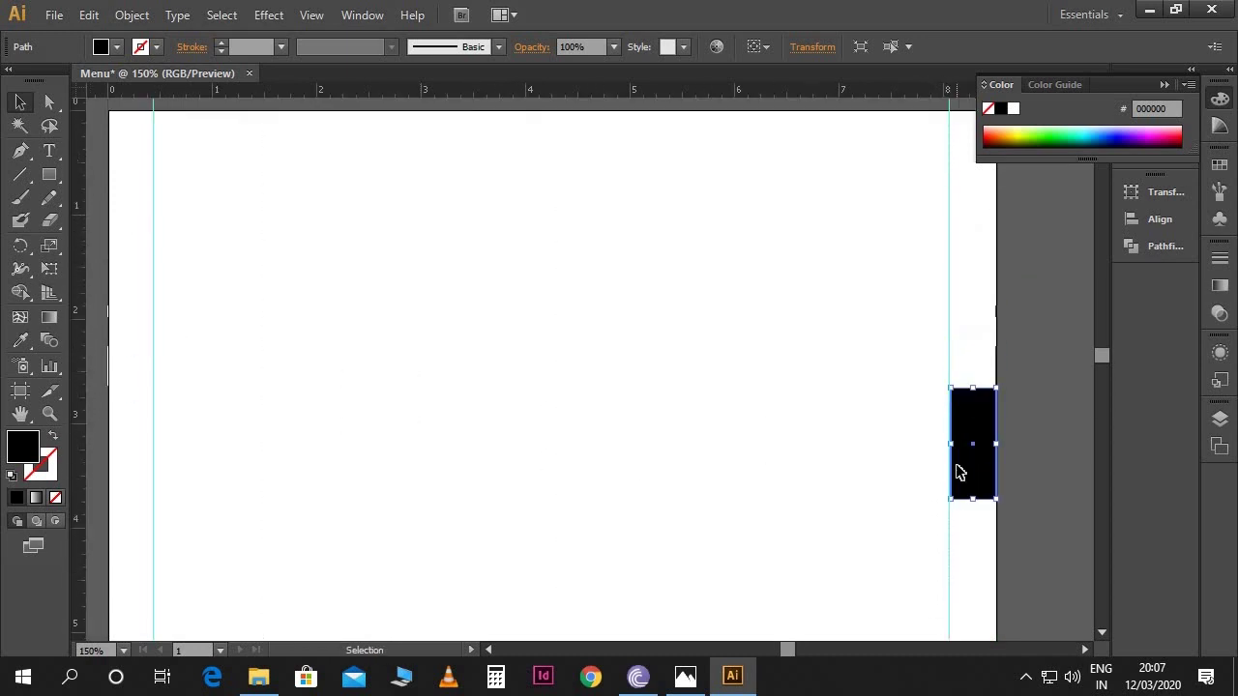
left_click_drag(942, 342, 832, 429)
left_click_drag(895, 513, 610, 238)
right_click(611, 236)
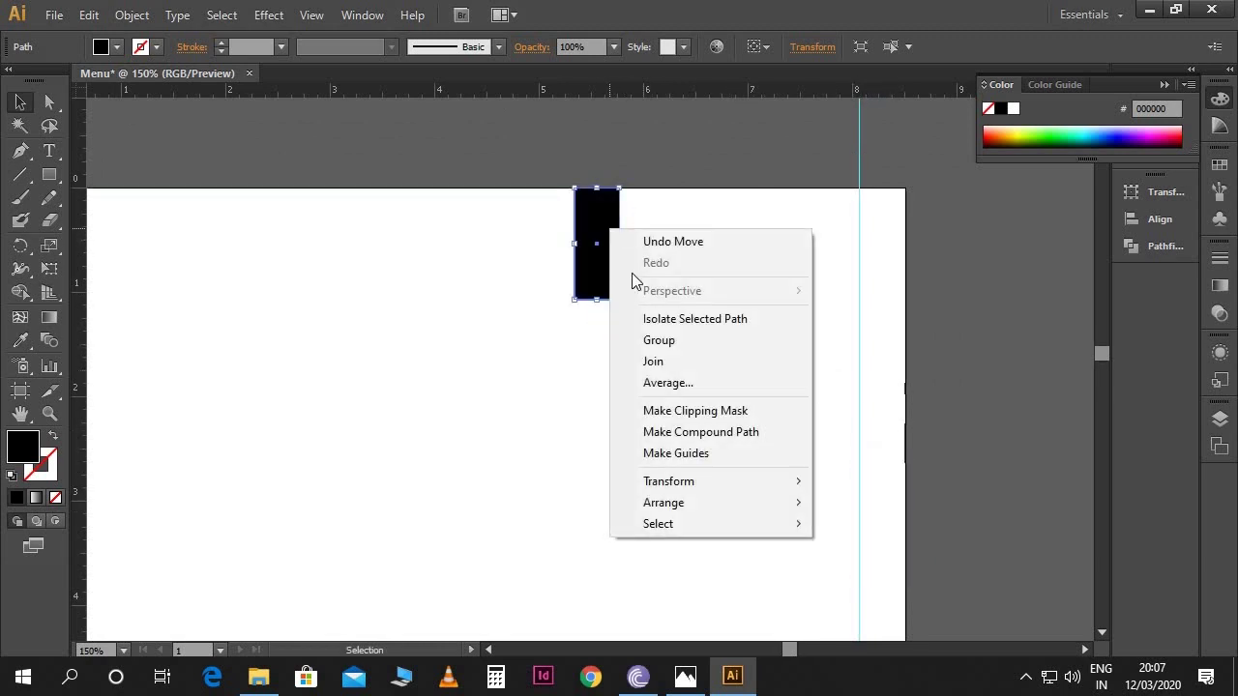
Rotate the measuring rectangle 90° and align it with the artboard's top edge.
mouse_move(699, 484)
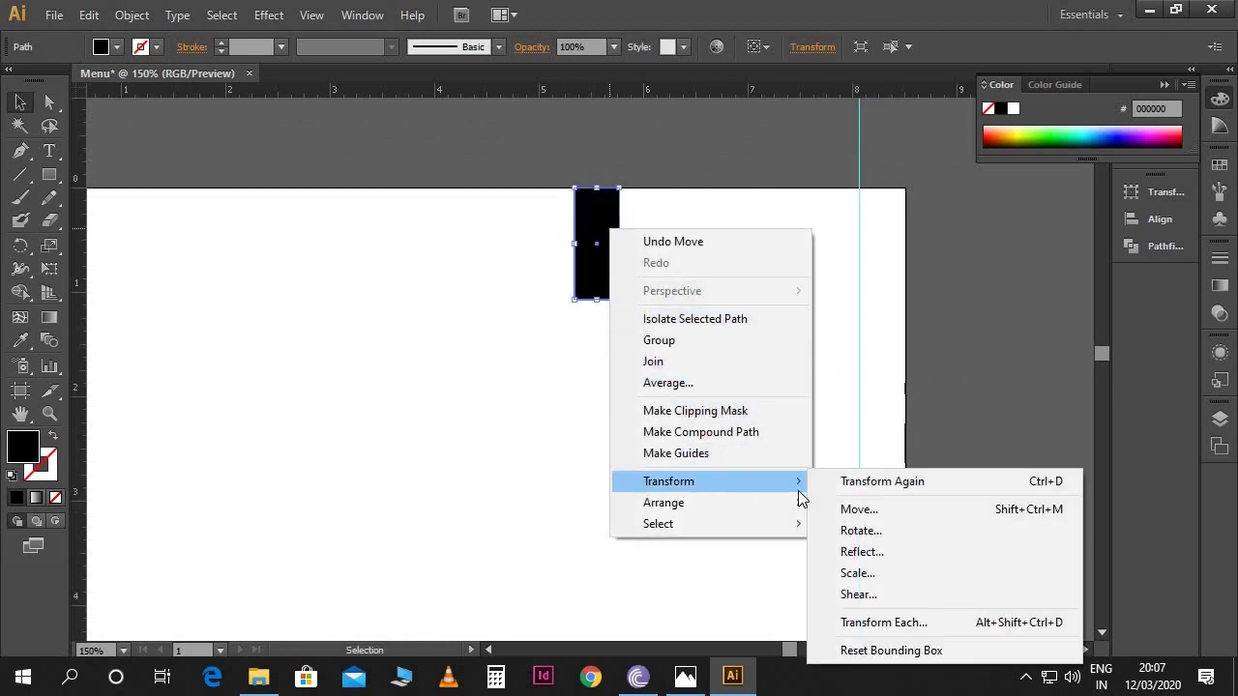
left_click(860, 534)
type("90")
left_click(644, 414)
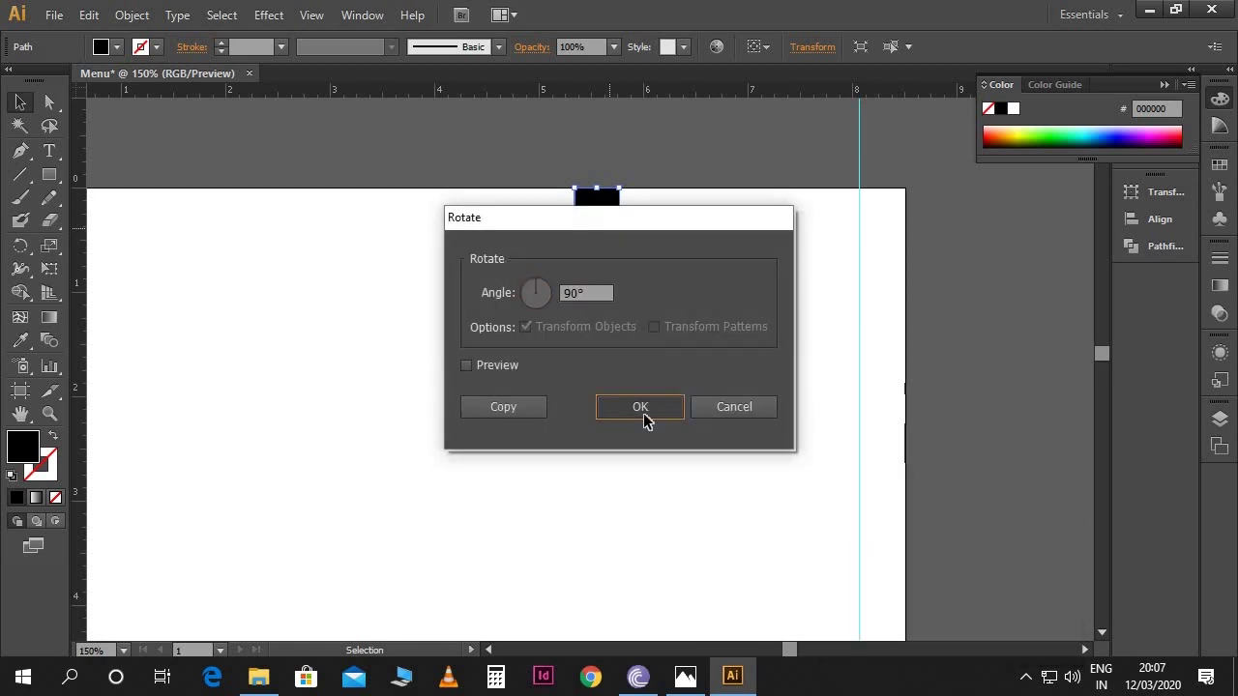
left_click_drag(627, 261, 631, 228)
Add horizontal margin guides at the top and bottom using the rectangle.
left_click_drag(611, 97, 620, 252)
key("ctrl+minus")
key("ctrl+minus")
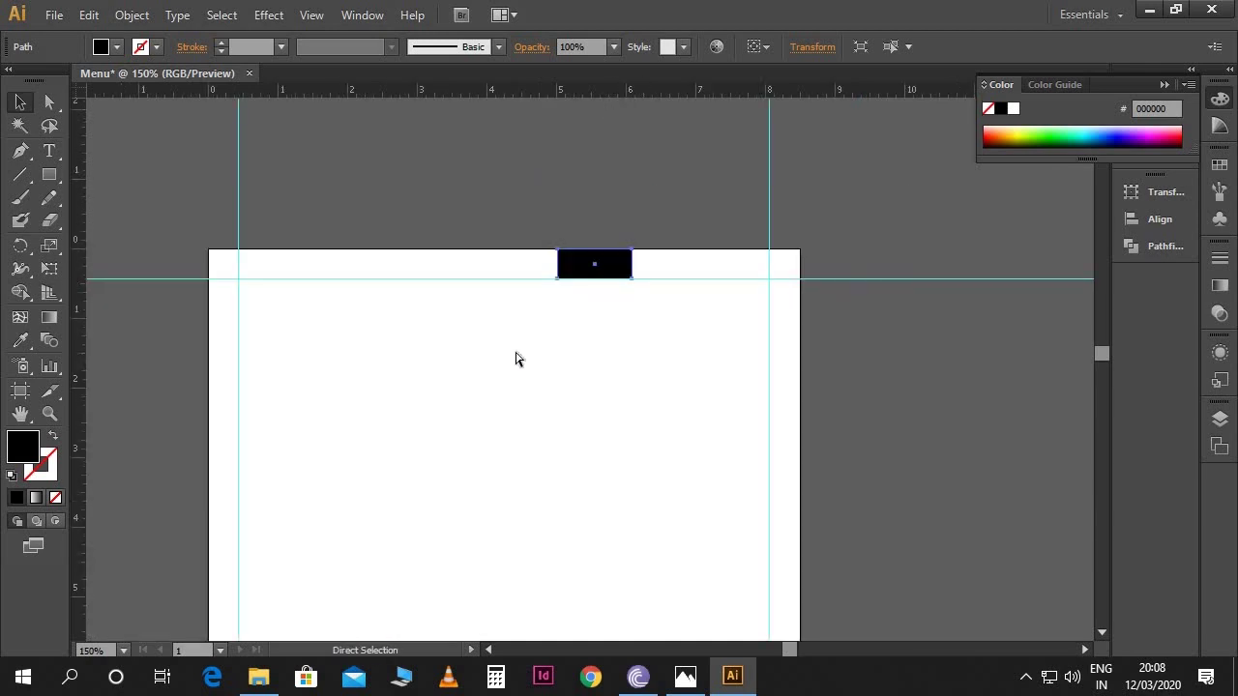
scroll(534, 389, "down", 2)
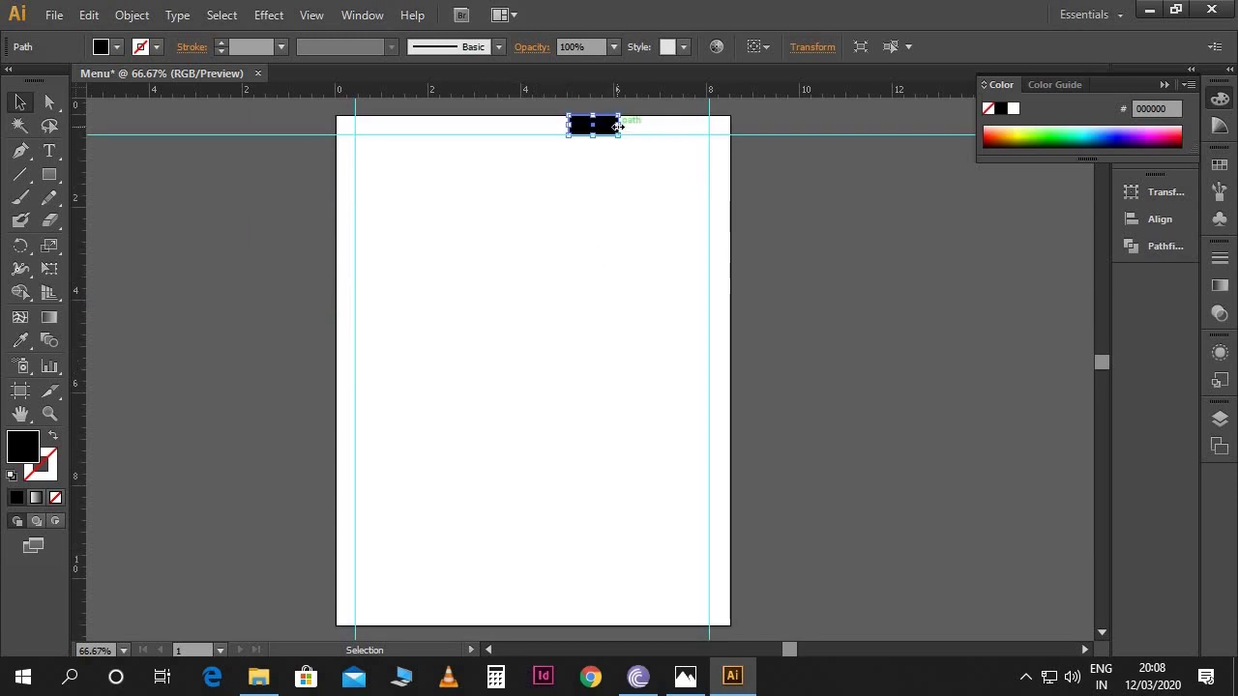
left_click_drag(611, 126, 611, 615)
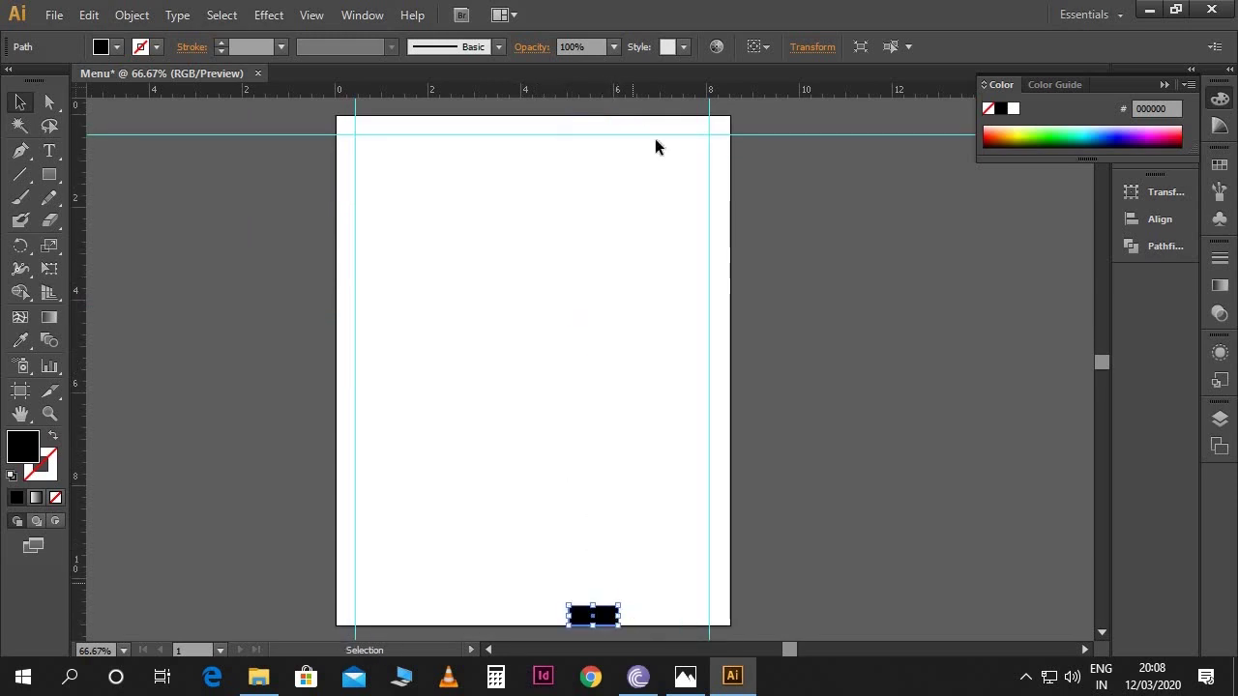
left_click_drag(650, 88, 665, 608)
left_click(665, 586)
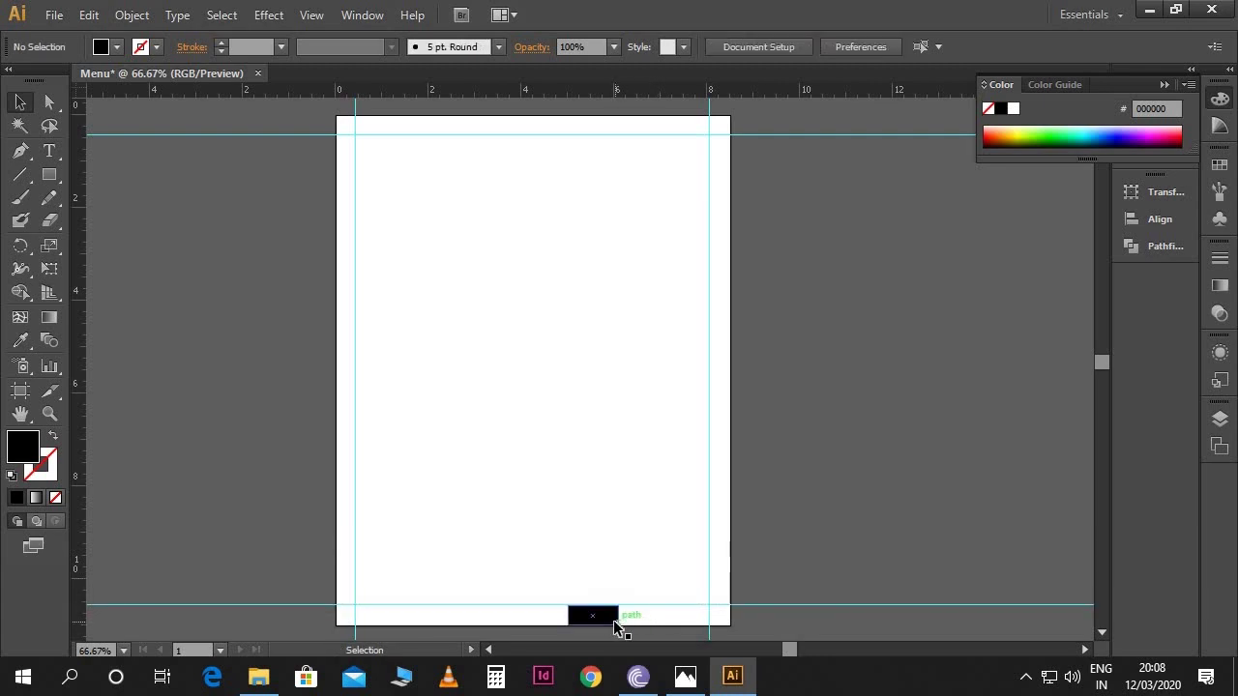
Delete the measuring rectangle and recenter the artboard in the view.
left_click(615, 627)
key("Delete")
key("space")
left_click_drag(628, 406, 629, 406)
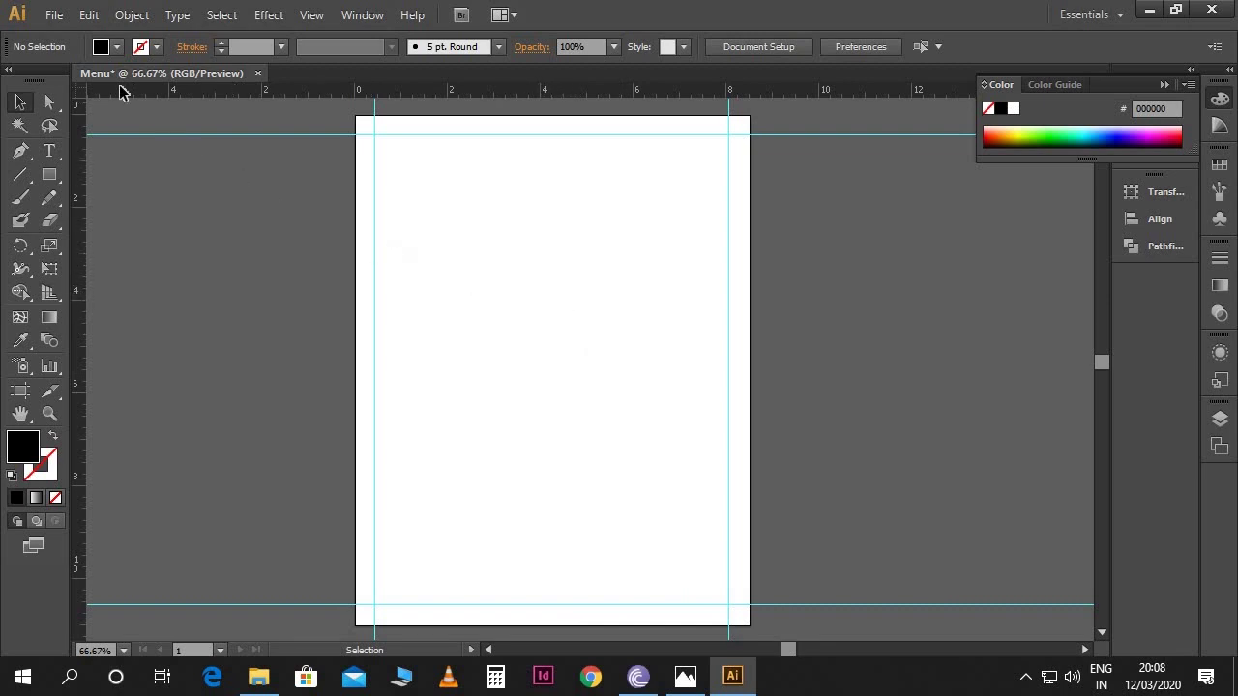
left_click(54, 14)
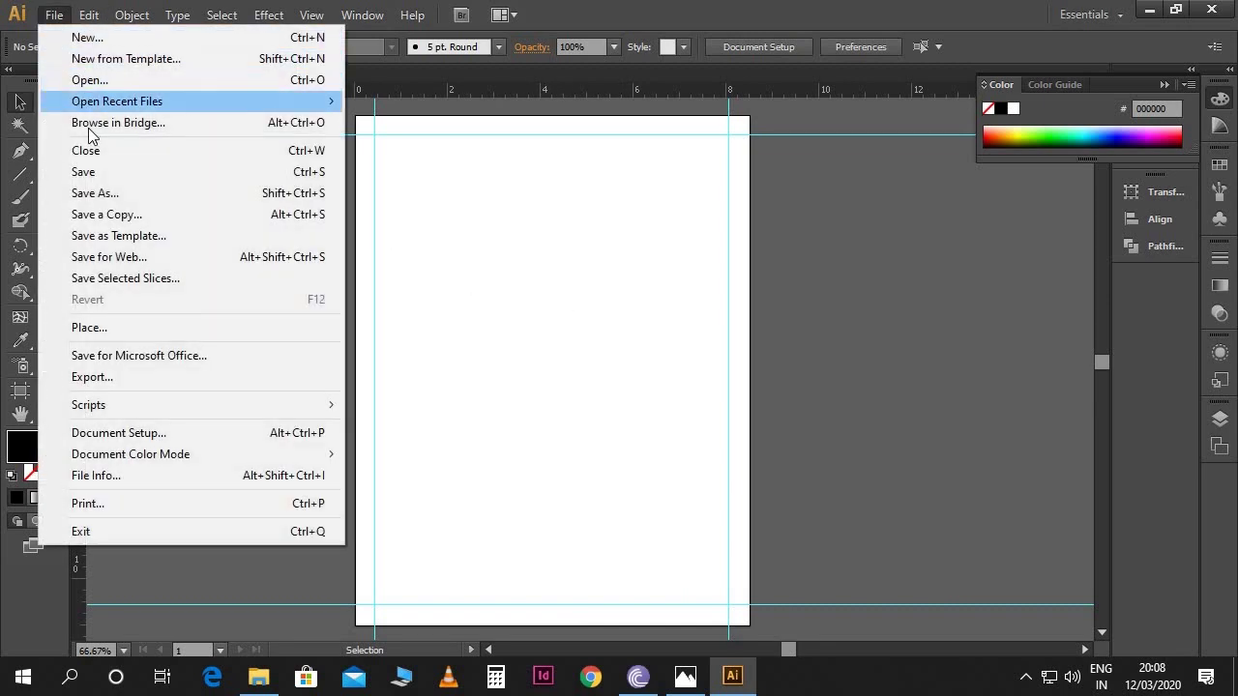
Place bg.jpg and align it to fill the whole artboard.
left_click(106, 323)
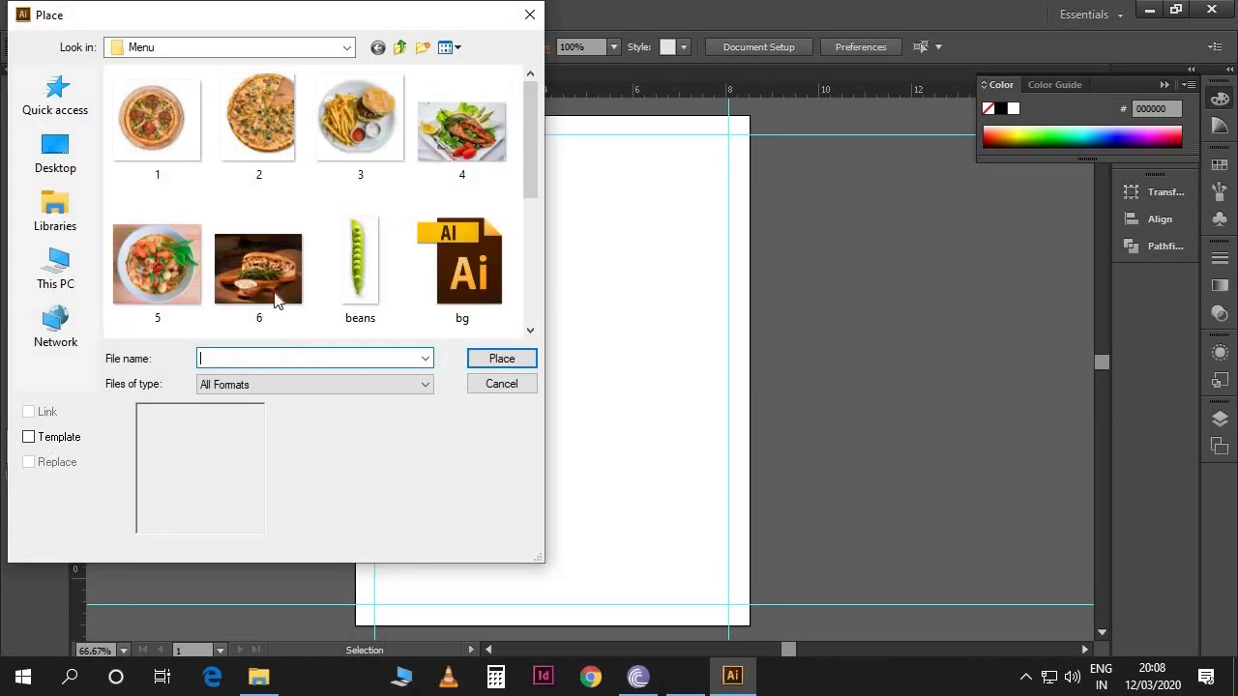
left_click(336, 268)
scroll(332, 269, "down", 3)
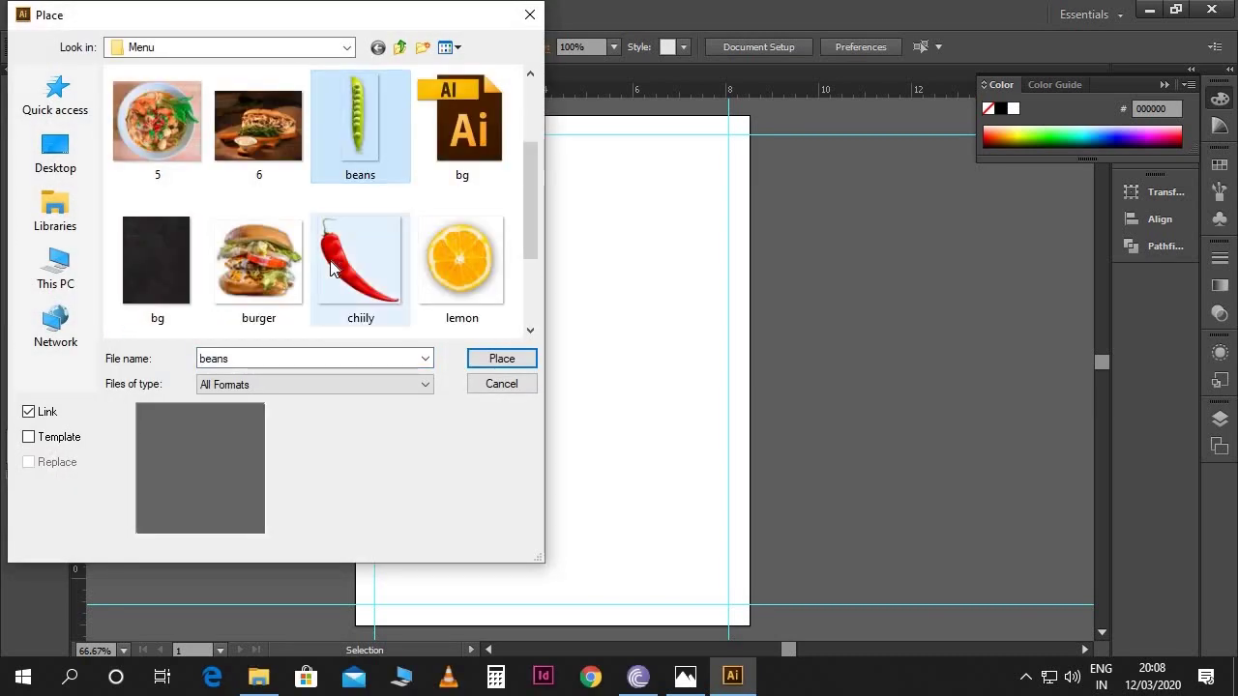
left_click(166, 155)
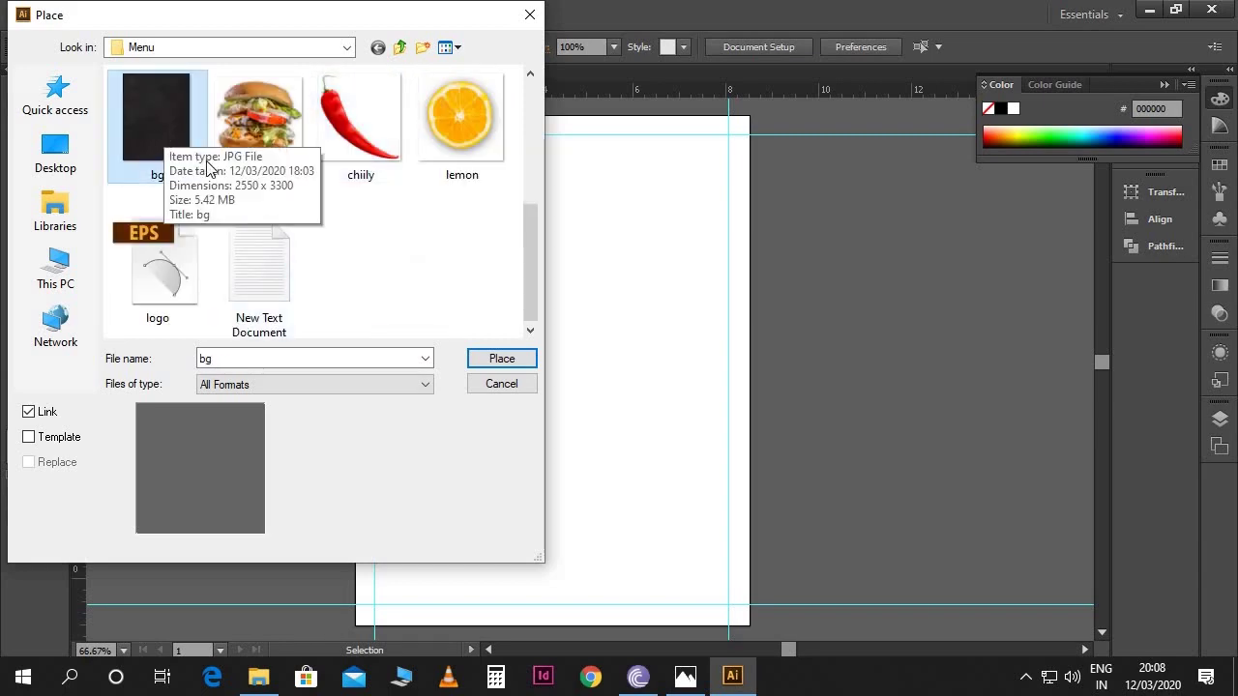
left_click(502, 359)
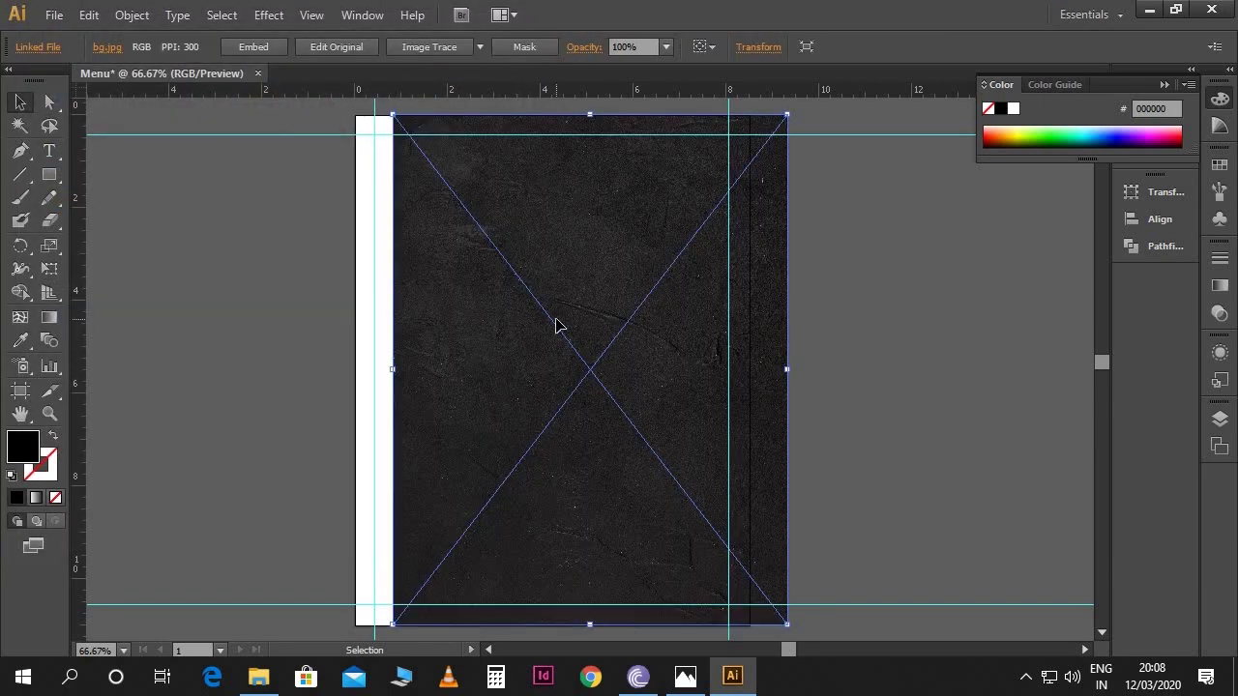
left_click_drag(545, 259, 513, 260)
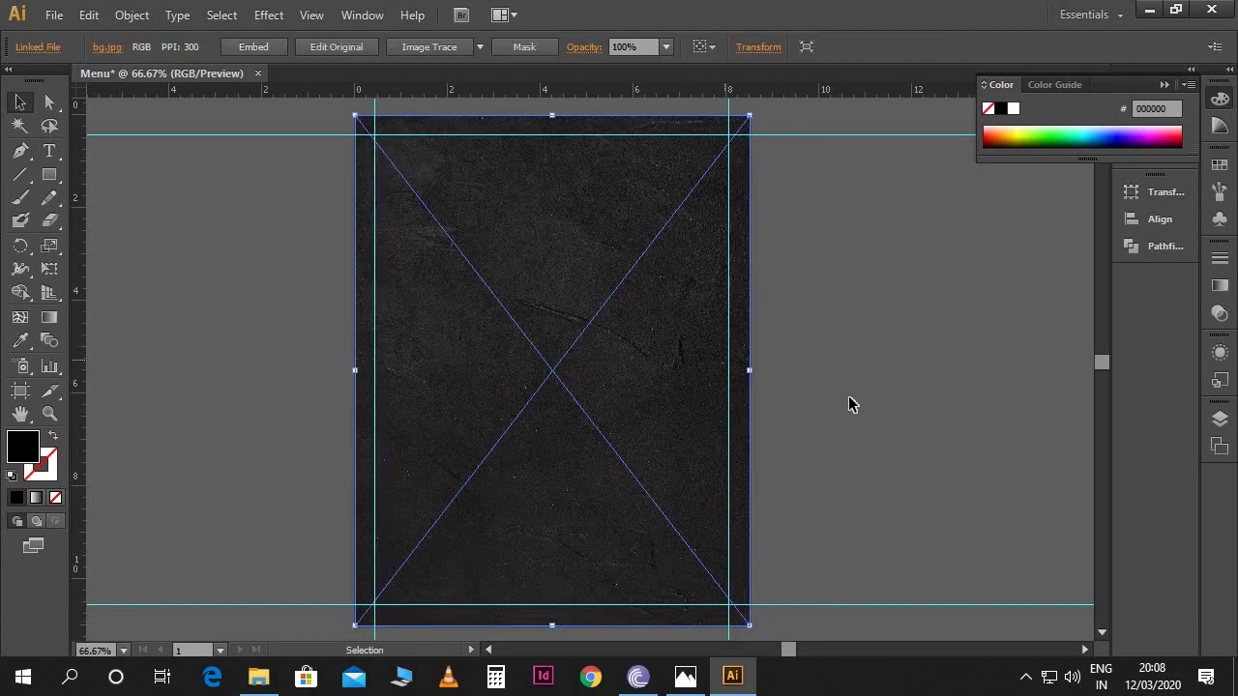
Lock the background image in the Layers panel and collapse the panel.
left_click(1219, 419)
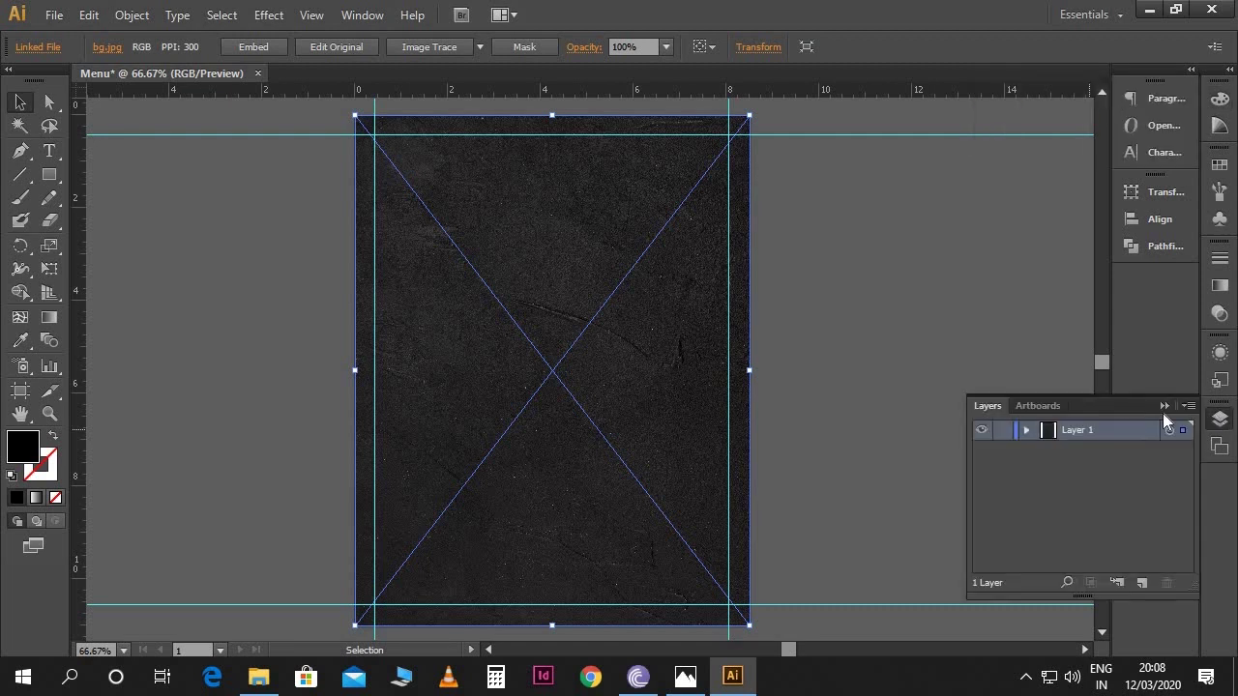
left_click(1027, 432)
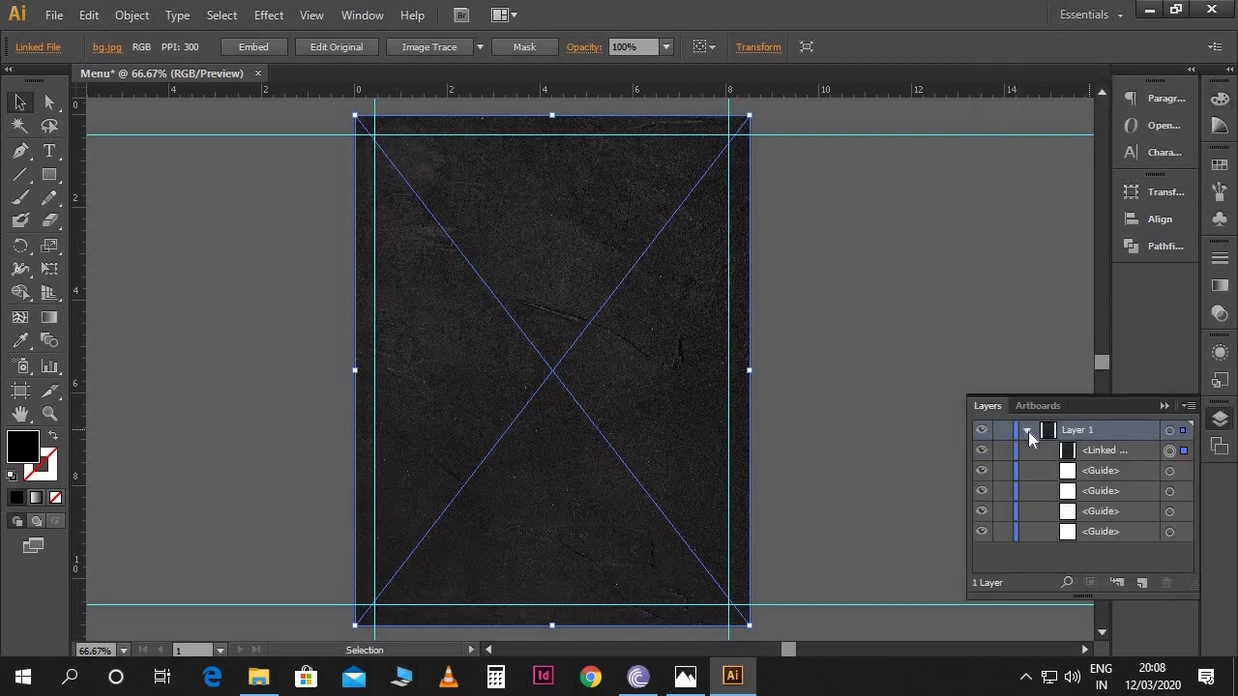
left_click(1001, 451)
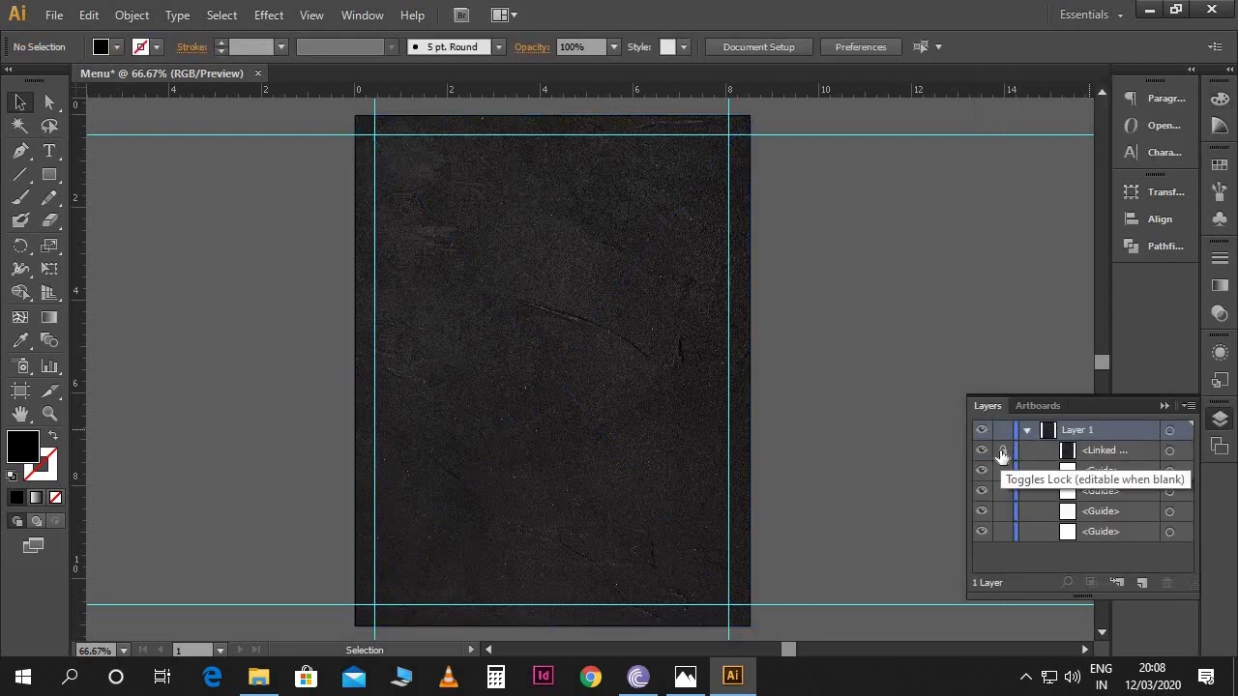
left_click(1164, 406)
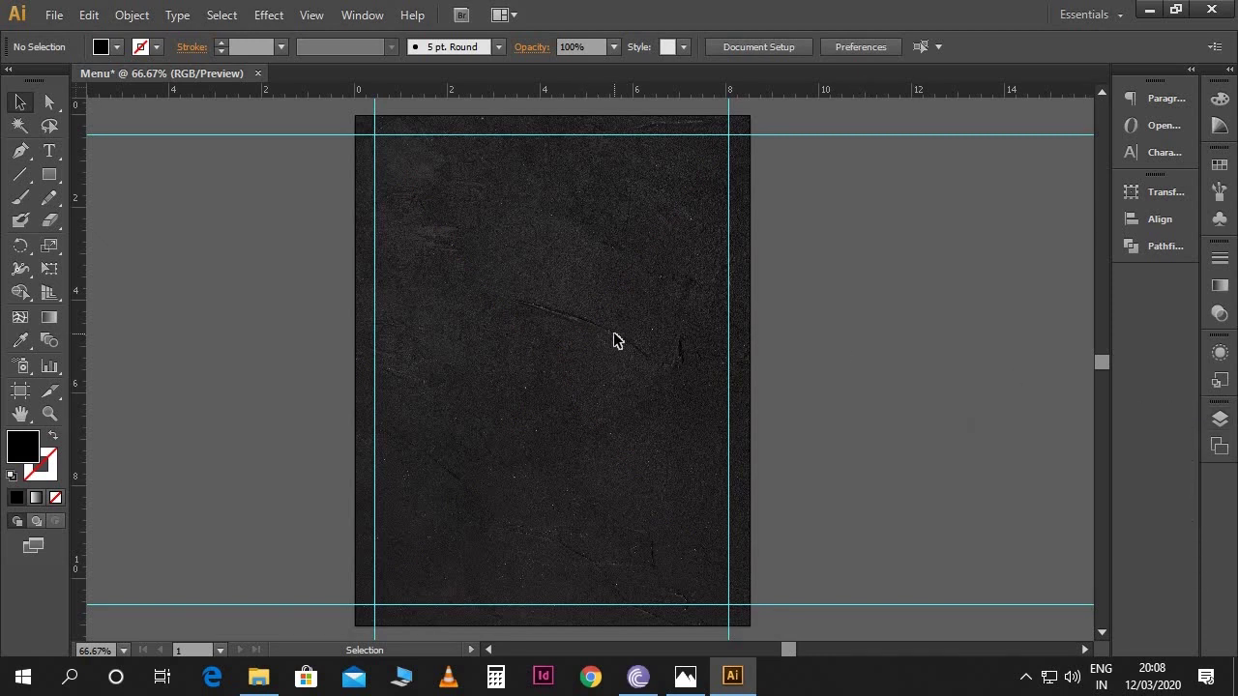
left_click(48, 20)
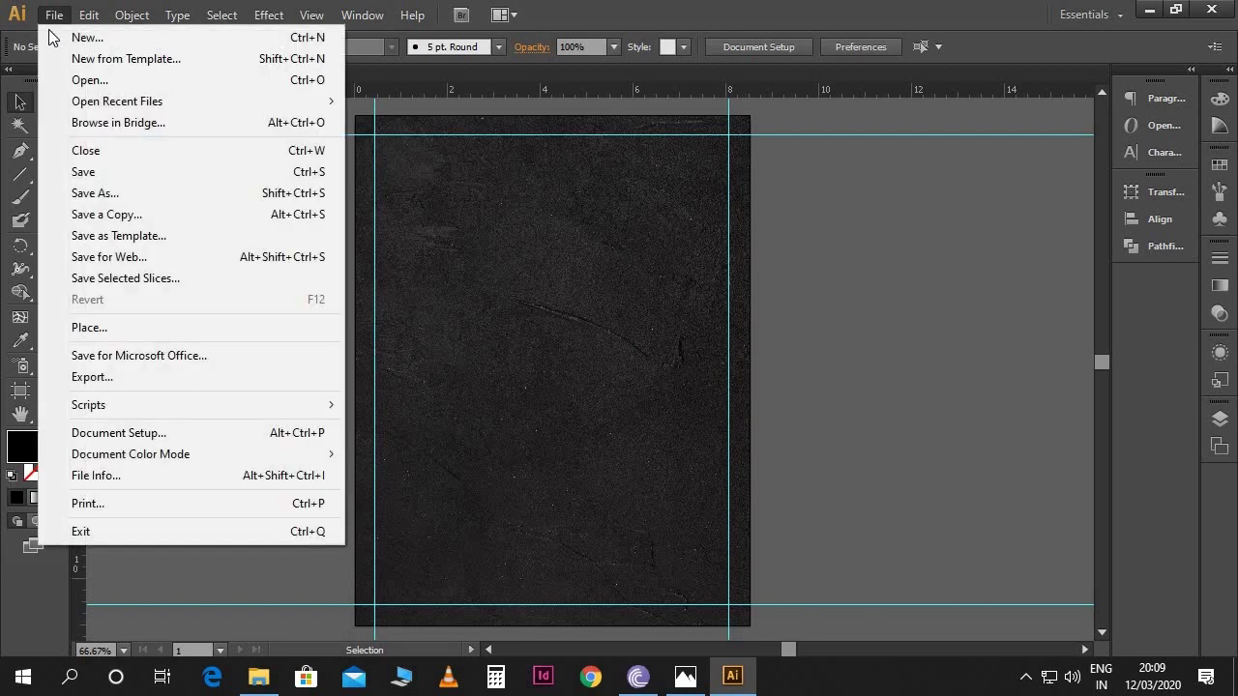
Place 1.png at the top-left corner overhanging the edges and scale it down slightly.
left_click(97, 327)
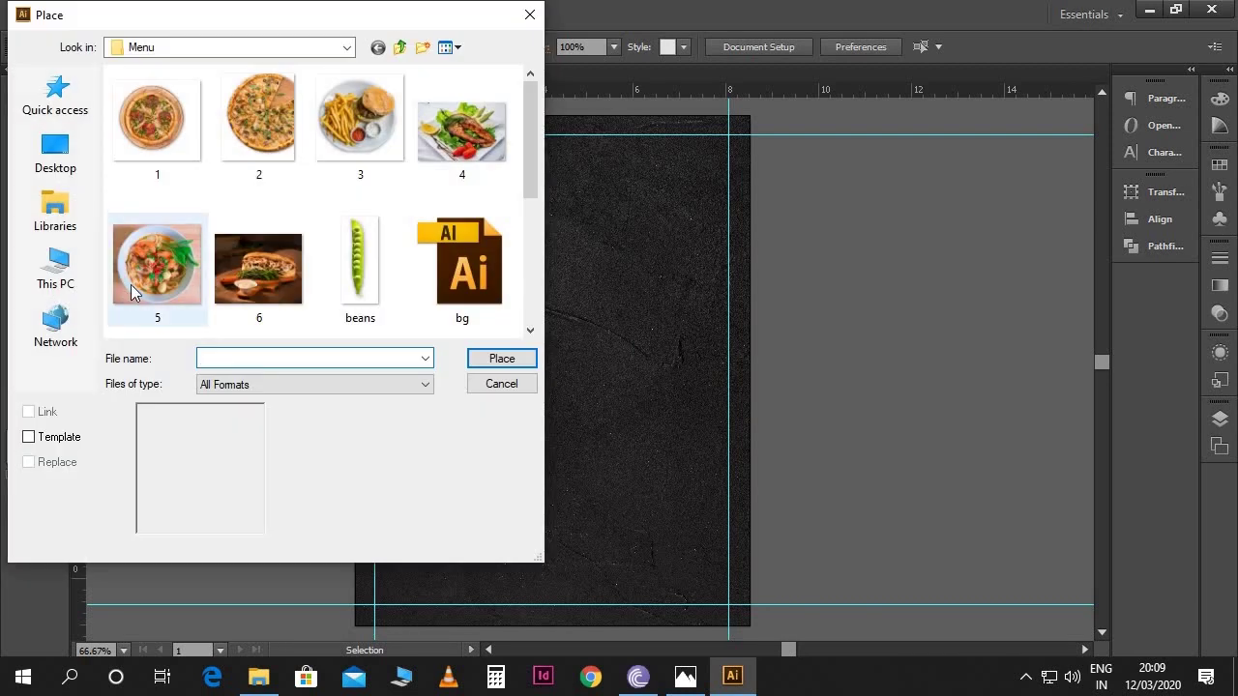
left_click(177, 131)
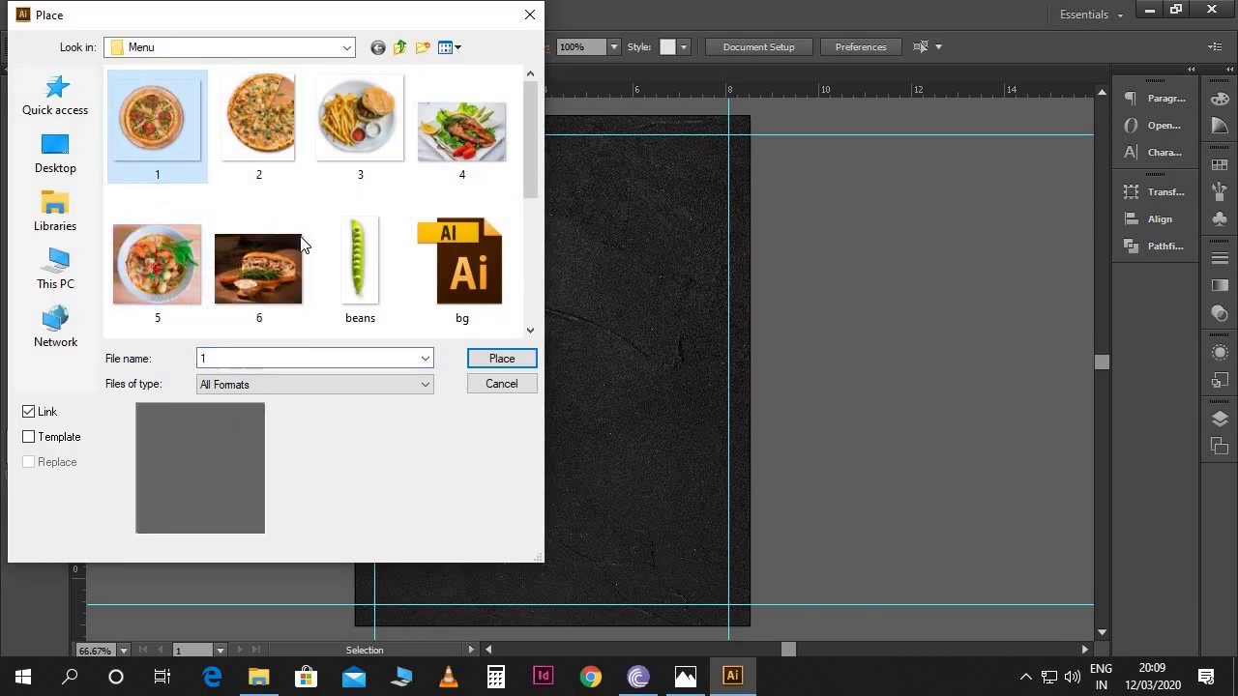
left_click(488, 358)
left_click_drag(592, 384, 487, 262)
left_click_drag(527, 300, 479, 283)
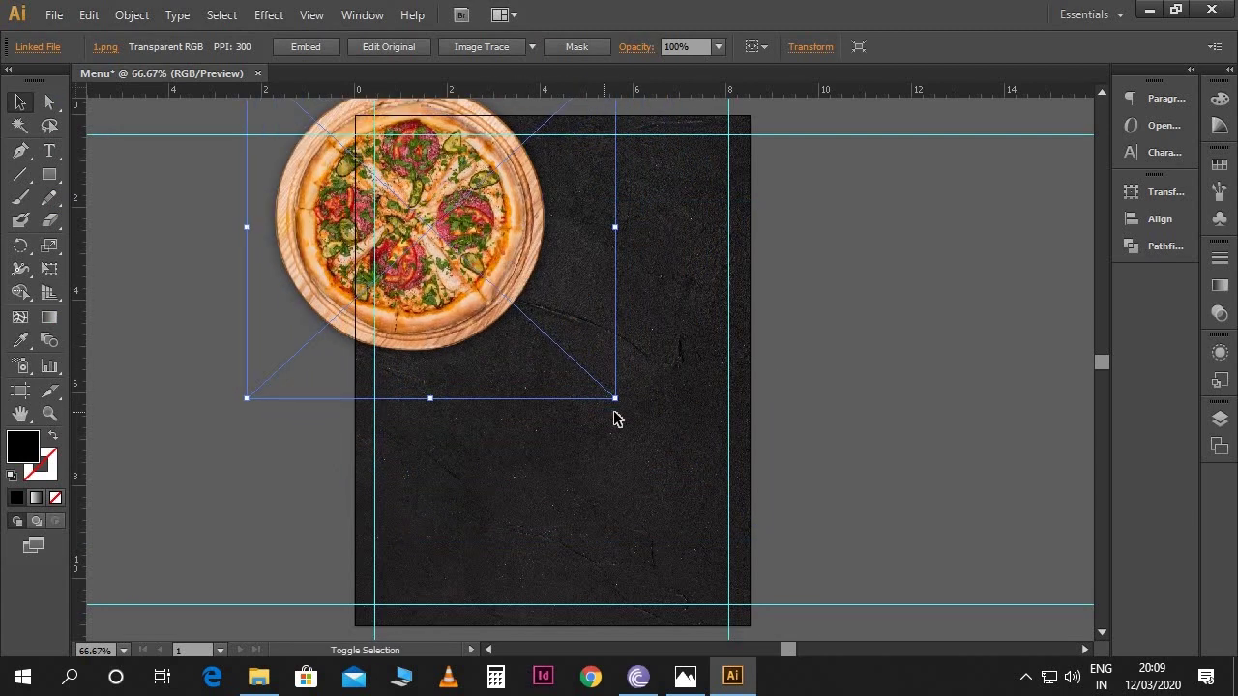
left_click_drag(615, 401, 598, 381)
scroll(547, 334, "up", 1)
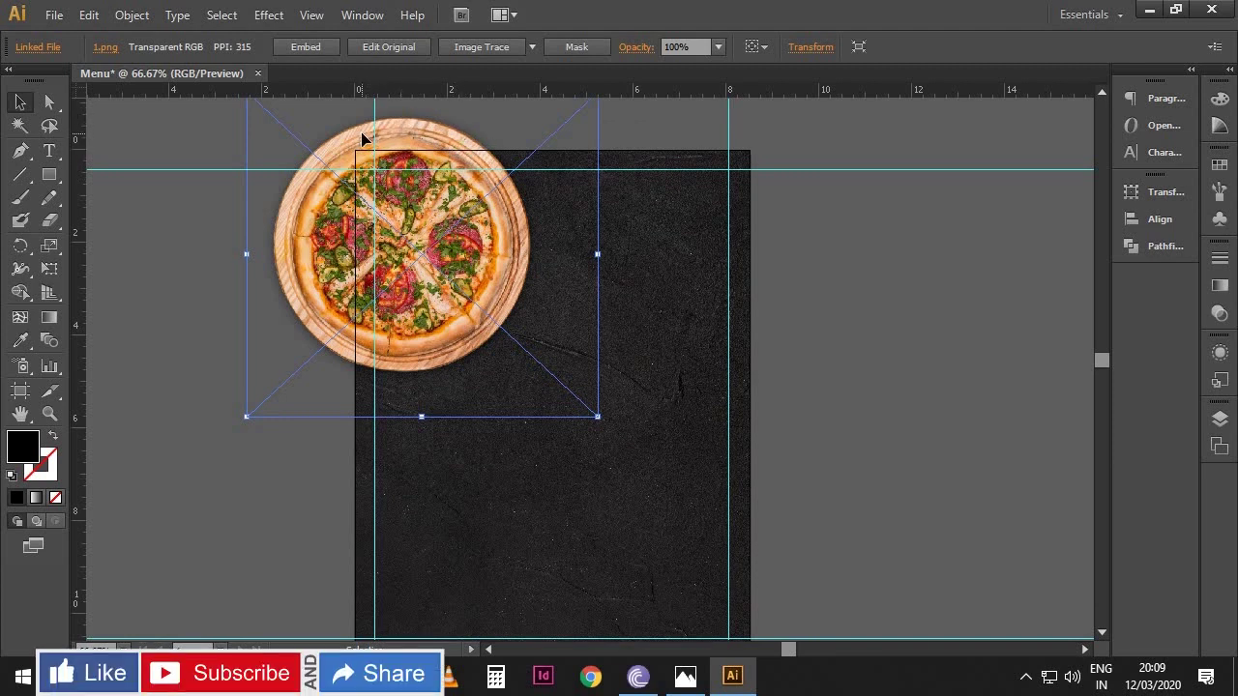
left_click(50, 175)
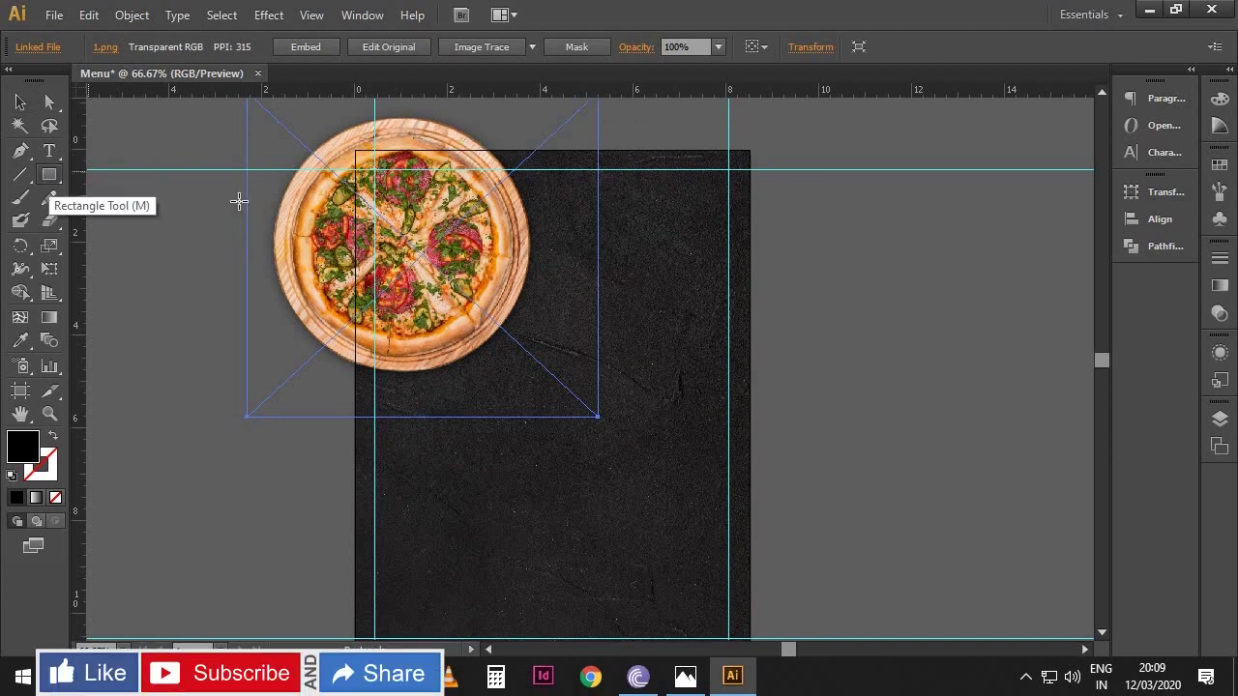
Clip the pizza photo with a rectangle covering the artboard's top-left area.
left_click_drag(356, 149, 522, 384)
left_click_drag(543, 388, 544, 388)
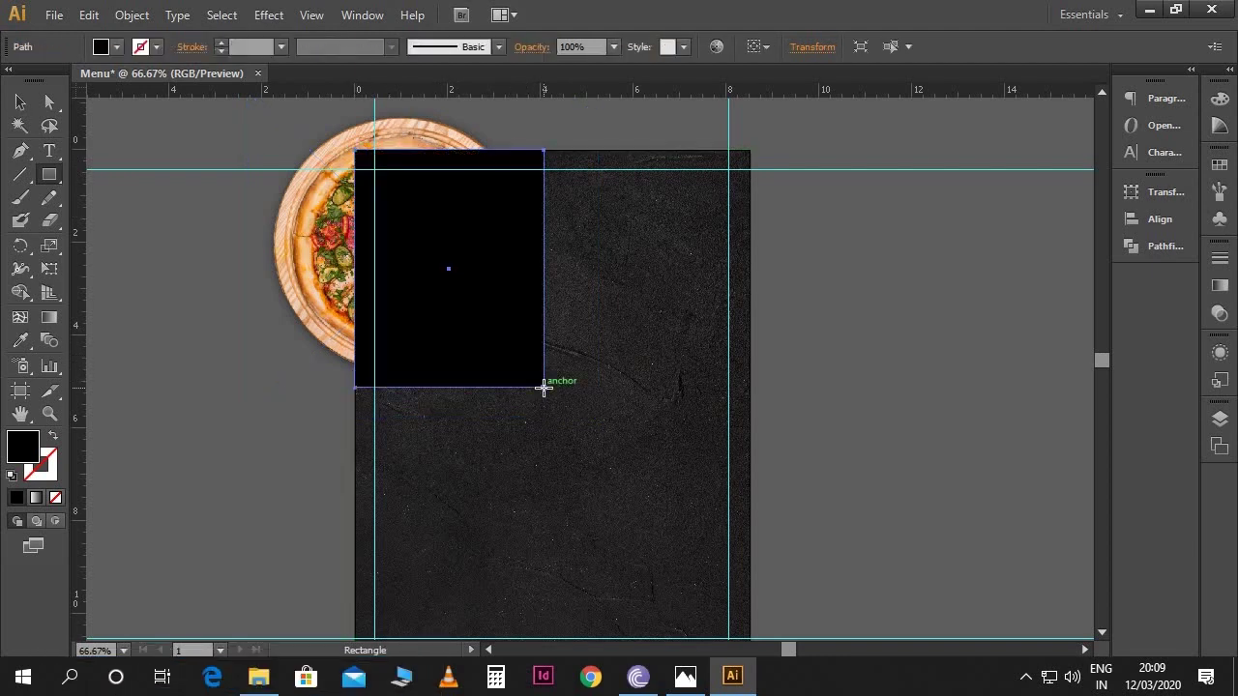
left_click(20, 101)
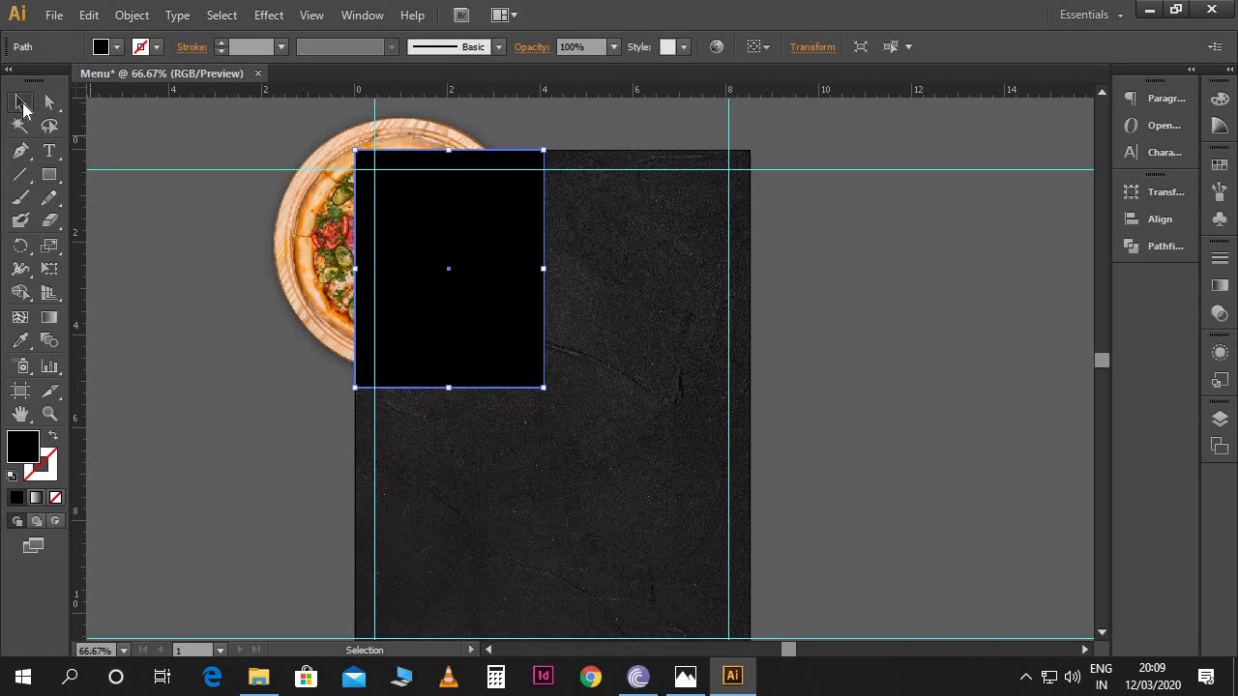
left_click(313, 261, "shift")
right_click(312, 261)
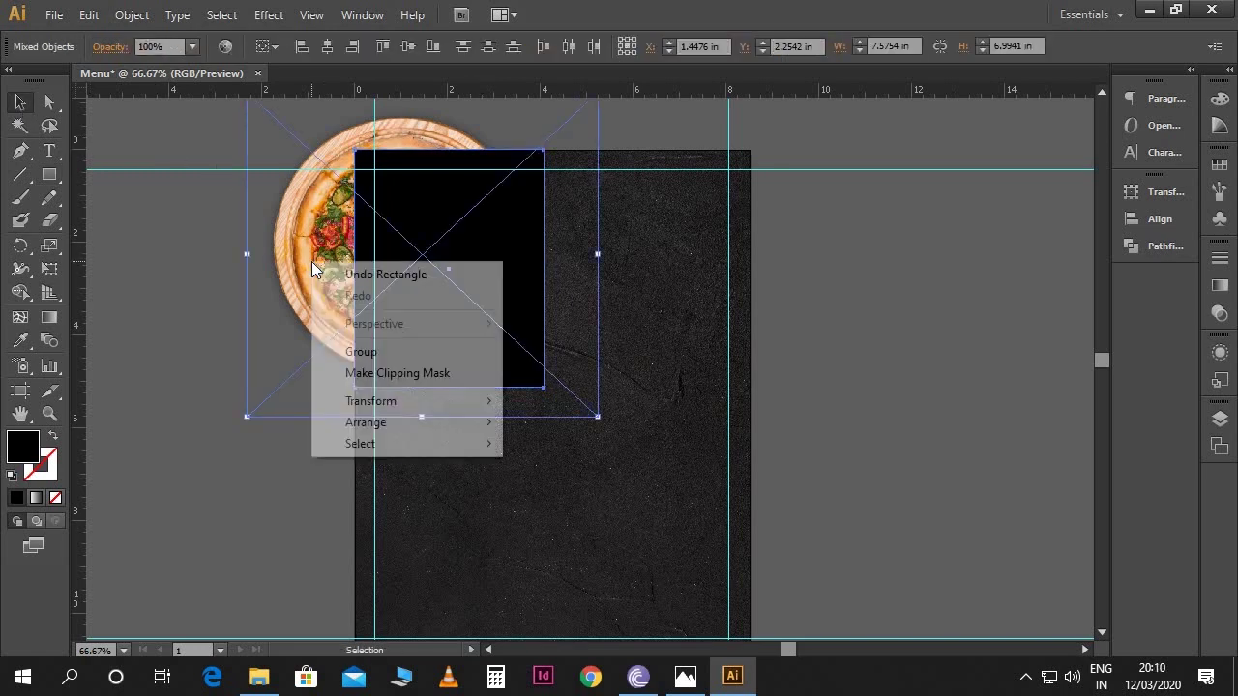
left_click(388, 373)
left_click(329, 390)
key("space")
left_click_drag(593, 454, 550, 441)
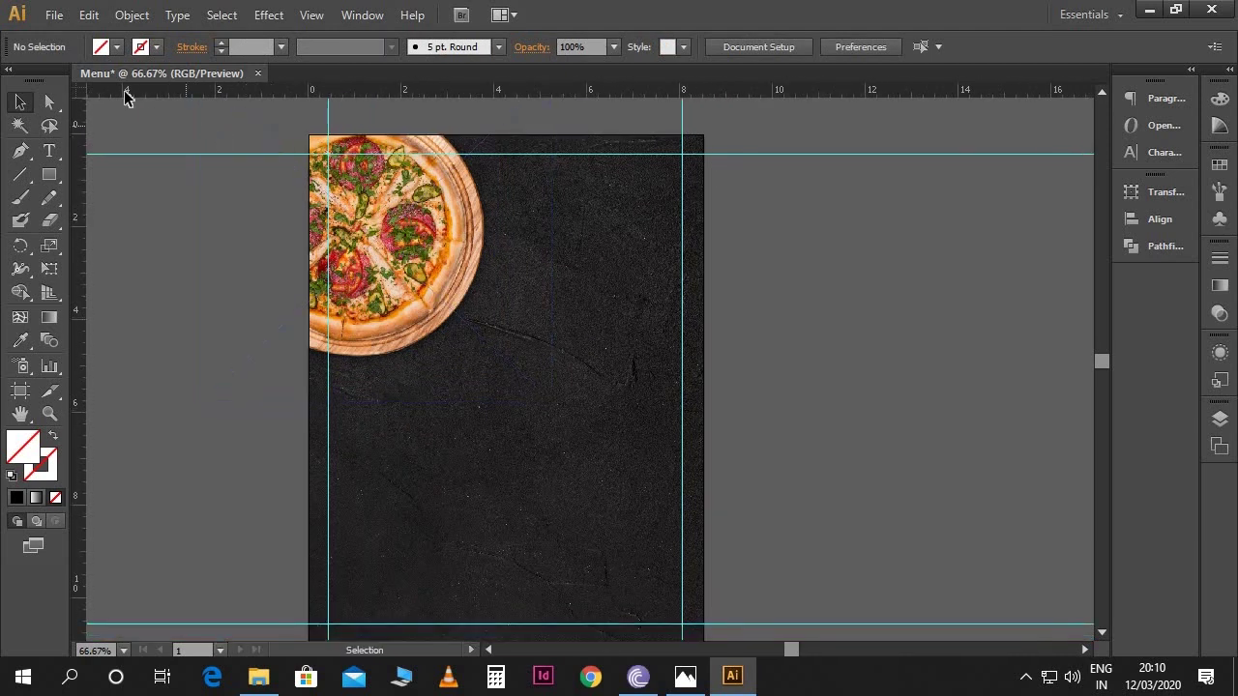
left_click(55, 16)
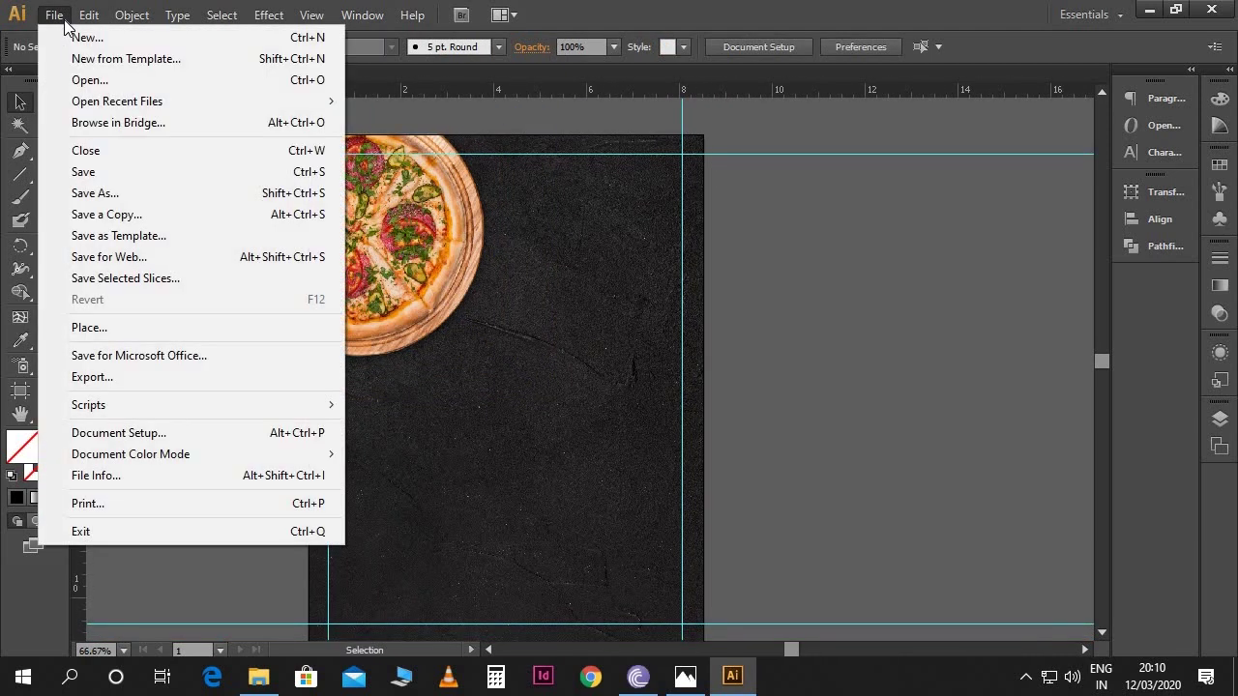
Place logo.eps and move it to the top of the page.
left_click(114, 329)
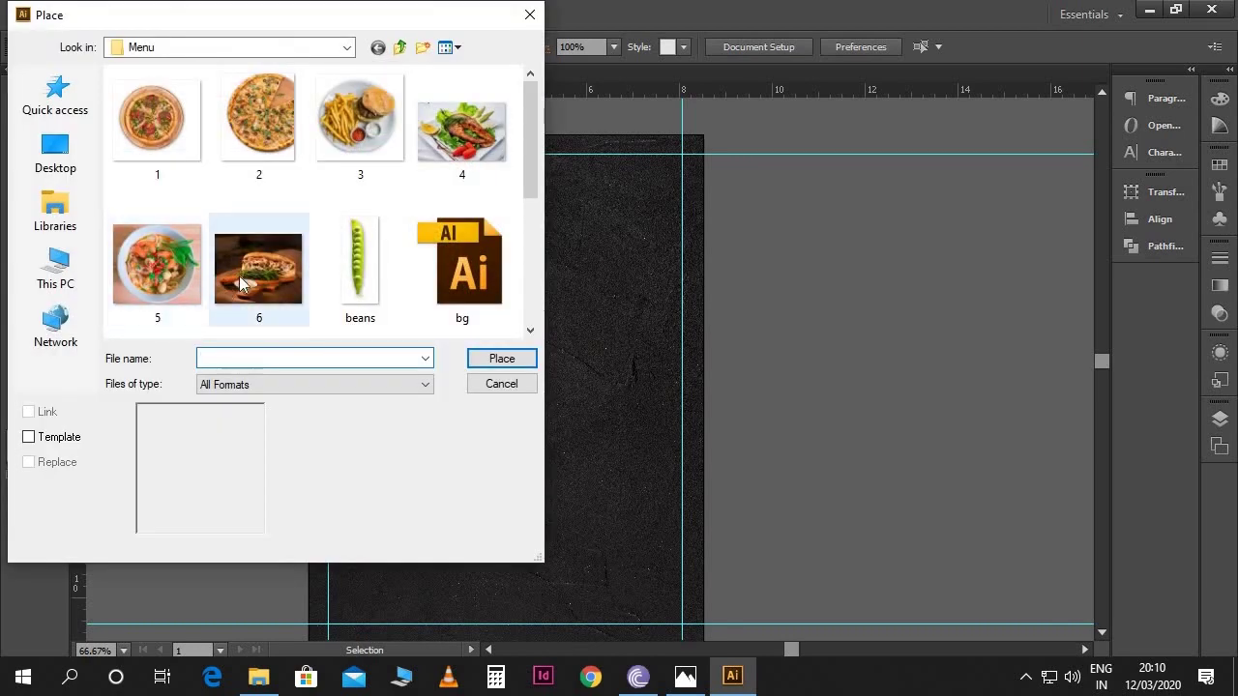
left_click(249, 281)
scroll(248, 276, "down", 3)
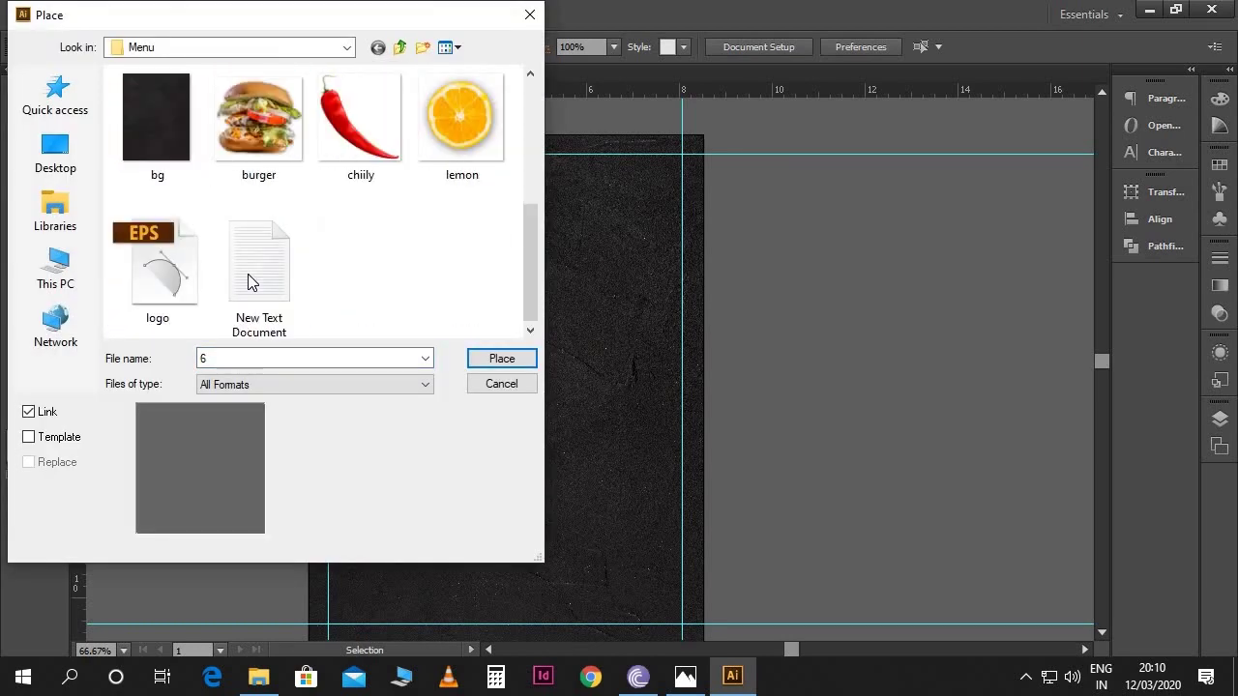
left_click(177, 279)
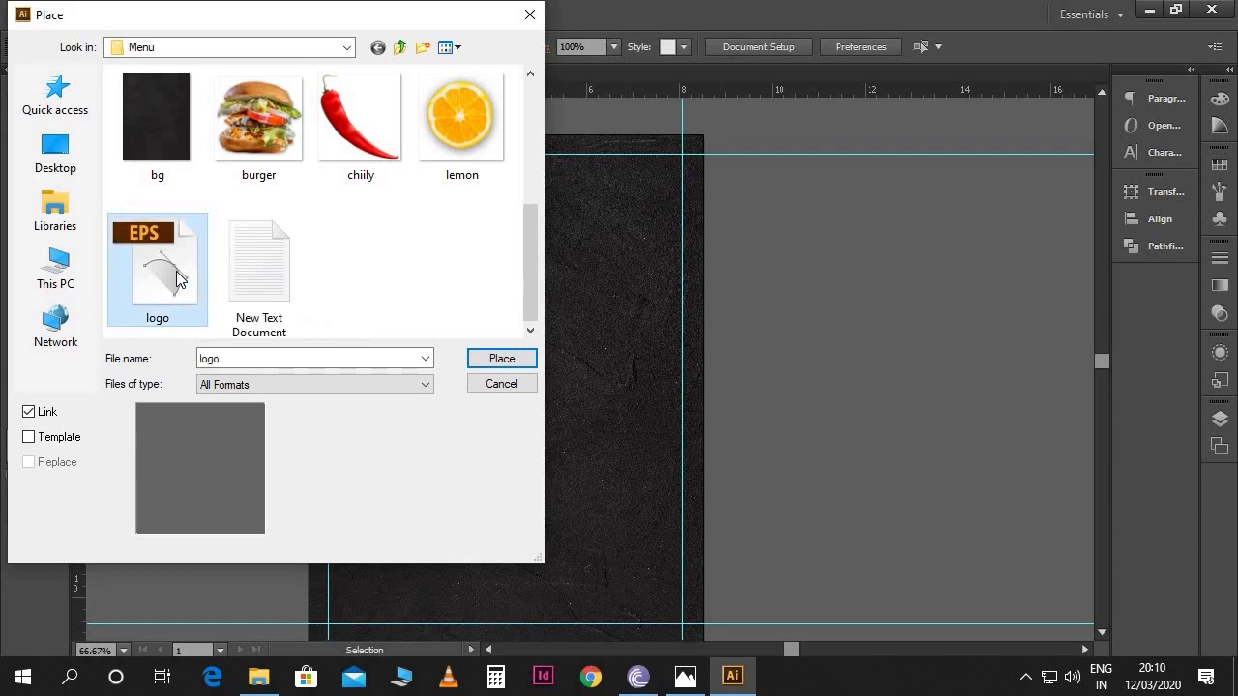
left_click(483, 358)
left_click_drag(605, 385, 578, 204)
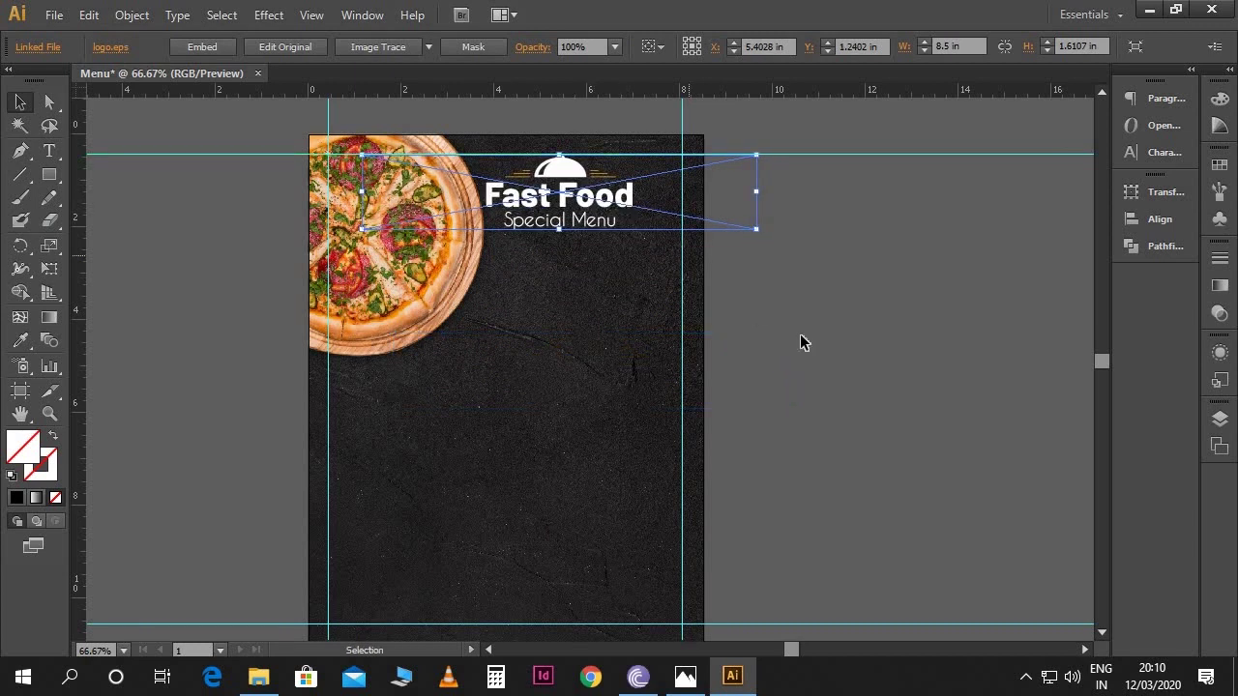
left_click(834, 357)
Shrink the pizza photo inside its clip group slightly.
left_click(450, 282)
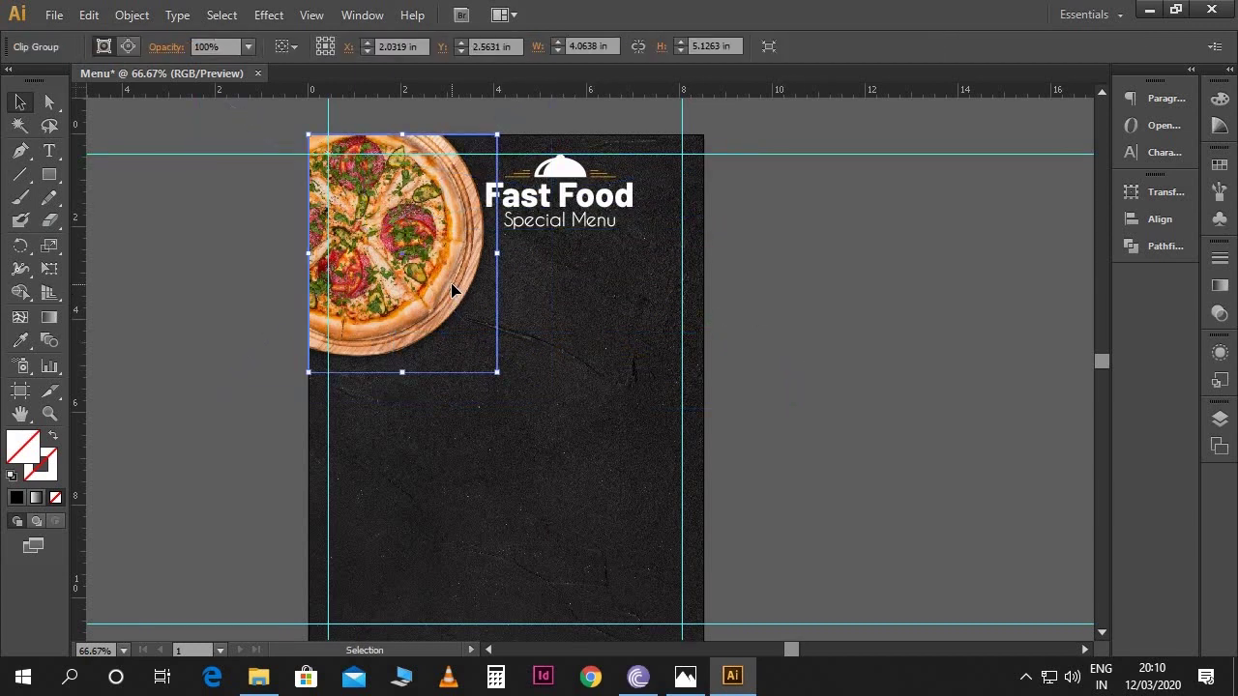
double_click(450, 282)
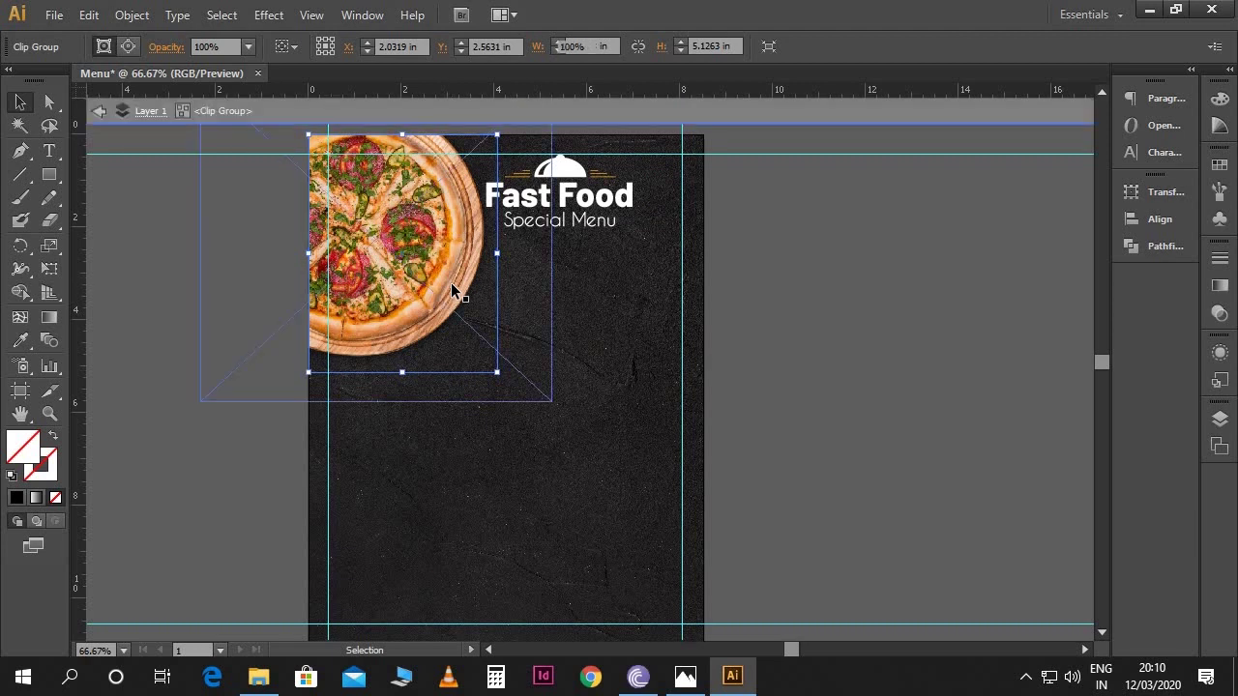
left_click(545, 399)
left_click_drag(553, 405, 522, 379)
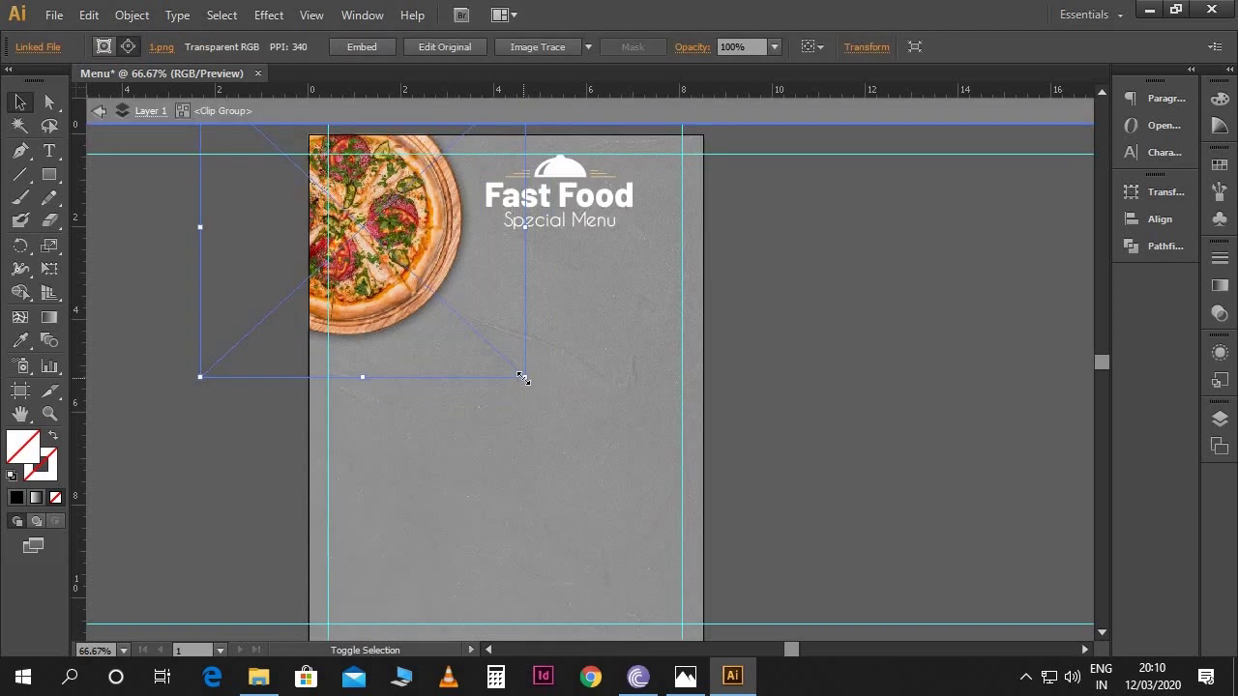
double_click(784, 376)
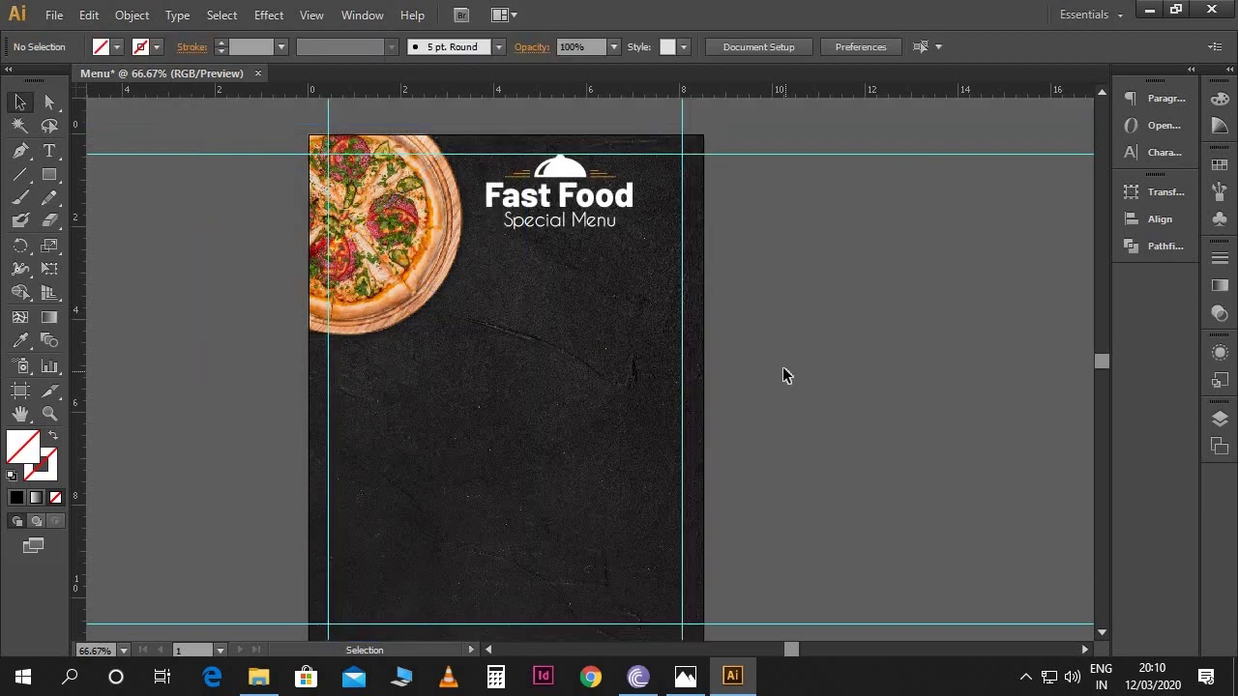
Nudge the logo slightly left to center it.
left_click(594, 222)
key("shift+Left")
key("shift+Left")
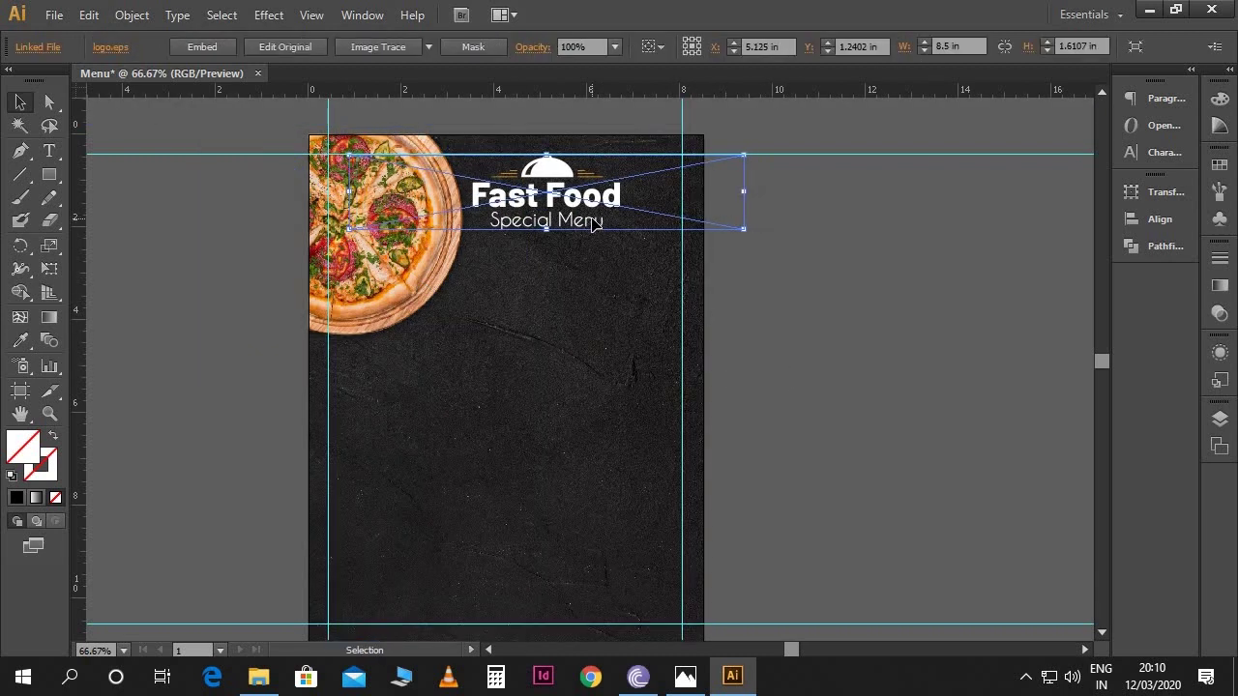
left_click(823, 286)
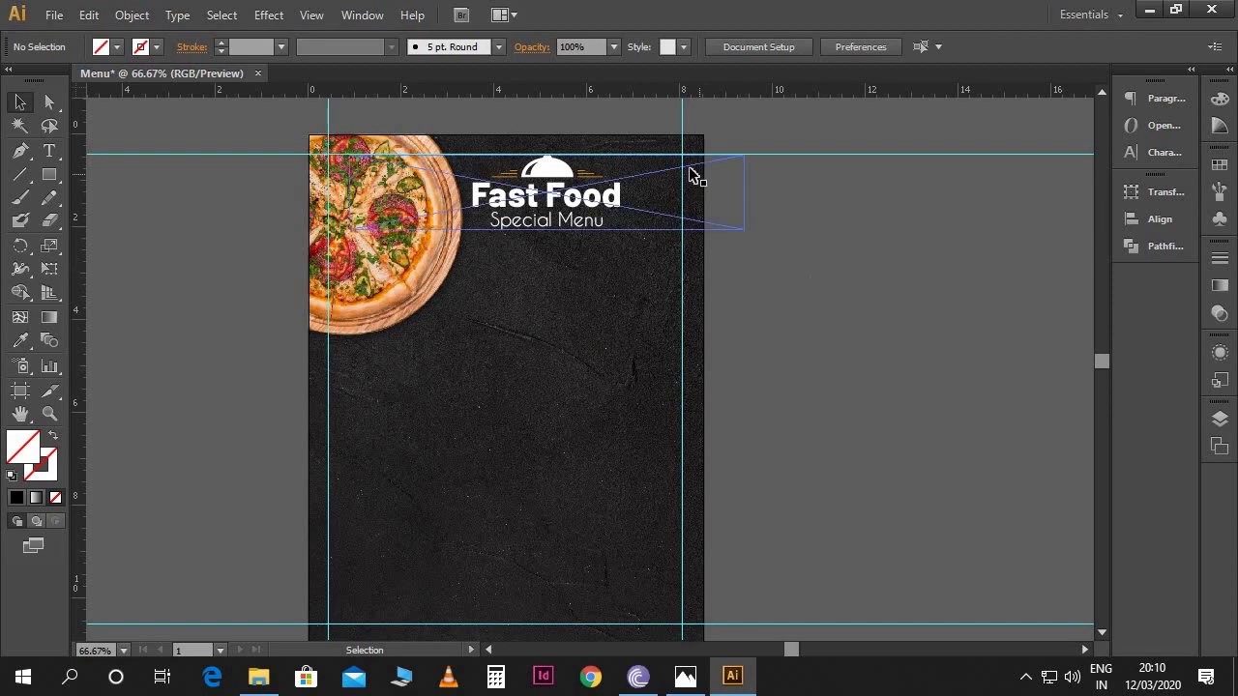
left_click(54, 16)
Place pizza image 2.png and scale it into the artboard's top-right corner.
left_click(104, 327)
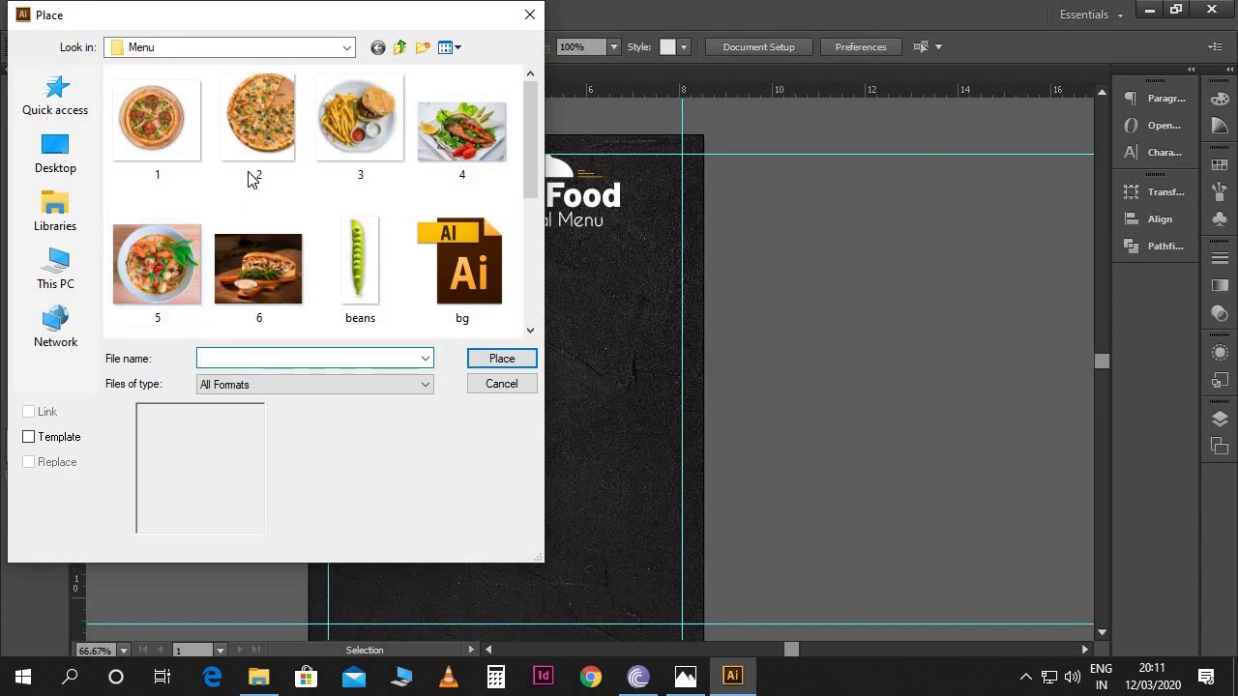
double_click(252, 149)
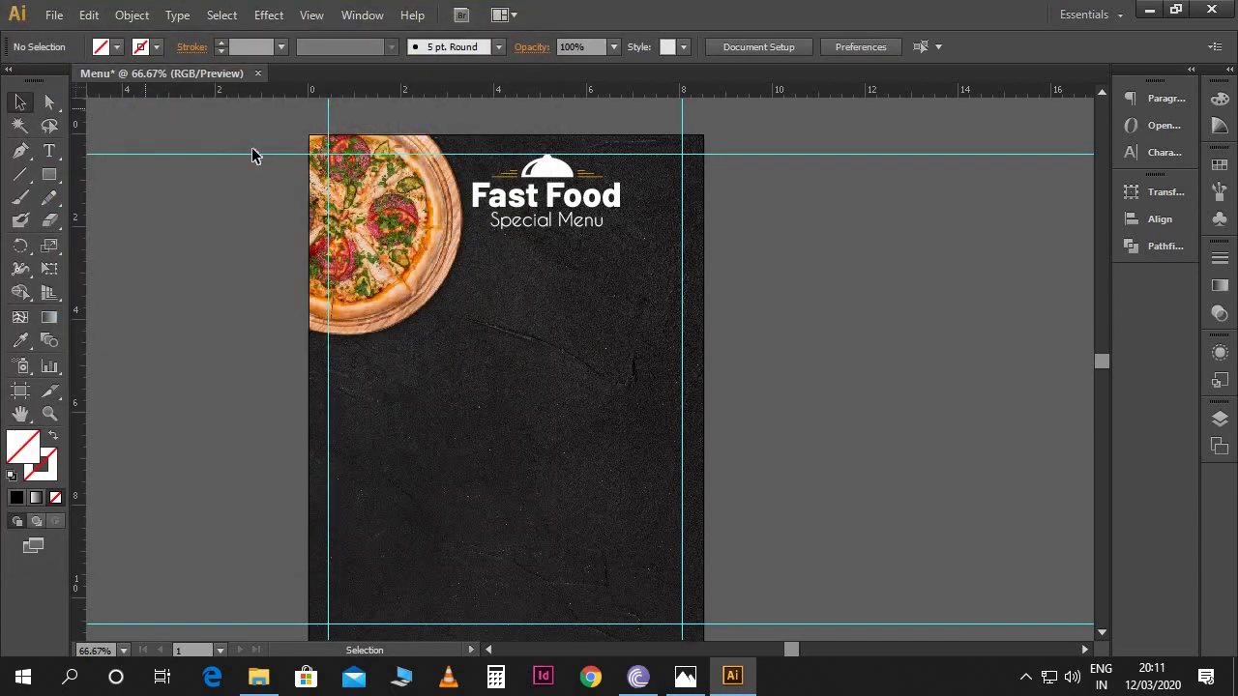
left_click_drag(653, 392, 726, 316)
left_click_drag(794, 449, 705, 343)
left_click_drag(532, 342, 607, 254)
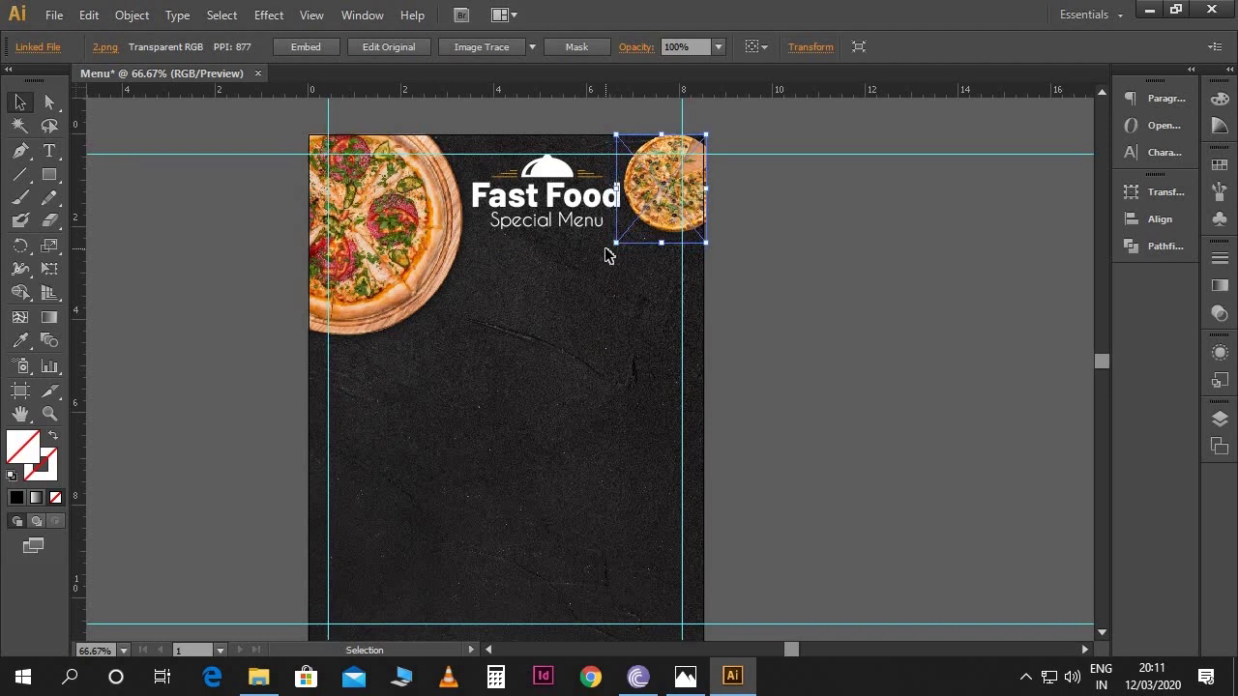
key("Right")
key("Right")
key("Right")
key("Right")
key("Right")
key("Right")
key("Right")
key("Right")
key("Right")
key("Right")
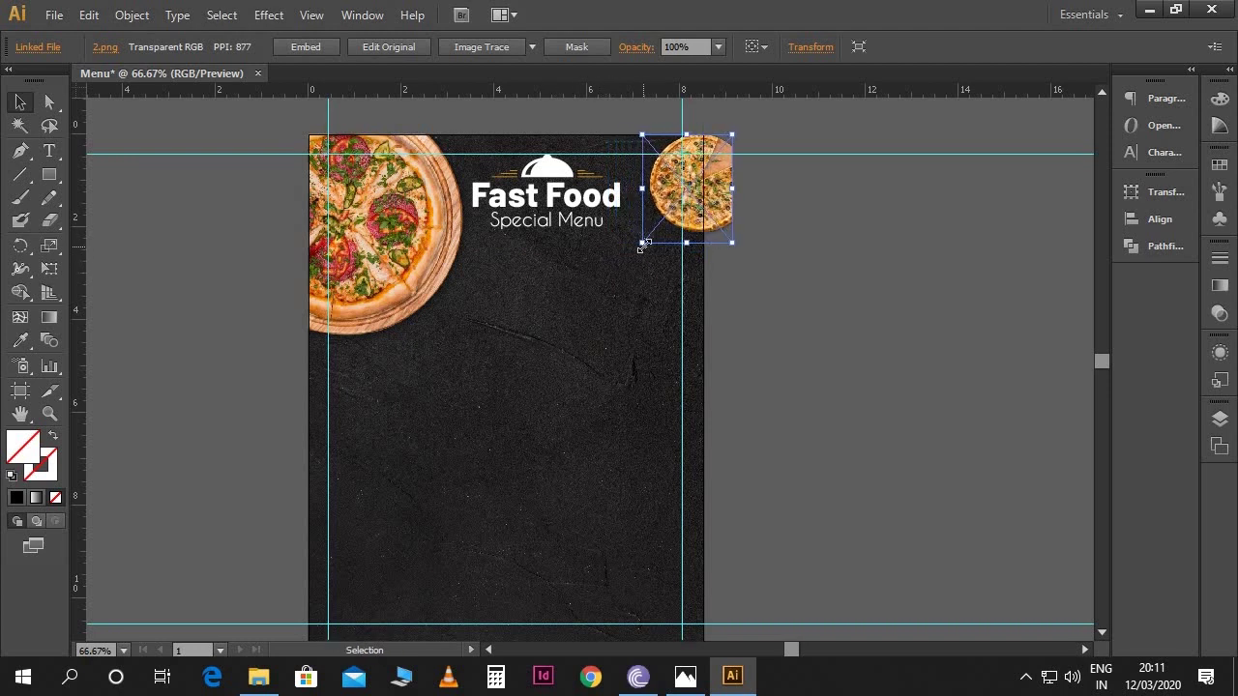
left_click_drag(641, 245, 613, 293)
key("Right")
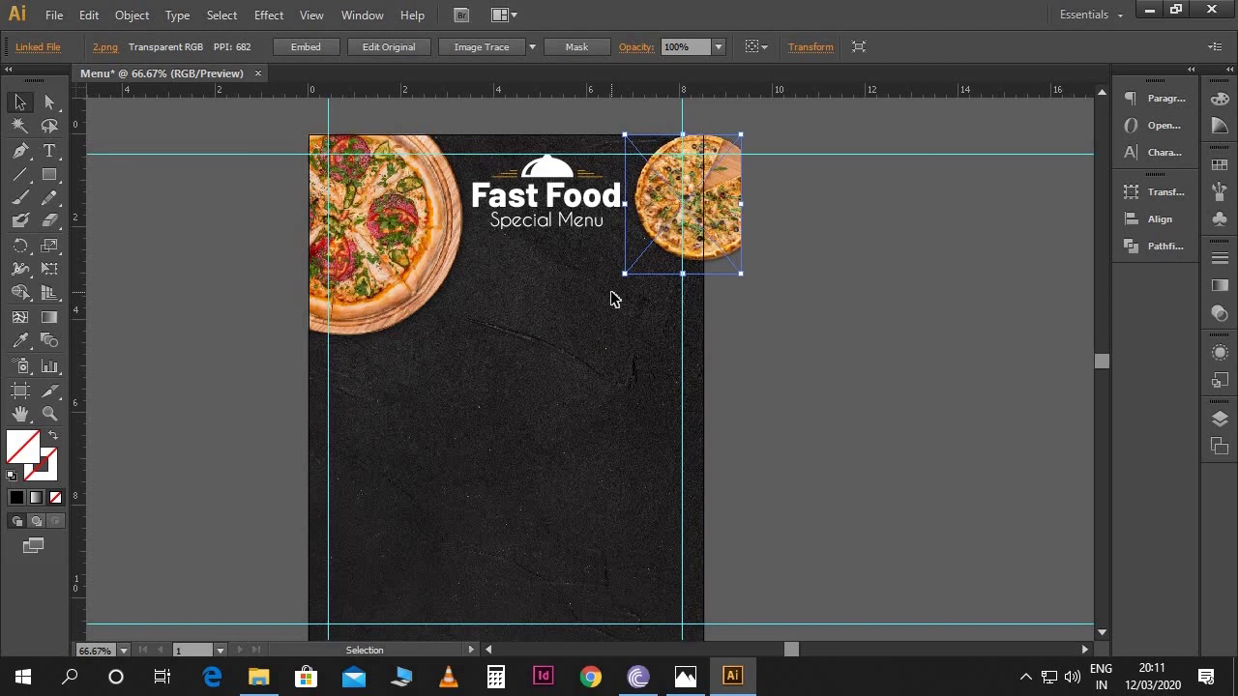
left_click(751, 249)
Clip the second pizza with a rectangle over its on-page part.
key("m")
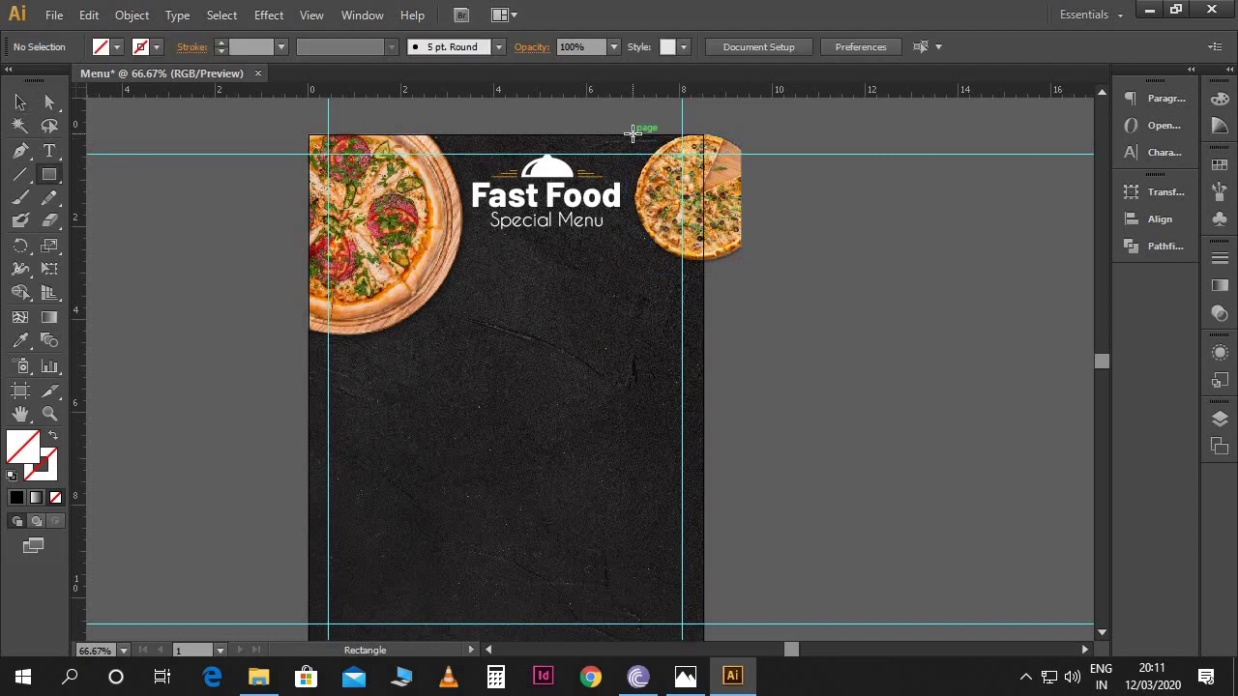
mouse_move(633, 134)
left_mouse_down()
mouse_move(677, 187)
mouse_move(702, 283)
left_mouse_up()
key("v")
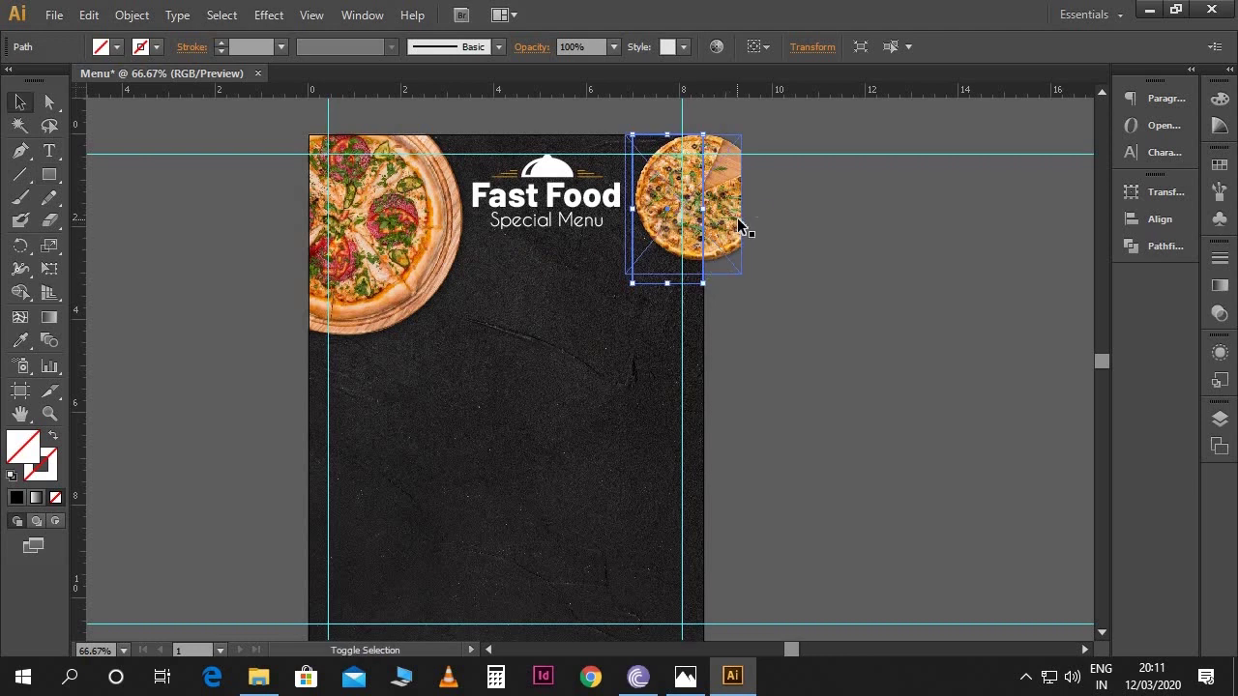
left_click(735, 224, "shift")
right_click(735, 223)
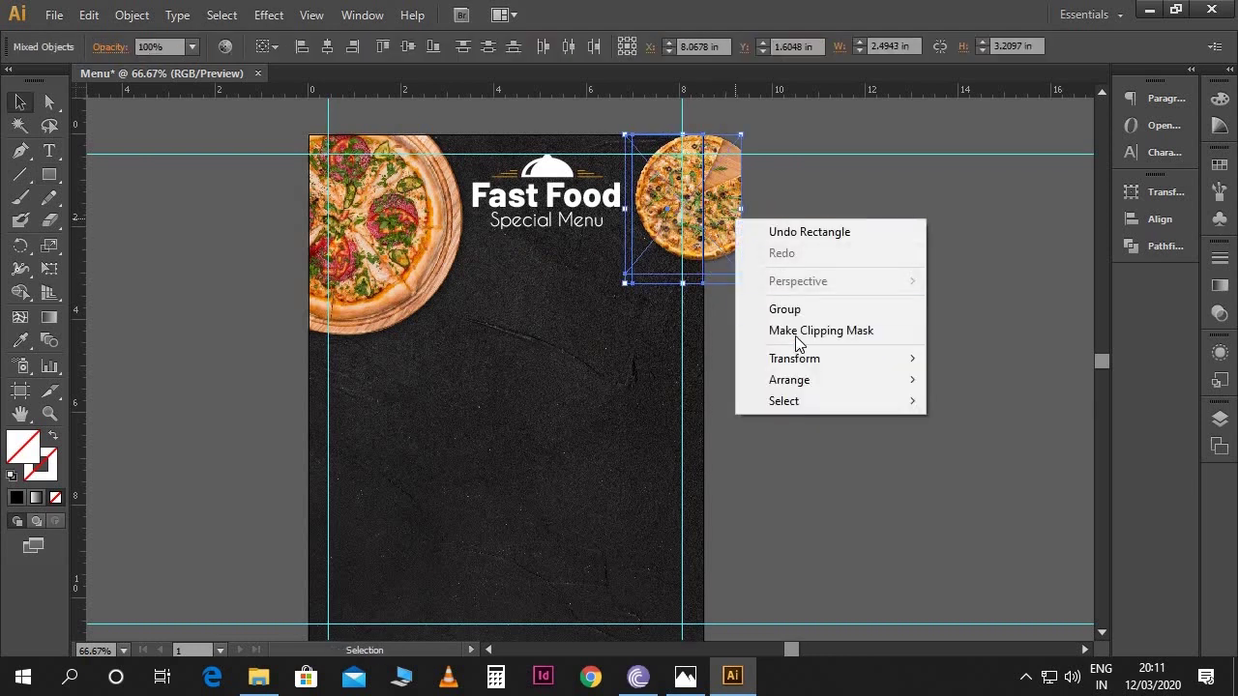
left_click(795, 330)
left_click(763, 304)
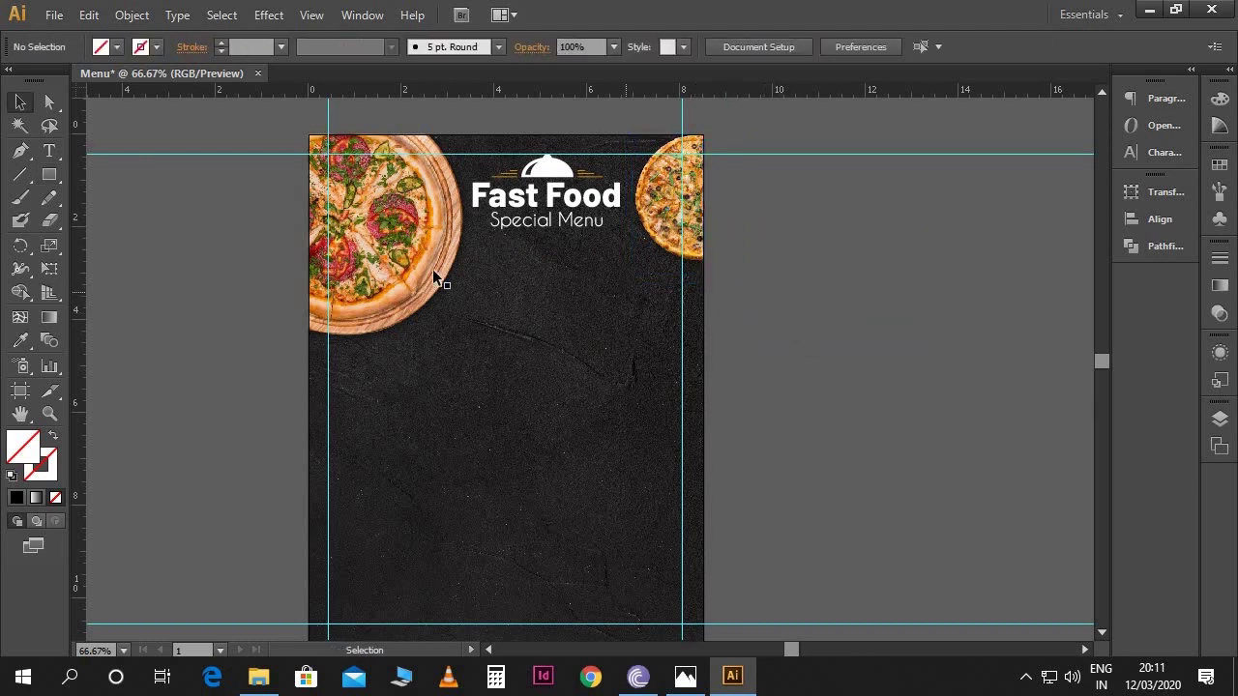
left_click(56, 17)
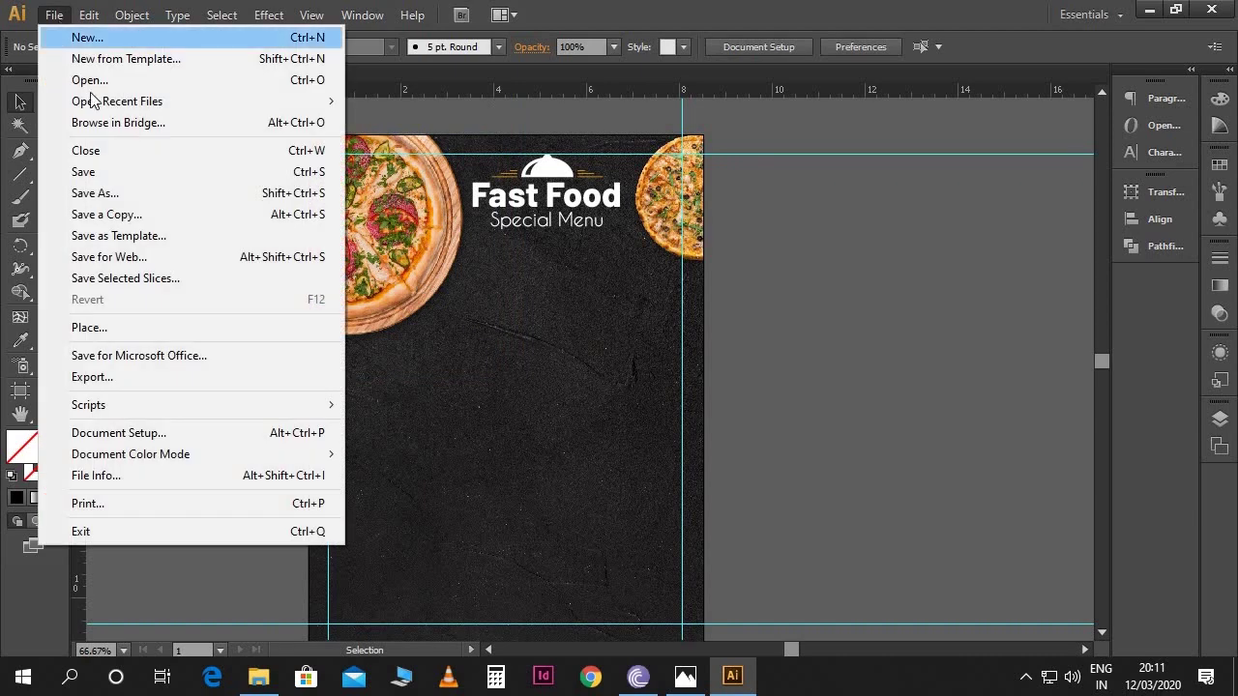
left_click(128, 328)
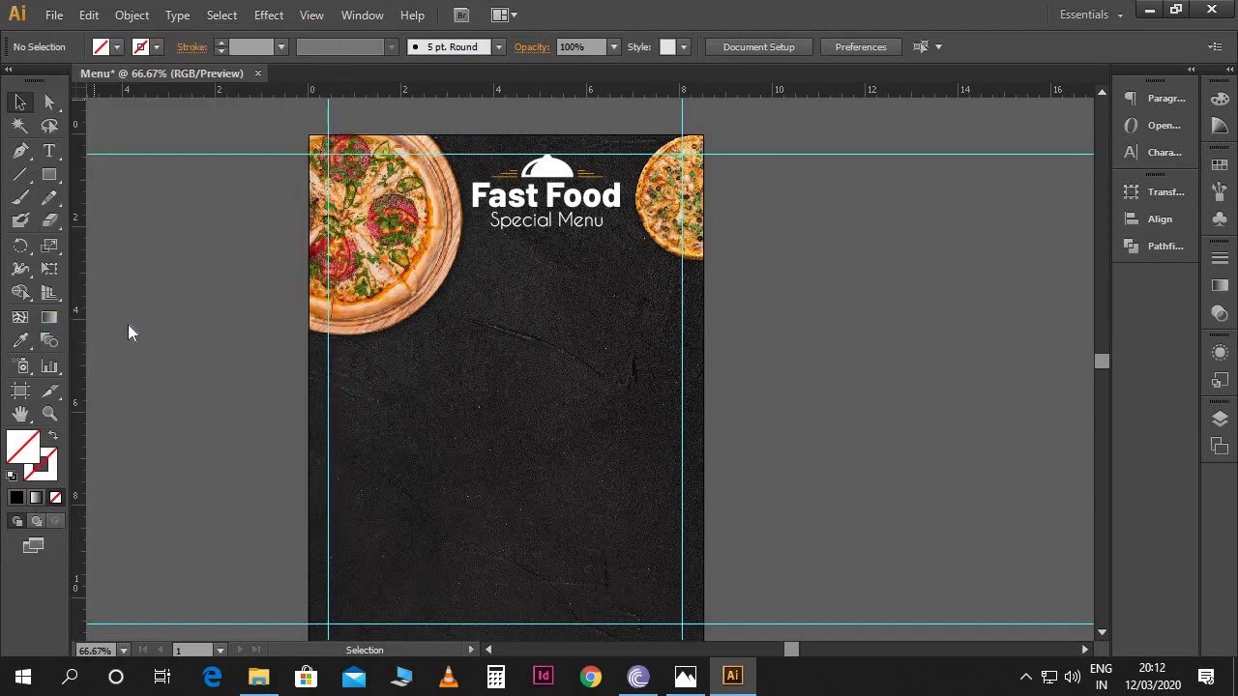
Place the fries-and-burger photo 3.png, scaled down at the right edge below the pizza.
left_click(347, 146)
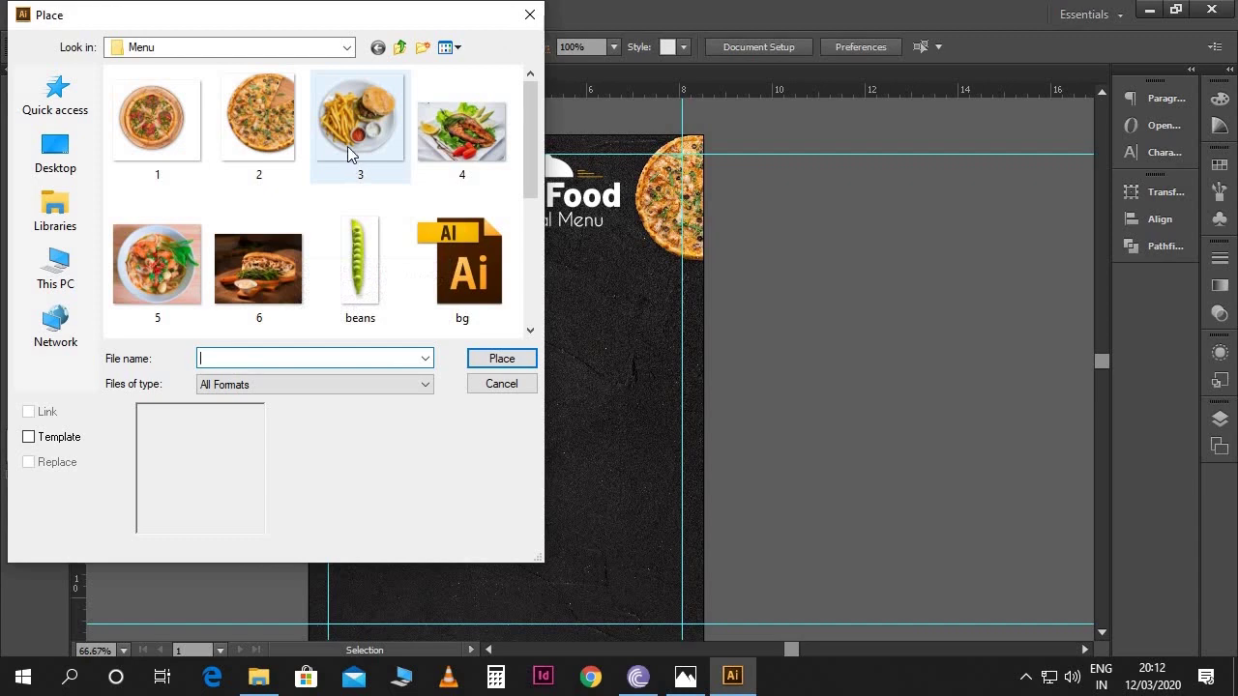
left_click(503, 360)
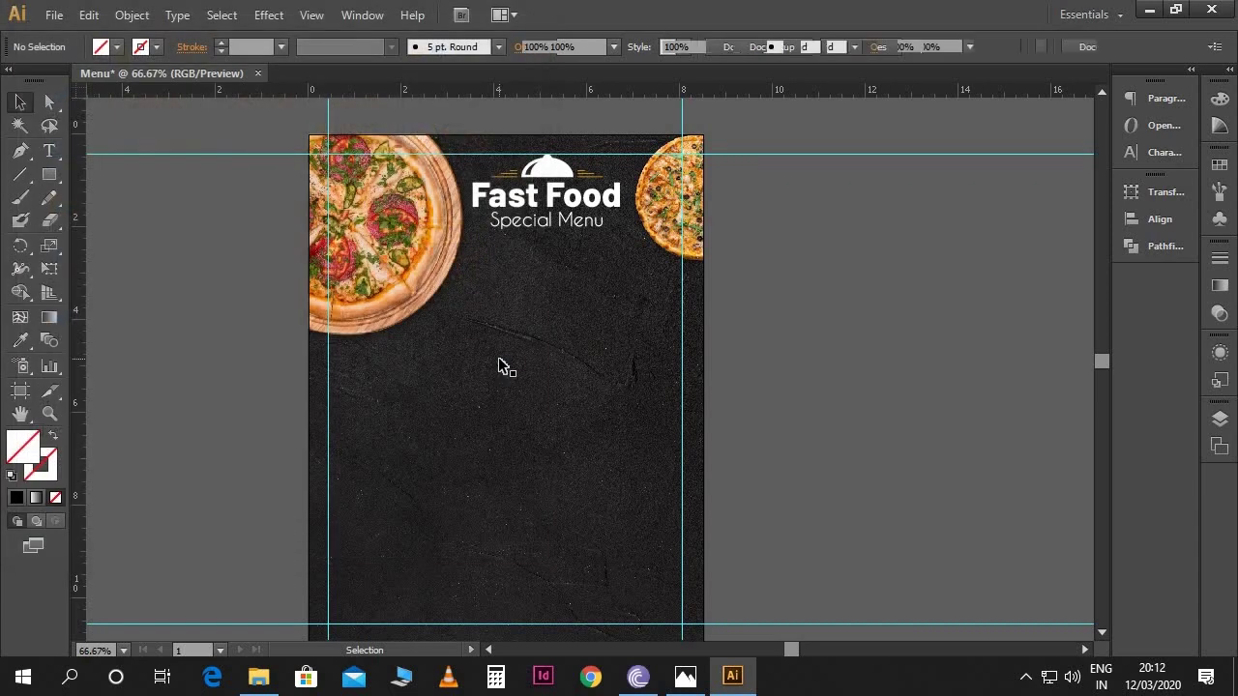
left_click_drag(609, 372, 667, 378)
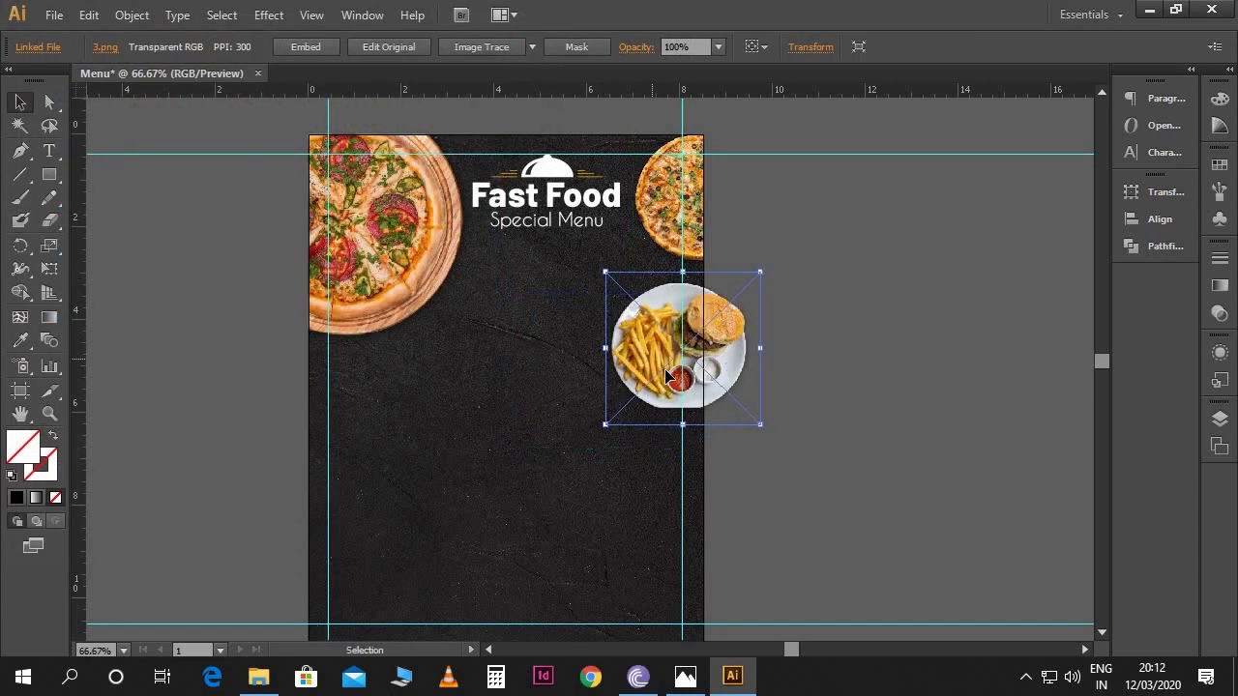
left_click_drag(759, 423, 773, 381)
left_click_drag(732, 341, 737, 329)
left_click(712, 151)
Shift the top-right pizza image up inside its crop.
left_click(694, 141)
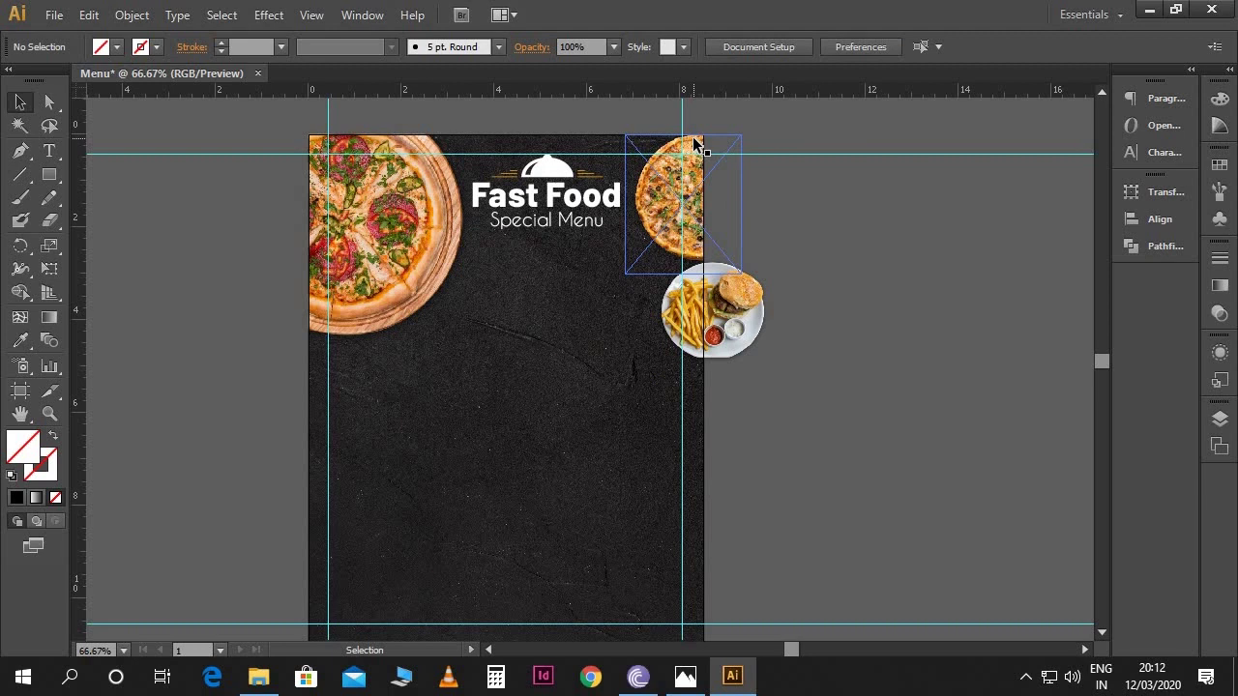
double_click(694, 143)
left_click(692, 203)
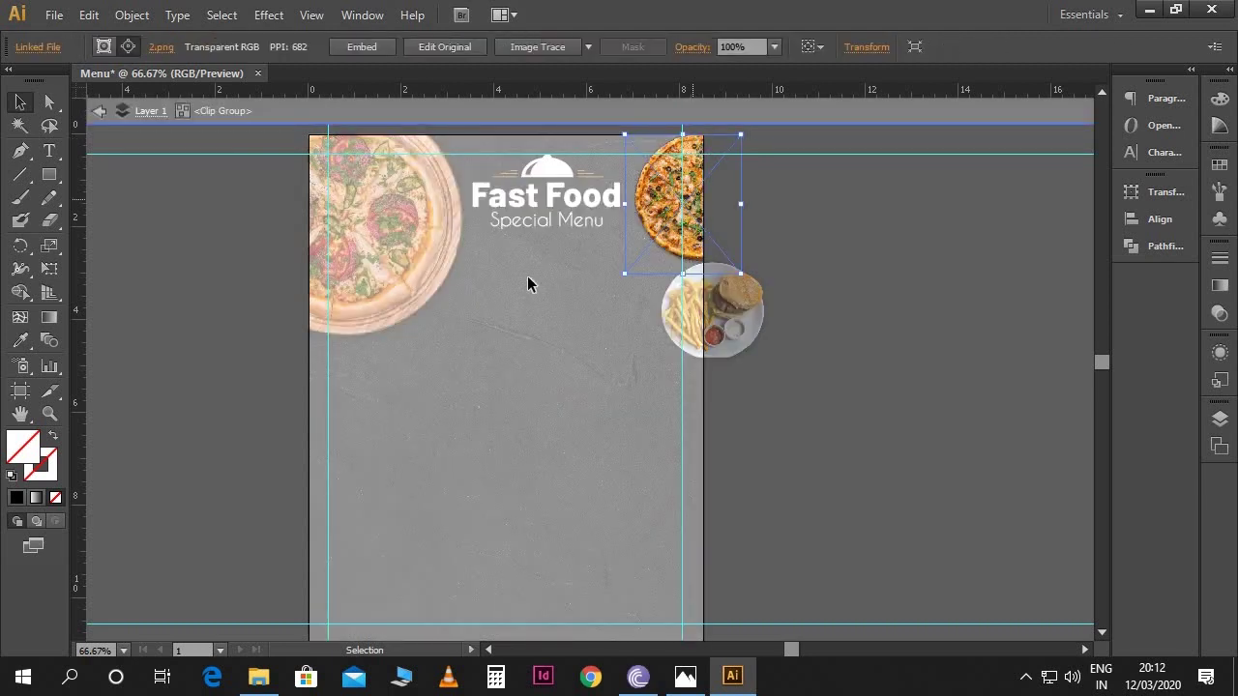
key("shift+Up")
key("shift+Up")
key("shift+Up")
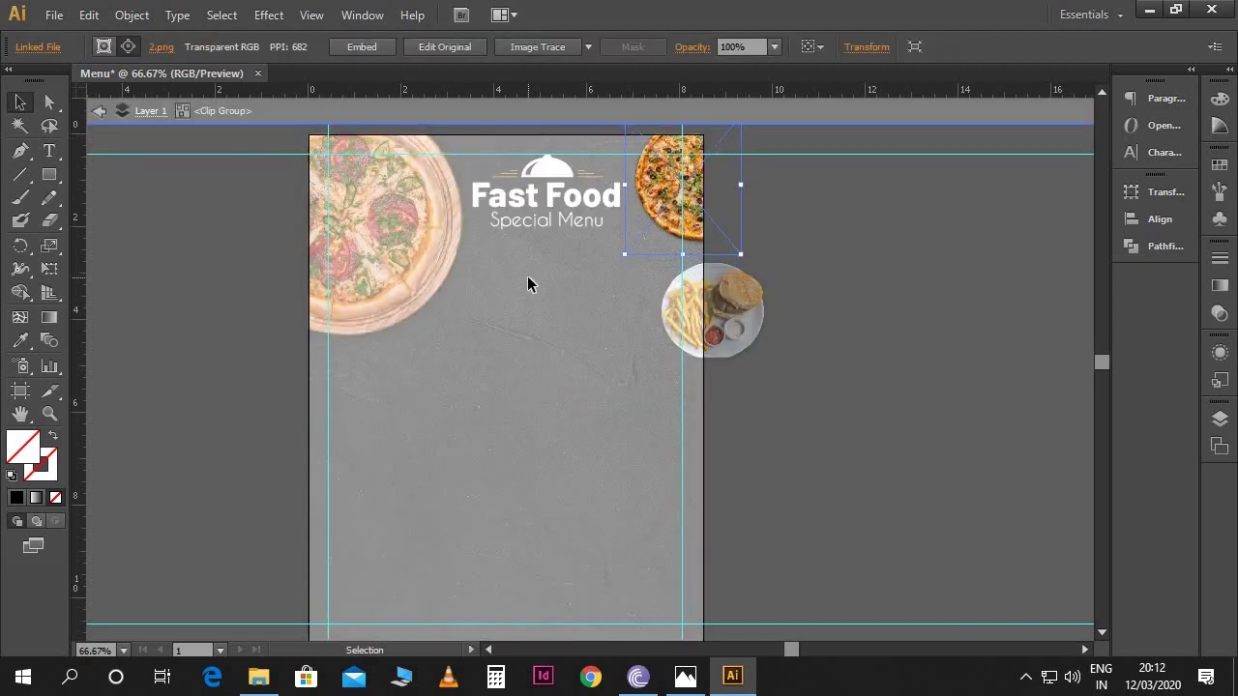
double_click(735, 373)
Nudge the fries-and-burger photo up a little.
left_click(746, 370)
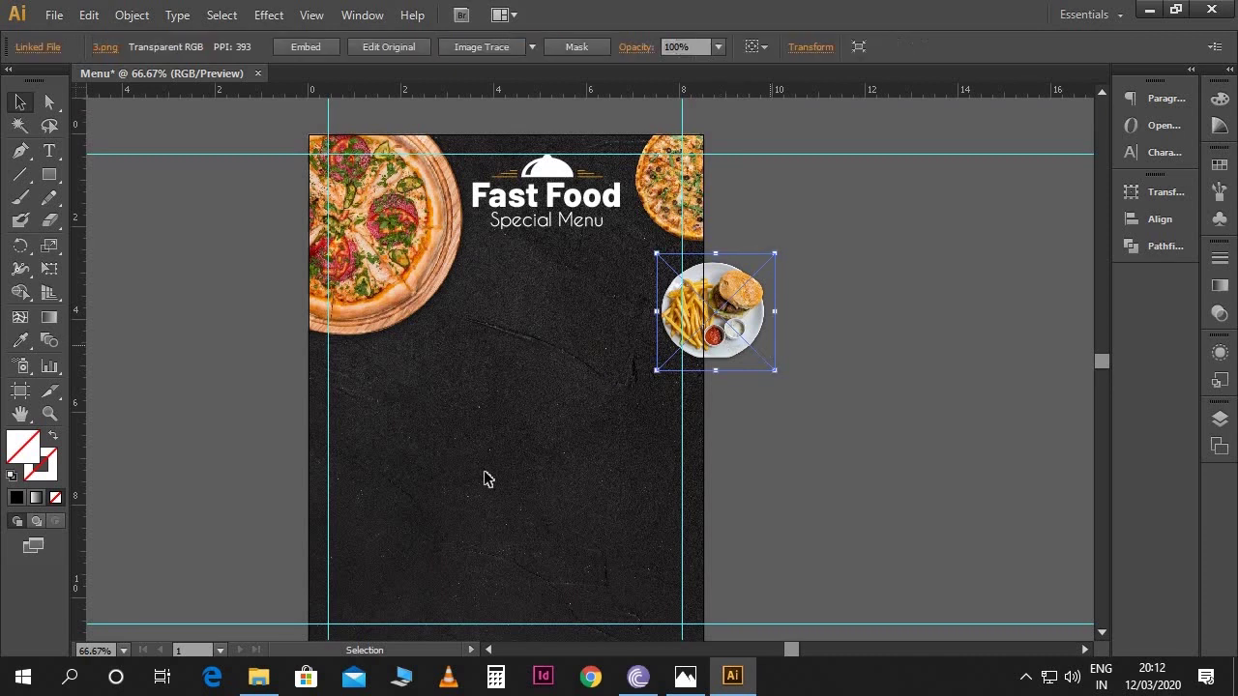
key("shift+Up")
key("shift+Up")
key("shift+Up")
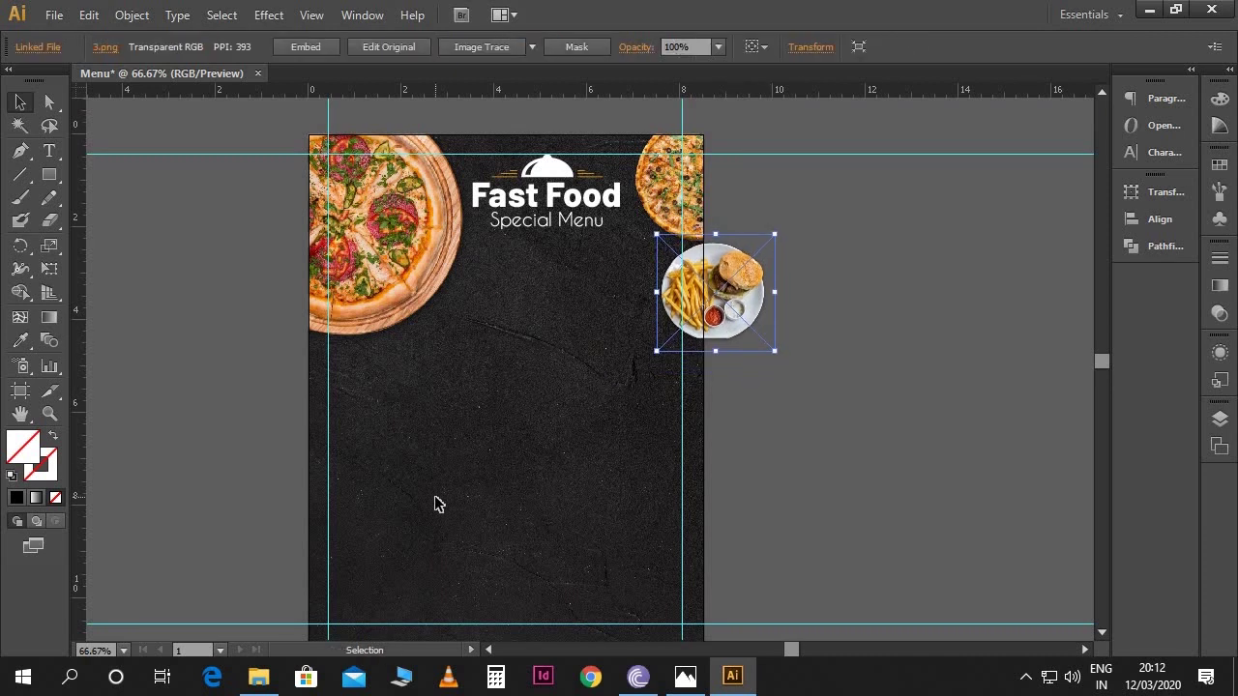
key("Up")
key("Up")
key("Up")
left_click(730, 559)
Clip the burger plate photo with a rectangle over its on-page part.
key("m")
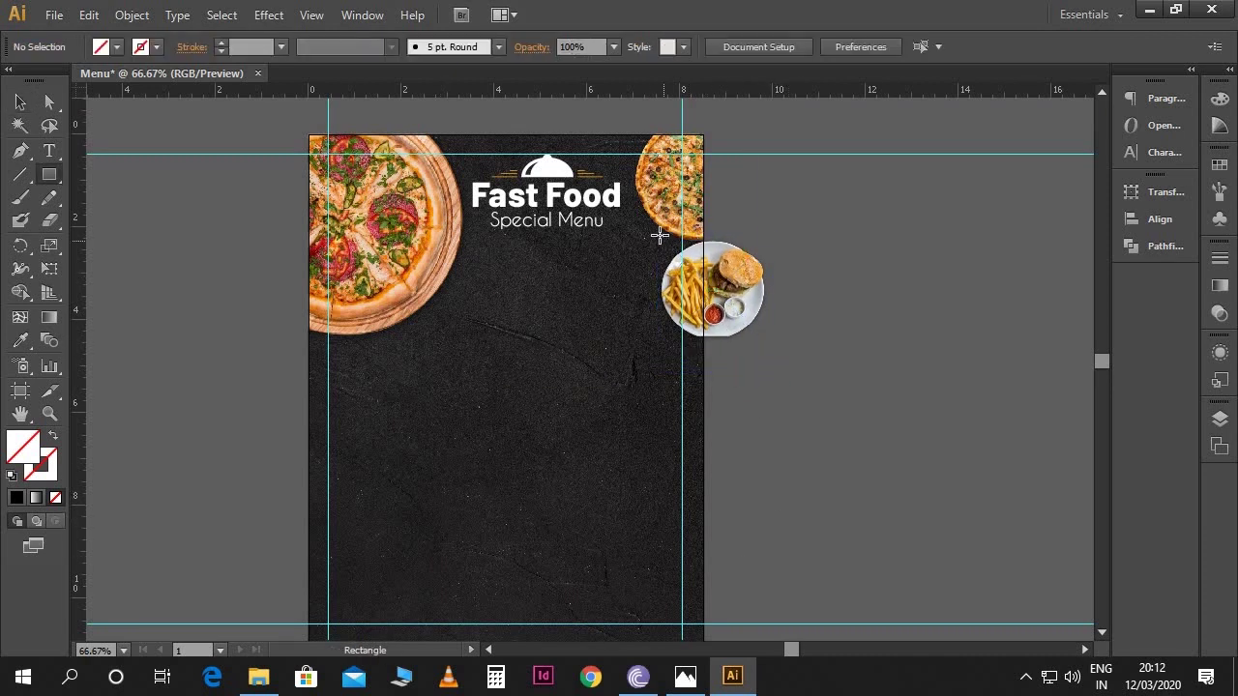
mouse_move(649, 227)
left_mouse_down()
mouse_move(677, 259)
mouse_move(704, 372)
left_mouse_up()
key("v")
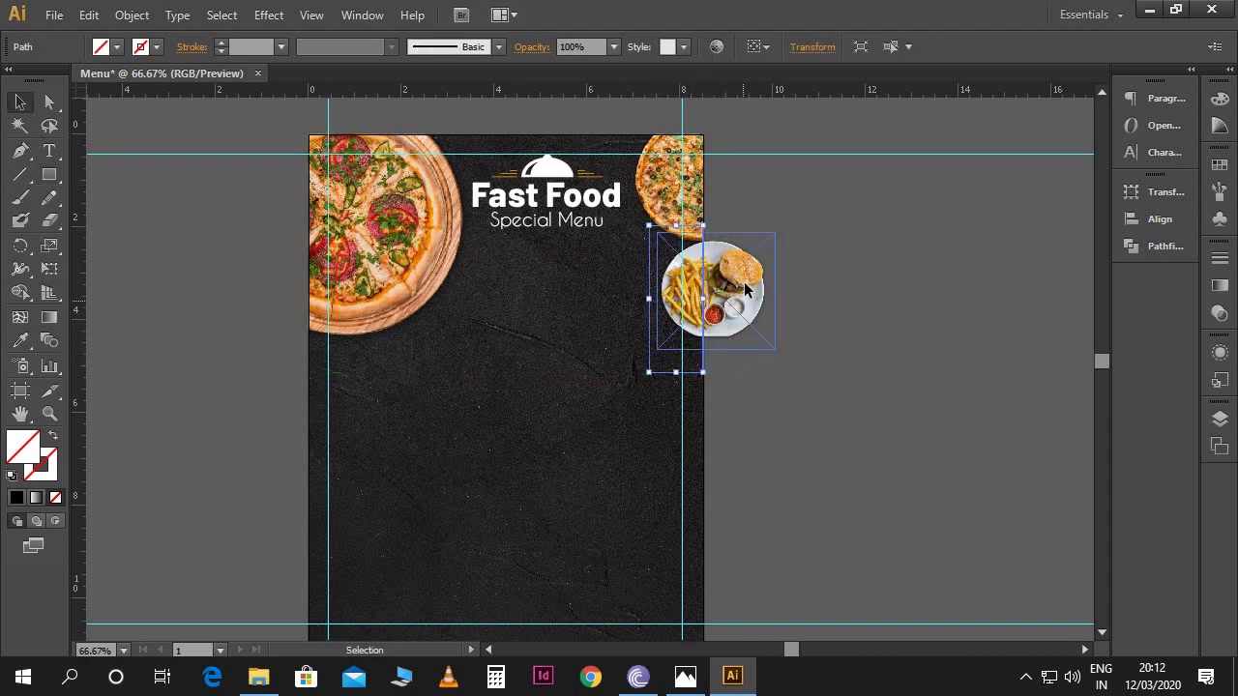
left_click(745, 283, "shift")
right_click(745, 283)
left_click(791, 393)
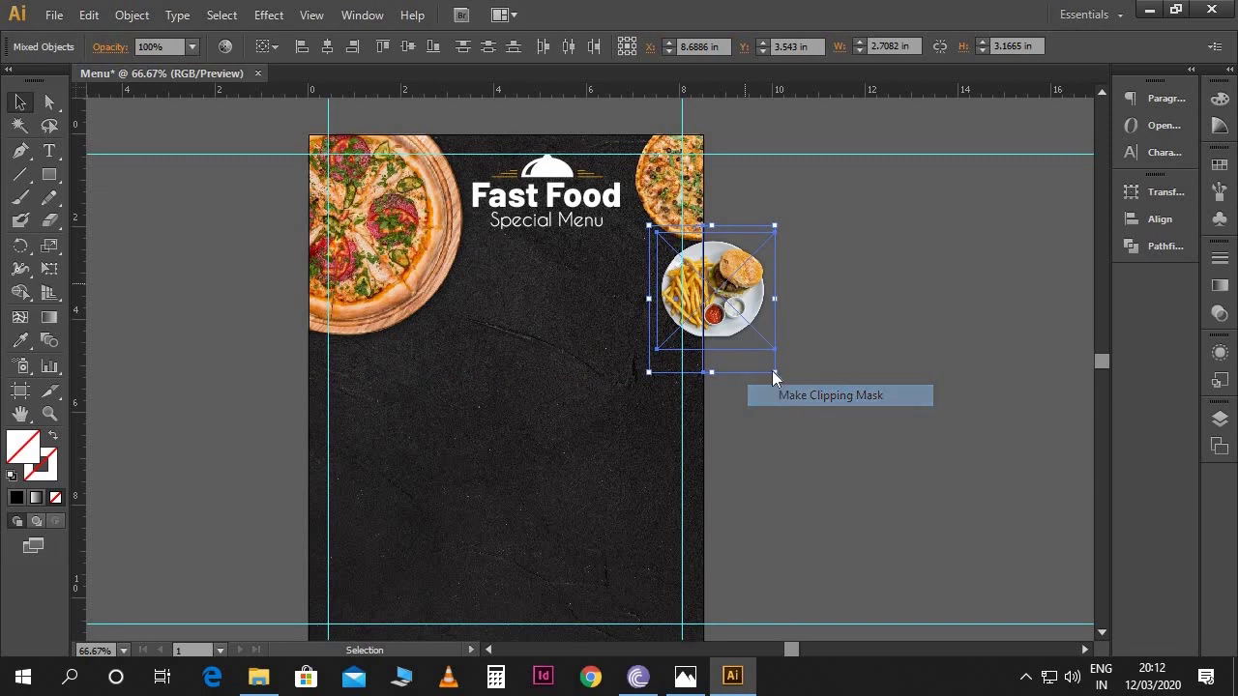
left_click(772, 397)
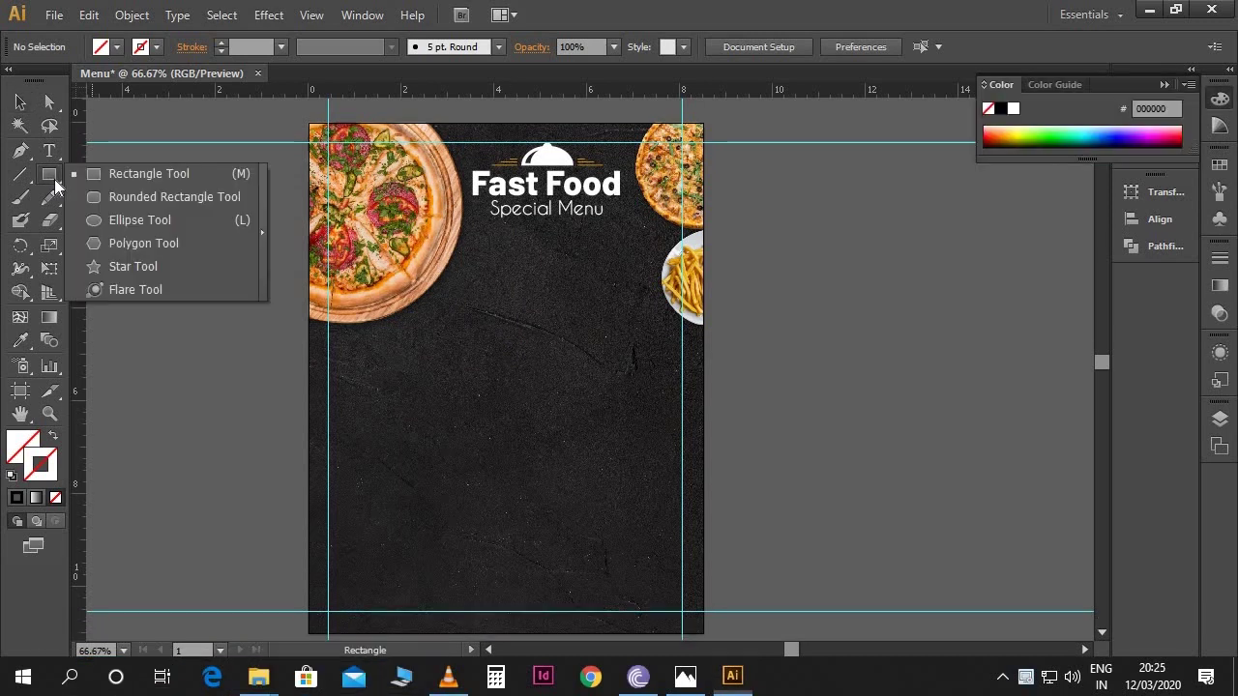
Draw a small black-outlined rounded rectangle below Special Menu and rotate it about 34°.
left_click(87, 200)
left_click_drag(456, 274, 540, 331)
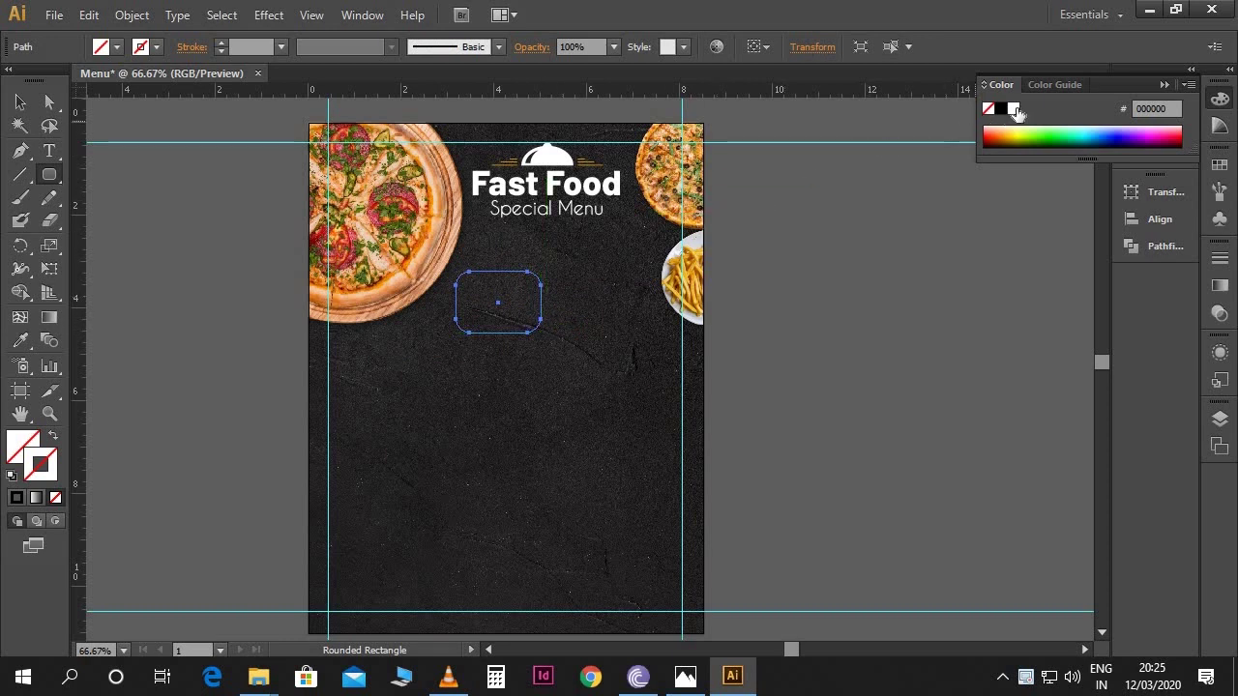
left_click(1002, 113)
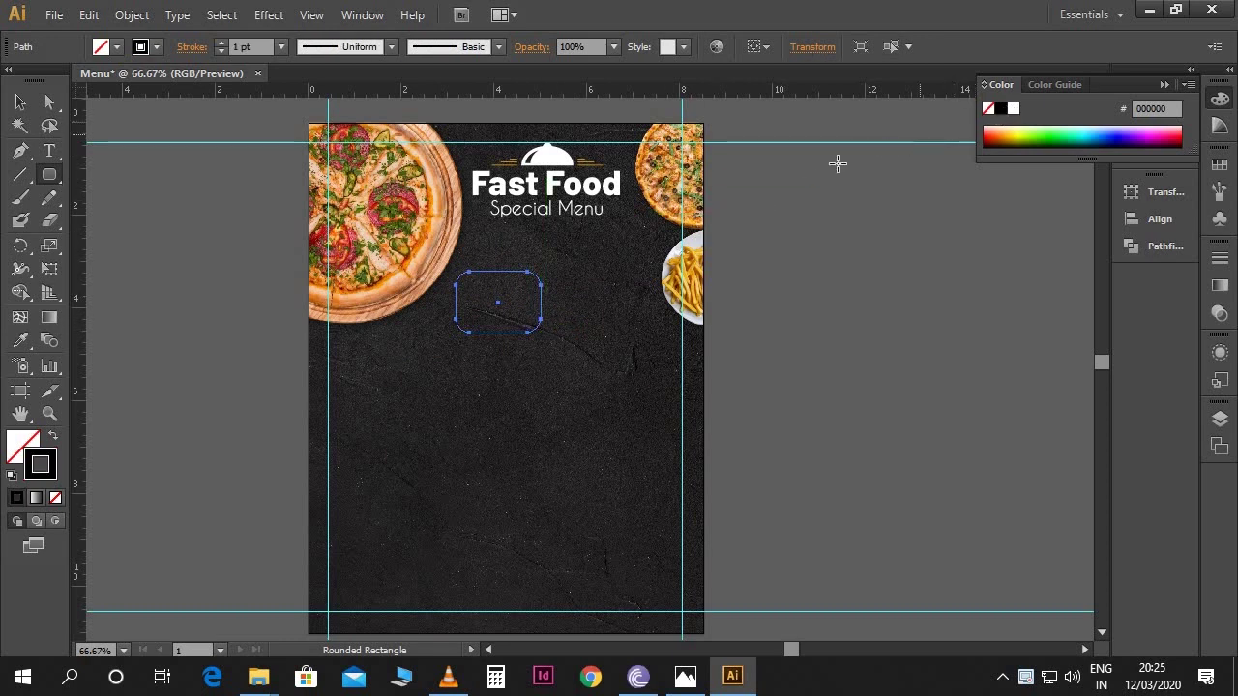
left_click(22, 103)
left_click(212, 234)
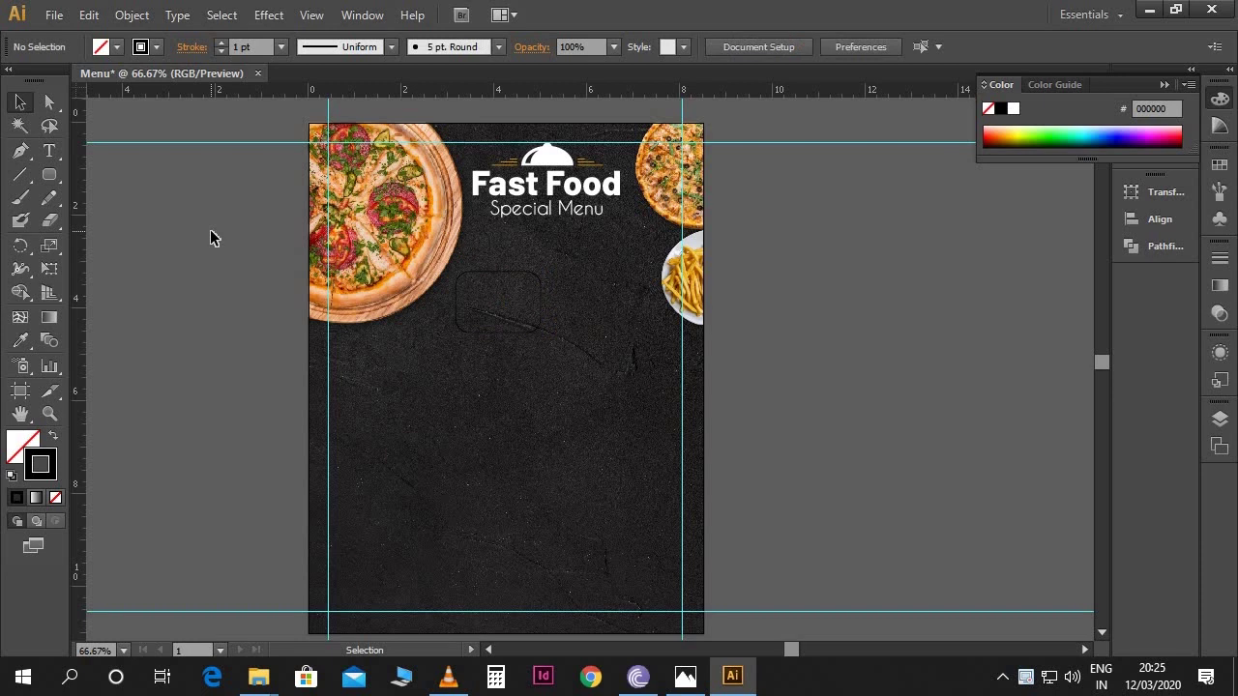
left_click(535, 331)
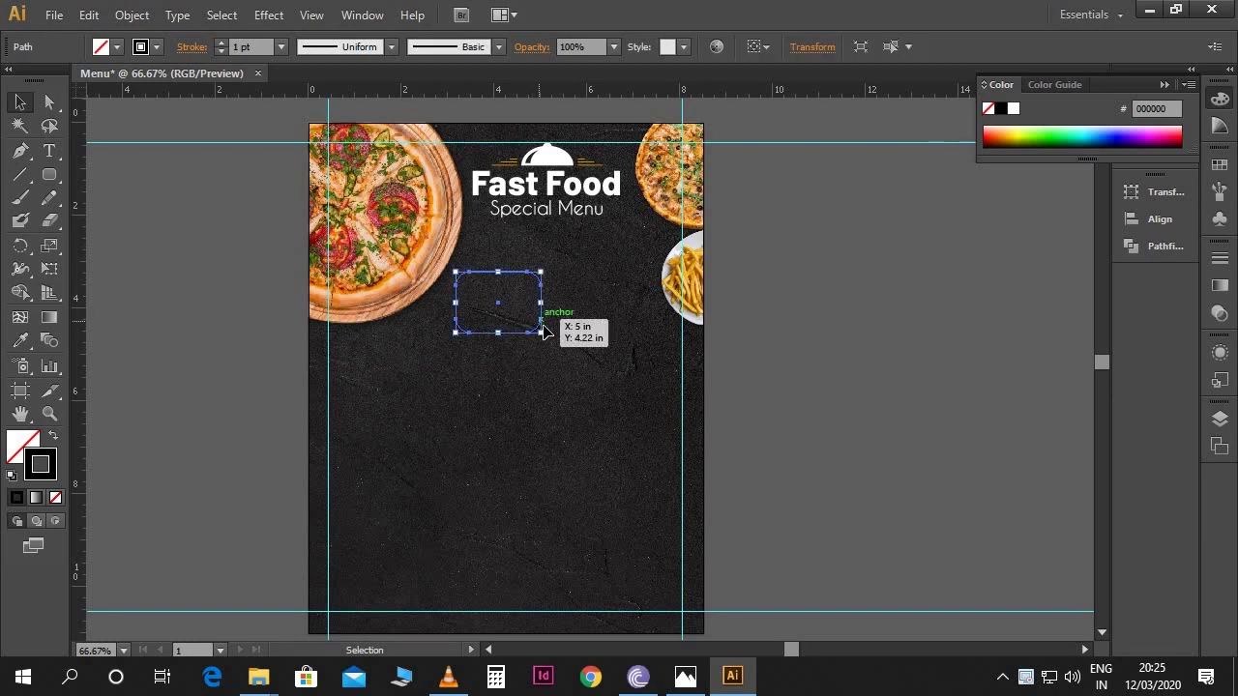
left_click_drag(550, 336, 538, 286)
left_click_drag(199, 103, 478, 310)
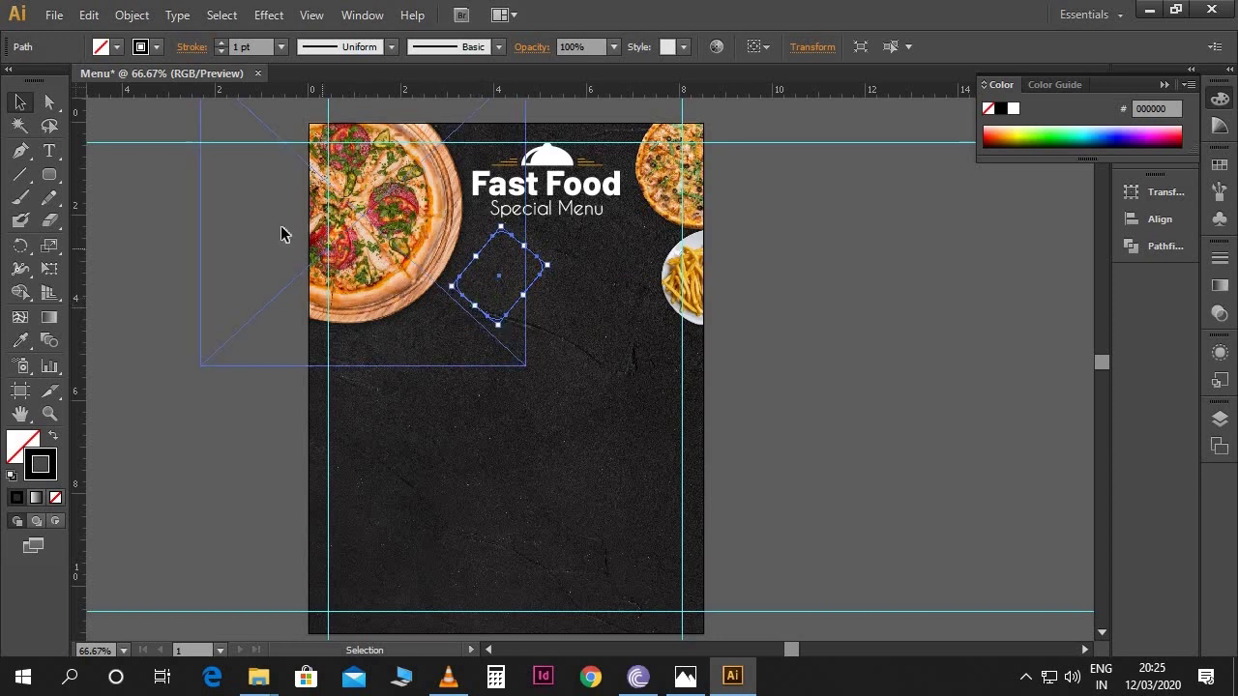
Place image 4.jpg, the grilled salmon photo, and shrink it near the diamond shape.
left_click(54, 18)
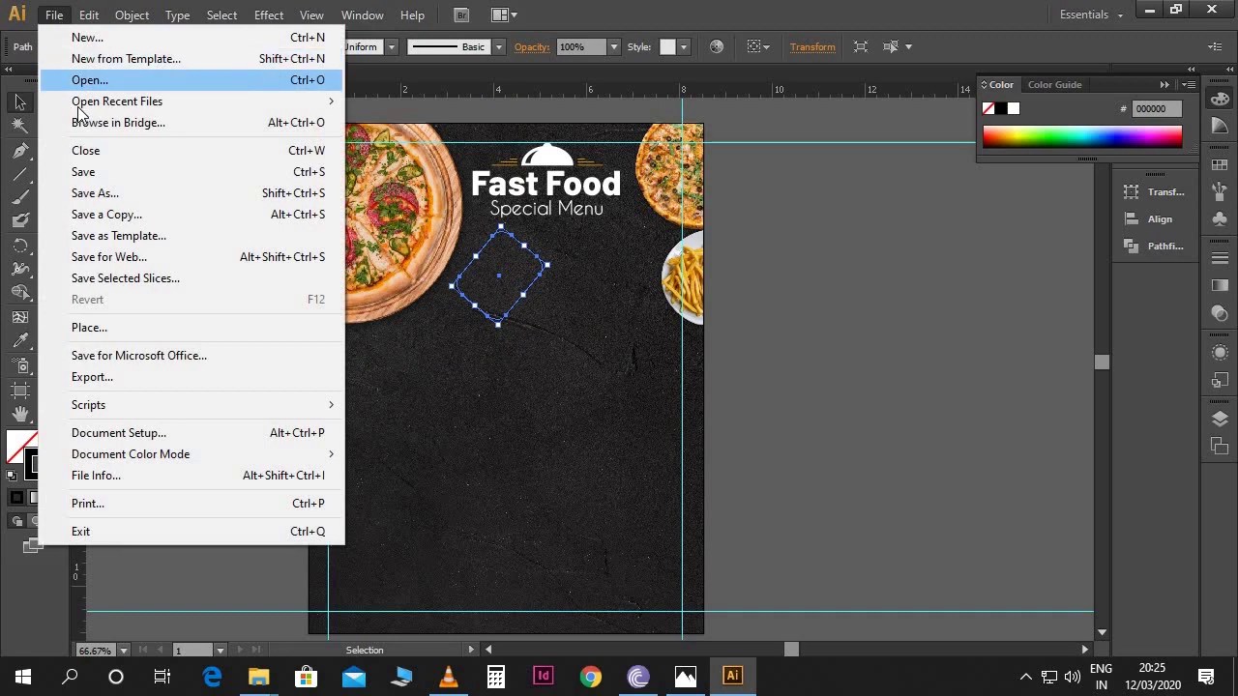
left_click(119, 325)
left_click(145, 291)
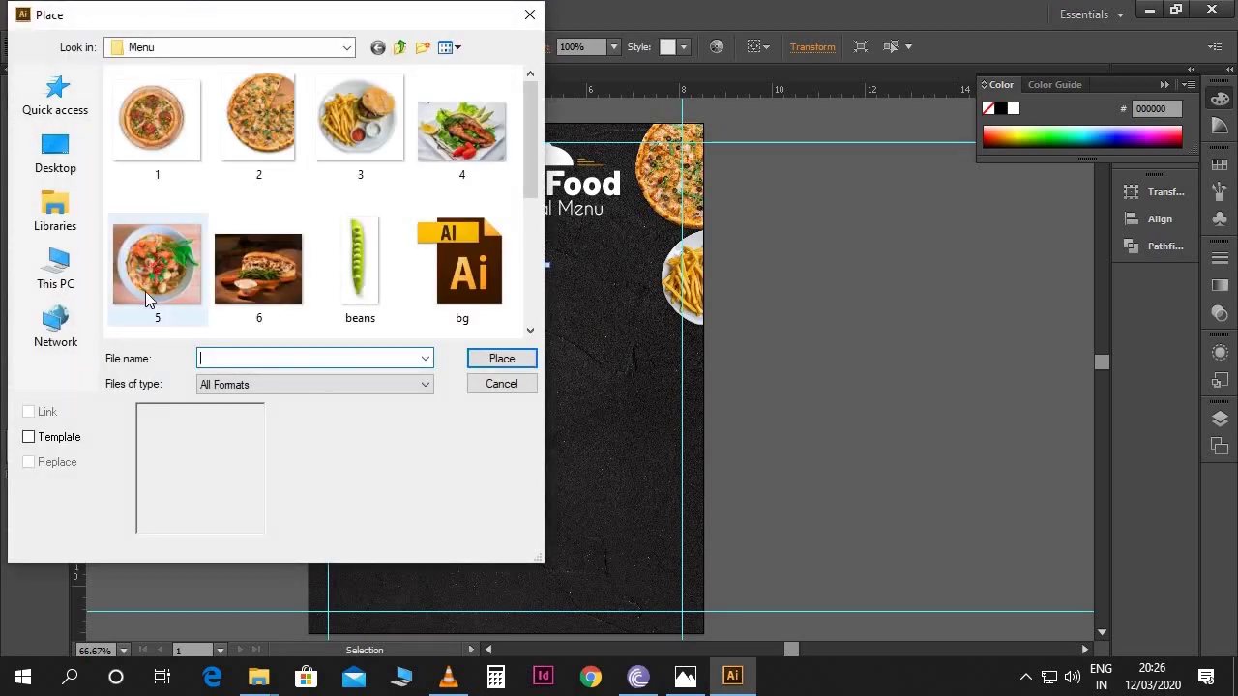
left_click(444, 156)
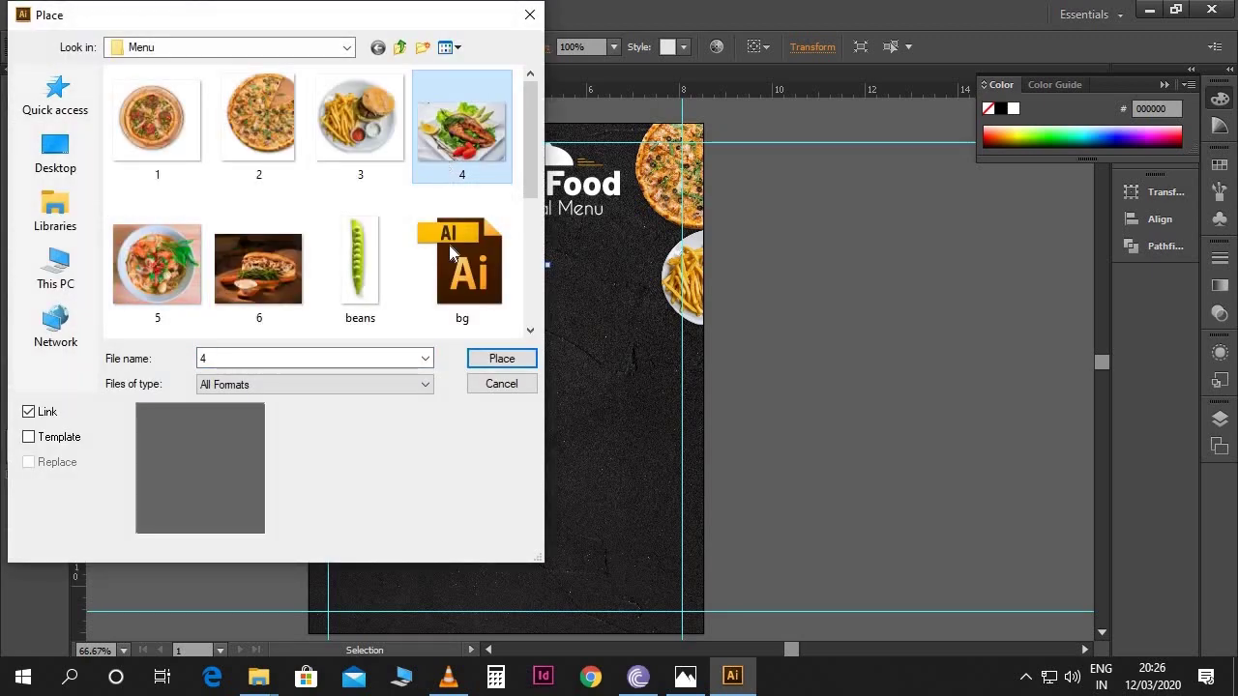
left_click(495, 365)
left_click_drag(600, 397, 572, 357)
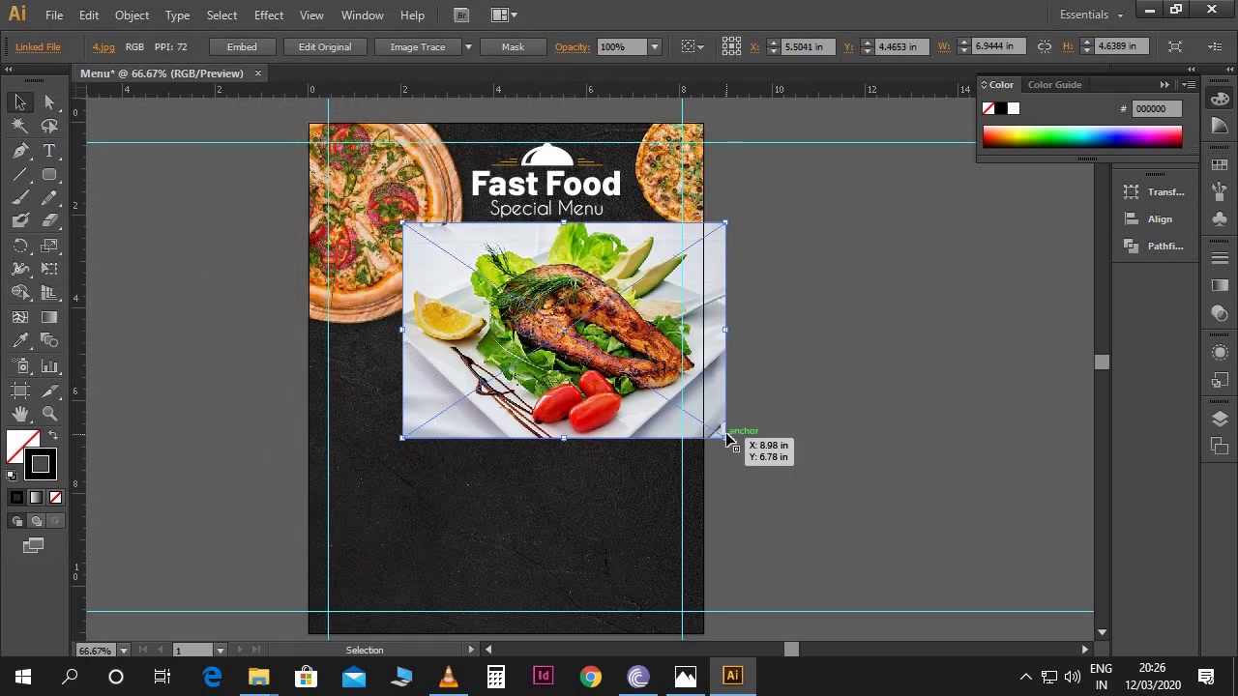
left_click_drag(725, 437, 599, 354)
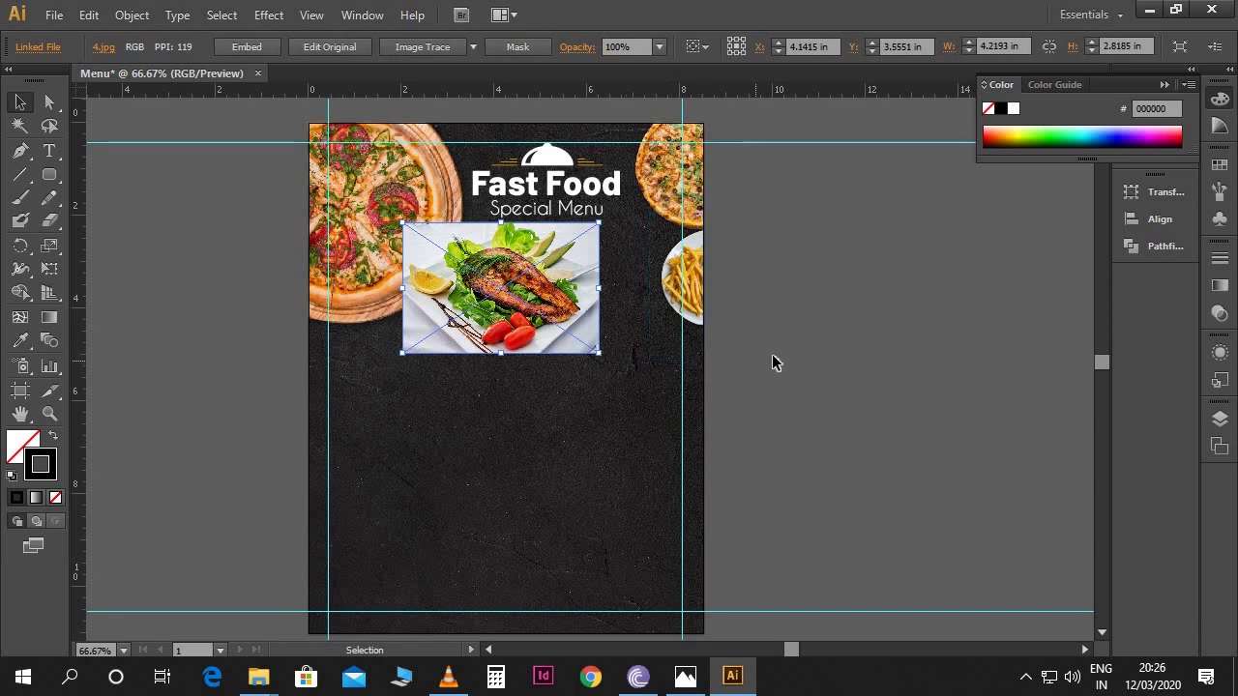
Move the salmon photo beneath the diamond in Layers, resize it, and clip it to the diamond.
left_click(1216, 422)
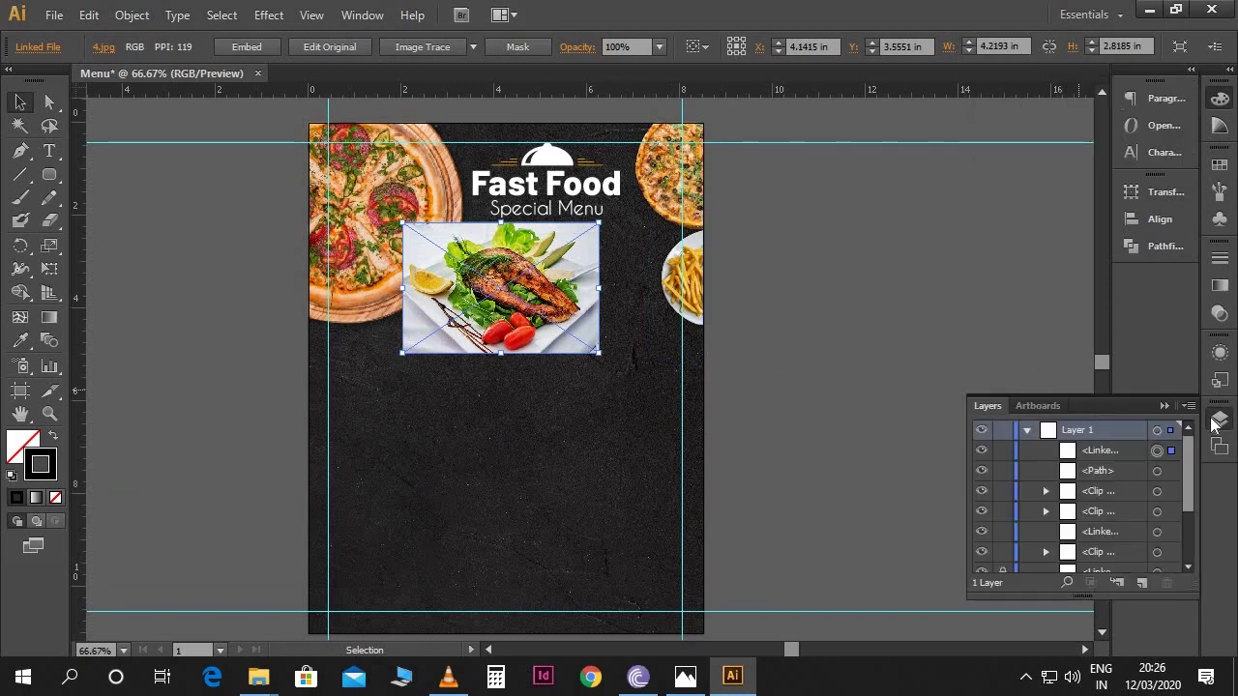
left_click_drag(1121, 454, 1119, 480)
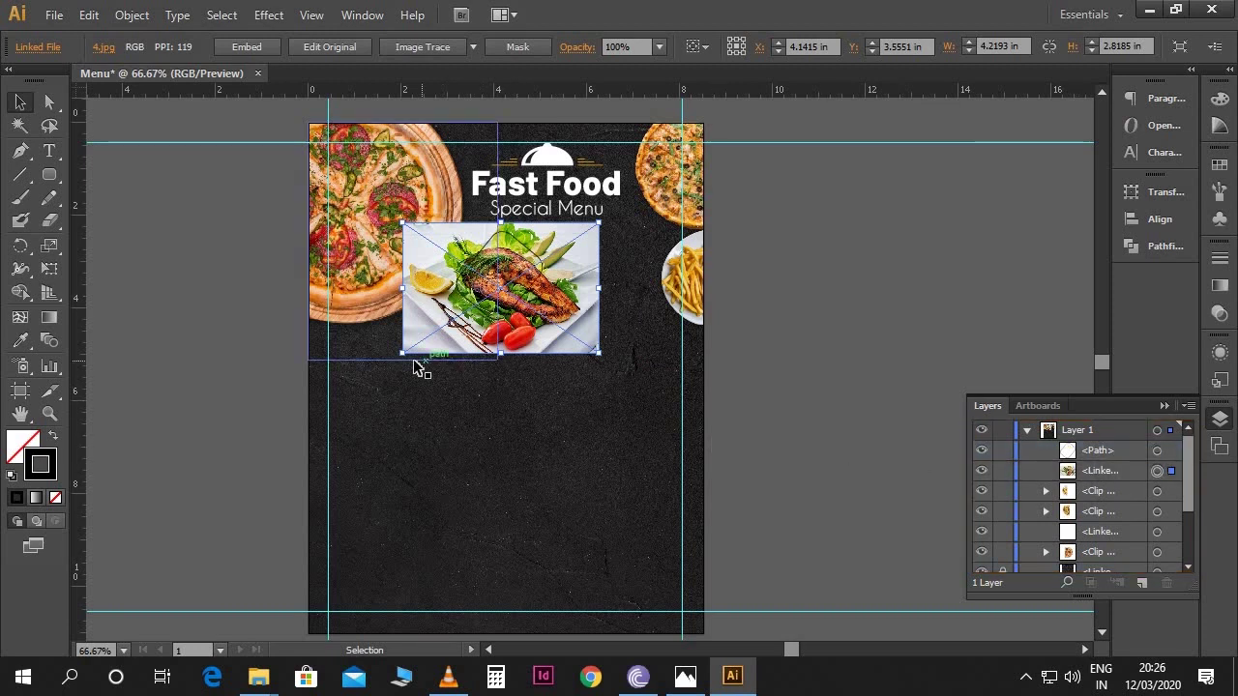
left_click_drag(403, 353, 435, 331)
left_click_drag(599, 332, 582, 325)
key("Left")
key("Left")
key("Left")
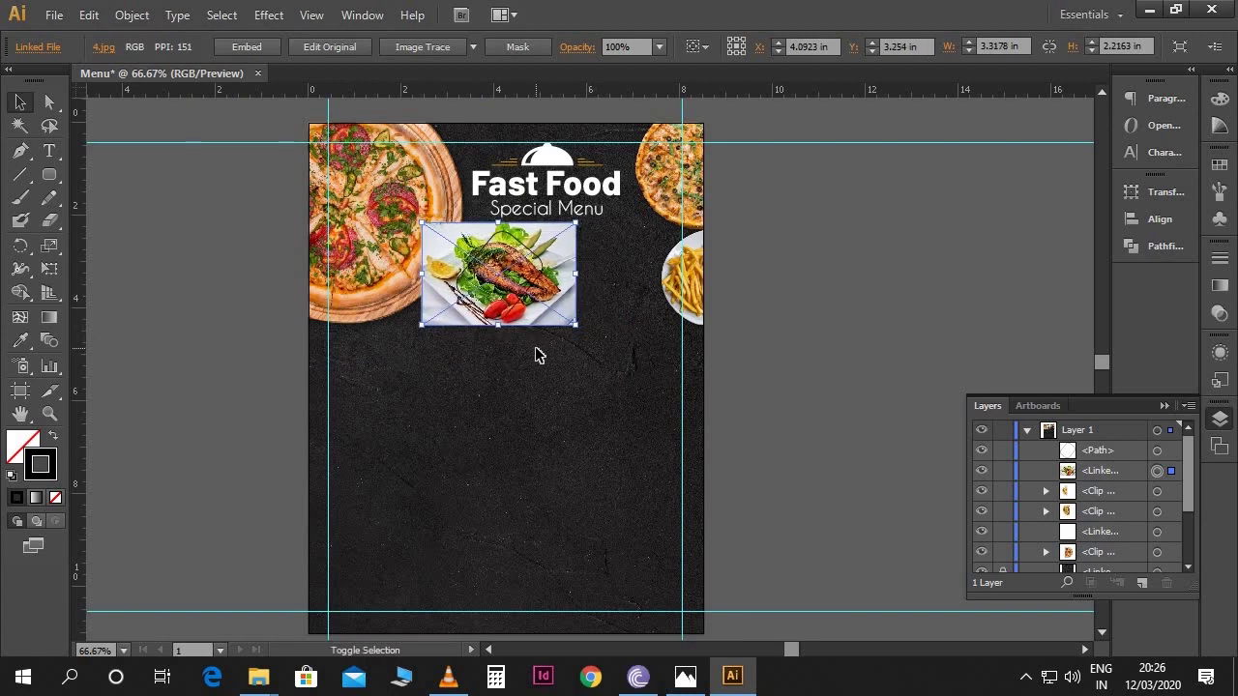
left_click(527, 289, "shift")
right_click(527, 287)
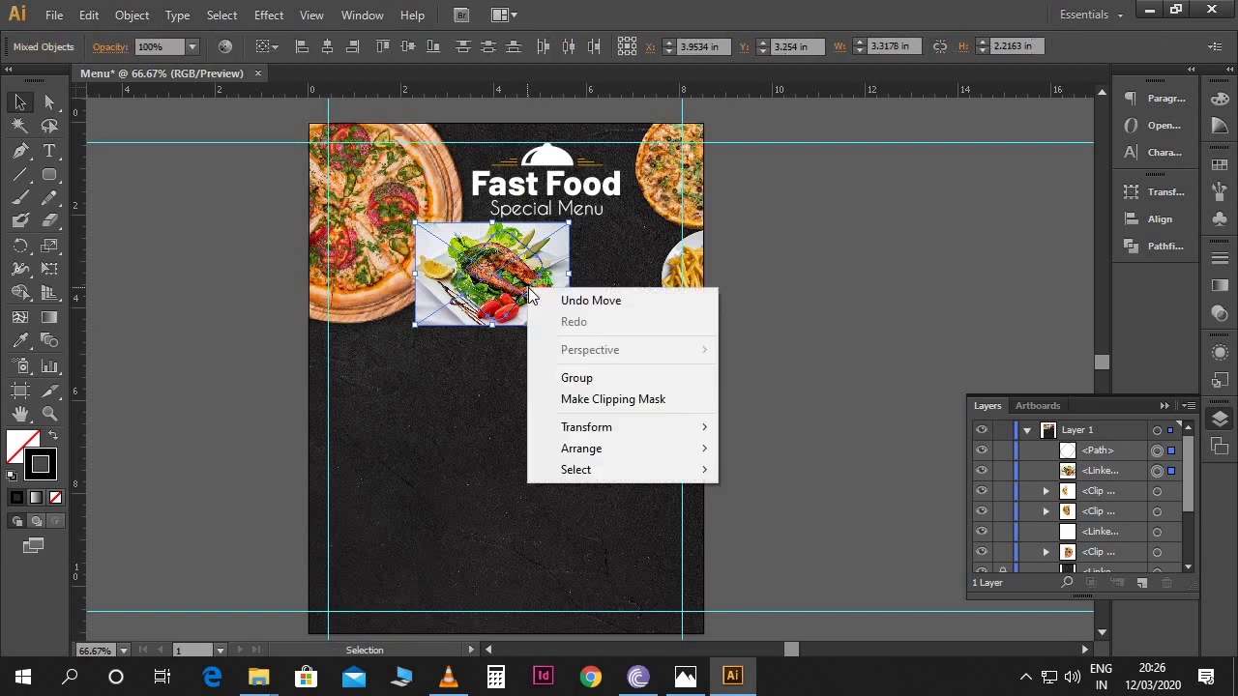
left_click(577, 399)
left_click(703, 369)
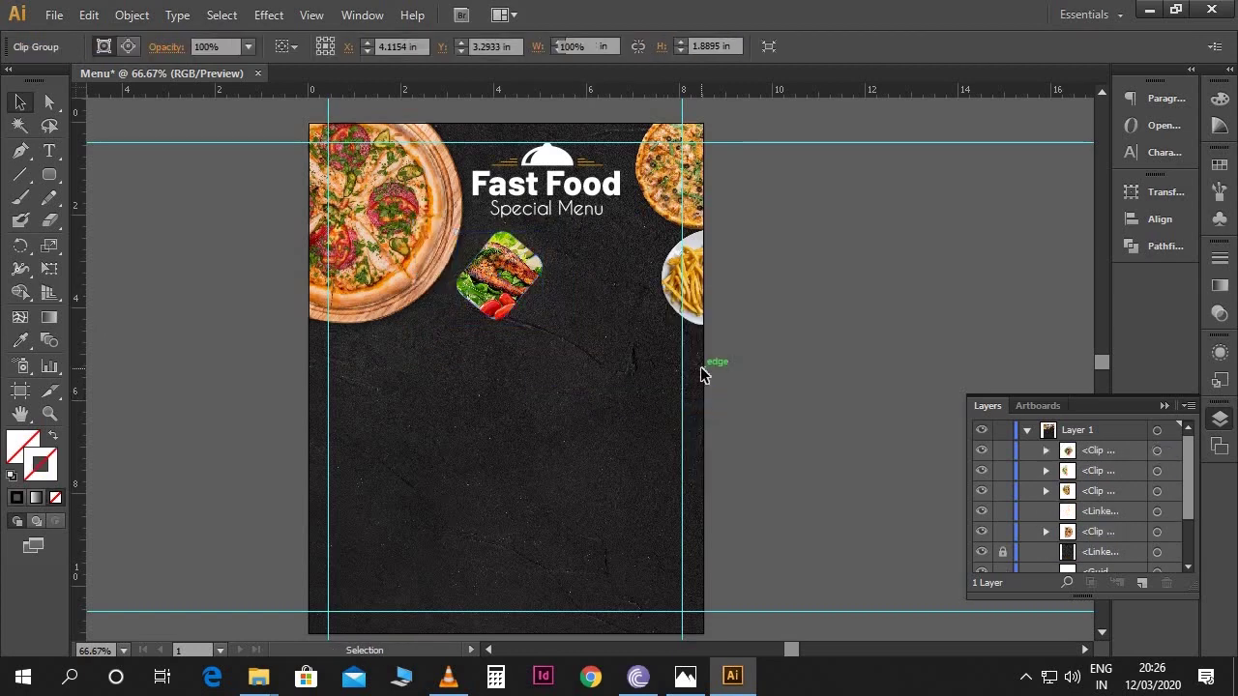
Set the clipped salmon diamond's stroke colour to white (ffffff).
scroll(709, 387, "up", 1)
left_click(530, 325)
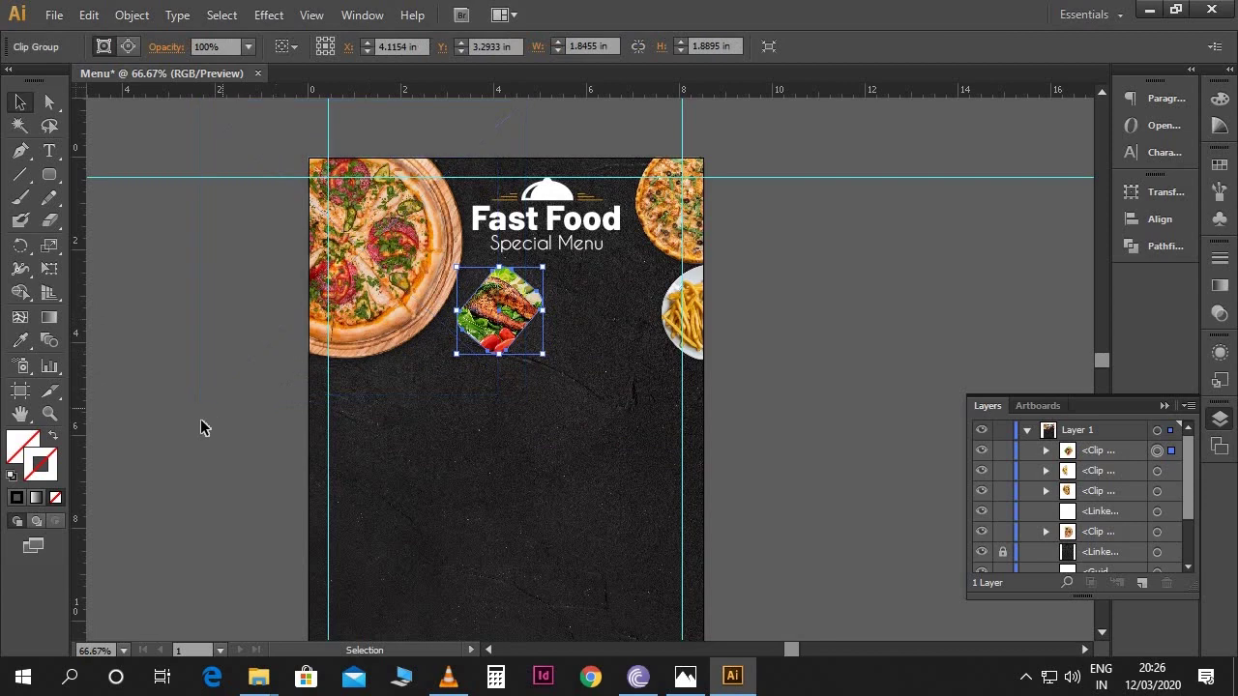
double_click(53, 471)
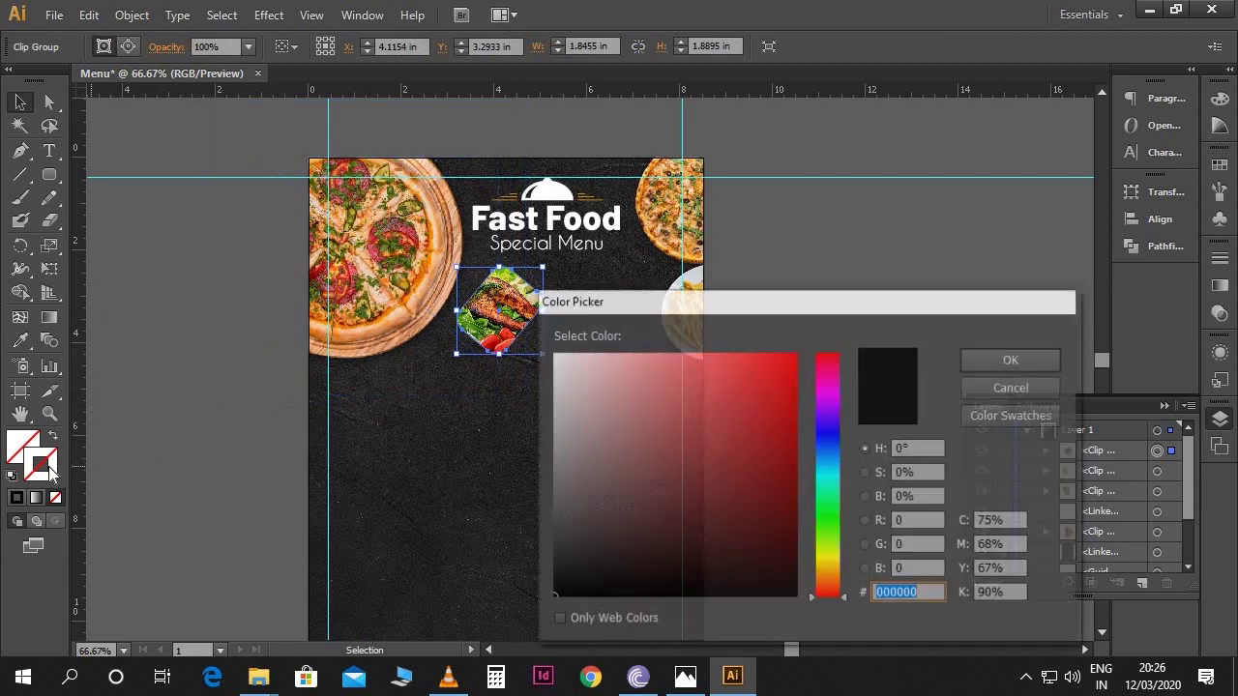
type("ffffff")
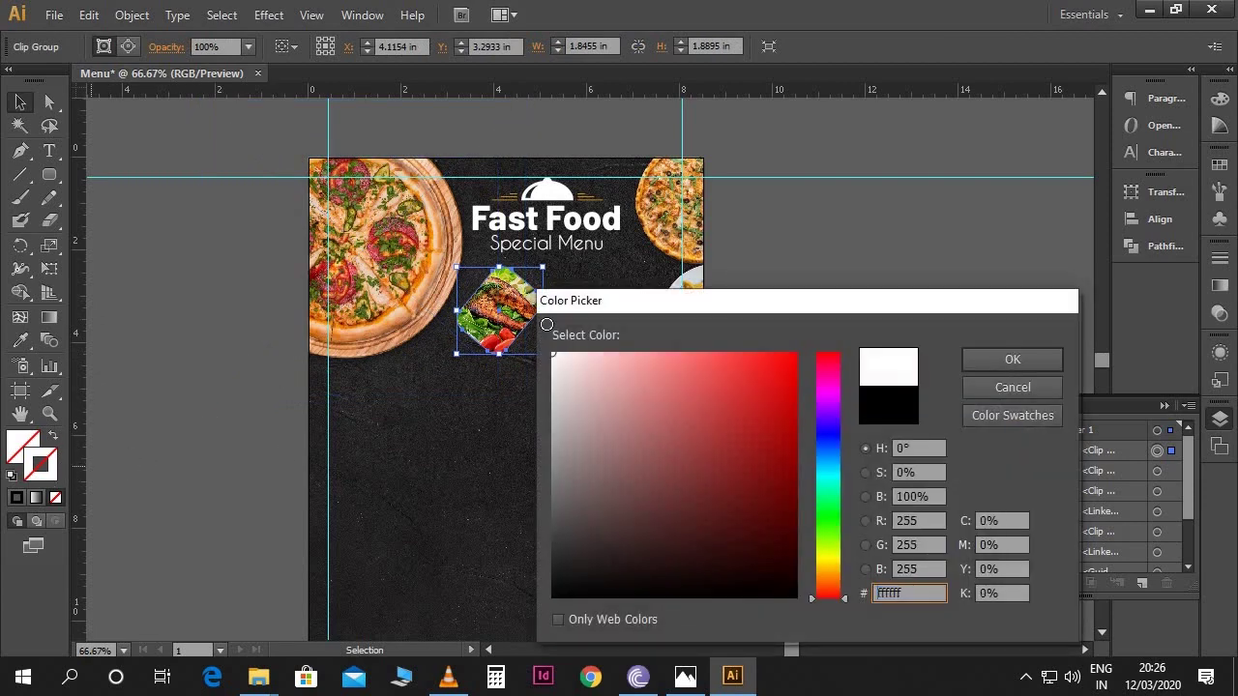
left_click(1011, 360)
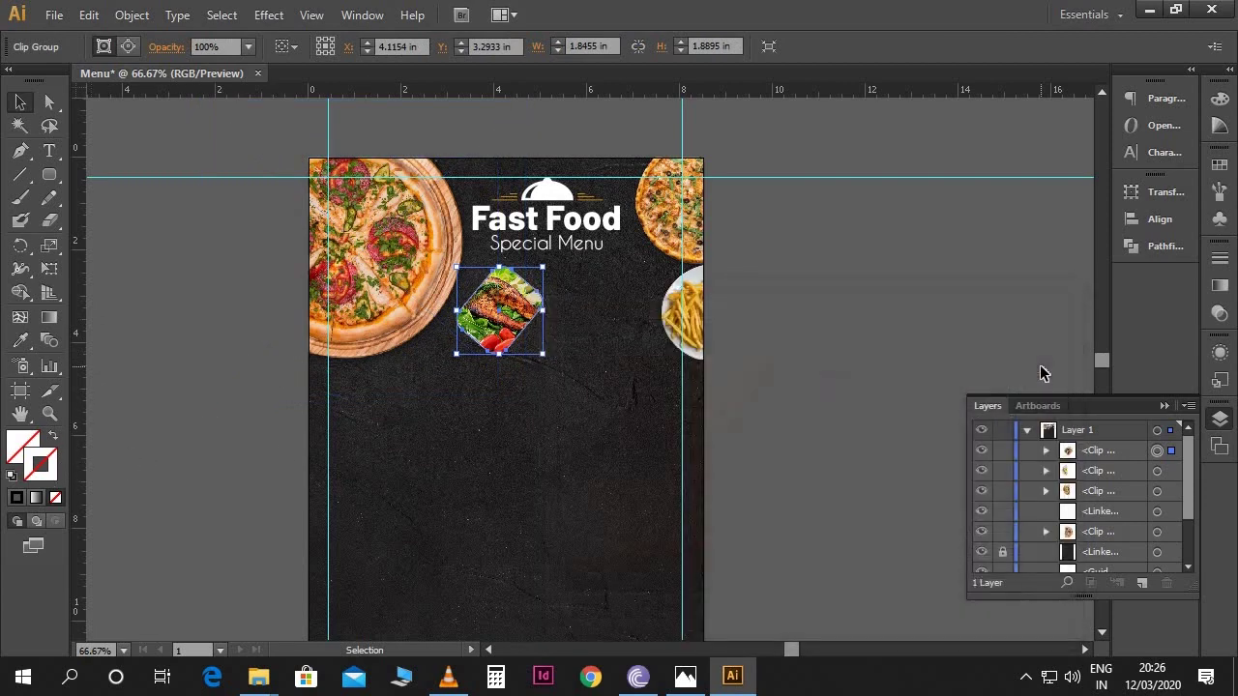
Set the diamond's stroke weight to 3 pt.
left_click(1211, 269)
left_click(1048, 269)
type("3")
key("Return")
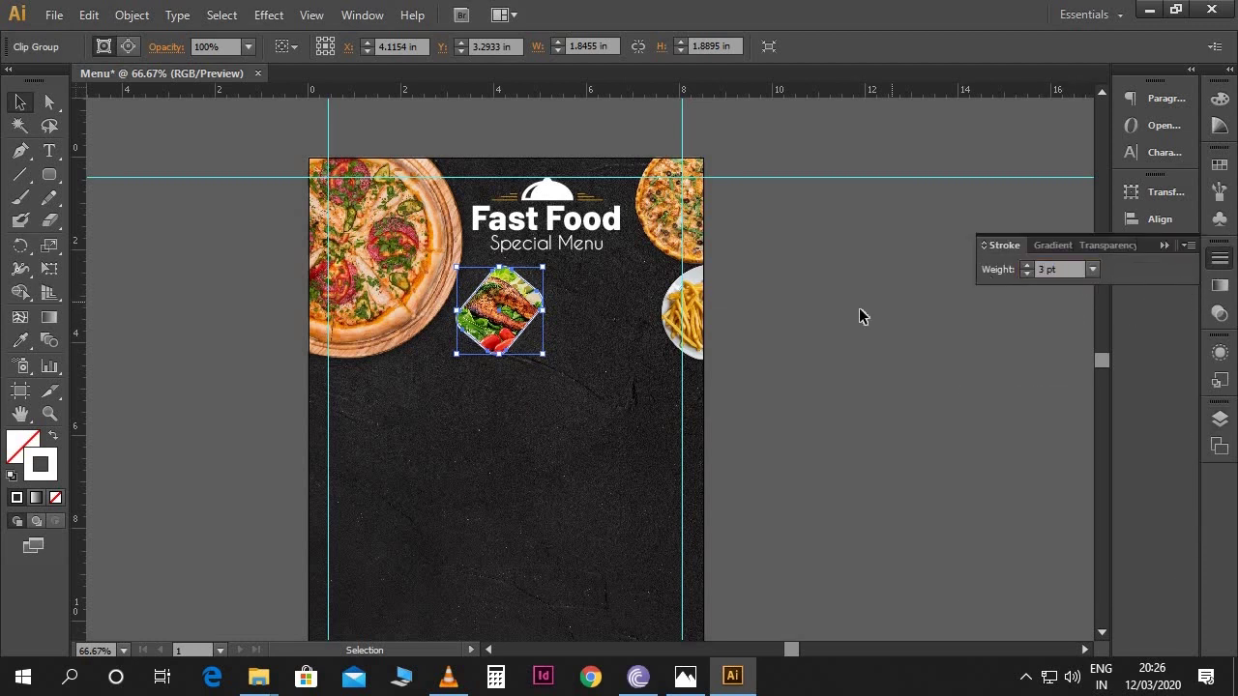
left_click(795, 328)
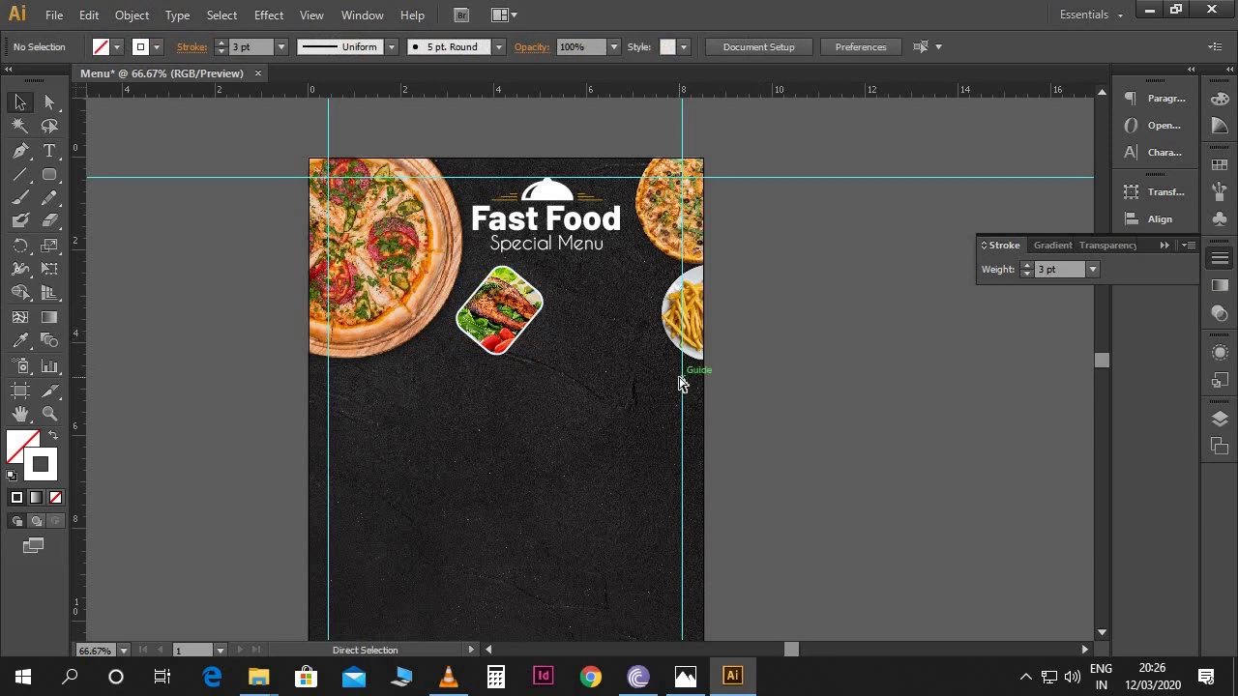
key("ctrl+plus")
scroll(682, 377, "up", 2)
scroll(684, 387, "left", 2)
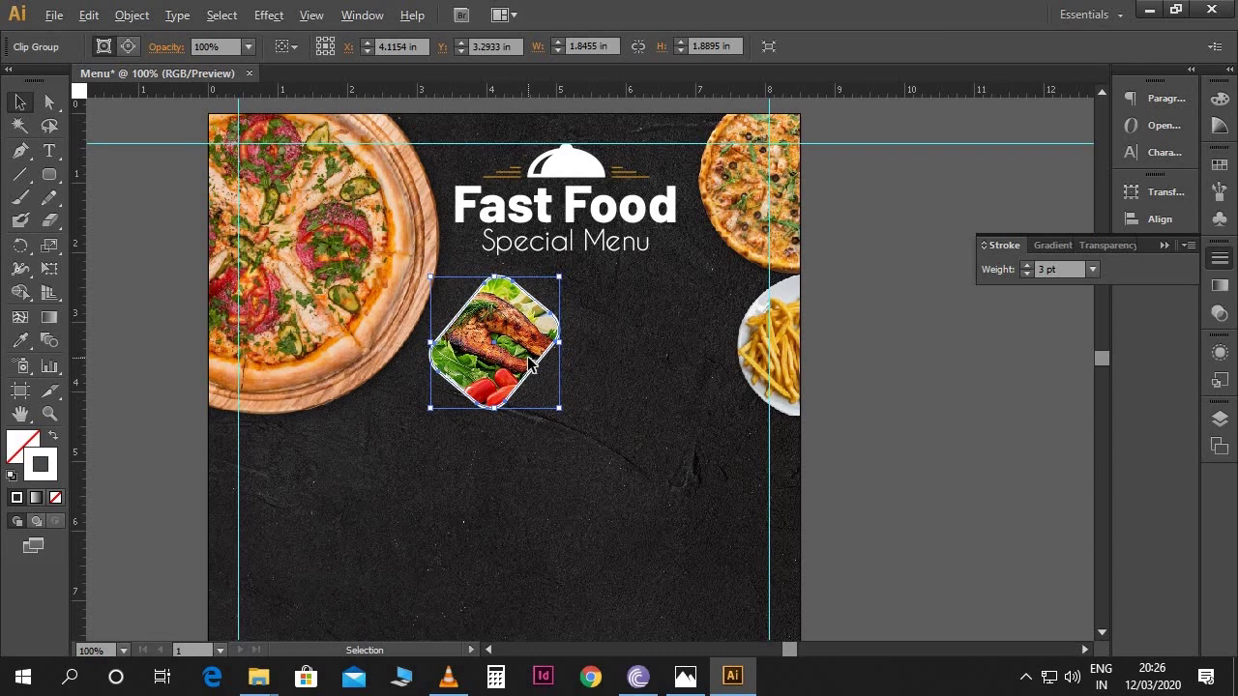
Duplicate the salmon diamond to its right, release its clipping mask, and delete the copied photo.
left_click_drag(541, 361, 609, 369)
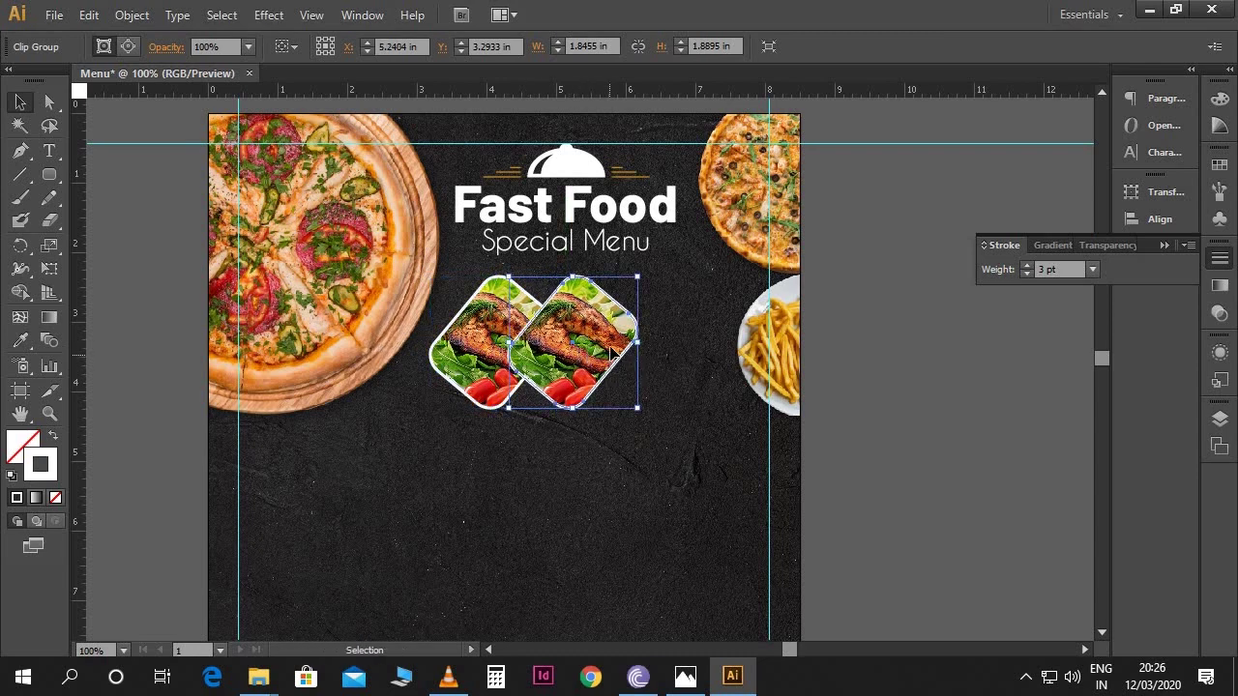
right_click(590, 336)
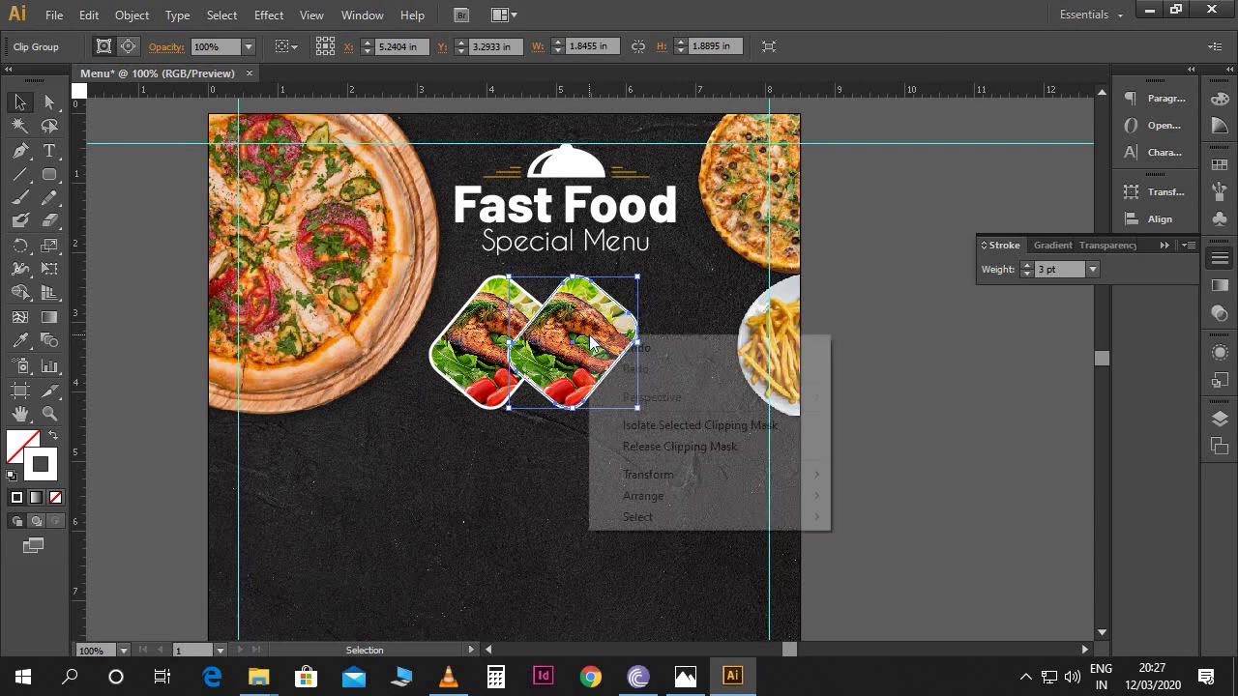
left_click(665, 445)
left_click(922, 384)
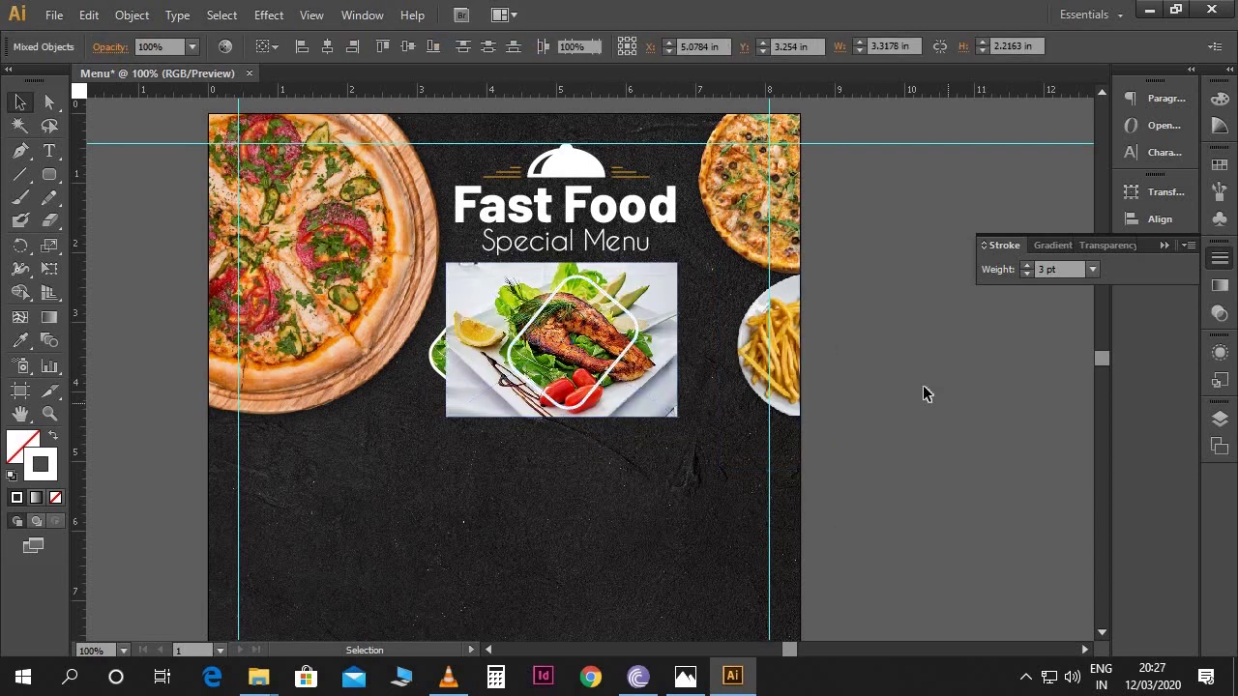
left_click(674, 314)
key("Delete")
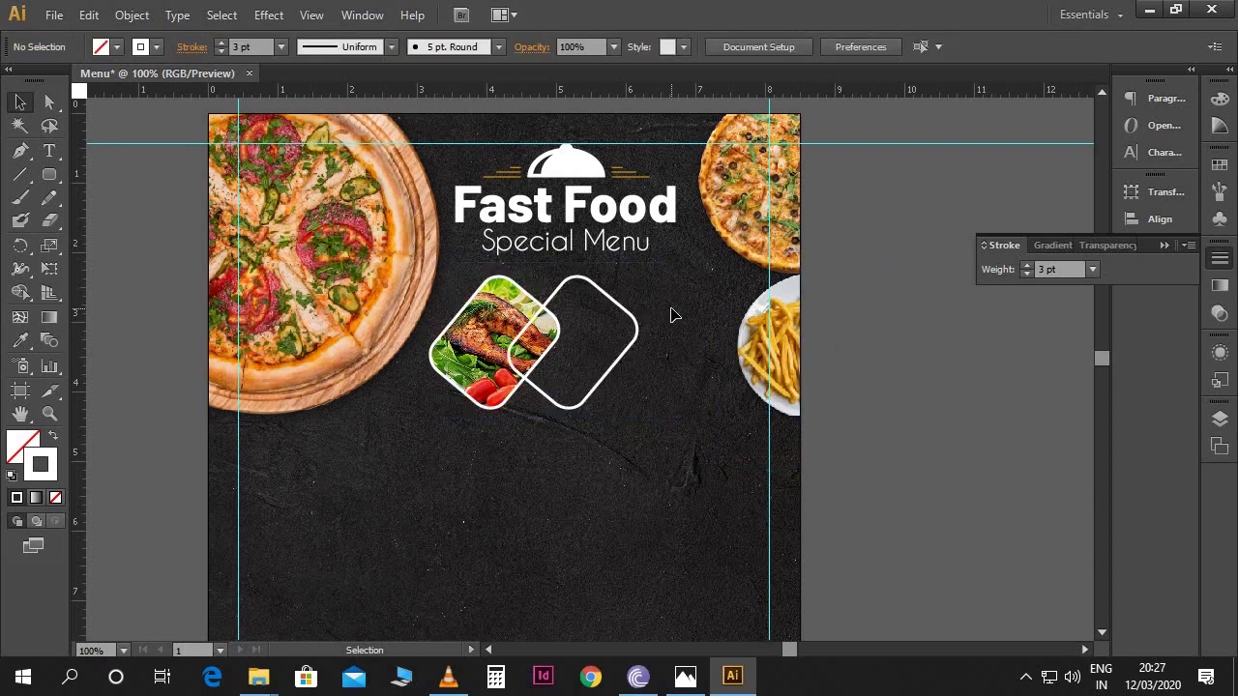
left_click(52, 14)
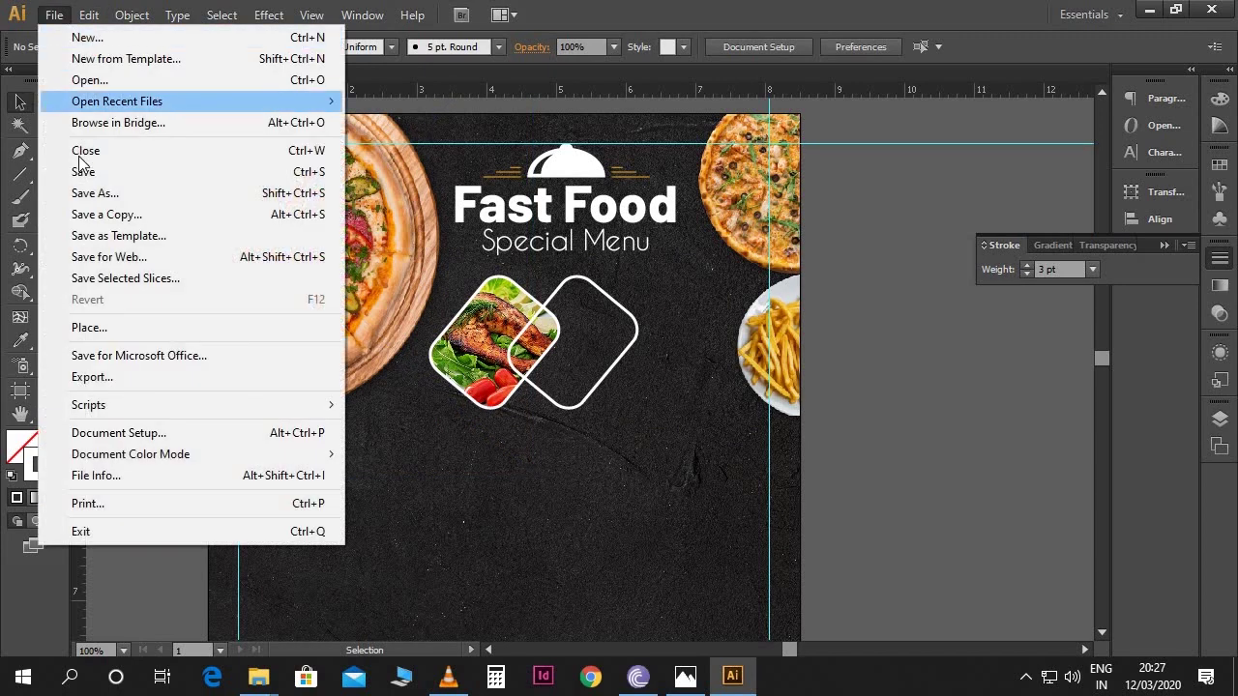
Place image 5.jpg, the noodle bowl photo, and scale it down.
left_click(125, 327)
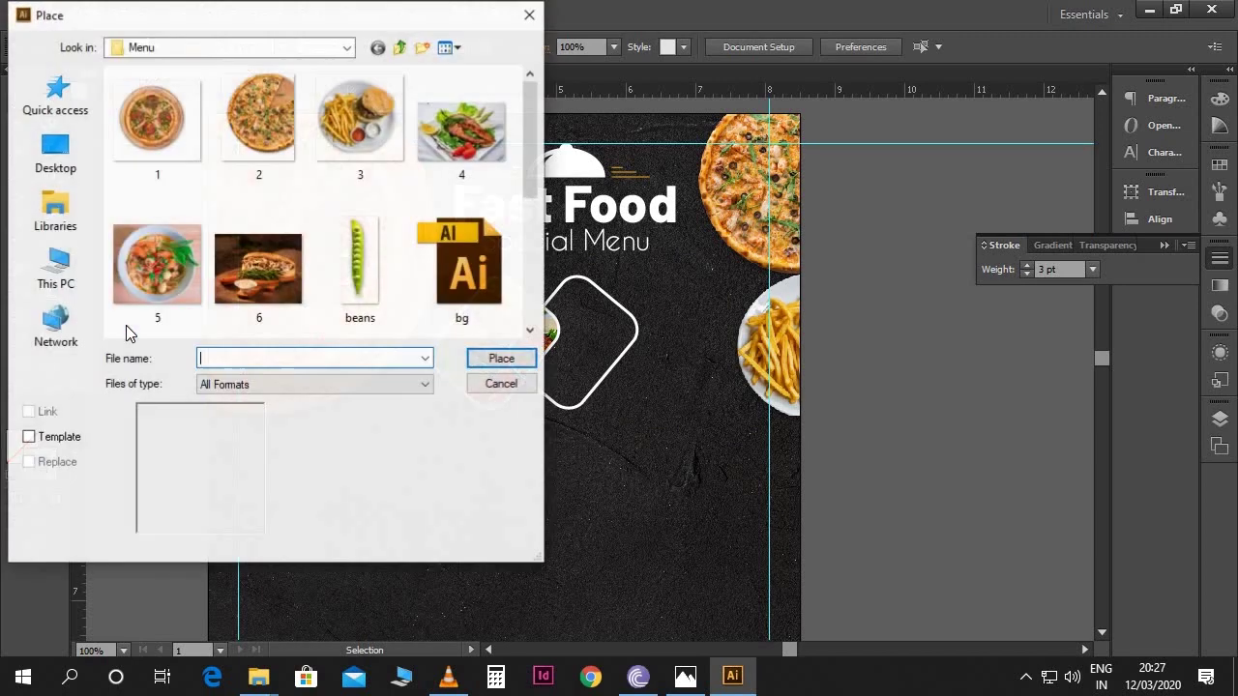
double_click(152, 280)
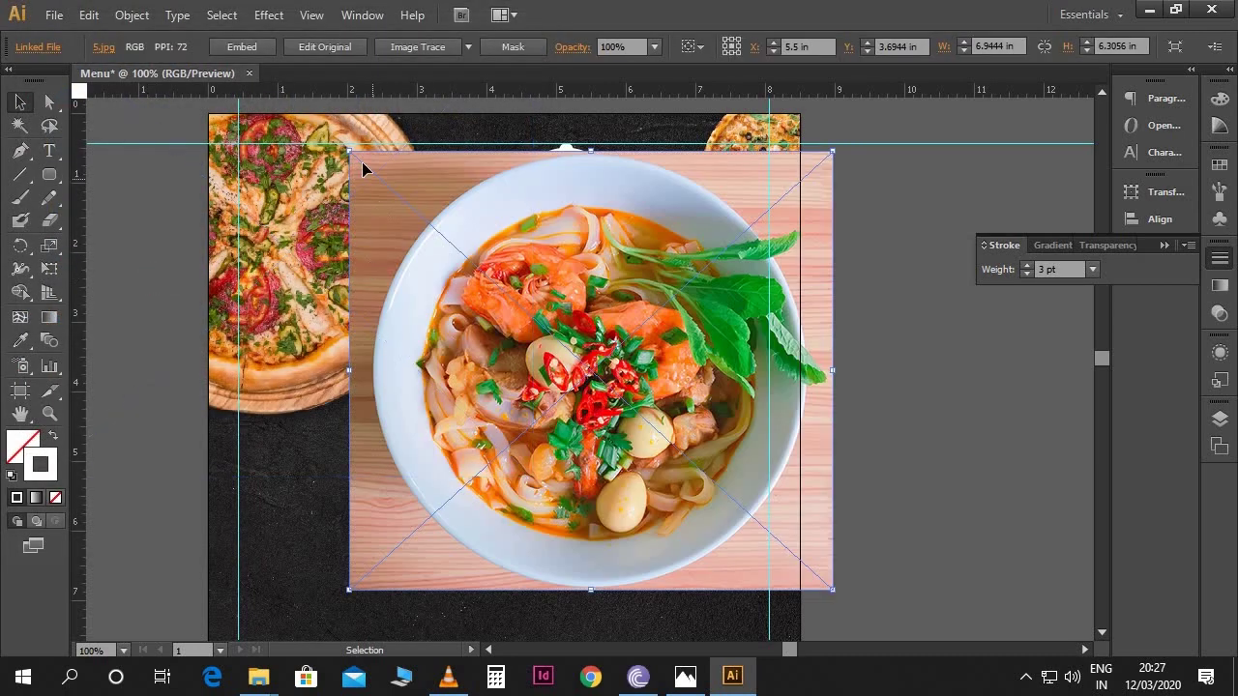
left_click_drag(353, 152, 393, 274)
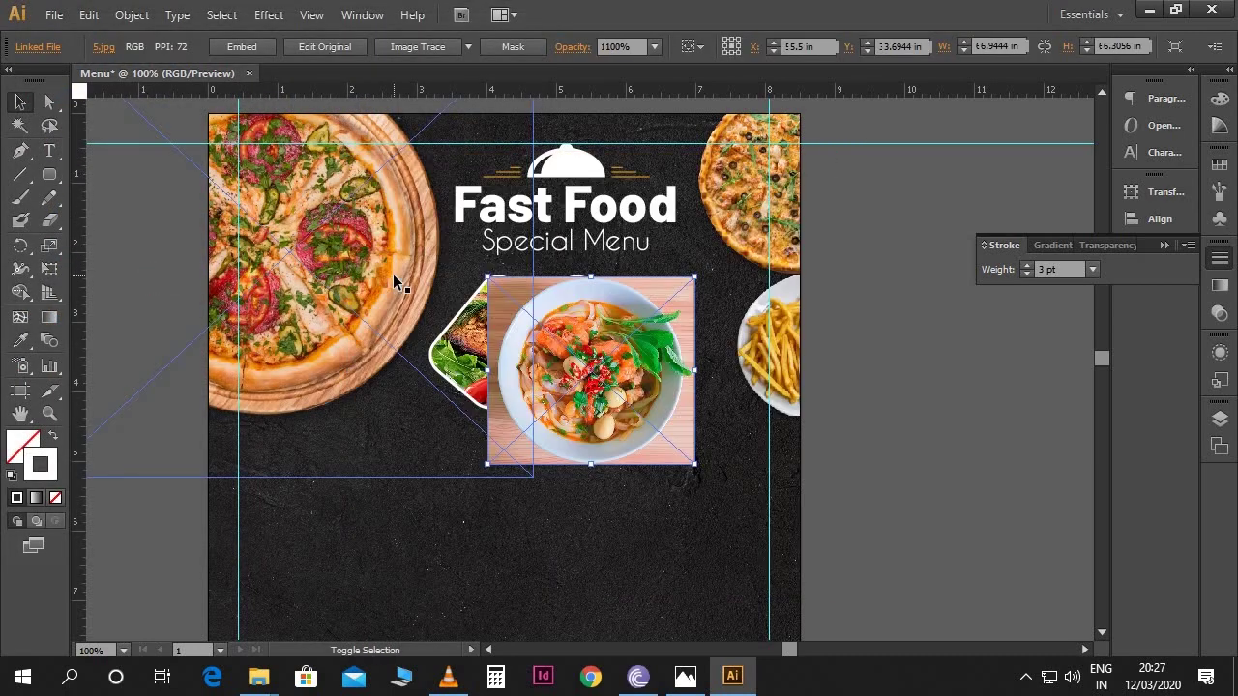
left_click_drag(497, 464, 563, 402)
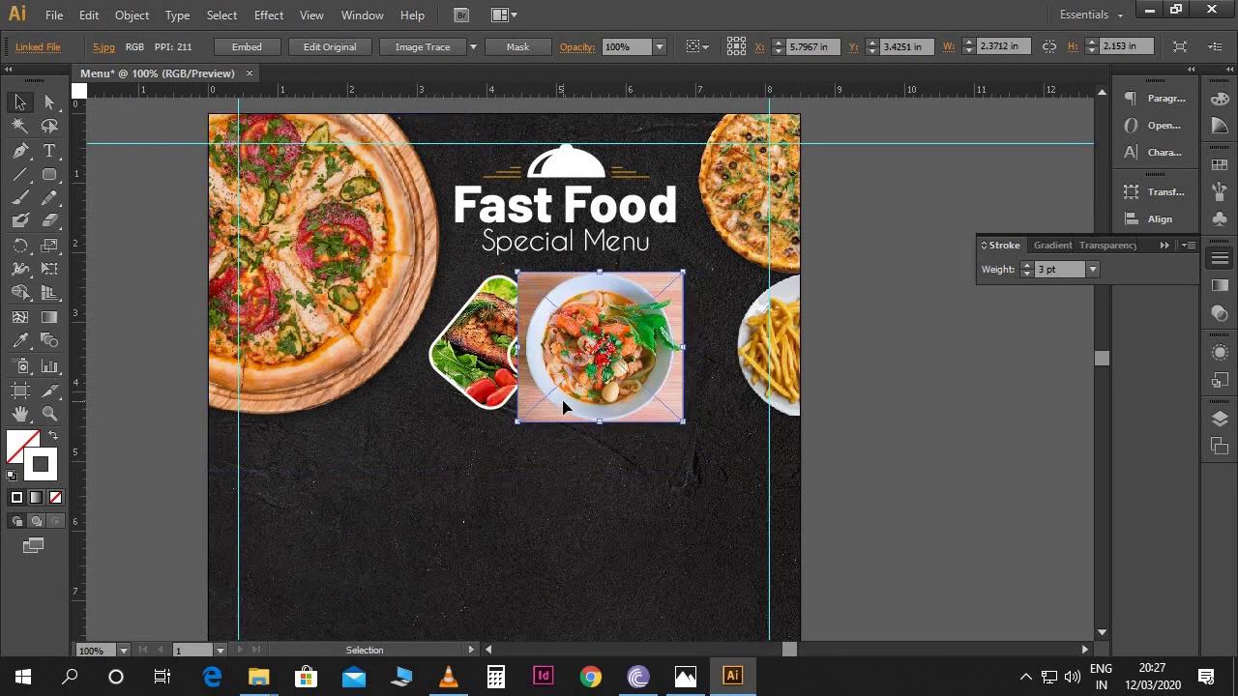
Move the bowl photo beneath the empty diamond in Layers, nudge it, and clip it to the frame.
left_click(1218, 420)
left_click_drag(1123, 445, 1125, 479)
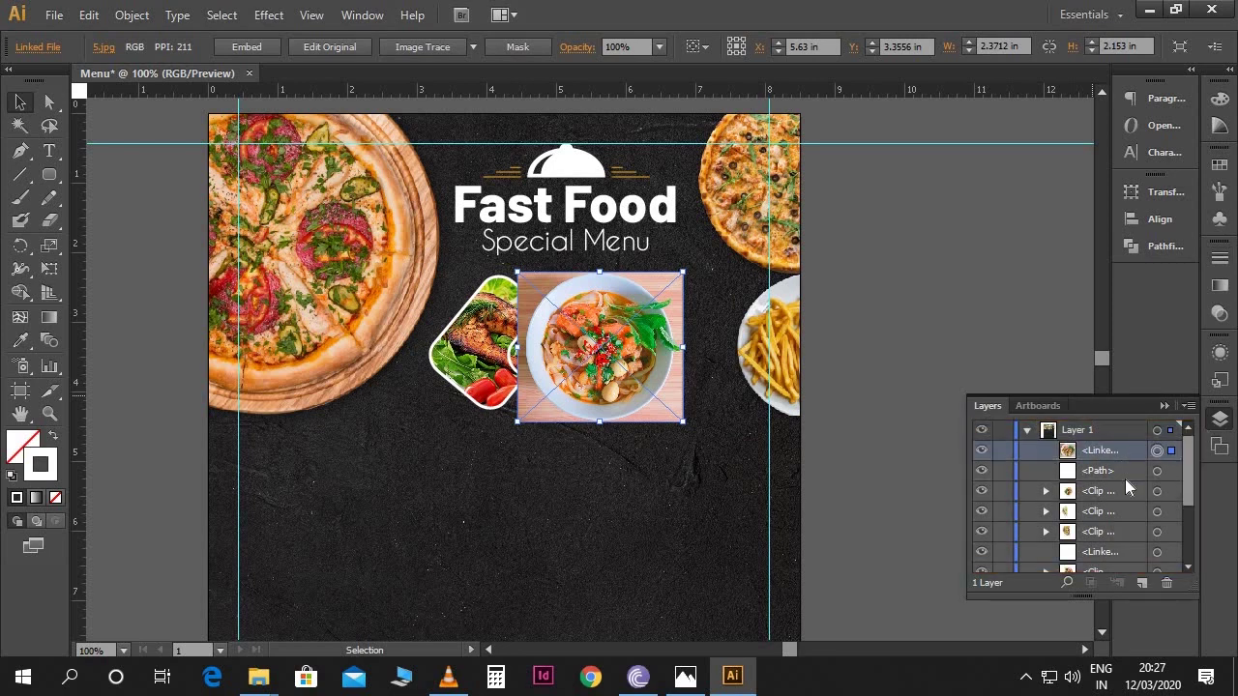
left_click(1164, 406)
key("shift+Left")
key("shift+Left")
key("shift+Left")
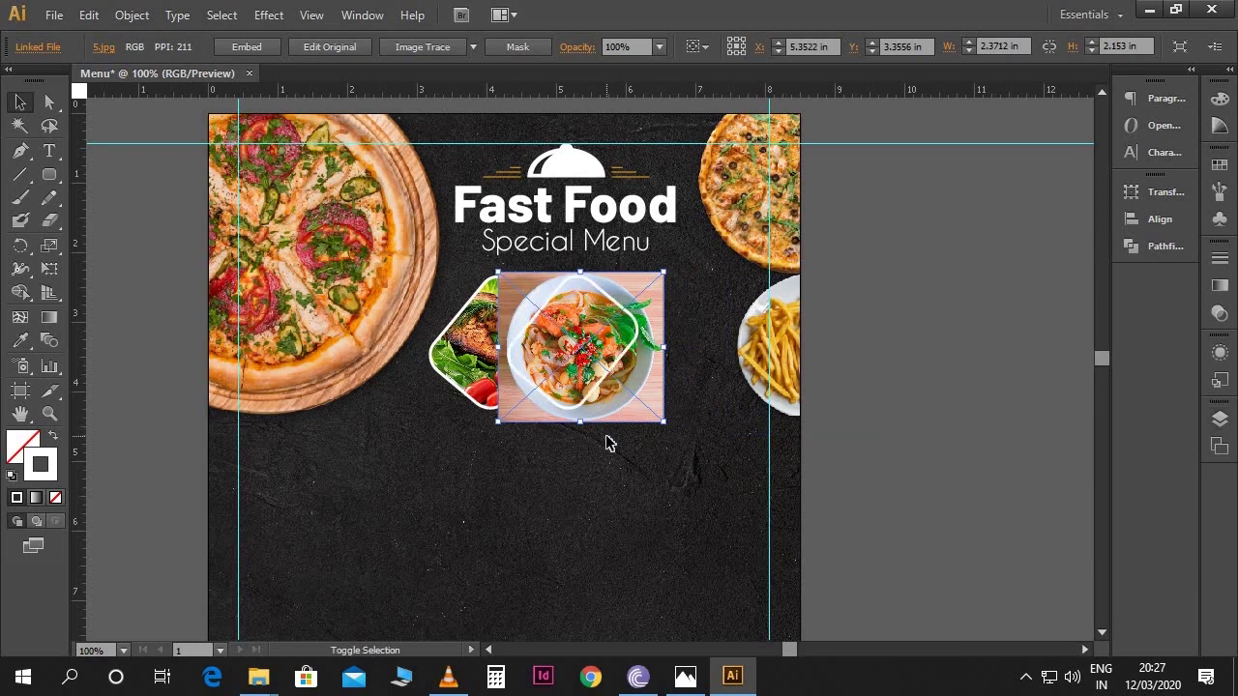
key("Up")
key("Up")
key("Up")
key("Up")
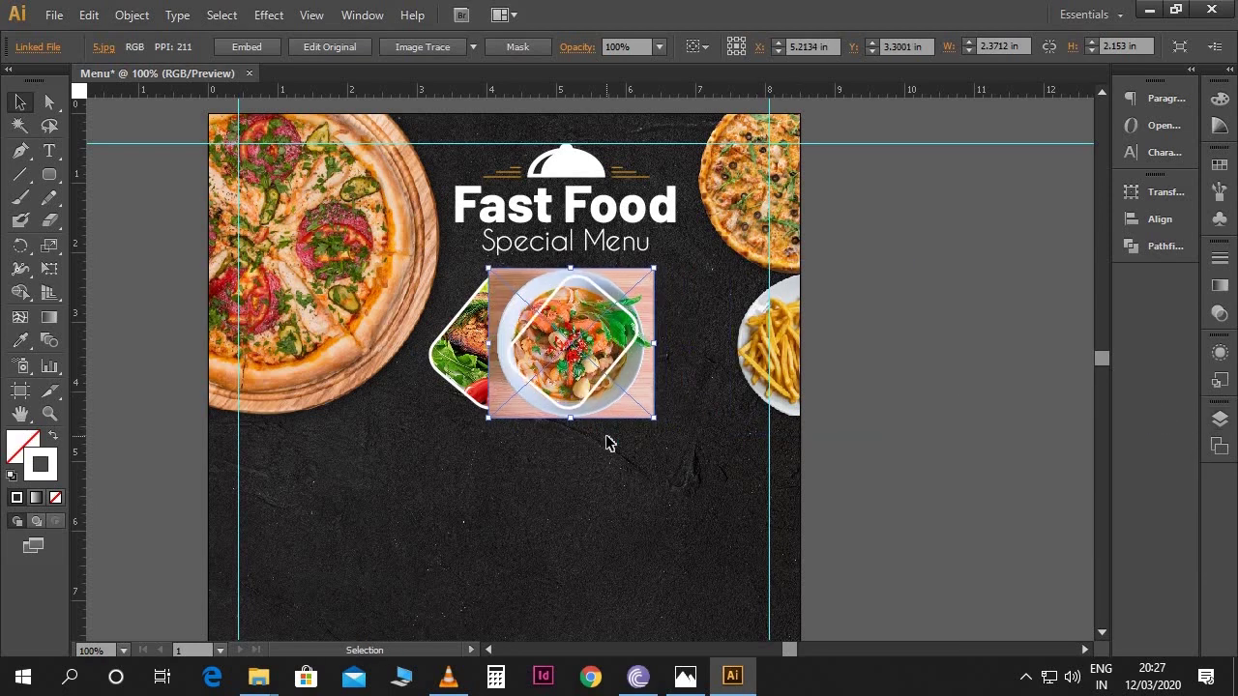
left_click(624, 365, "shift")
right_click(624, 362)
left_click(692, 473)
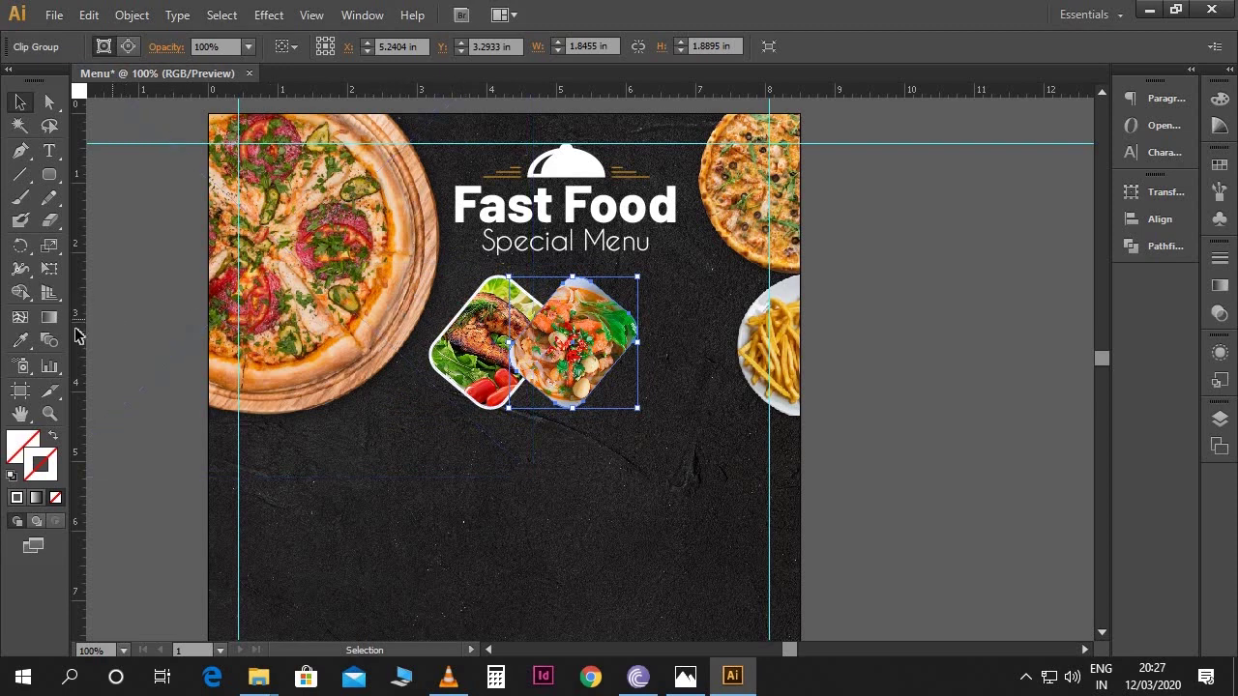
left_click(20, 340)
Copy the white border with the Eyedropper and duplicate the bowl diamond further right.
left_click(455, 319)
key("v")
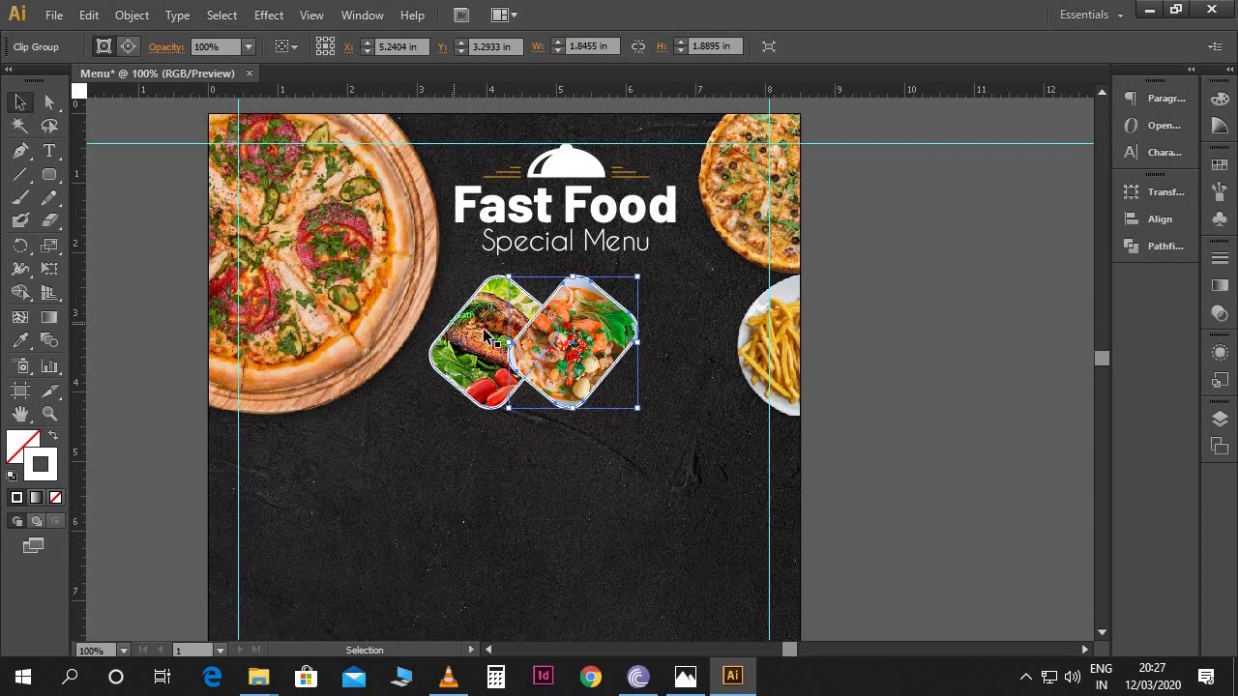
left_click(856, 336)
left_click_drag(628, 360, 682, 360)
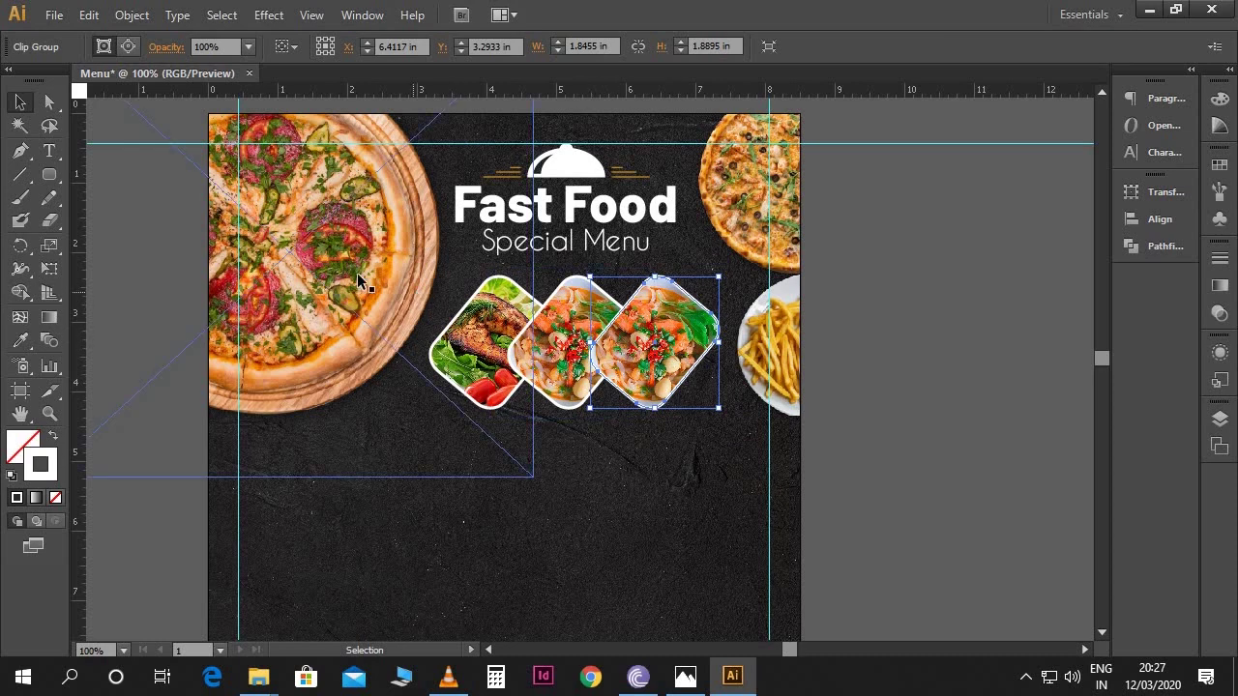
Place image 6.jpg, the sandwich photo, shrink it and move it right.
left_click(54, 17)
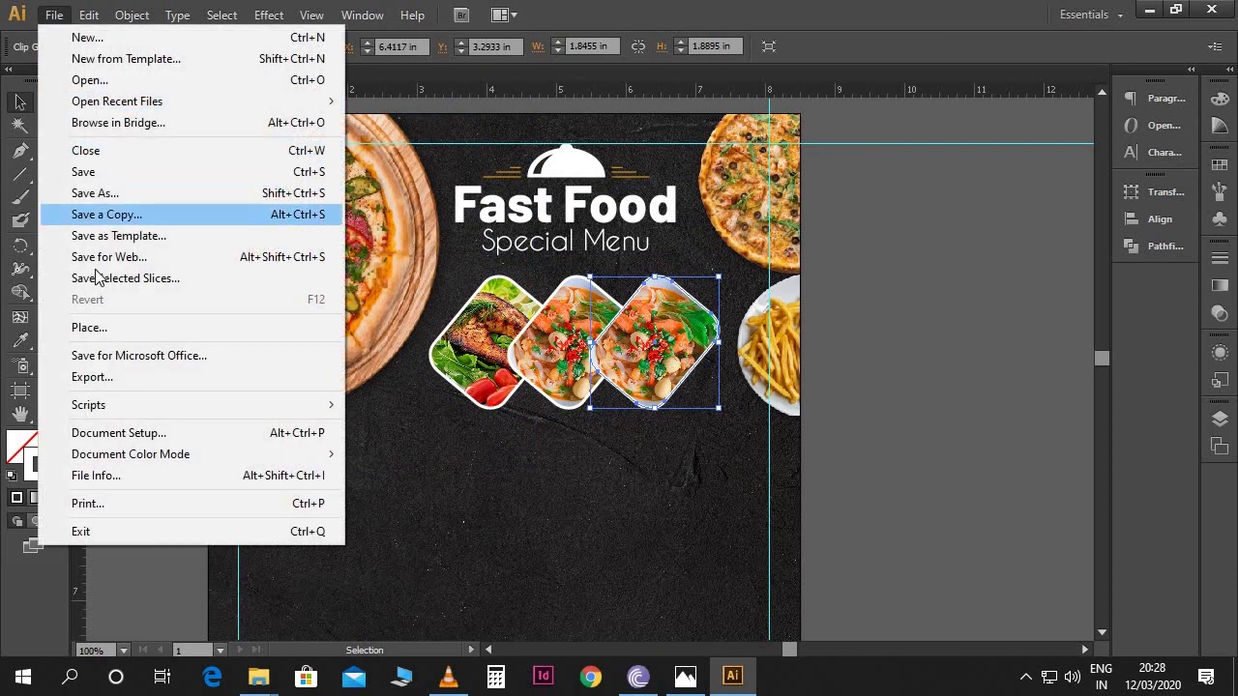
left_click(100, 323)
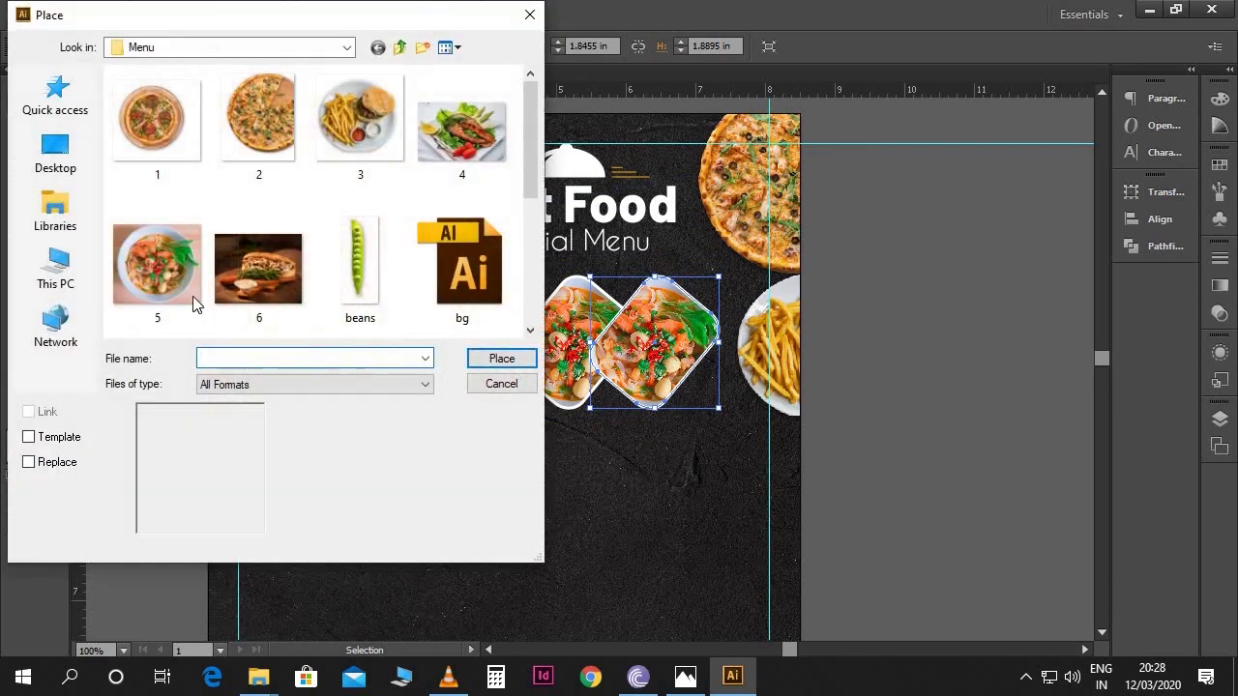
left_click(258, 271)
left_click(502, 359)
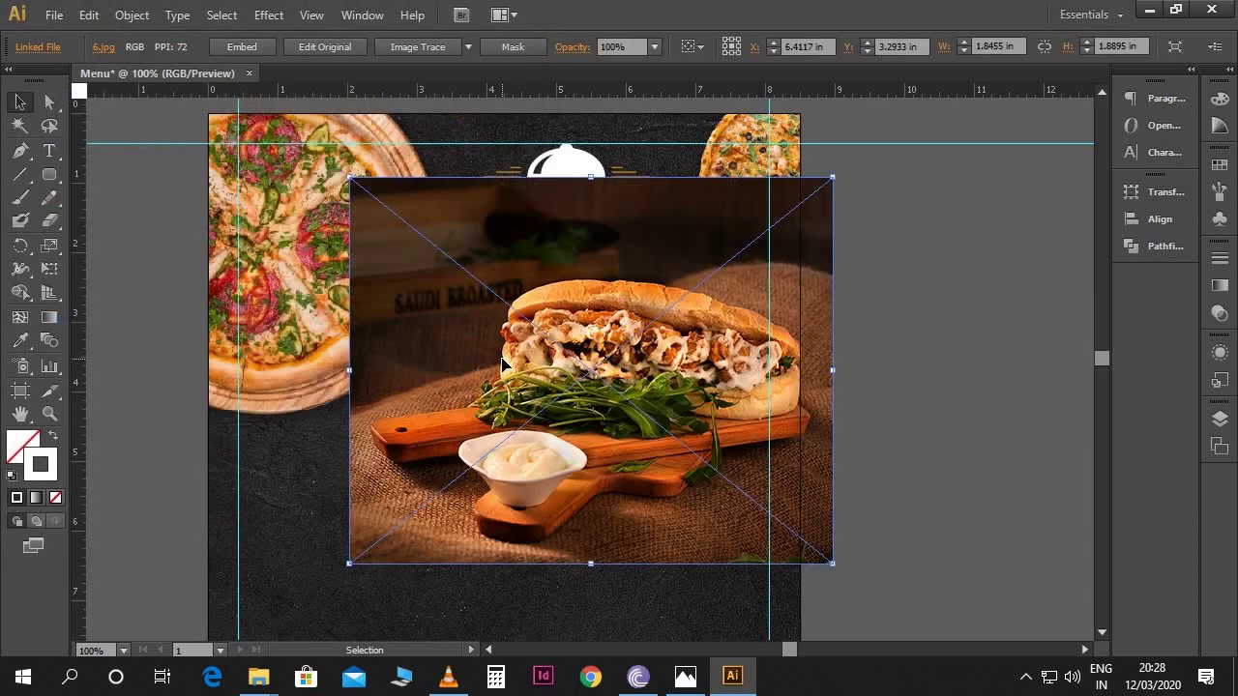
left_click_drag(352, 181, 408, 303)
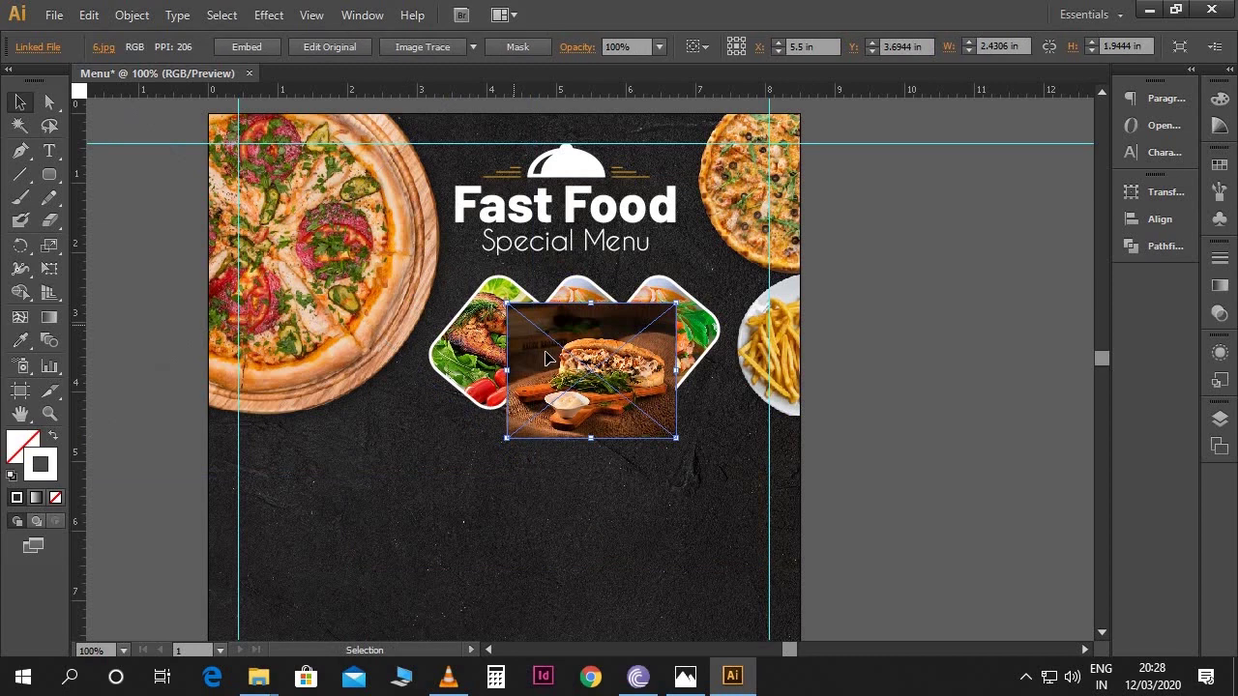
left_click_drag(579, 358, 825, 353)
Release the third diamond's clipping mask and delete the bowl photo from it.
right_click(678, 320)
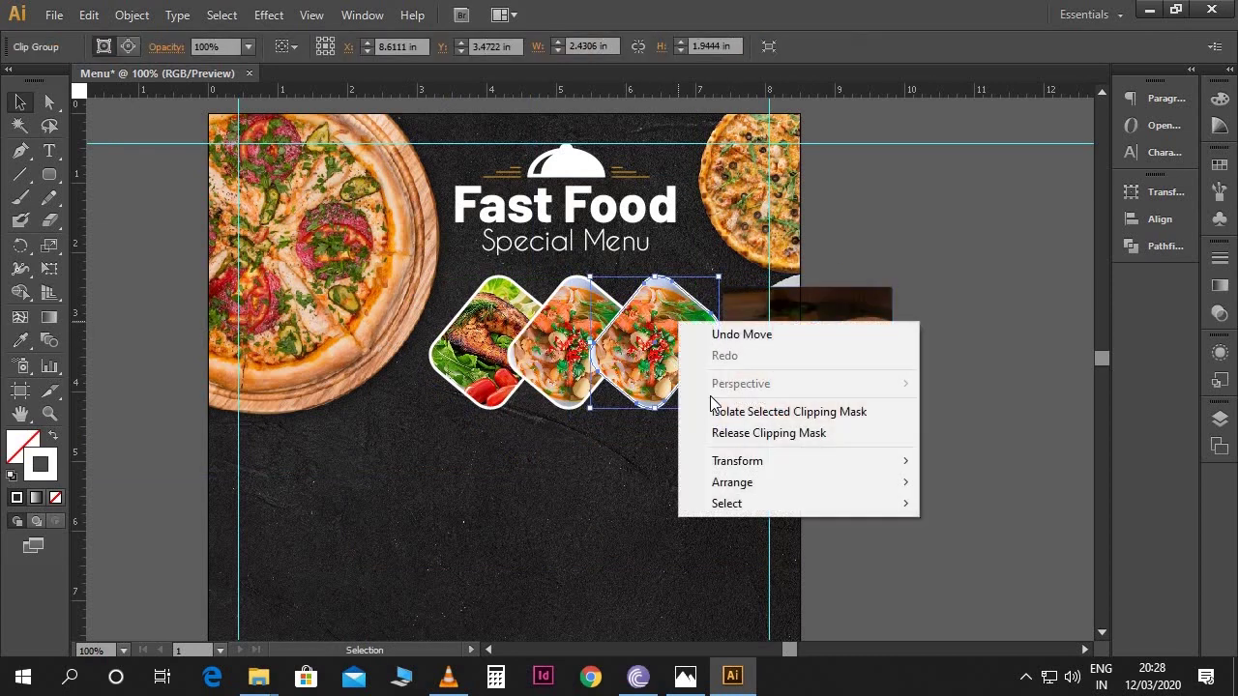
left_click(729, 434)
key("ctrl+shift+a")
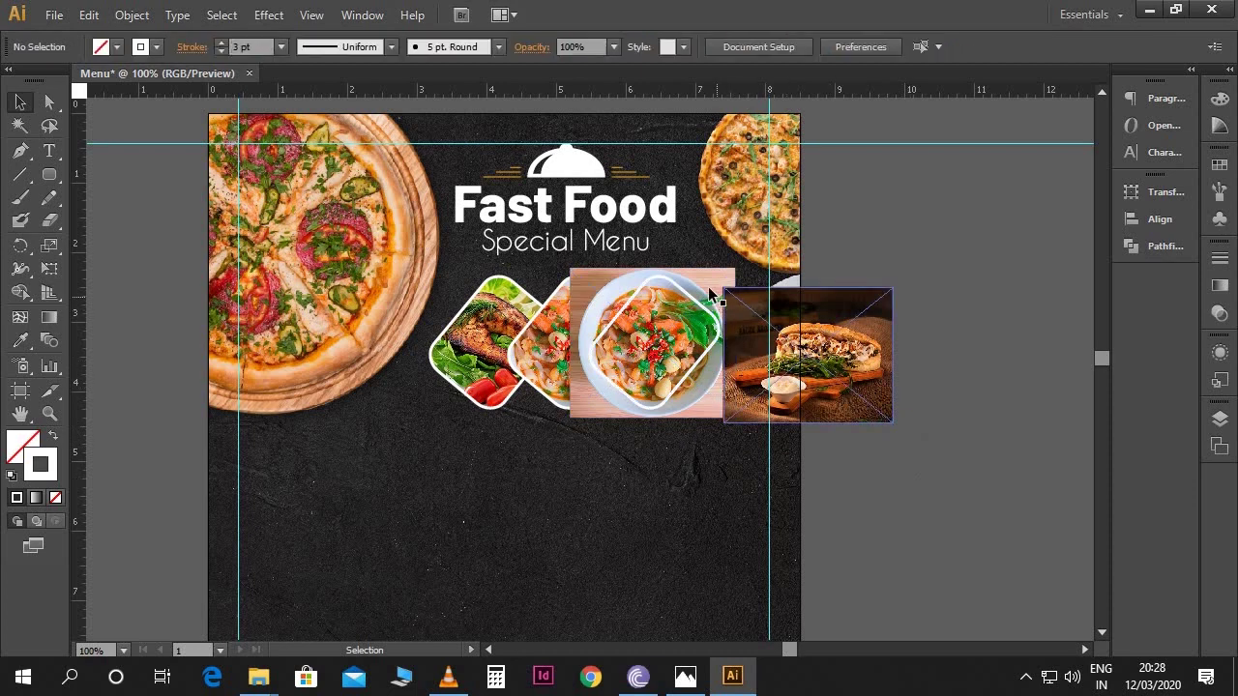
left_click(703, 288)
key("Delete")
Size the sandwich photo to about 2.54 in wide, put it beneath the frame, and clip it.
left_click_drag(779, 360, 683, 372)
left_click_drag(738, 405, 747, 411)
left_click_drag(909, 263, 733, 428)
left_click(1220, 417)
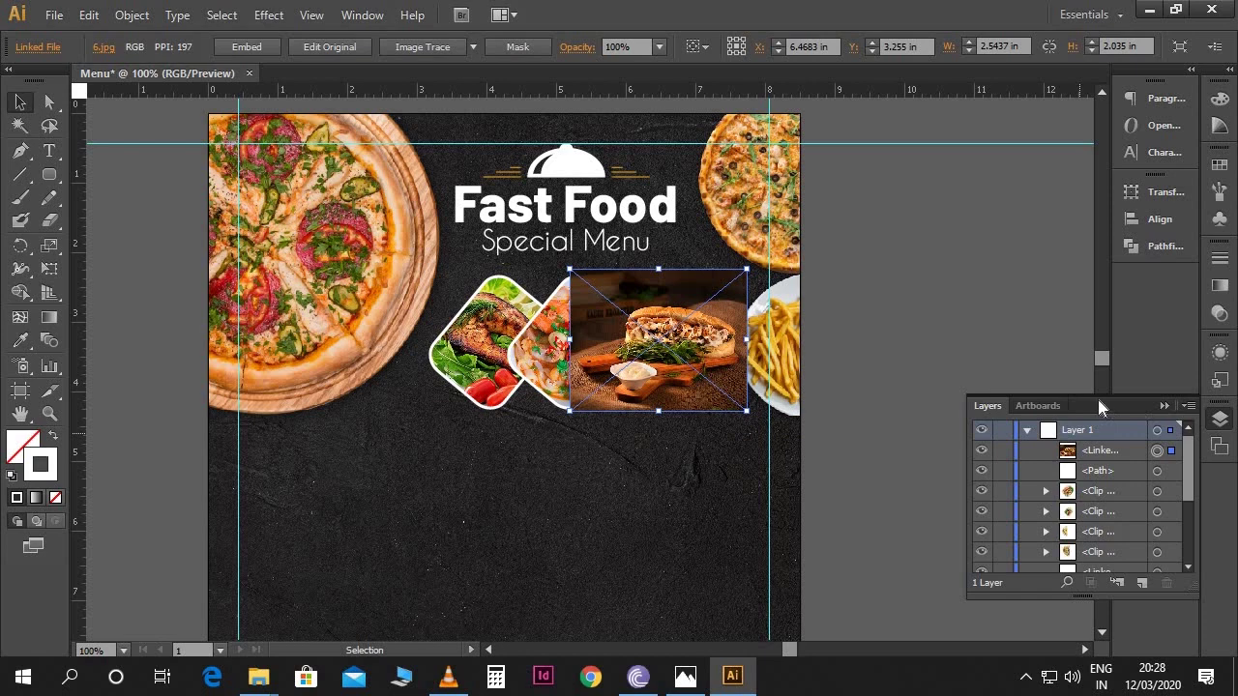
left_click_drag(1124, 462, 1131, 480)
left_click(1163, 408)
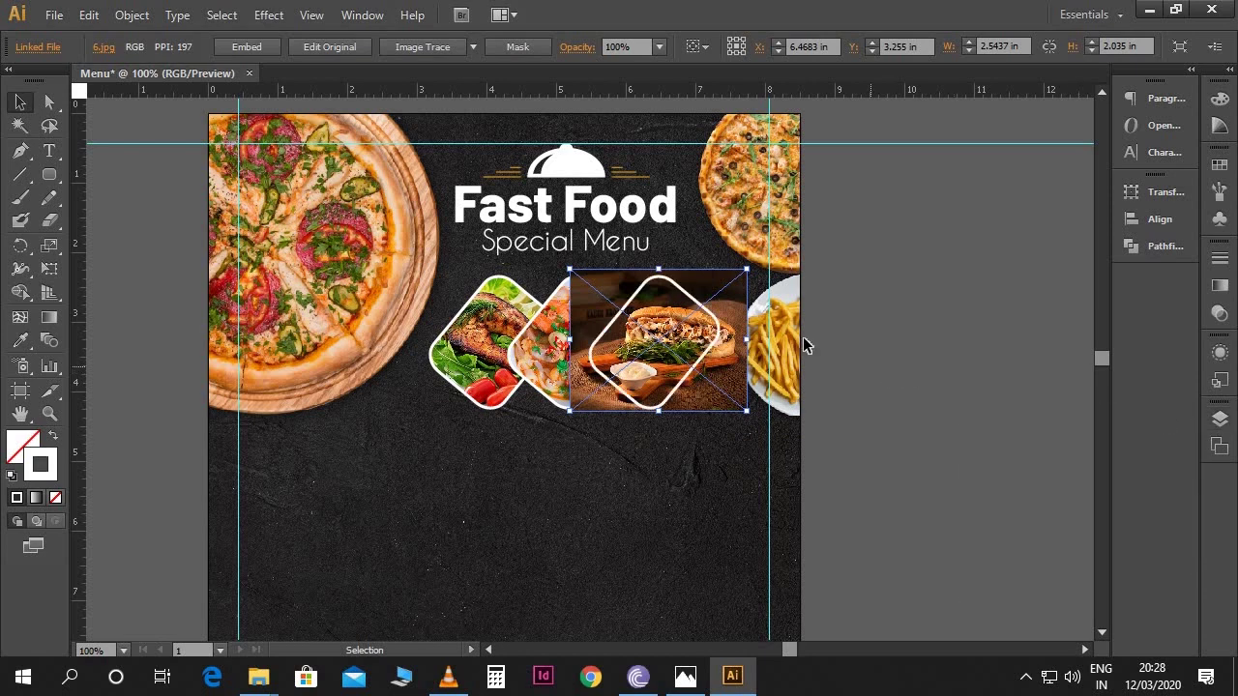
key("Left")
key("Left")
key("Left")
key("Left")
key("Left")
key("Left")
key("Left")
key("Left")
key("Left")
key("Left")
key("Left")
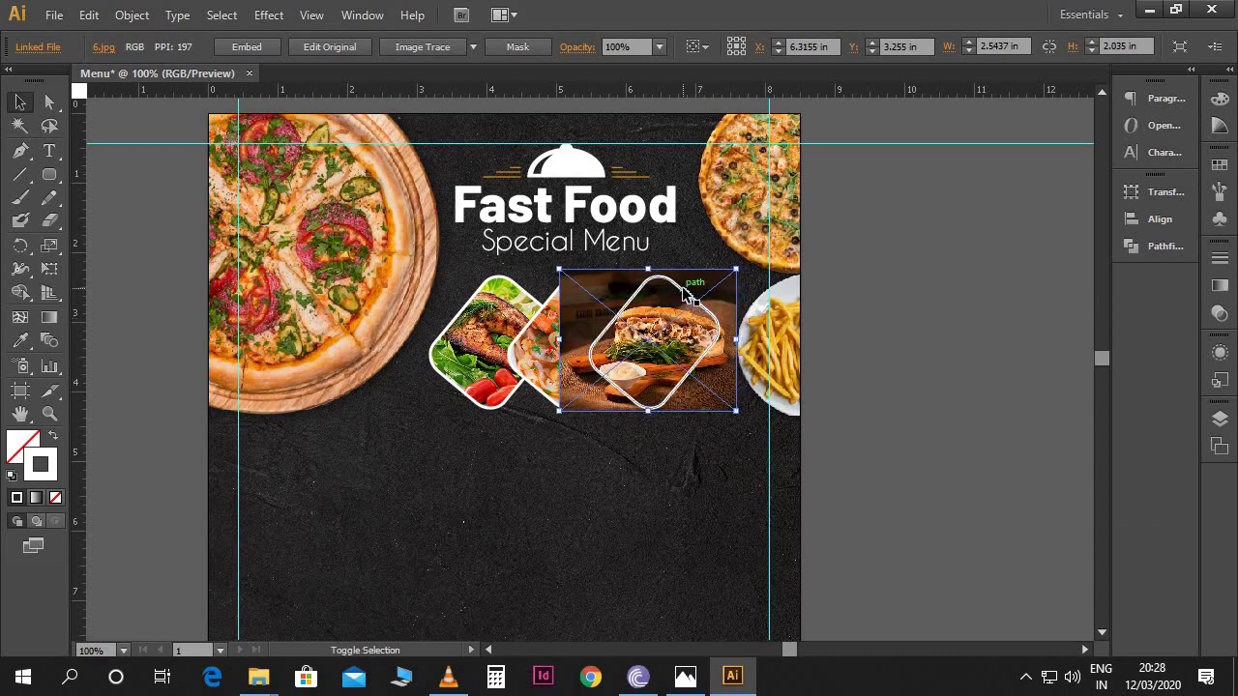
left_click(685, 290, "shift")
right_click(684, 290)
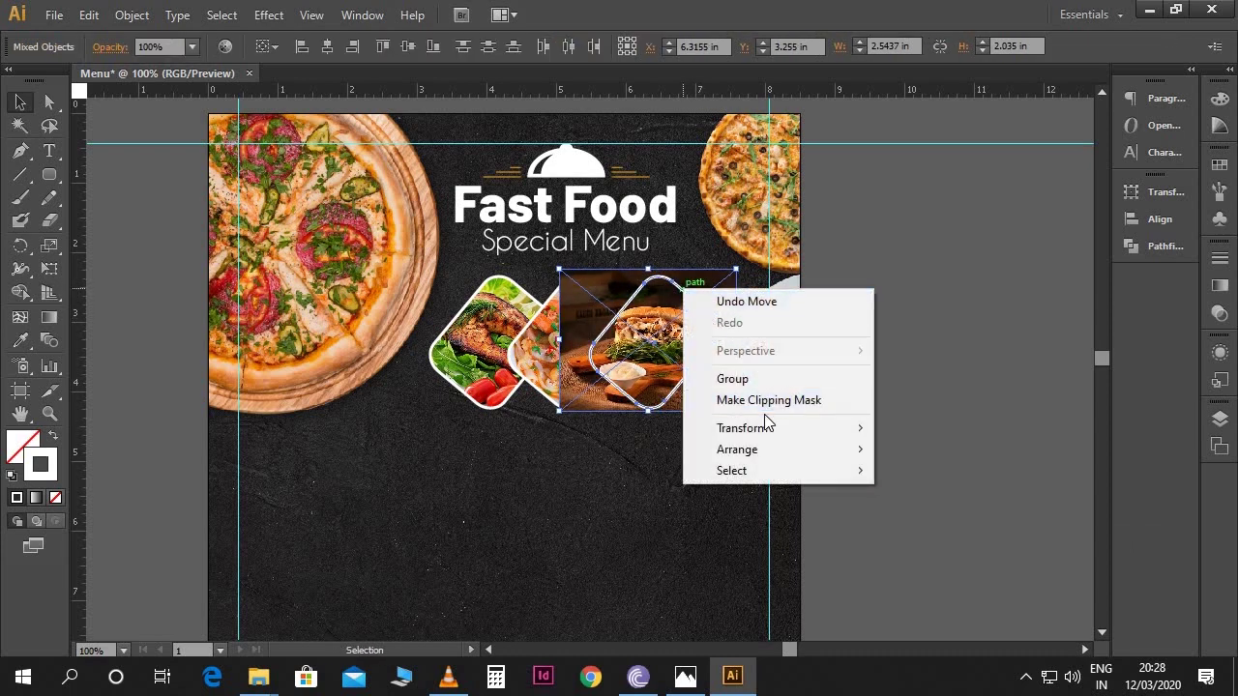
left_click(763, 400)
key("i")
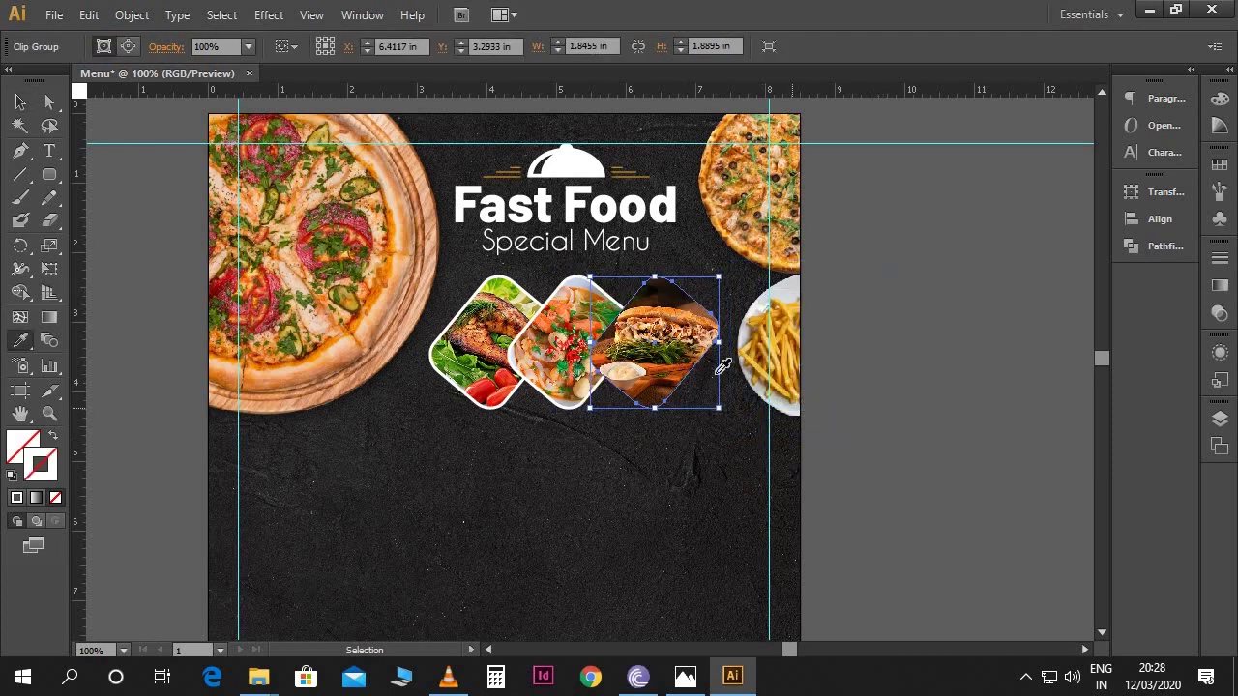
Give the sandwich diamond the middle diamond's white outline and shift it into line with the row.
left_click(553, 290)
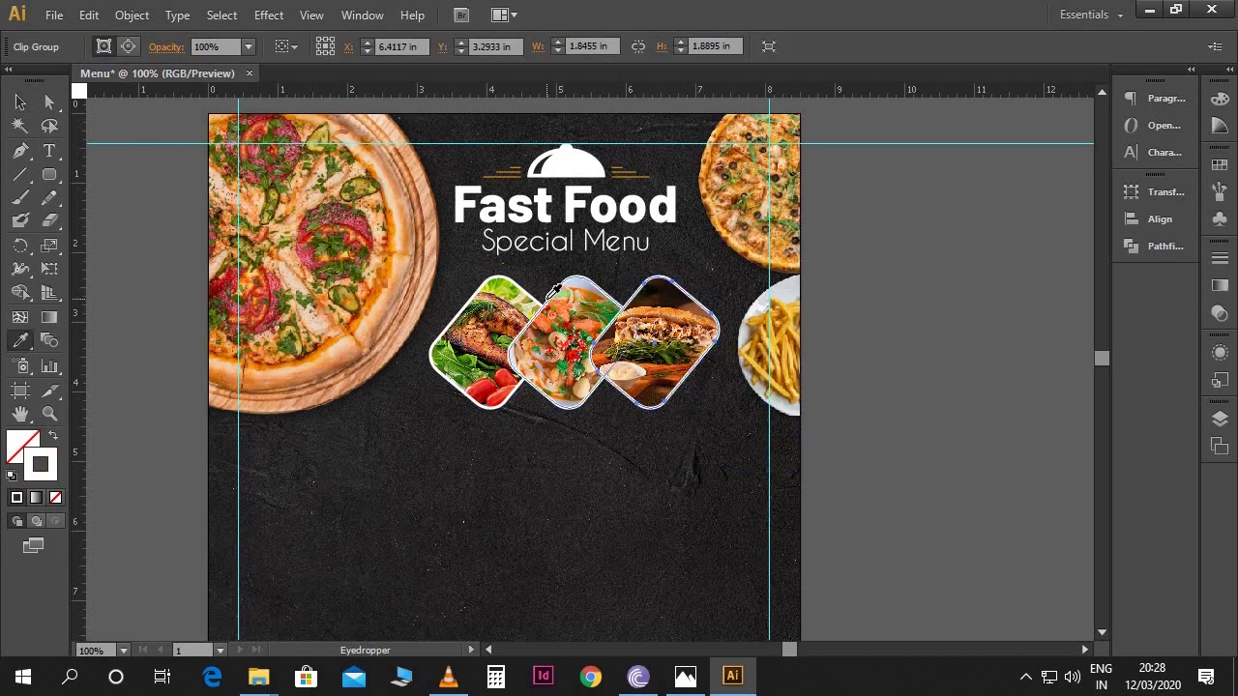
key("v")
left_click(588, 334, "shift")
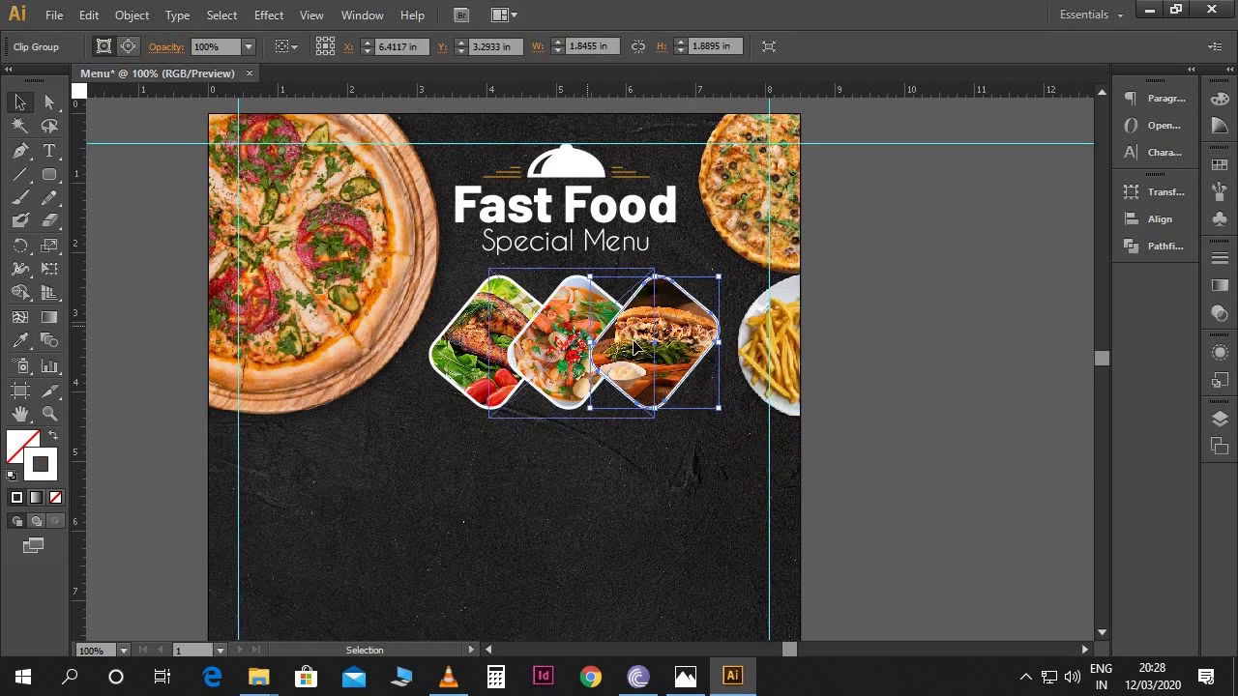
left_click(851, 406)
scroll(861, 406, "up", 1)
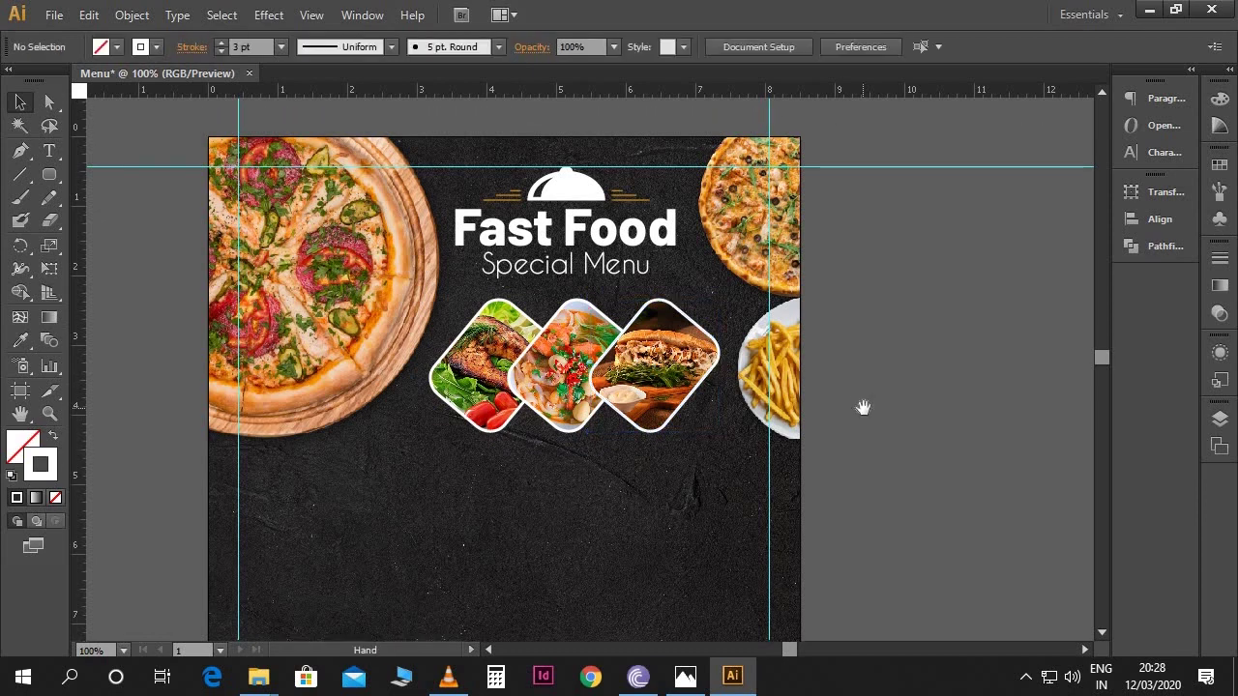
left_click(491, 381)
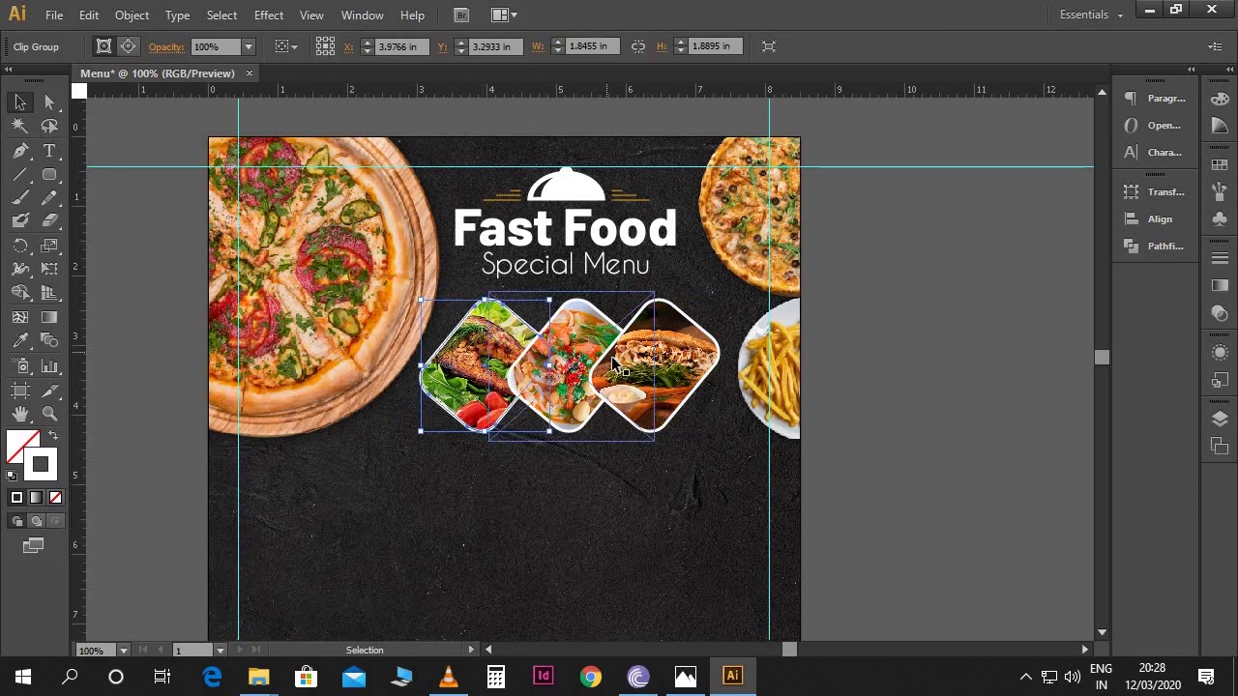
left_click_drag(619, 387, 627, 387)
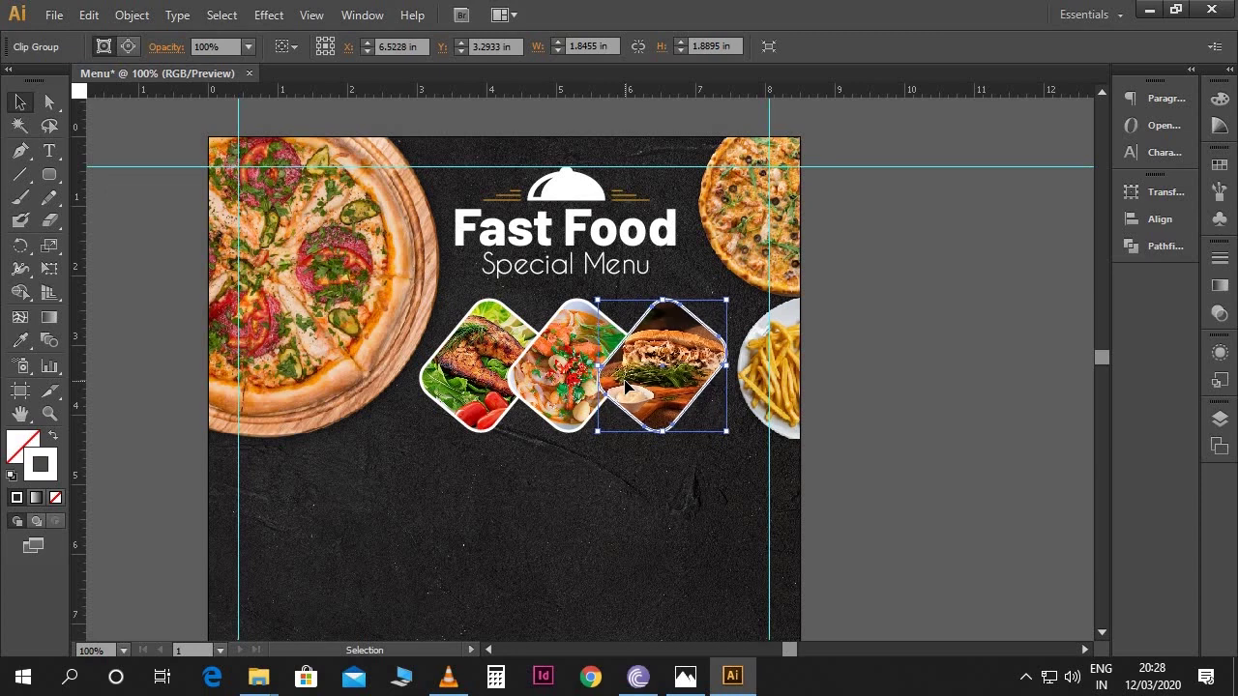
left_click(917, 444)
Zoom out to the whole menu page and open the Brushes panel with the Paintbrush tool.
key("ctrl+minus")
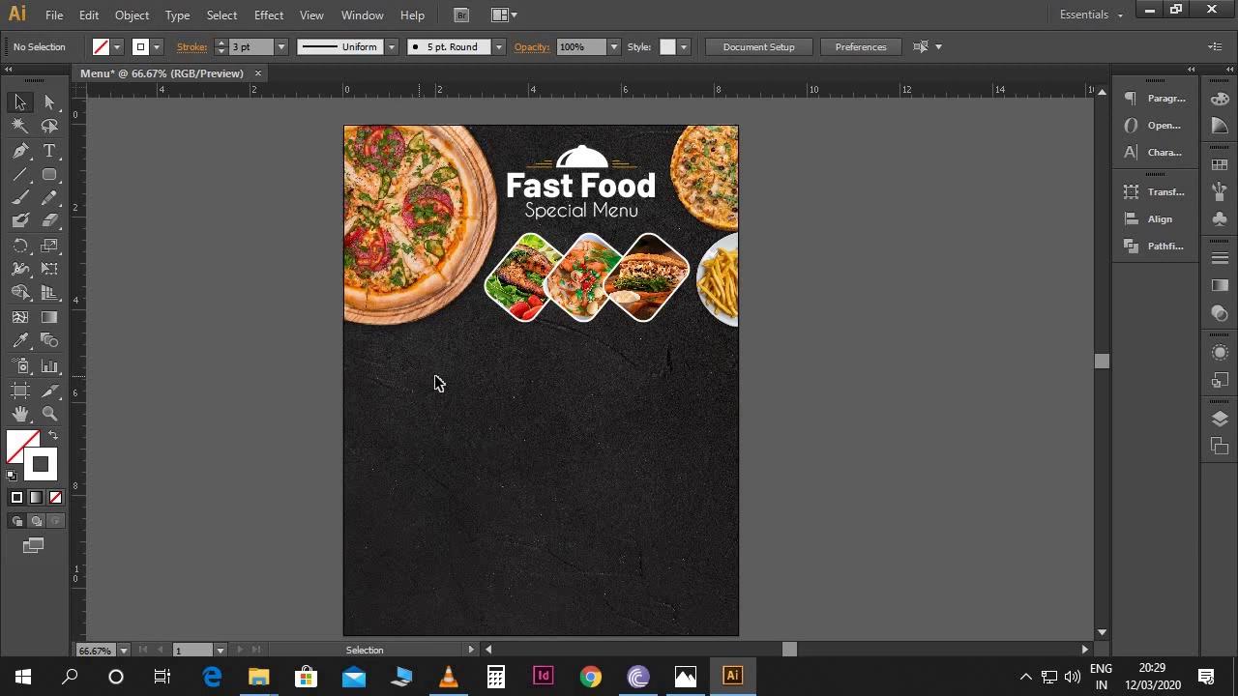
left_click(20, 197)
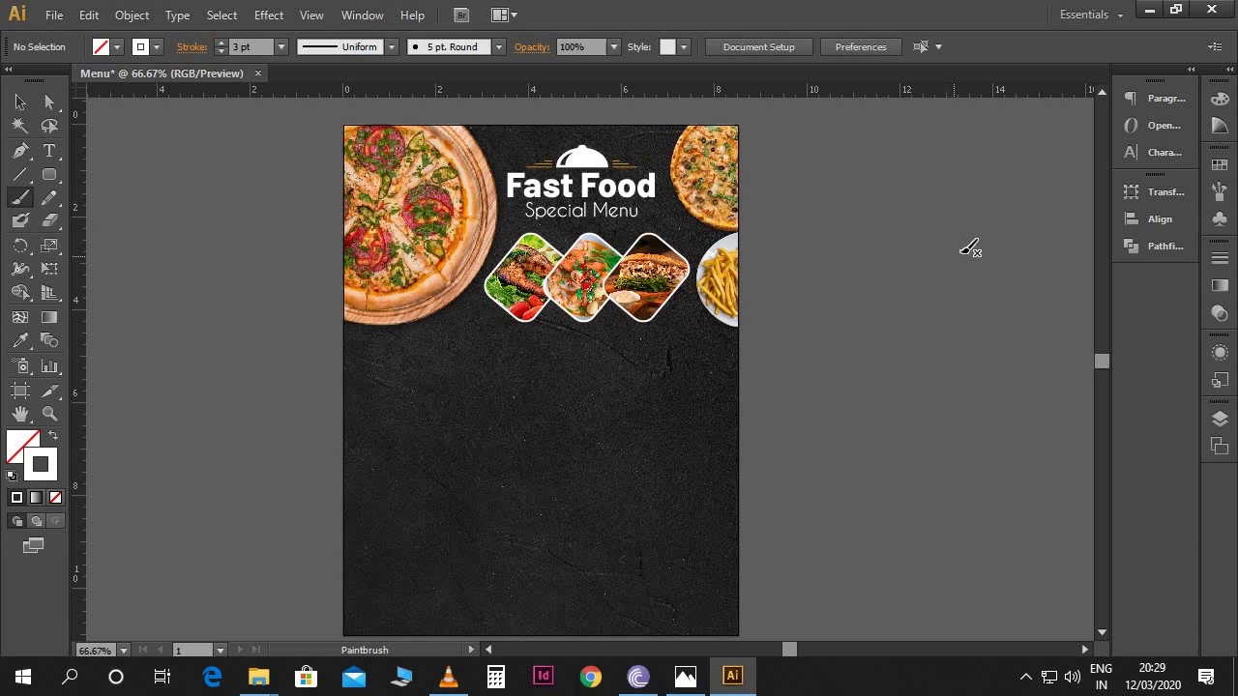
left_click(1219, 190)
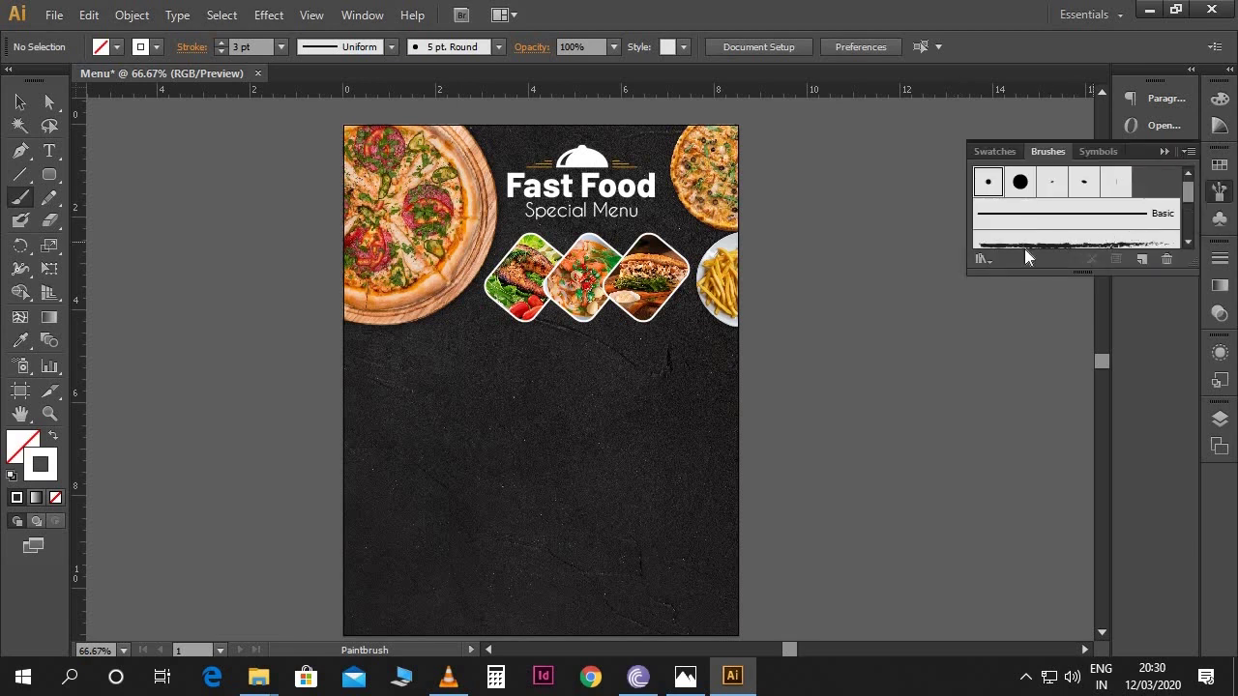
Load the Grunge brushes vector pack and paint a stroke with its first brush below the large pizza.
left_click(979, 260)
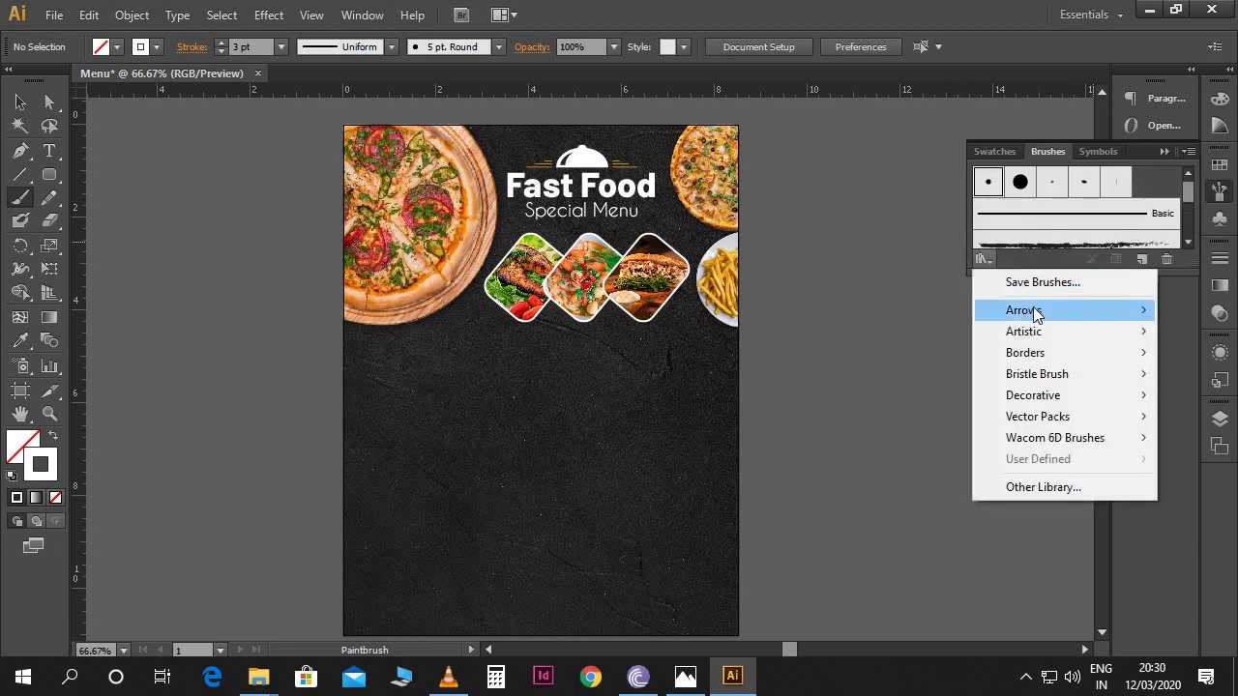
mouse_move(1054, 416)
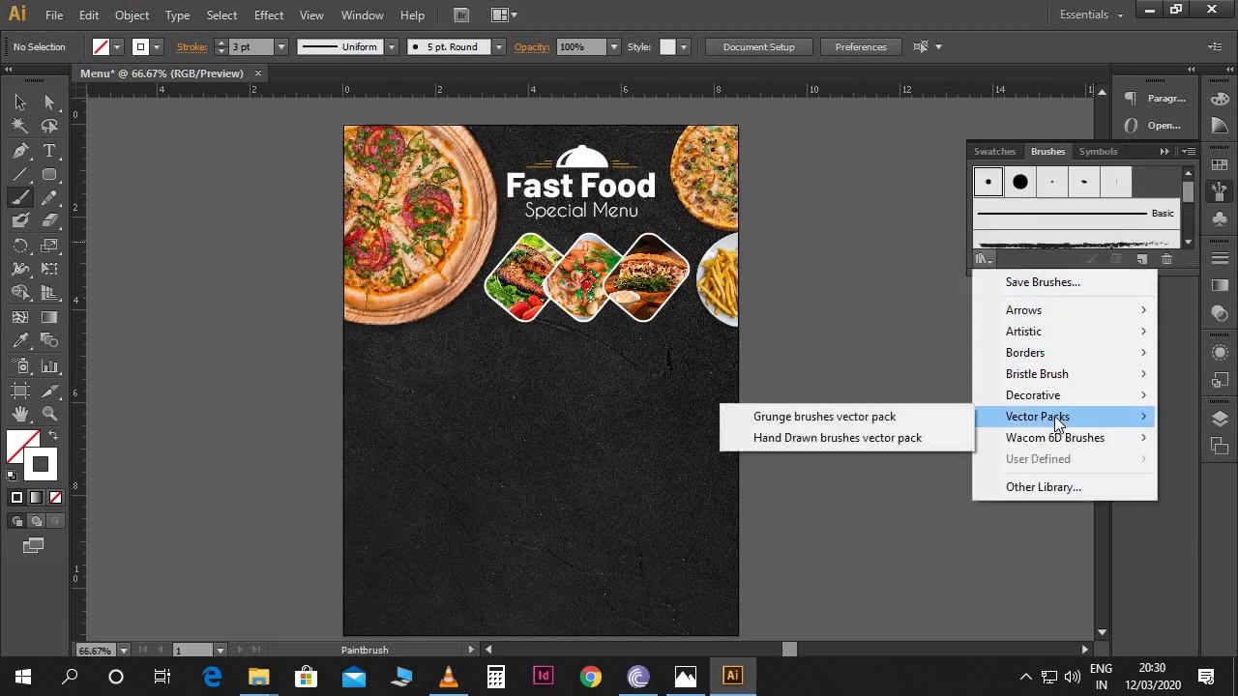
left_click(926, 417)
left_click(623, 332)
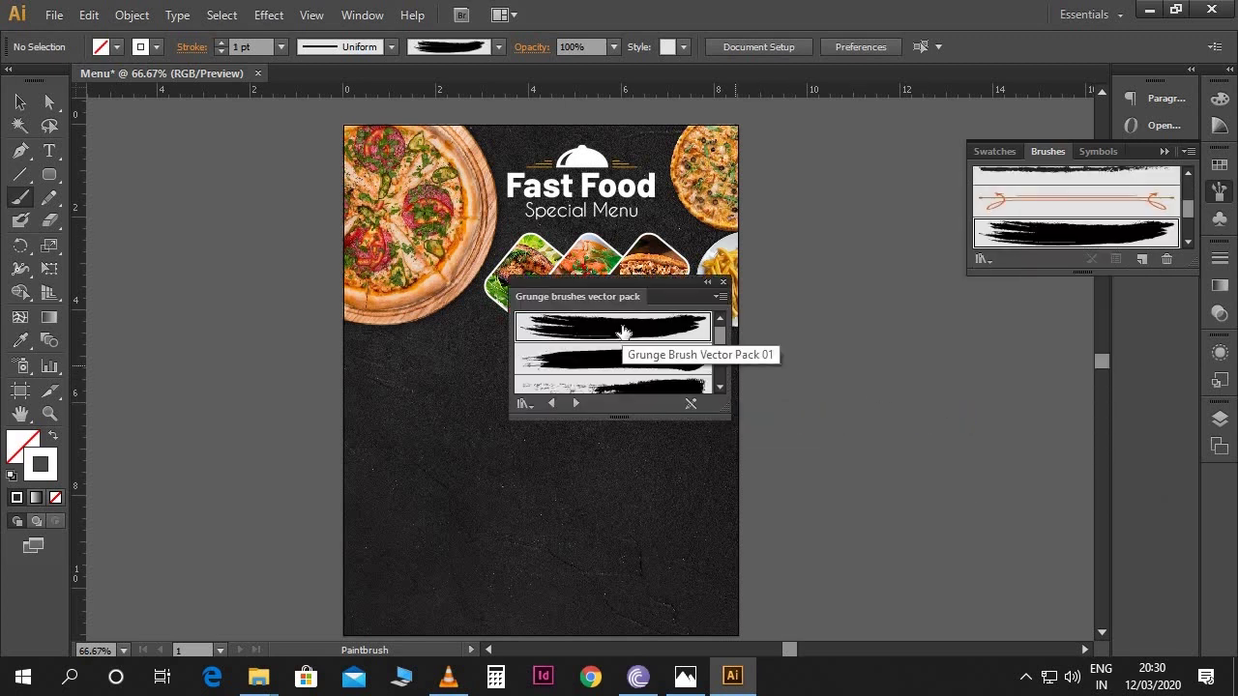
left_click(723, 281)
left_click_drag(430, 369, 379, 360)
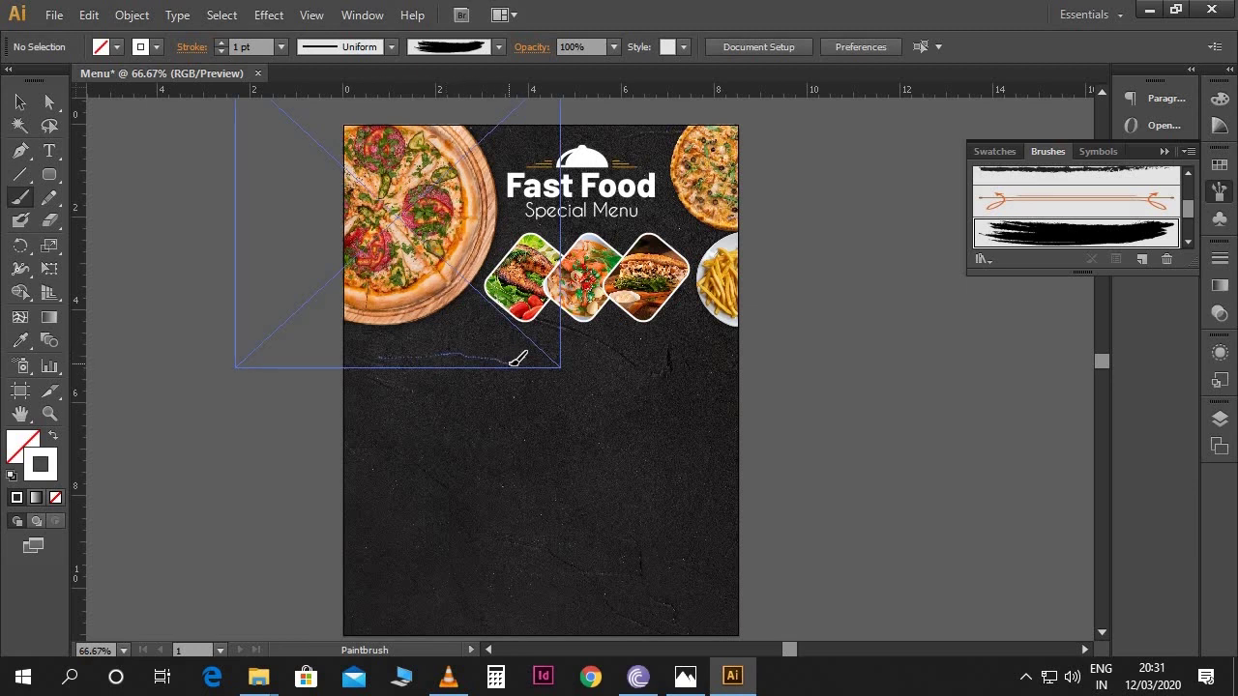
left_click_drag(517, 359, 517, 359)
Recolour the brush stroke golden yellow (e2ac00).
key("v")
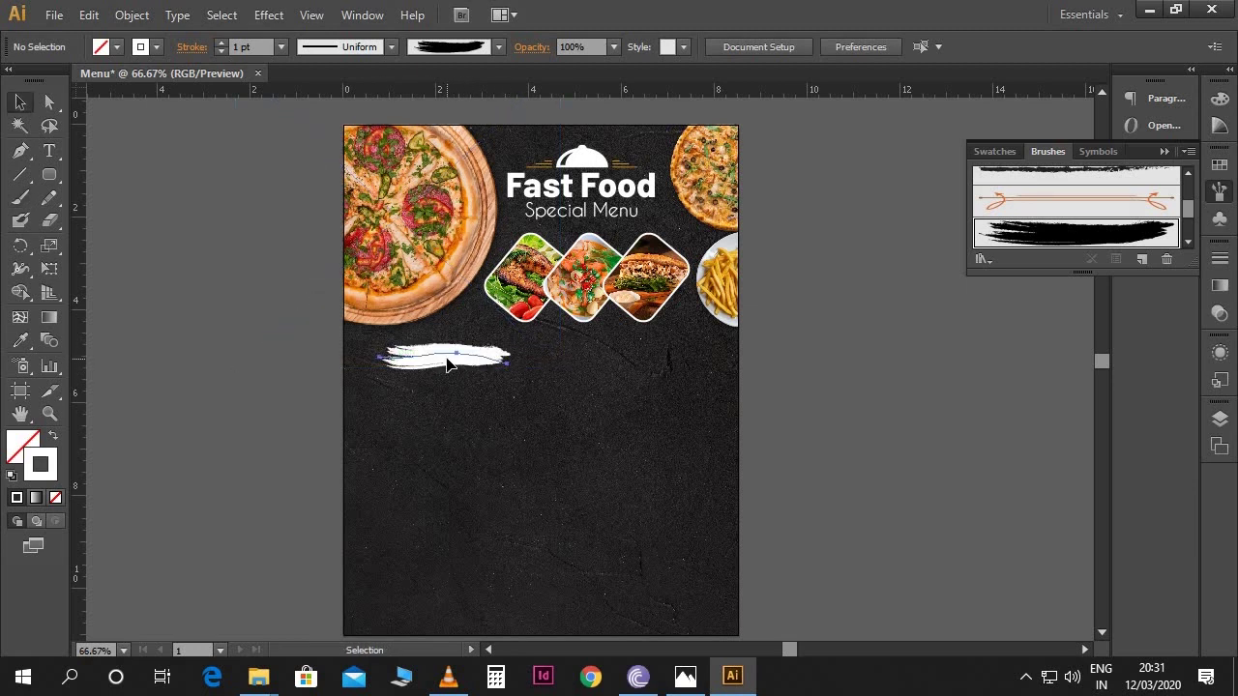
left_click(444, 363)
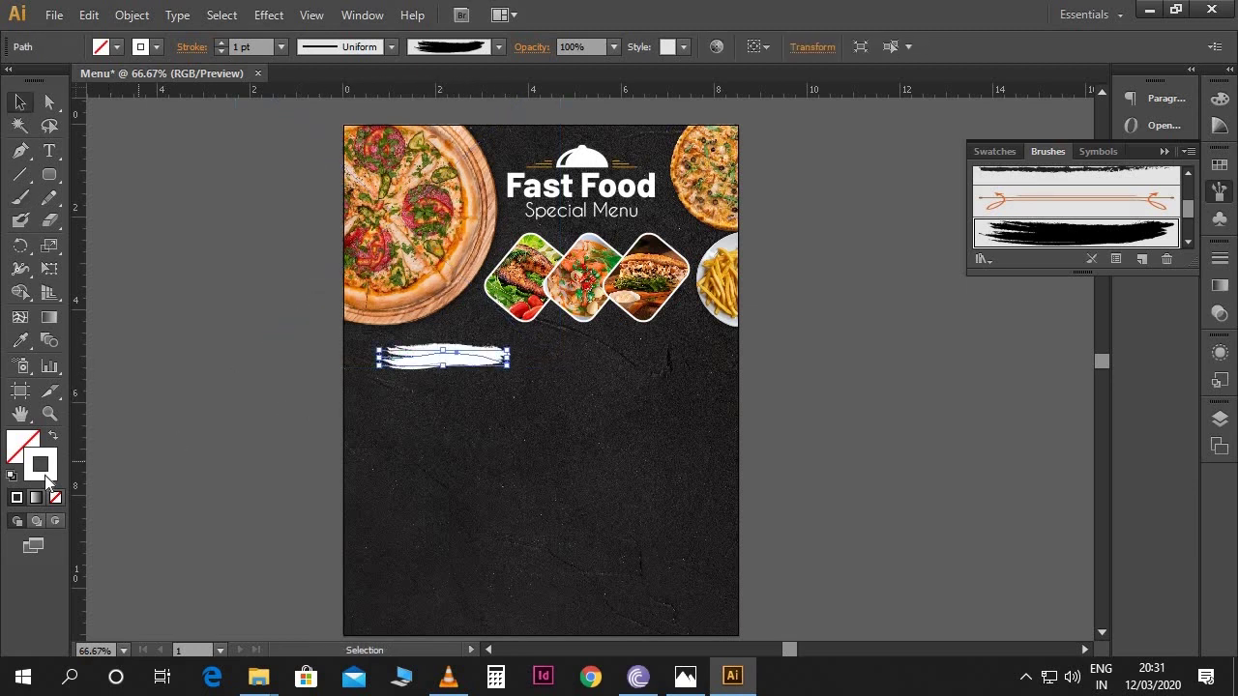
double_click(45, 478)
left_click_drag(828, 558, 830, 567)
left_click_drag(779, 386, 799, 377)
left_click(972, 357)
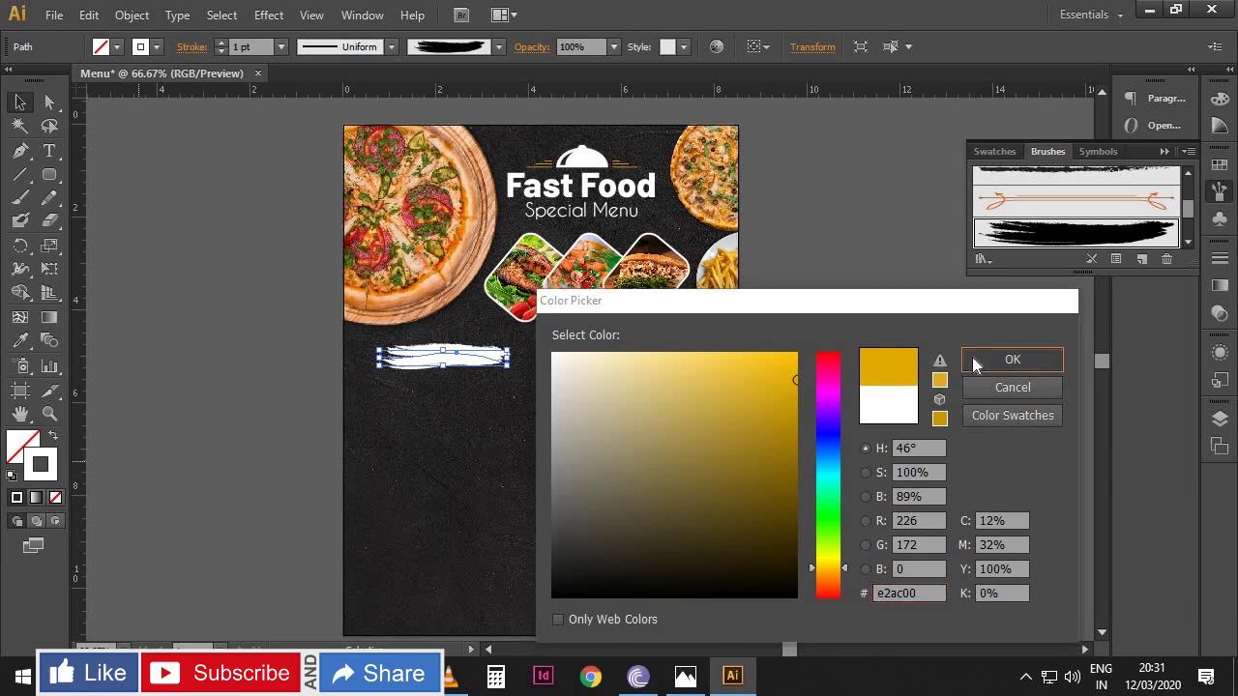
left_click(821, 345)
left_click_drag(821, 345, 819, 306)
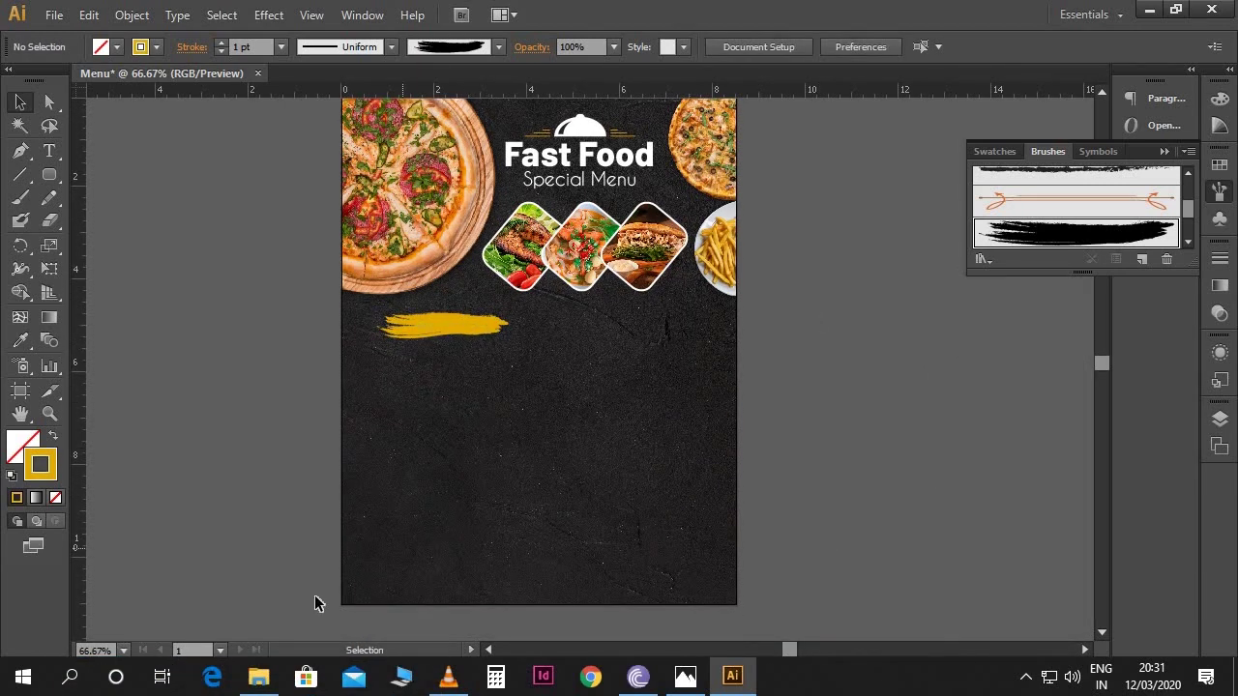
left_click(258, 676)
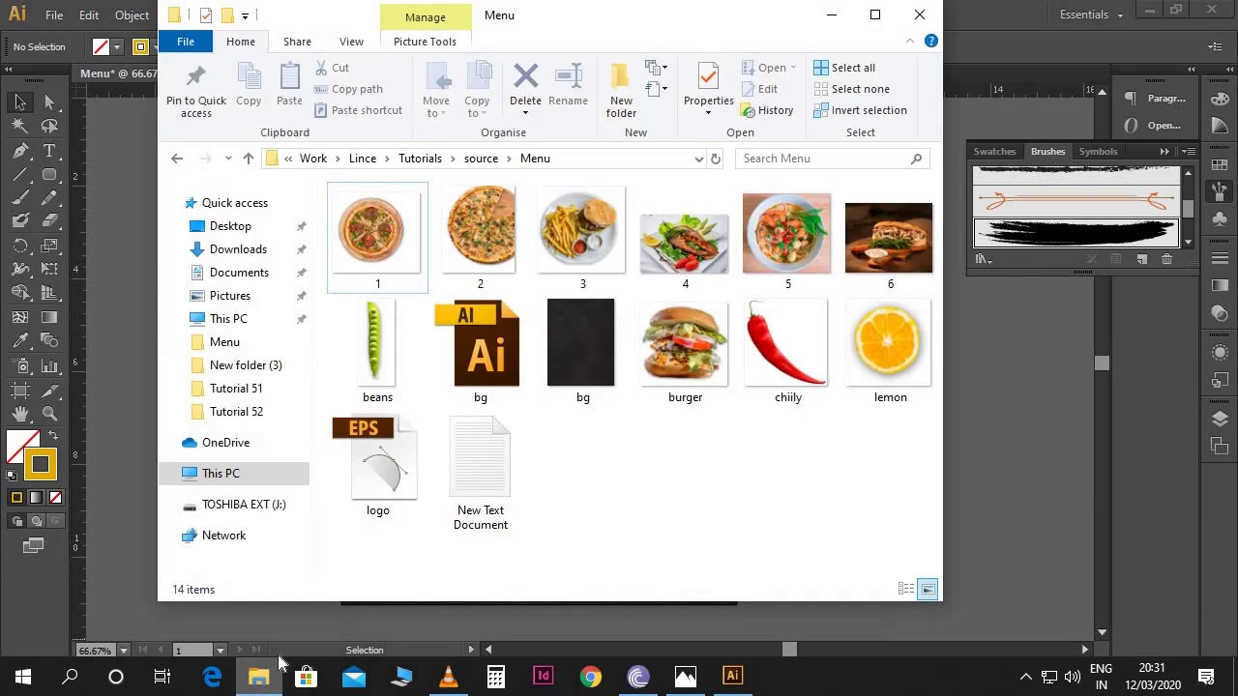
Open New Text Document in Notepad, copy the 'Pizza Menu' line, and minimise Notepad.
double_click(477, 488)
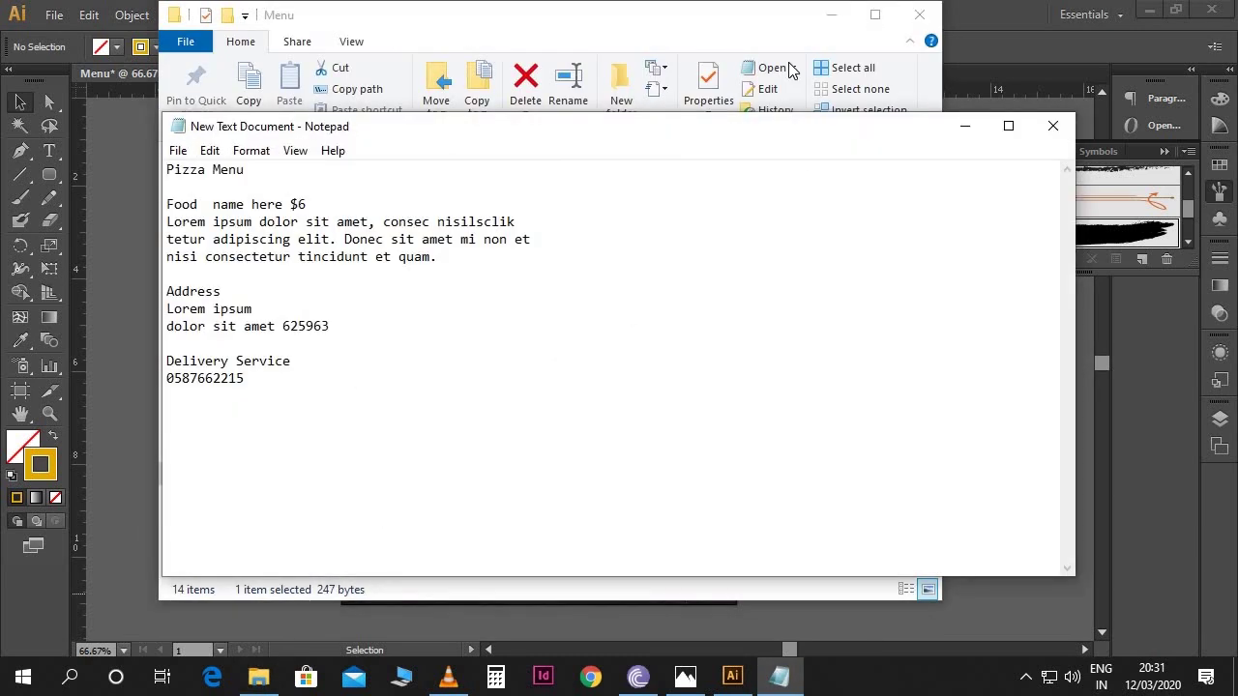
left_click(831, 14)
left_click_drag(288, 172, 125, 174)
key("ctrl+c")
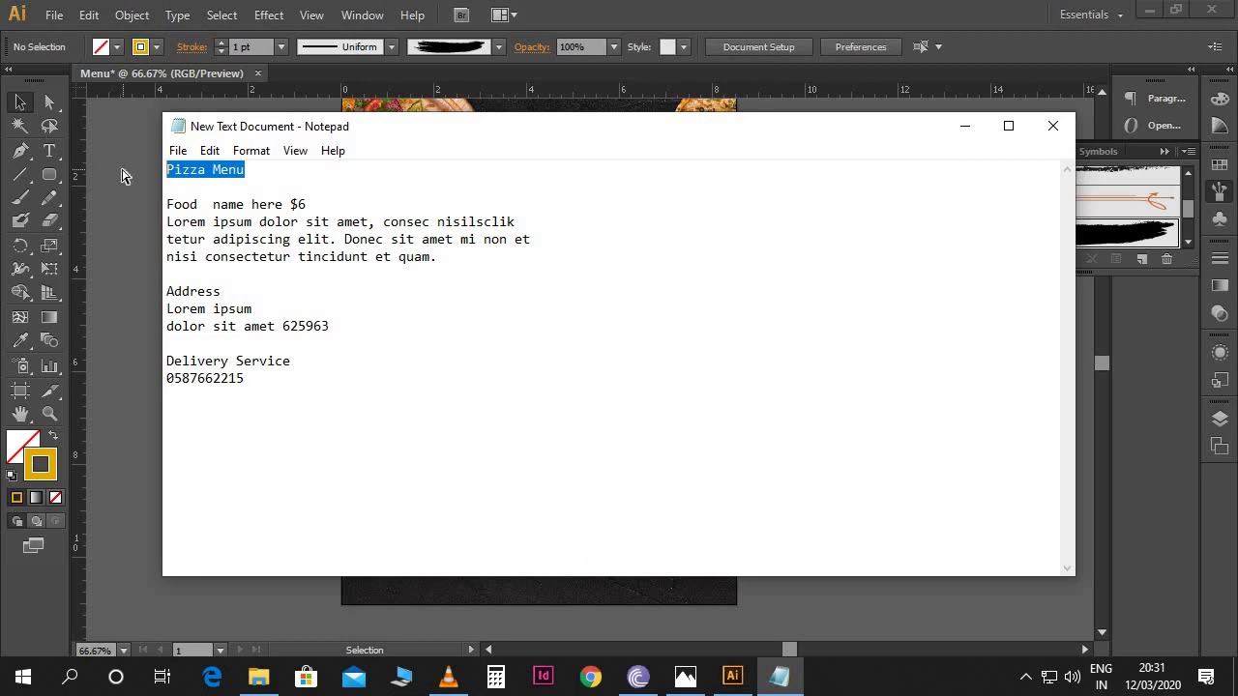
left_click(964, 127)
Paste 'Pizza Menu' as text and move it onto the yellow brush stroke.
key("t")
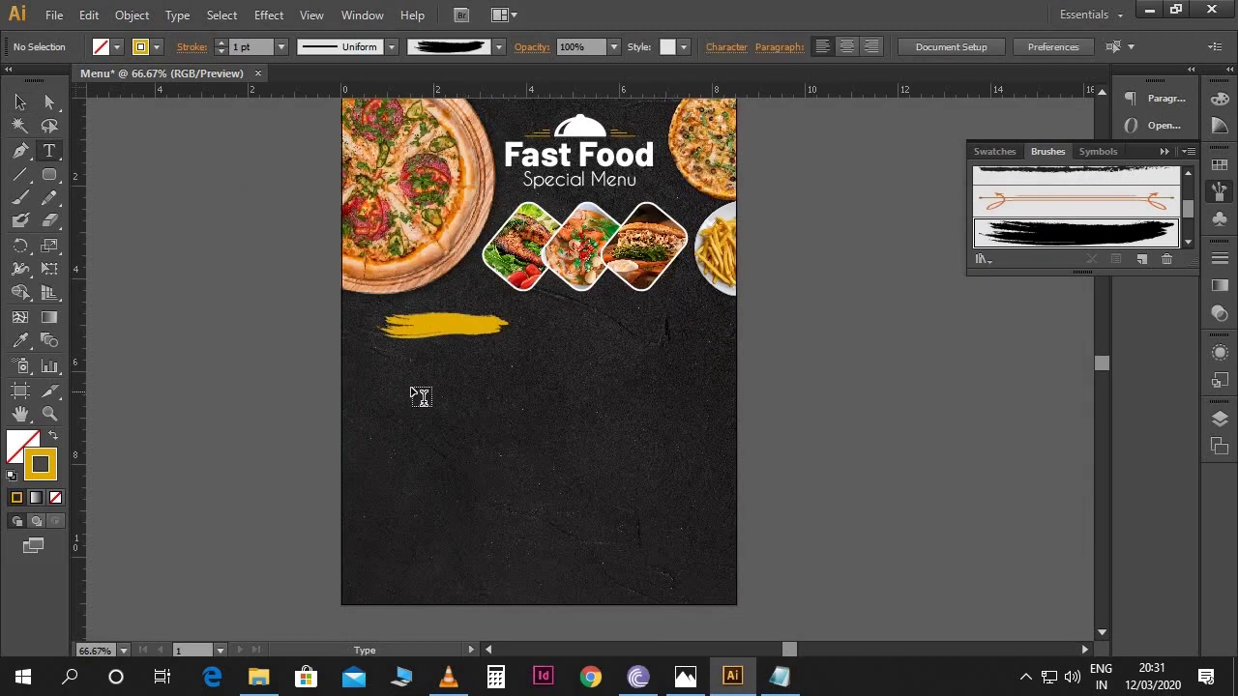
left_click(382, 371)
key("ctrl+v")
key("ctrl+a")
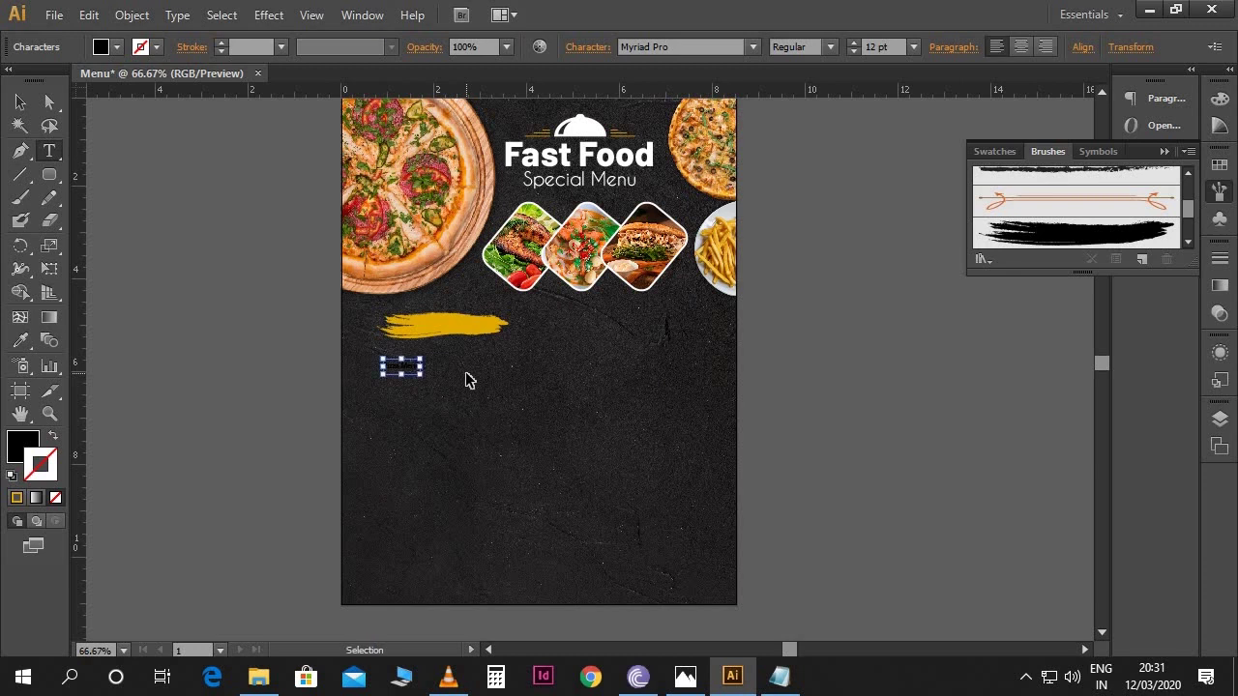
left_click(20, 102)
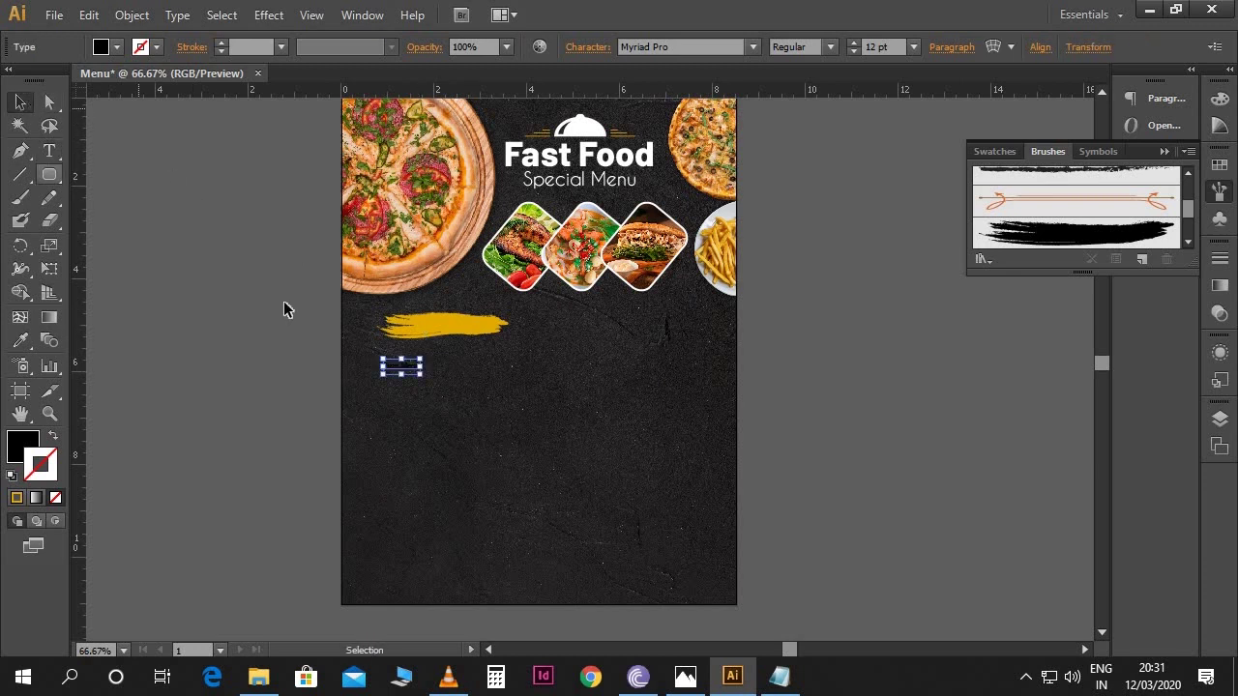
left_click_drag(420, 368, 445, 326)
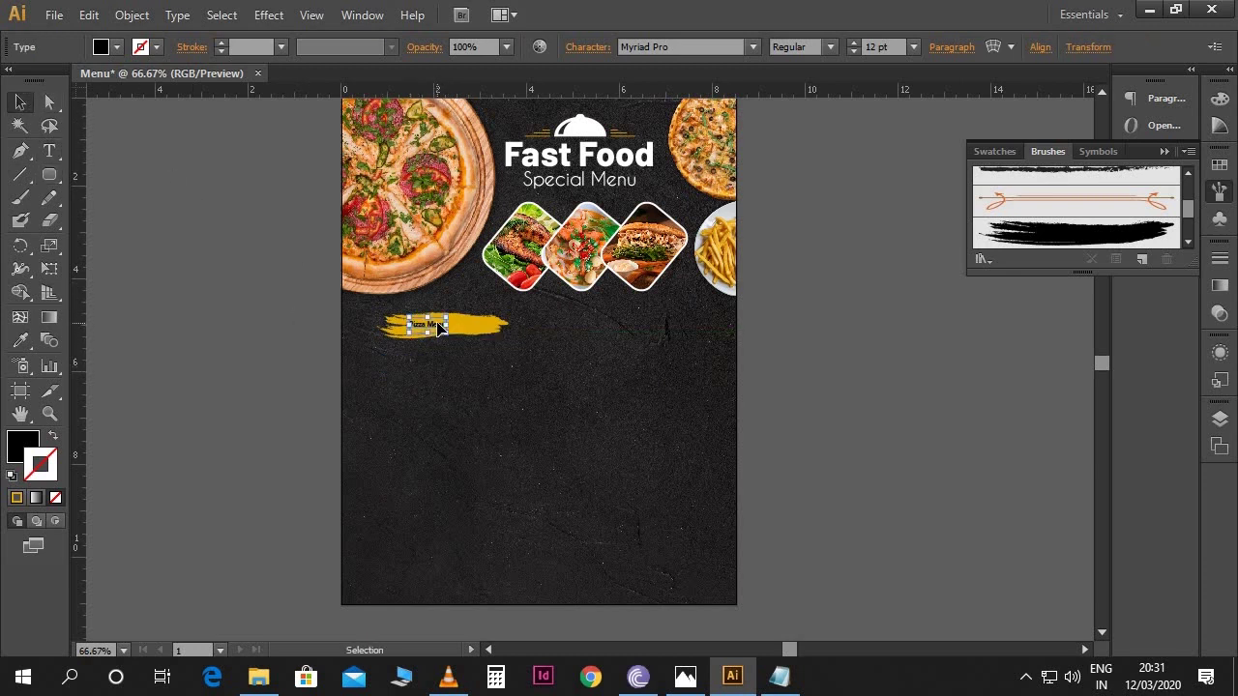
Set the PIZZA MENU heading to the Bebas font at 20 pt.
left_click(677, 46)
type("Bahnschrift")
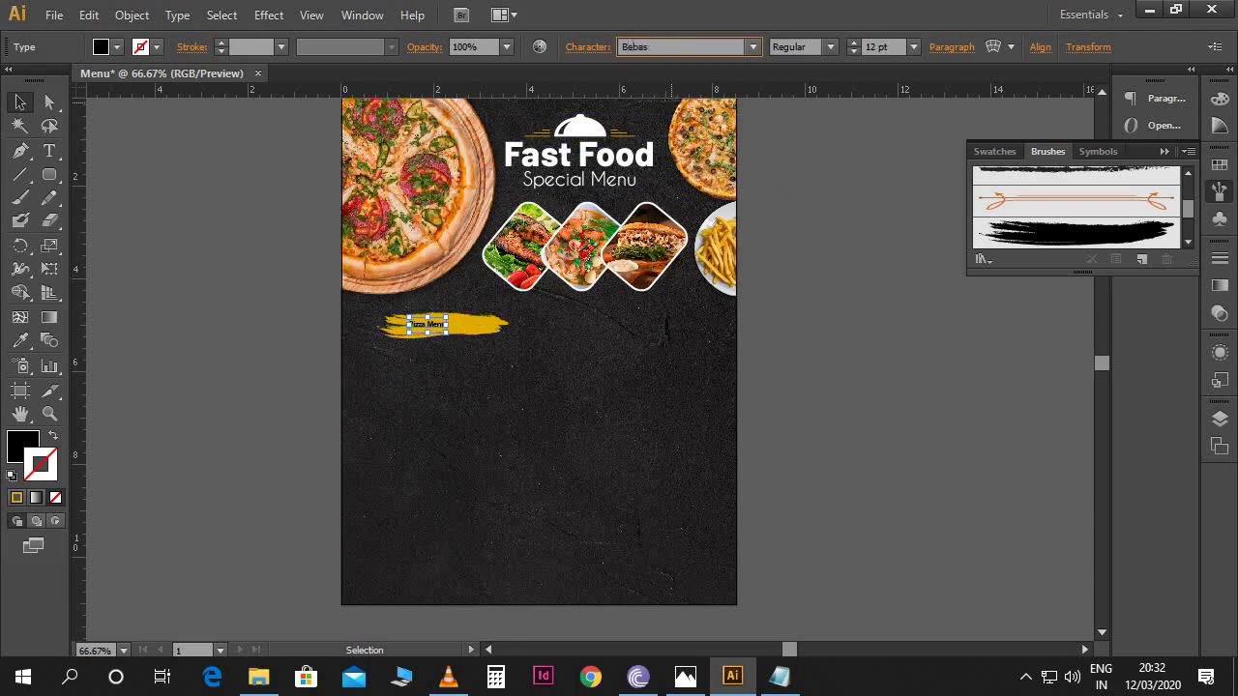
key("Return")
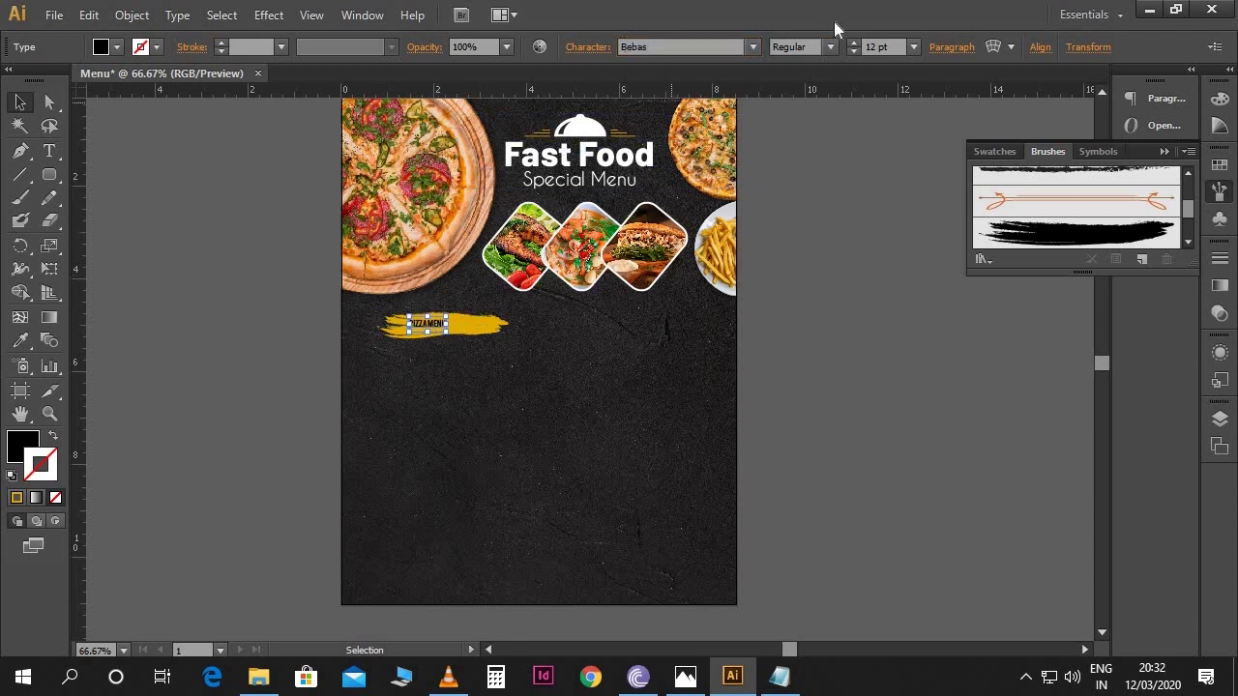
left_click(866, 46)
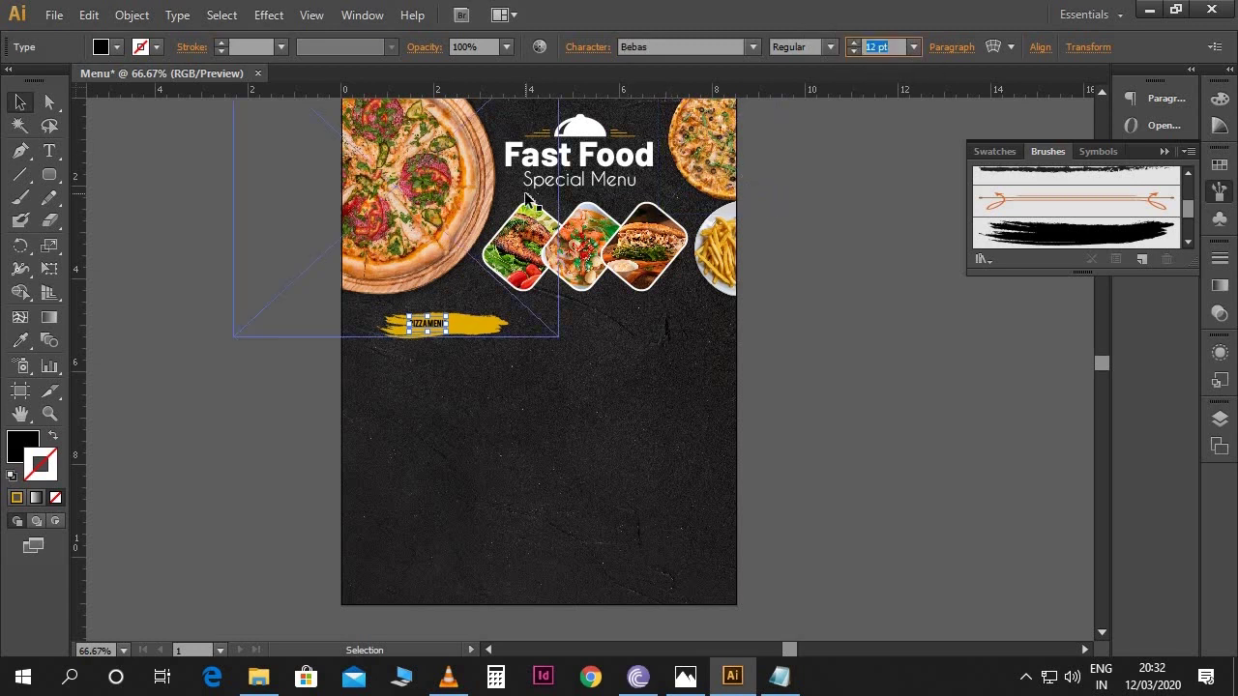
key("Return")
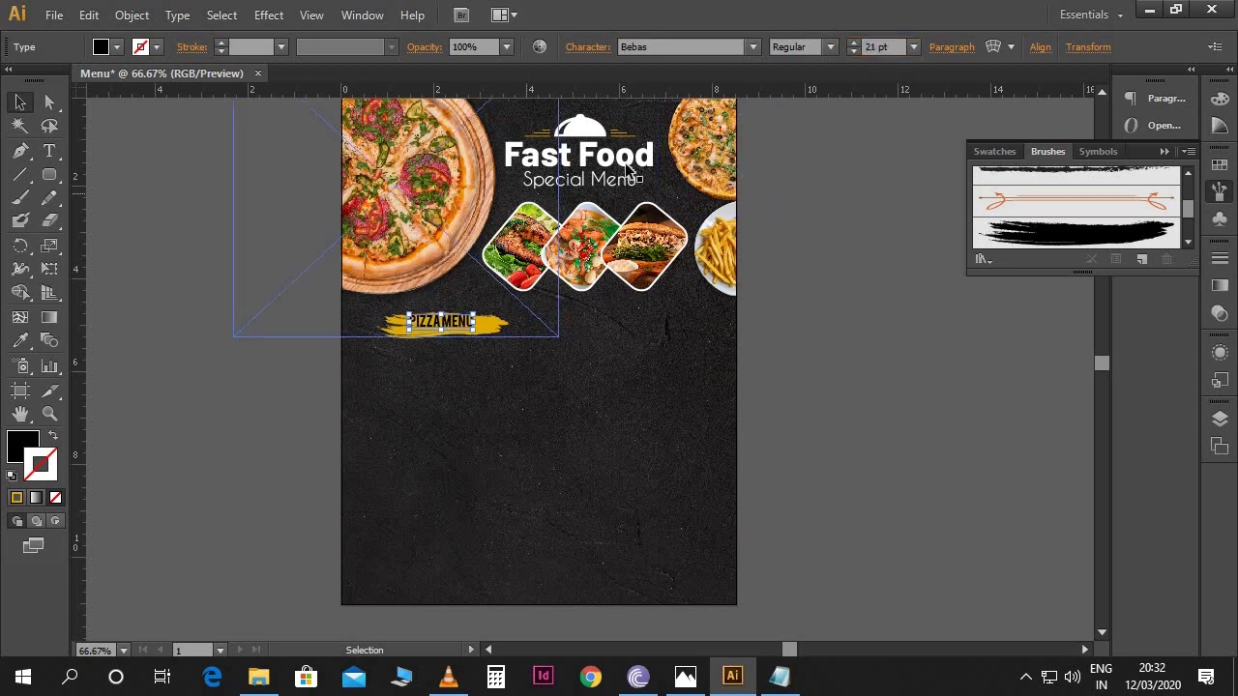
left_click(898, 46)
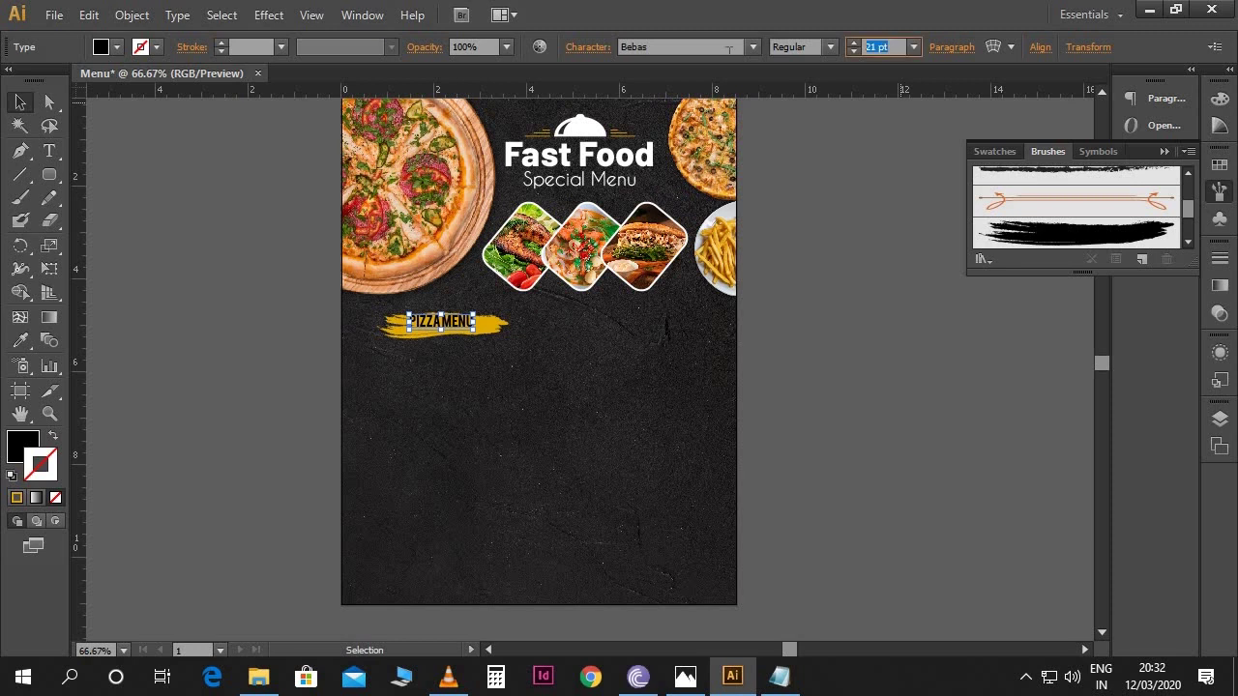
key("Return")
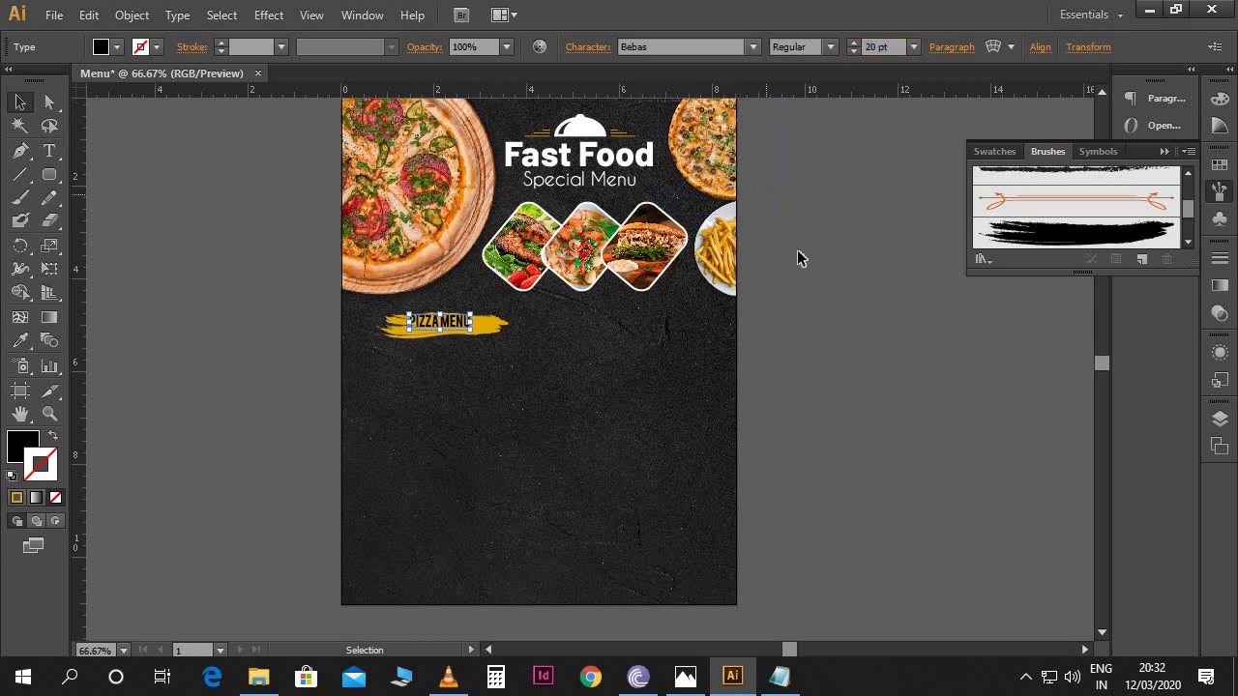
left_click(829, 362)
left_click_drag(826, 370, 814, 386)
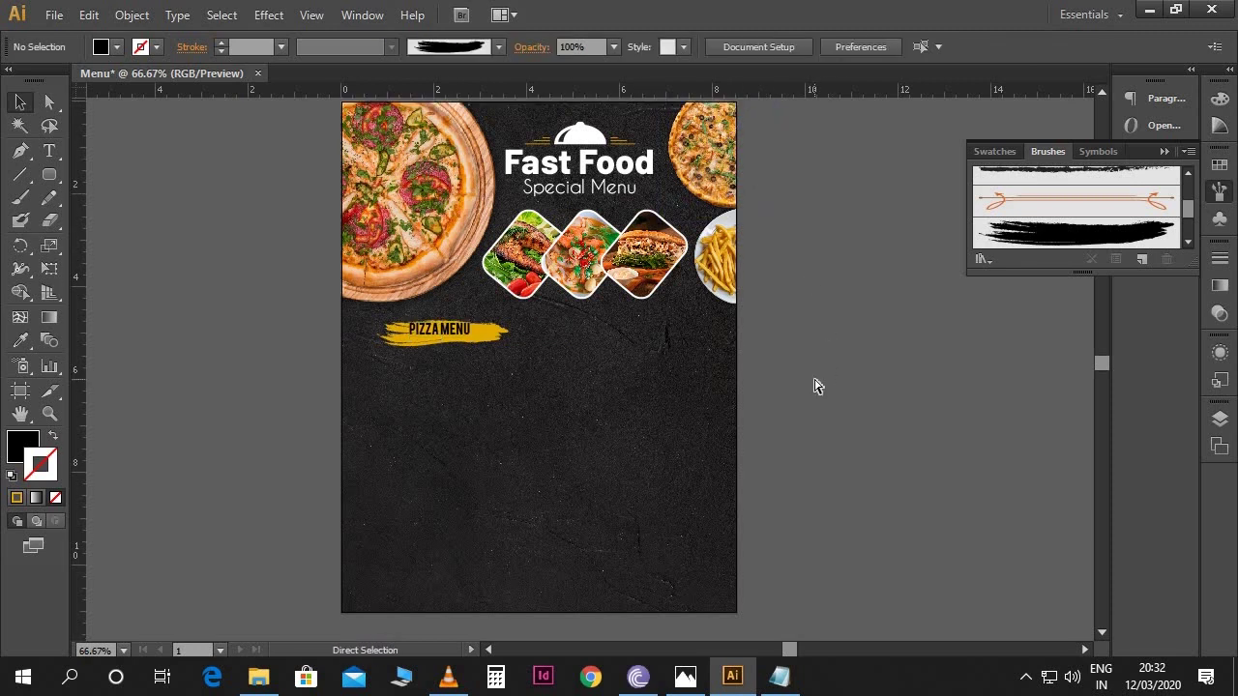
key("ctrl+=")
scroll(814, 386, "up", 2)
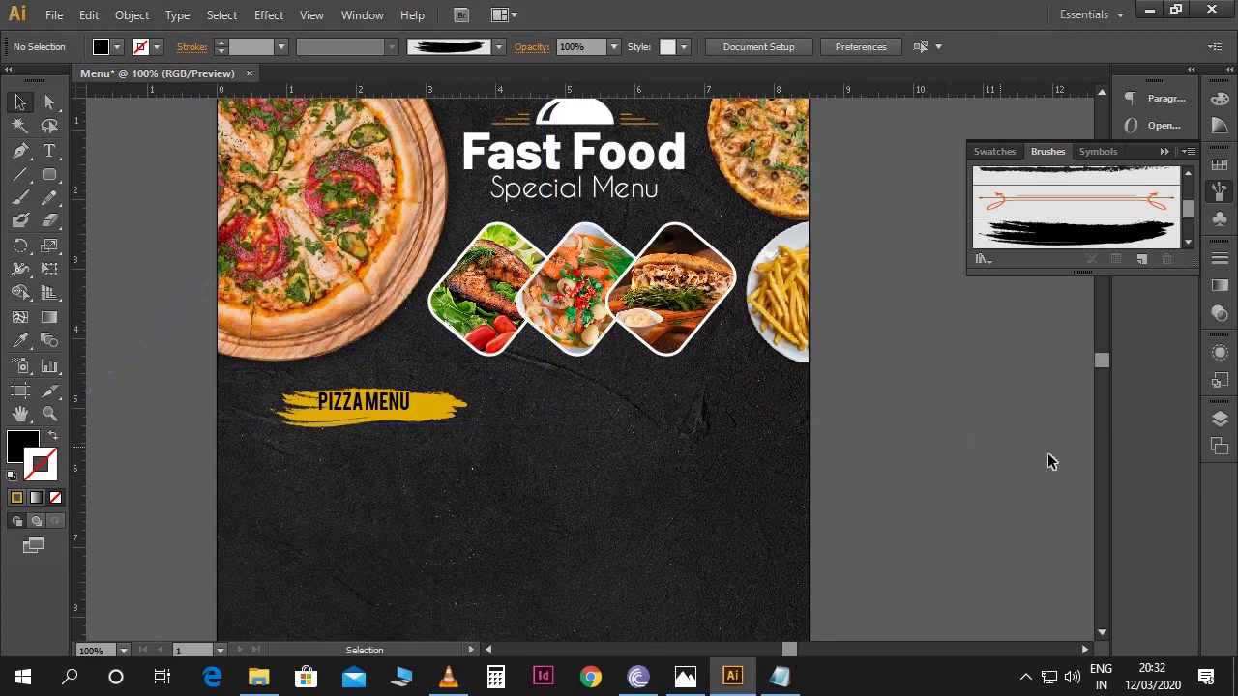
Lock the background image and food photo layers in the Layers panel.
left_click(1220, 419)
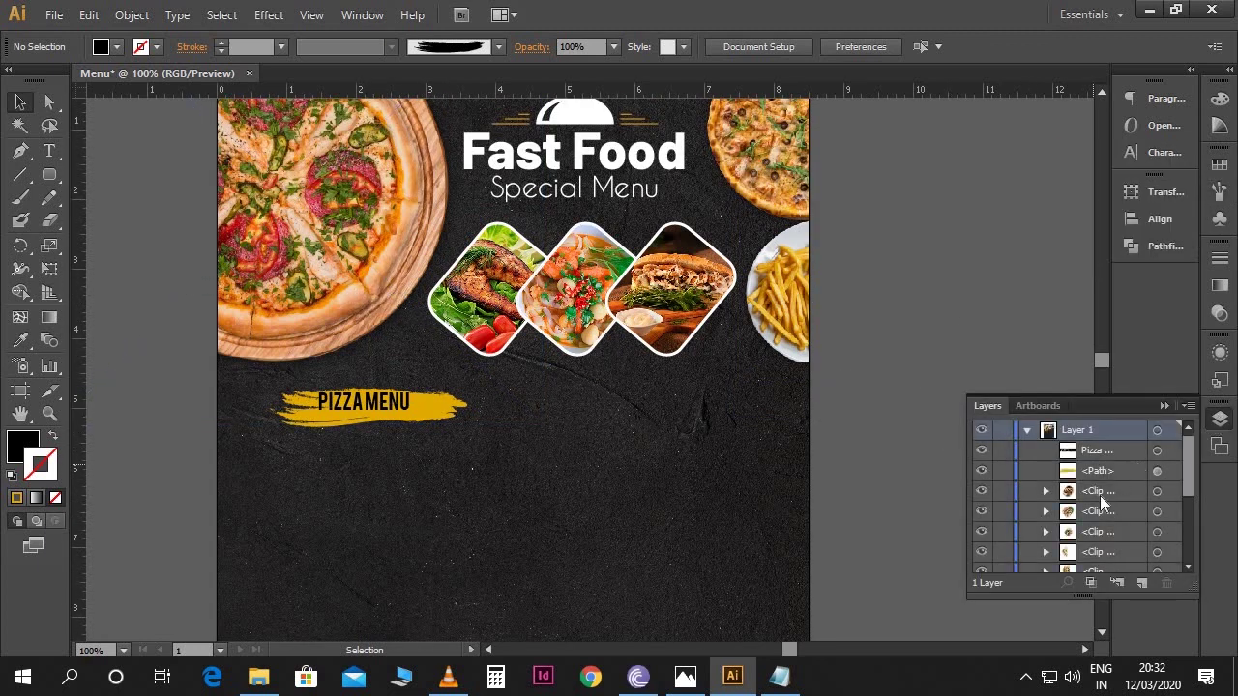
scroll(1032, 542, "down", 2)
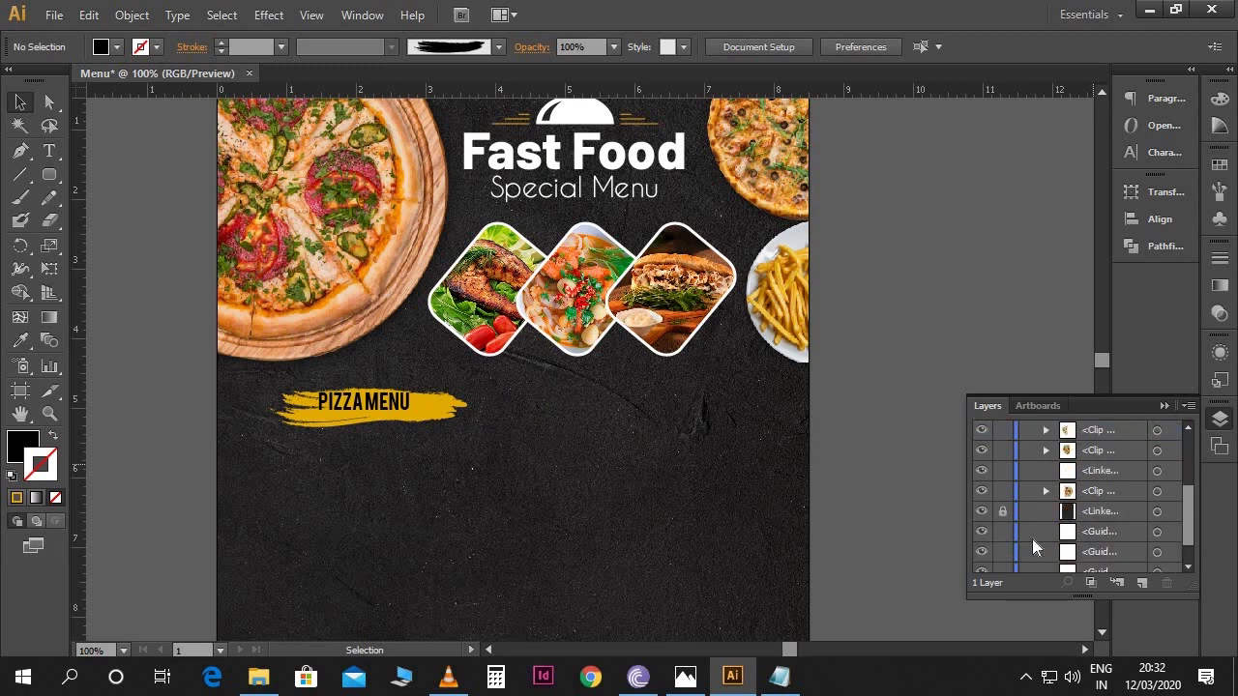
scroll(1008, 494, "up", 3)
scroll(1015, 513, "down", 5)
left_click(1004, 482)
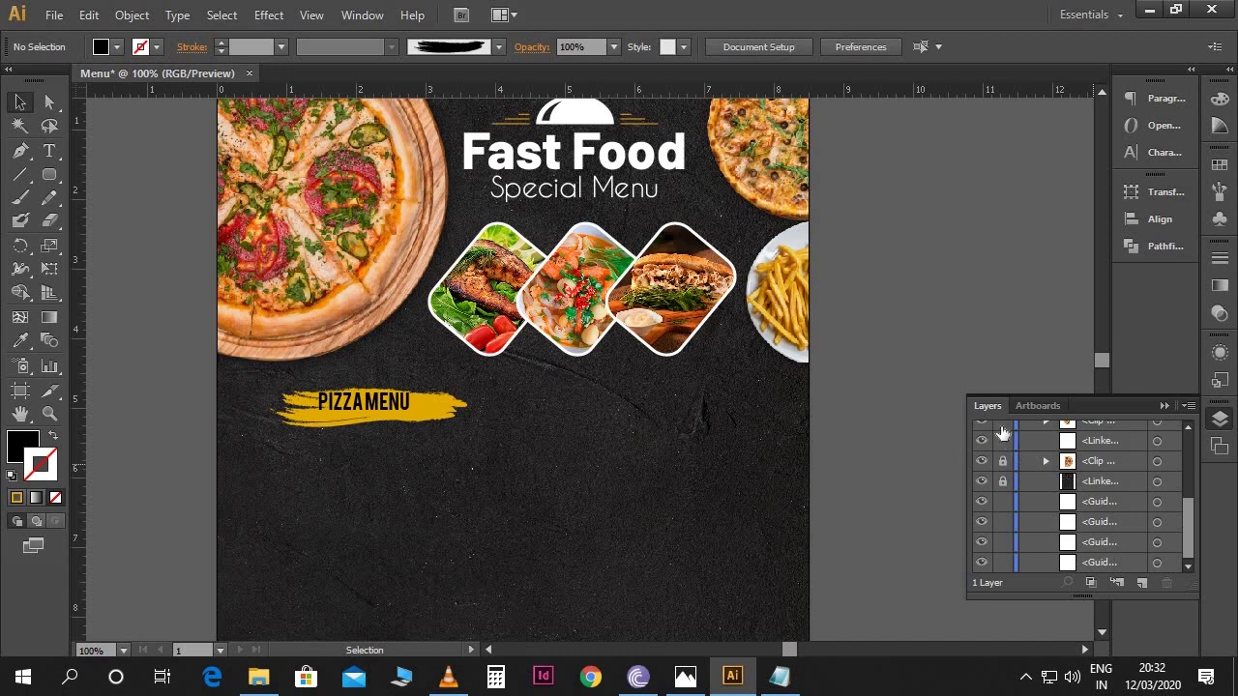
scroll(1030, 487, "up", 1)
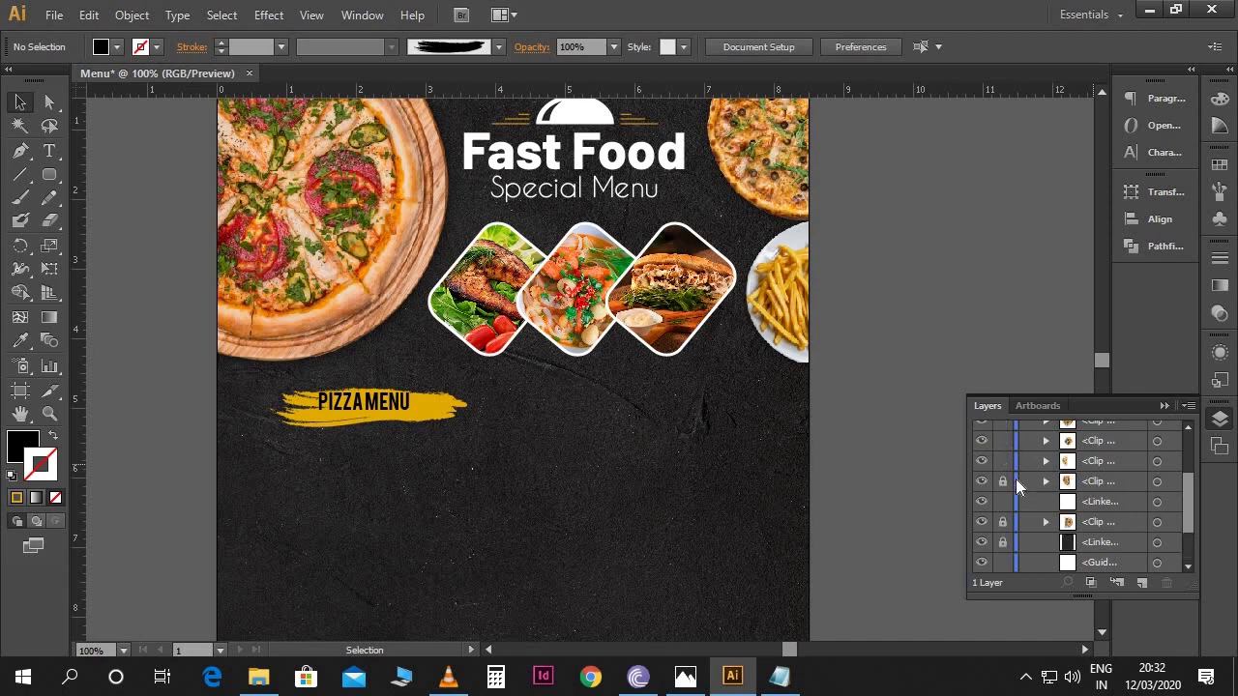
left_click(1003, 480)
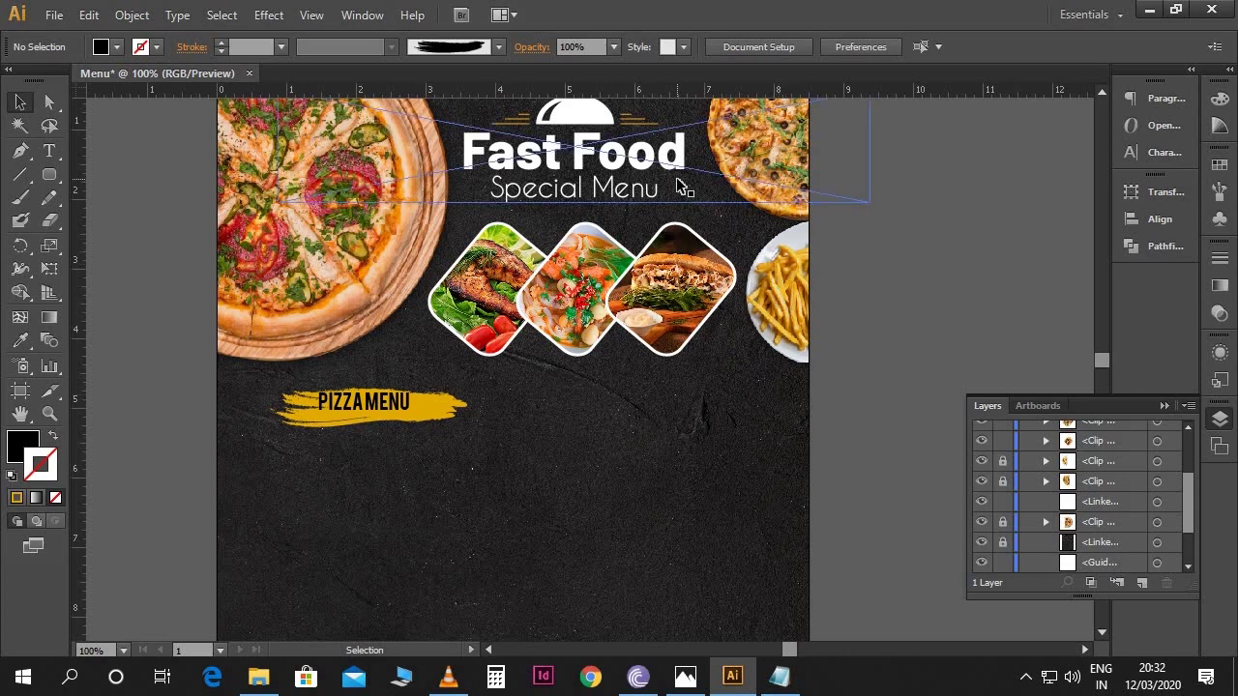
left_click(1002, 502)
left_click(1164, 405)
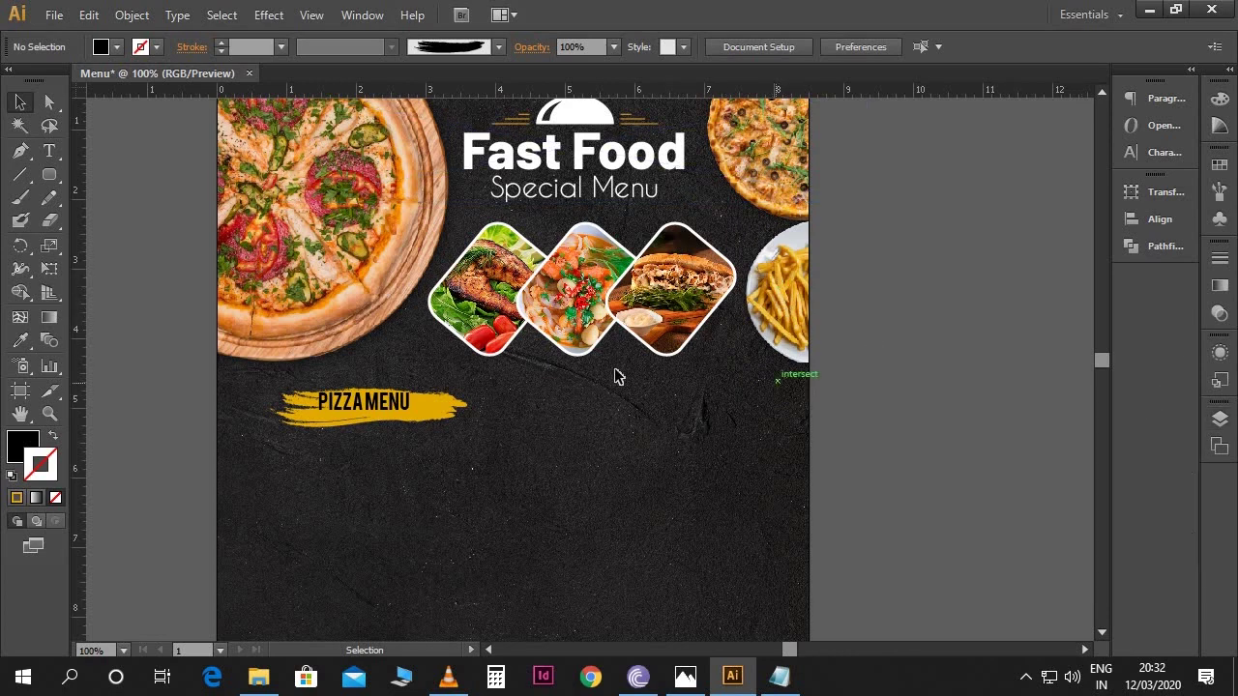
Nudge the PIZZA MENU text down slightly on its brush stroke.
left_click(420, 403)
left_click(385, 404)
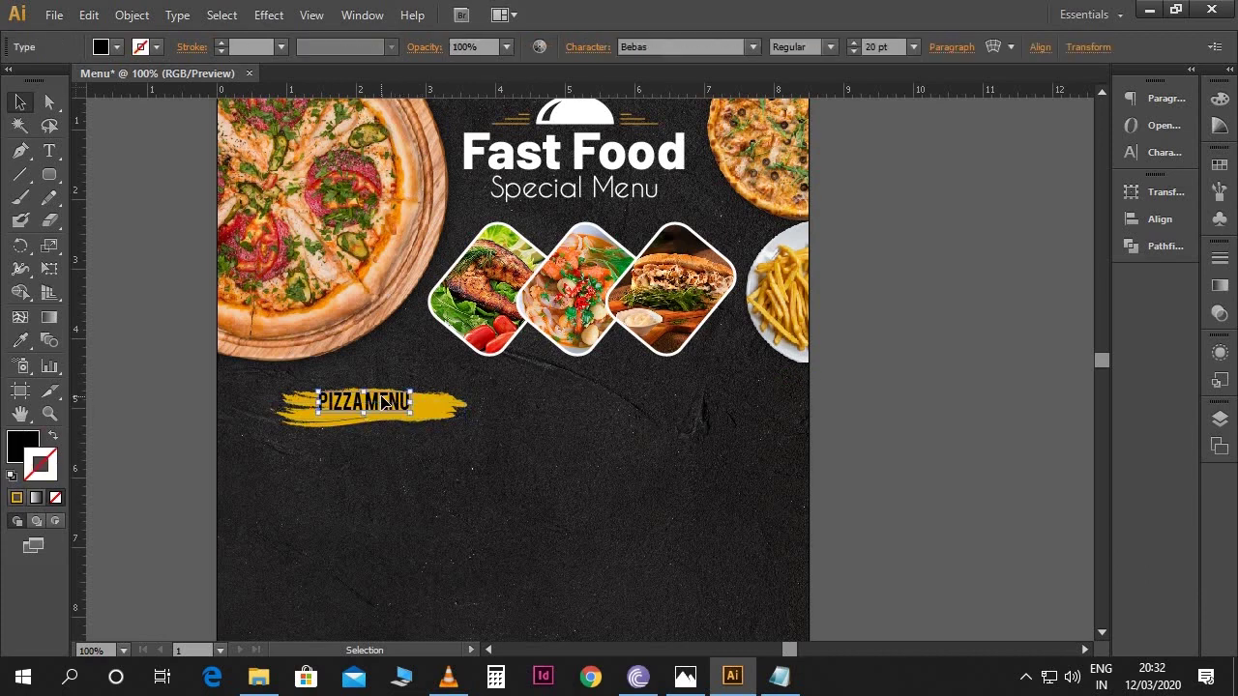
key("Down")
key("Down")
key("Down")
key("Down")
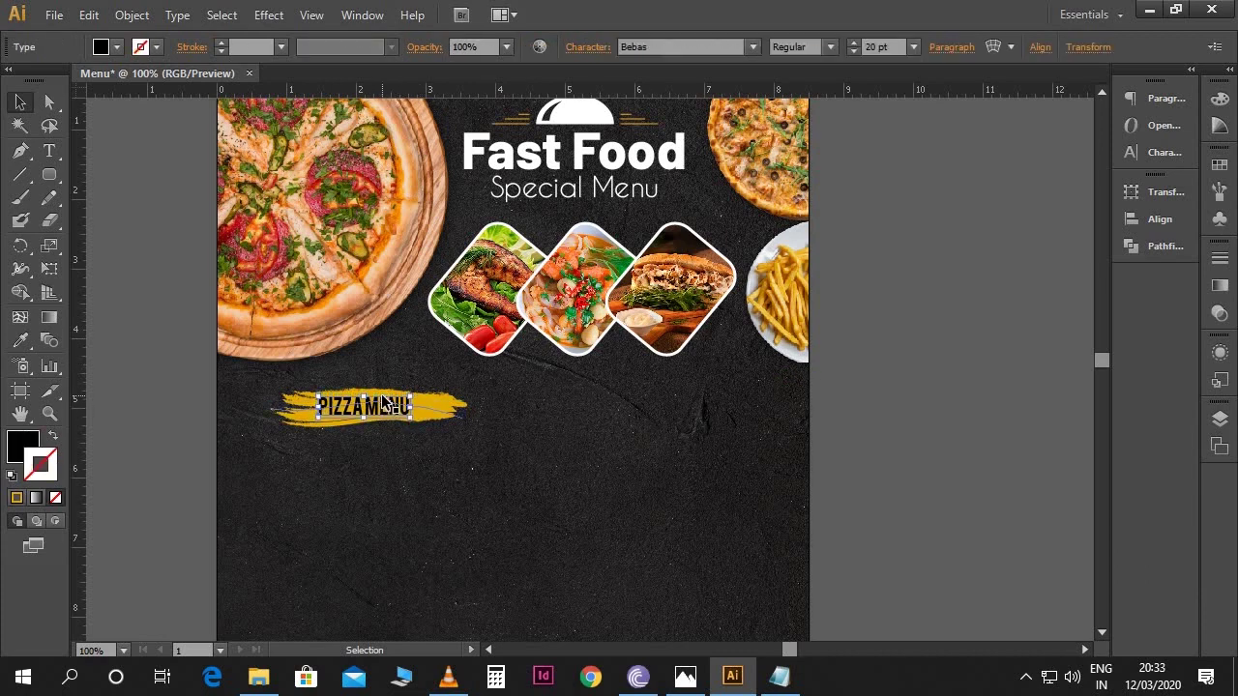
Duplicate the PIZZA MENU text and gold brush stroke into the right column.
left_click(900, 382)
left_click_drag(899, 381, 916, 314)
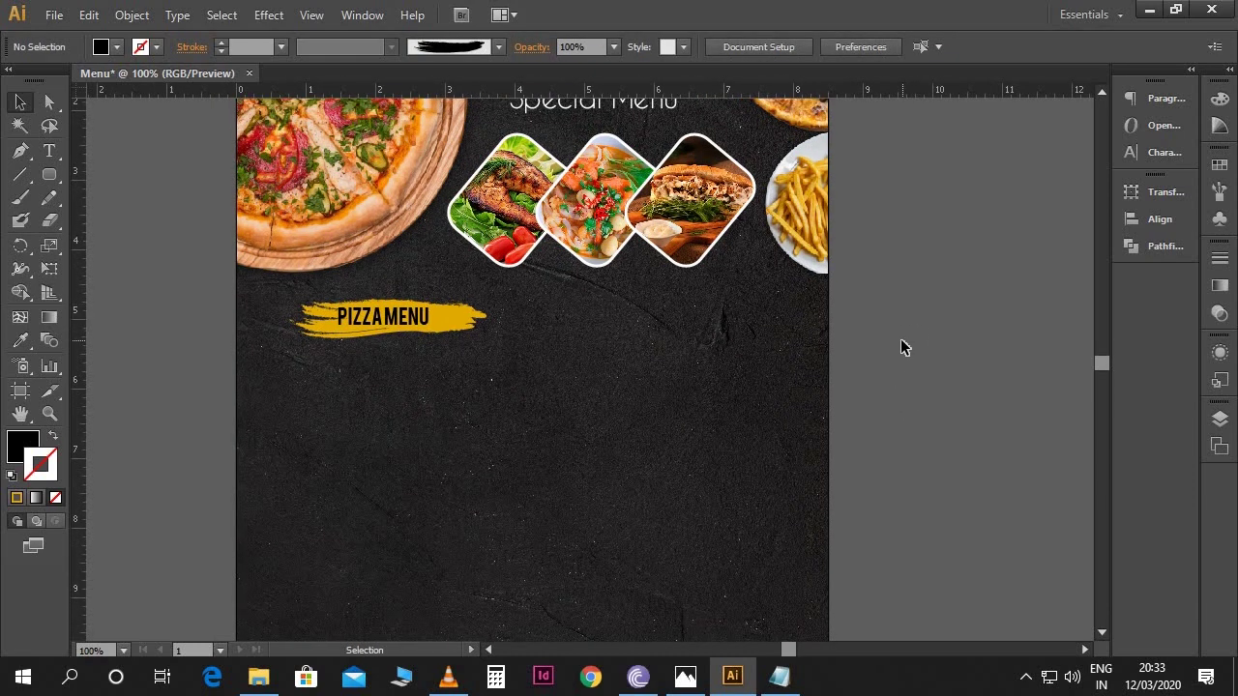
scroll(900, 345, "down", 1)
left_click(479, 296)
left_click(473, 293)
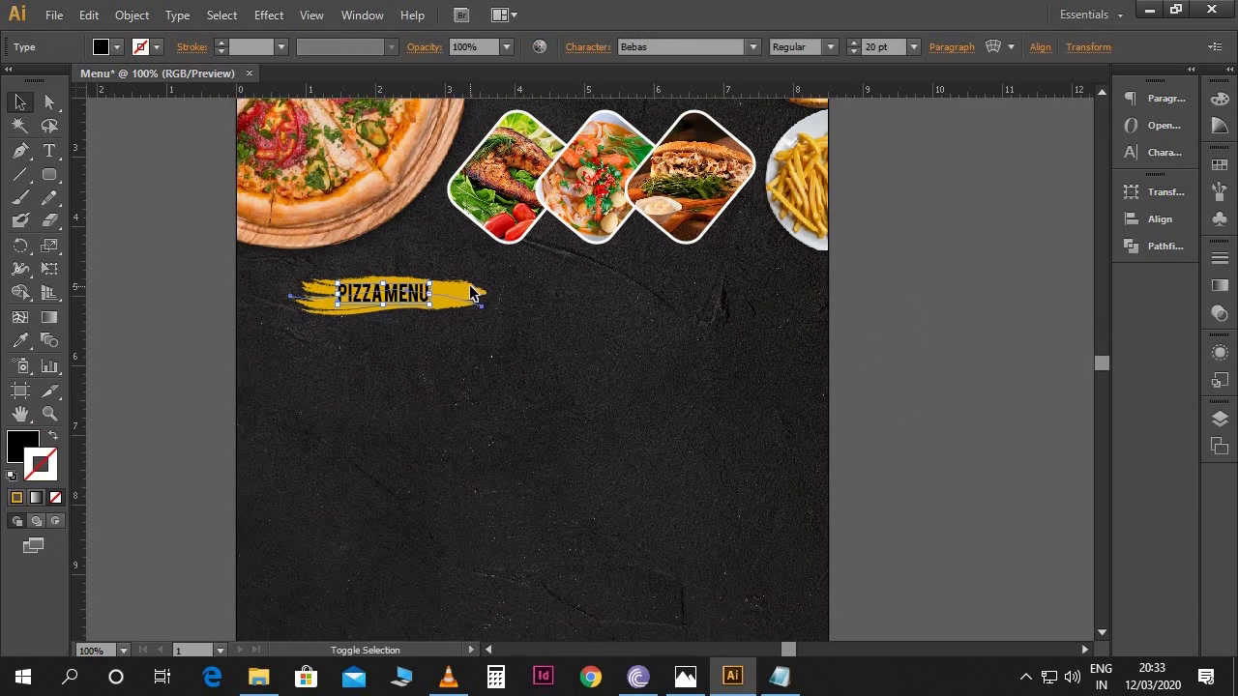
left_click(457, 299, "shift")
left_click_drag(457, 294, 749, 310)
left_click(938, 365)
Copy the food item paragraph from the Notepad notes and turn on the guides.
scroll(938, 366, "up", 1)
key("space")
left_click_drag(939, 364, 903, 476)
scroll(864, 525, "down", 3)
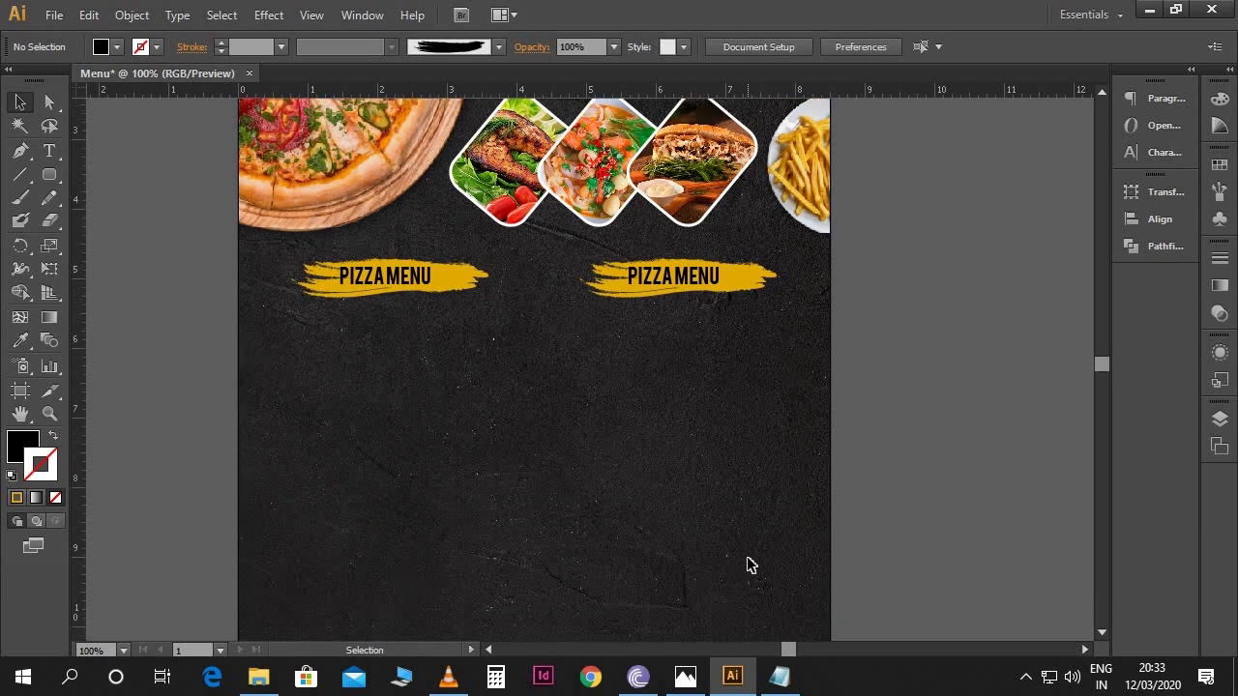
scroll(377, 400, "down", 1)
left_click(779, 676)
left_click_drag(441, 257, 165, 204)
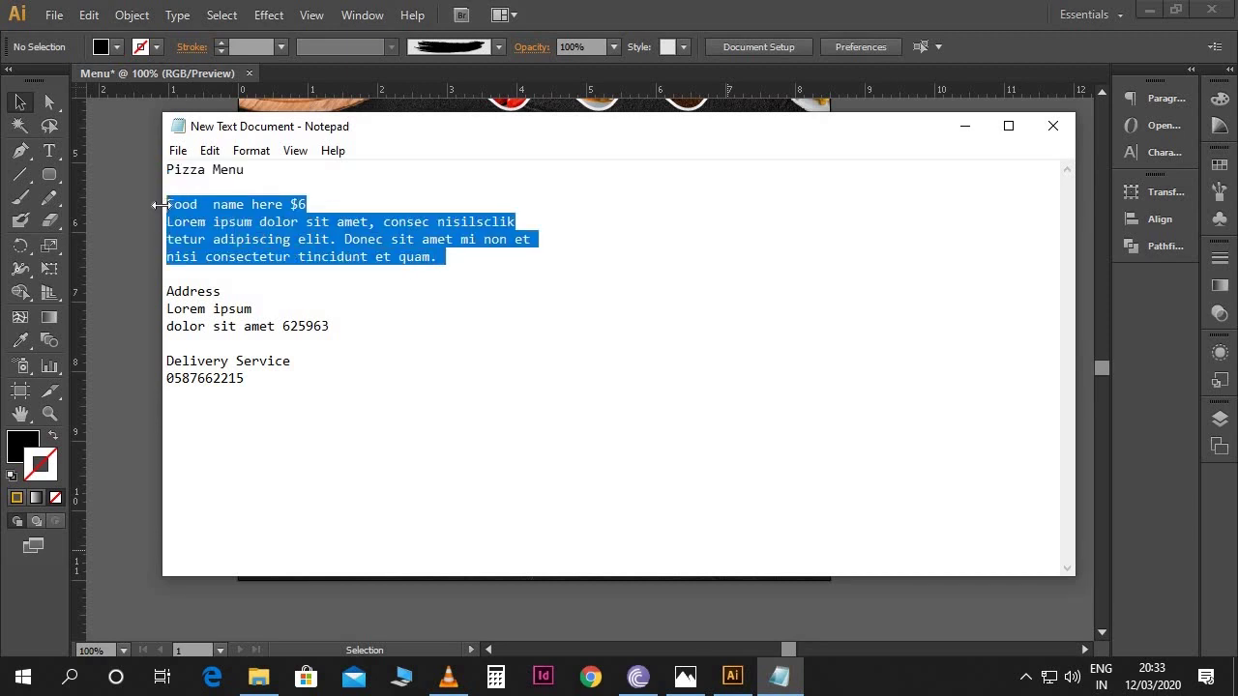
left_click(964, 125)
key("ctrl+semicolon")
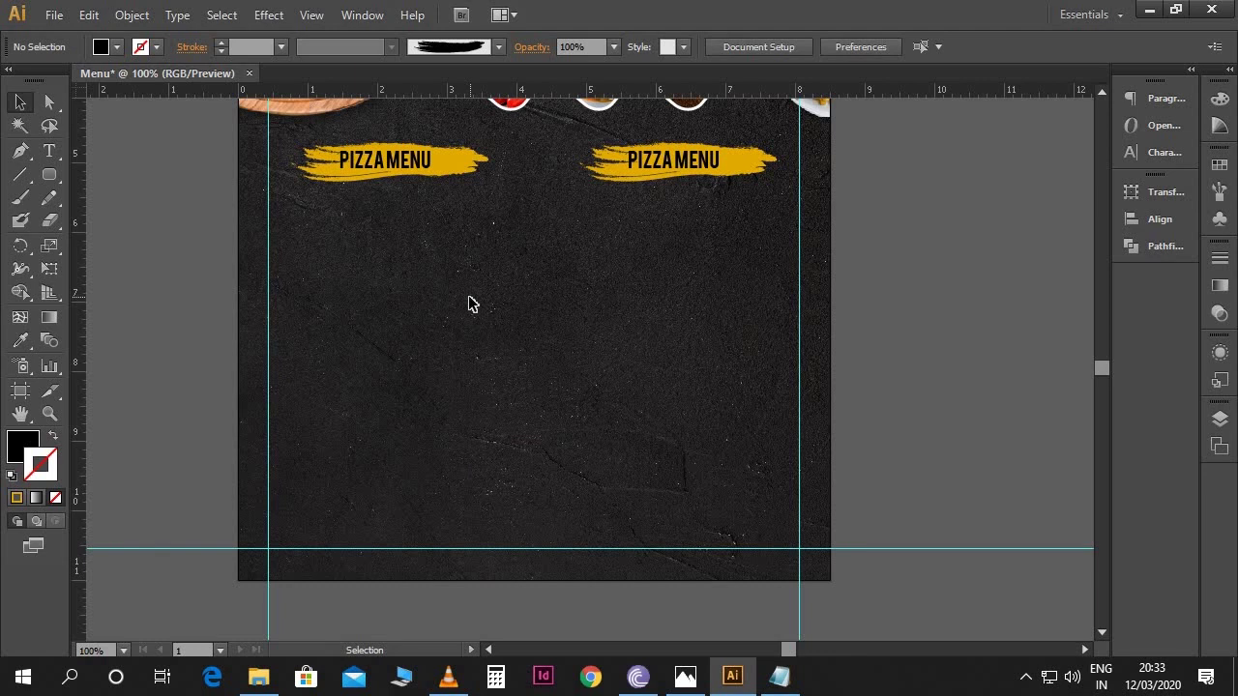
key("t")
Paste the food item text into an area text box under the left banner at 5 pt.
left_click_drag(268, 201, 525, 295)
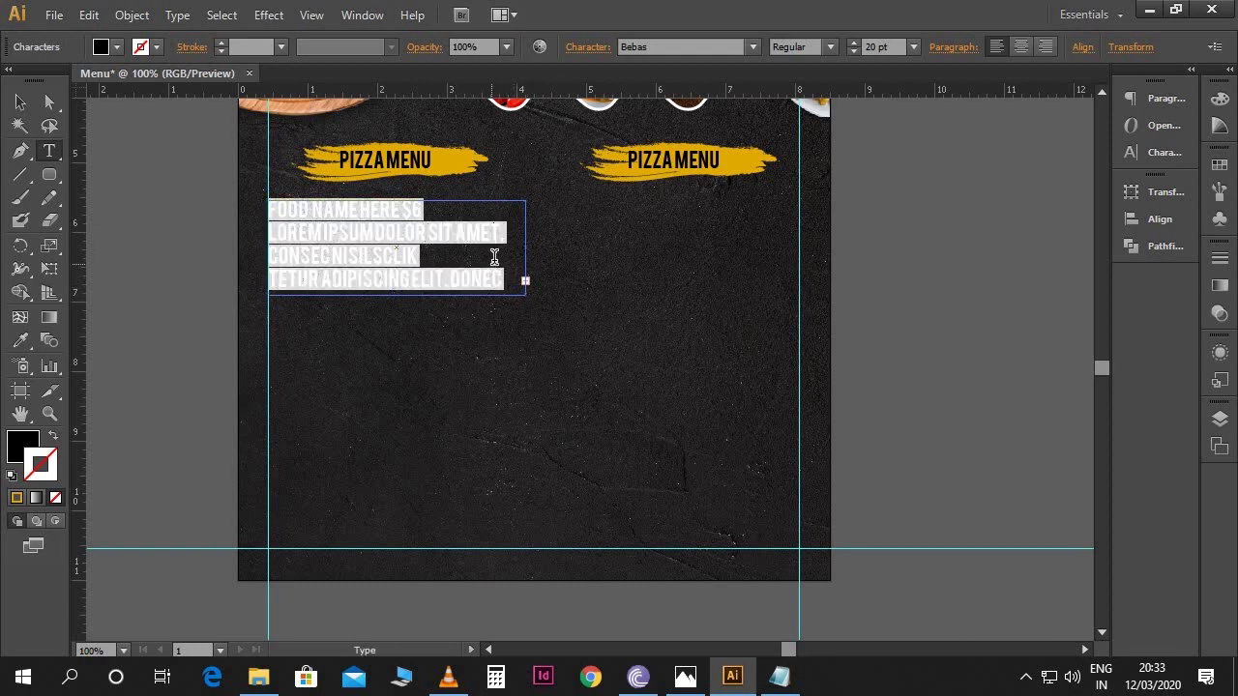
left_click(894, 47)
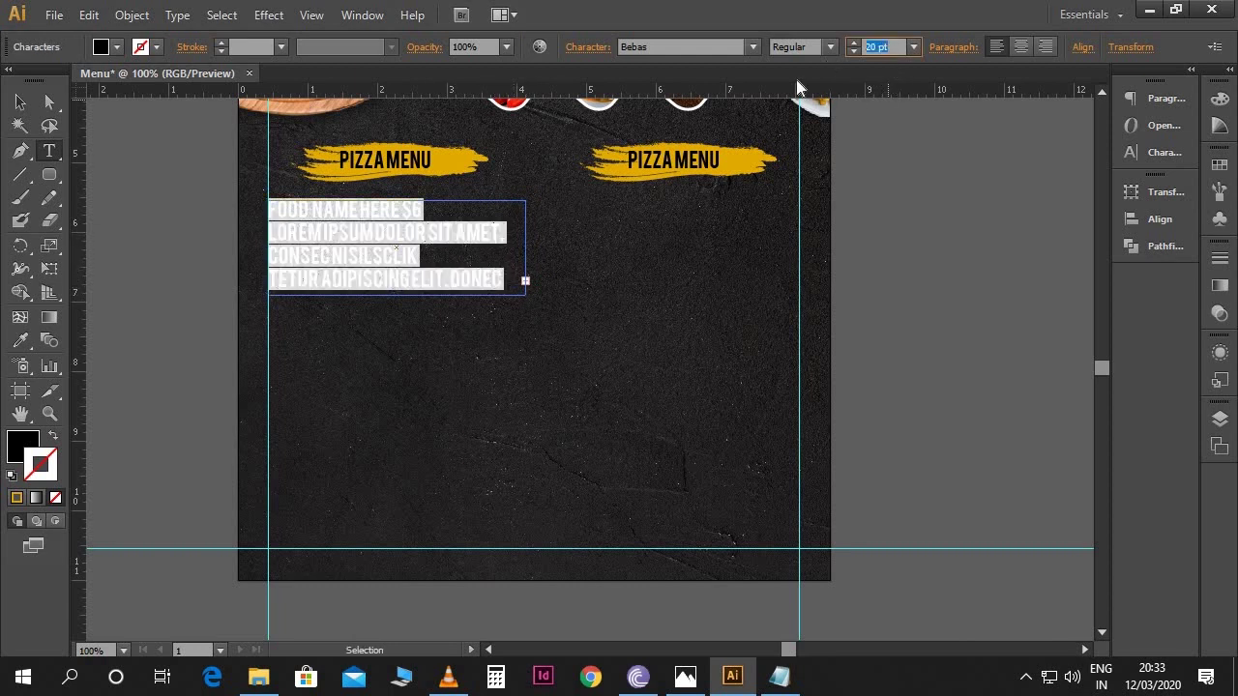
type("5")
key("Return")
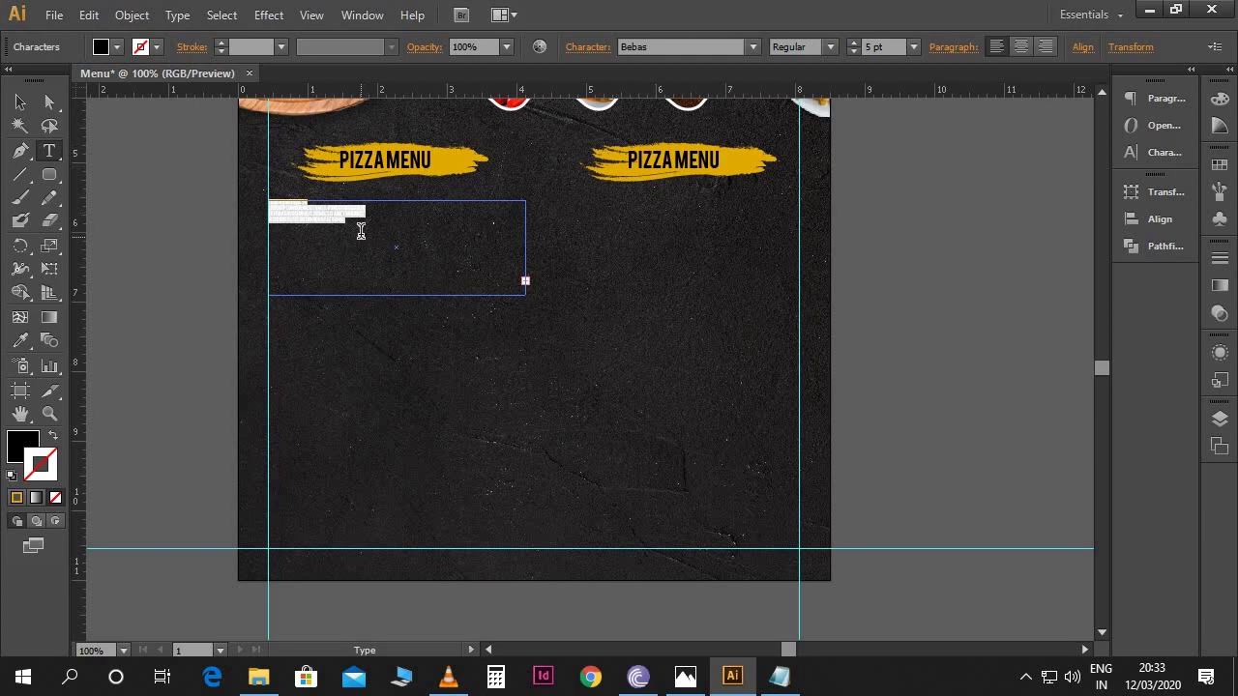
left_click(362, 229)
Make all the food item text white.
key("ctrl+equal")
scroll(371, 222, "up", 1)
scroll(371, 222, "up", 1)
scroll(157, 198, "left", 1)
key("ctrl+a")
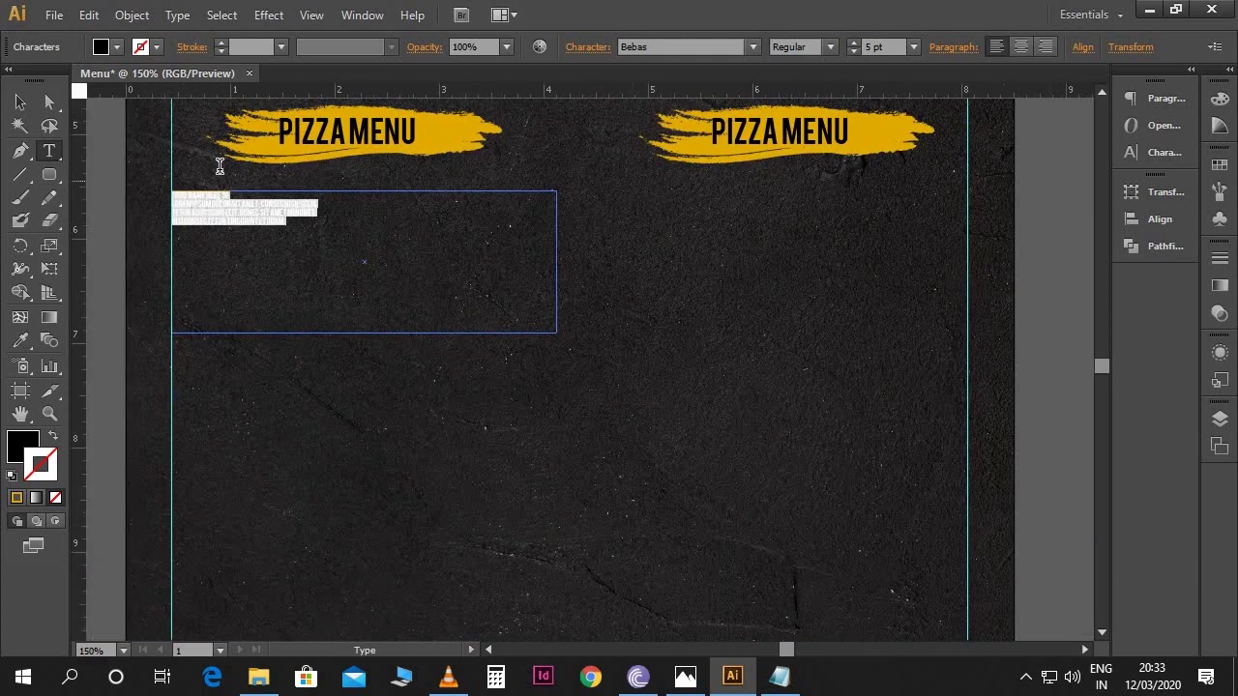
left_click(1220, 99)
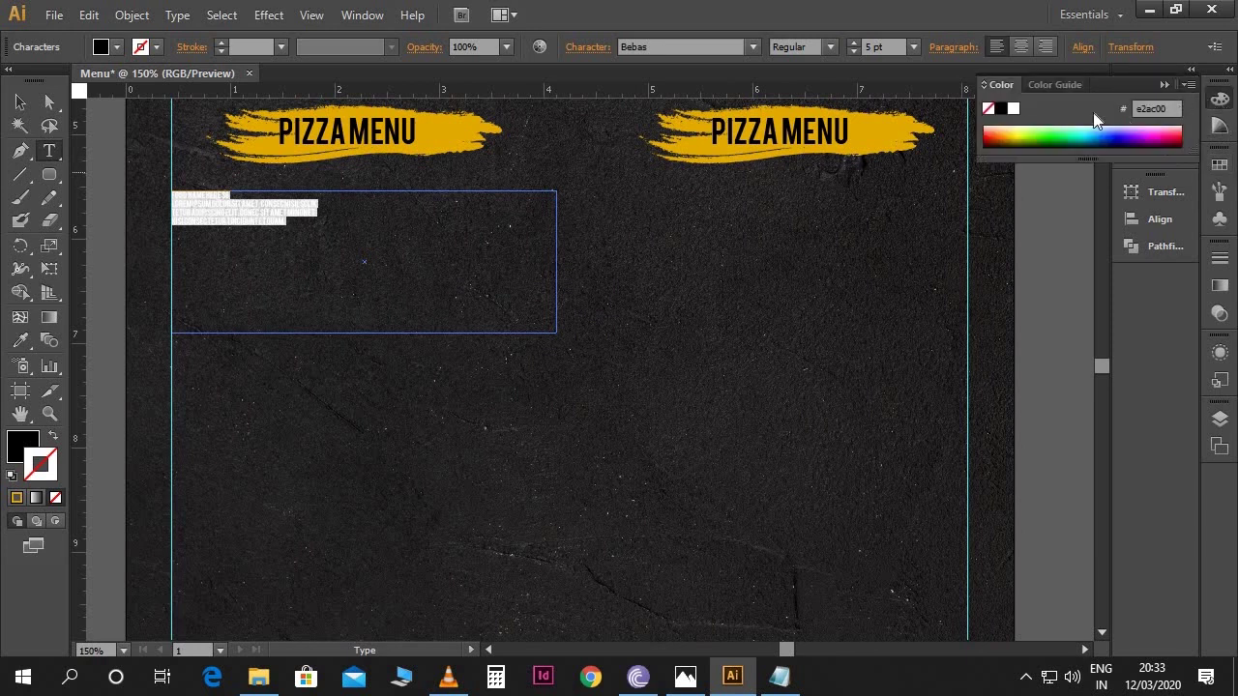
left_click(1012, 109)
key("Escape")
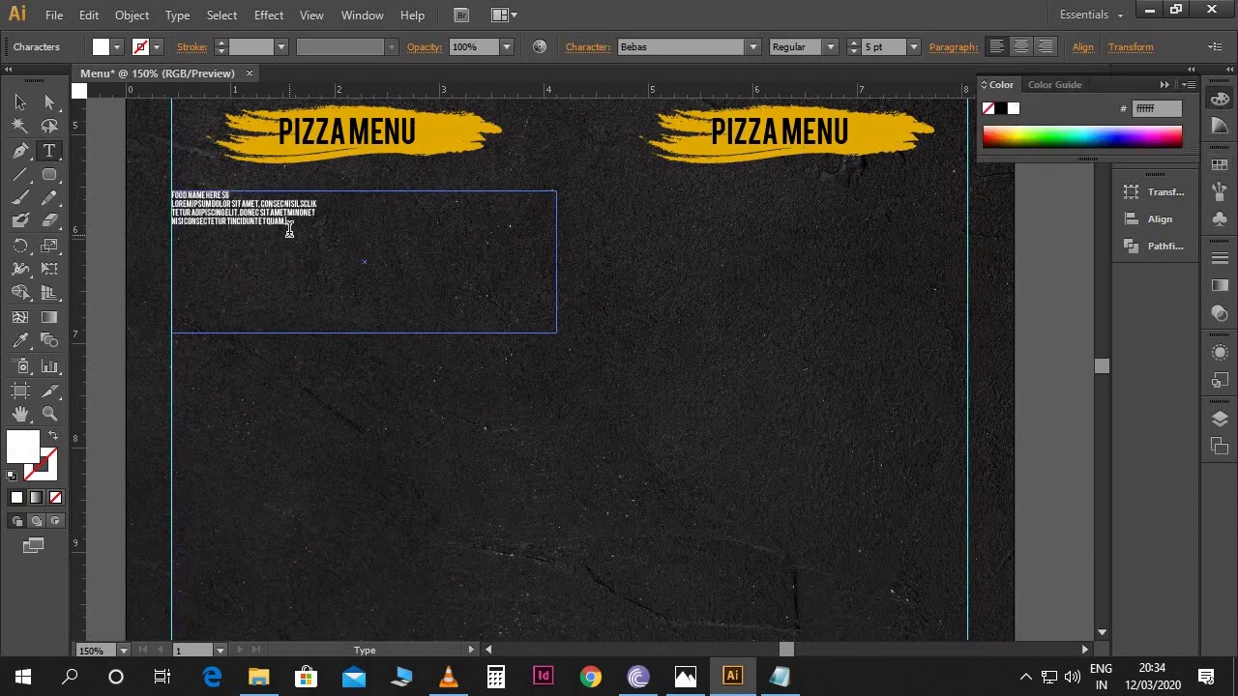
Set the three description lines to the Roboto font.
key("ctrl+equal")
key("ctrl+equal")
scroll(295, 232, "up", 3)
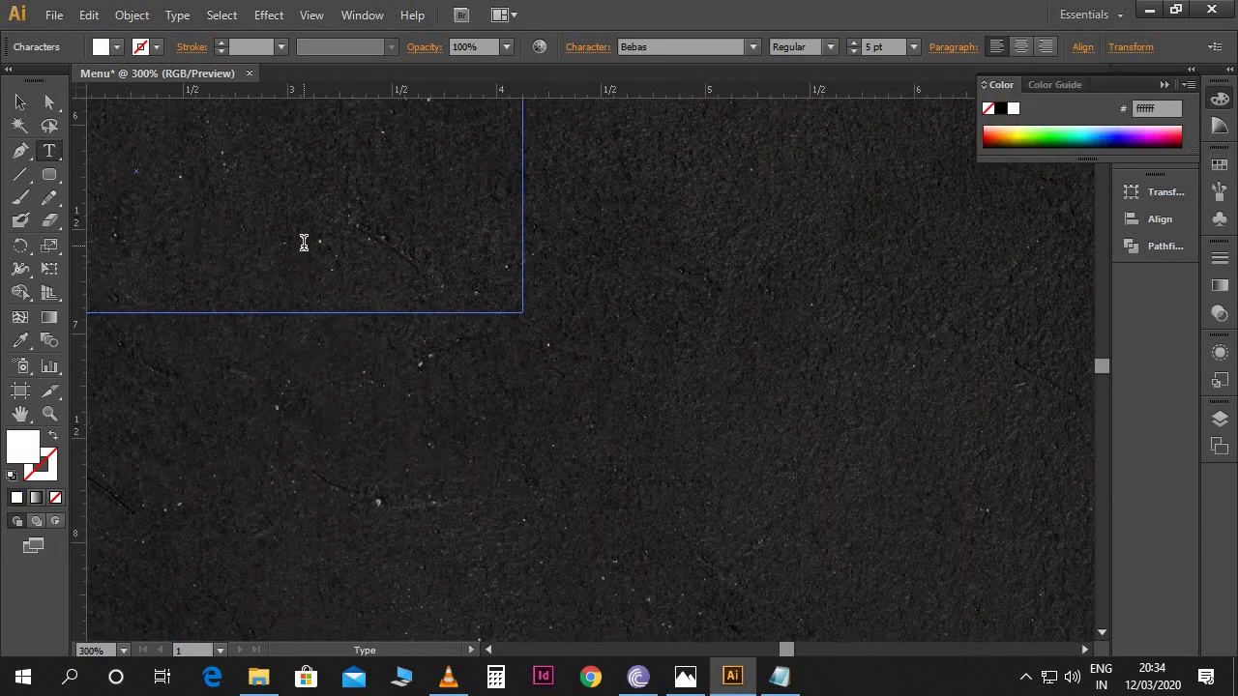
left_click(20, 101)
left_click_drag(210, 193, 596, 467)
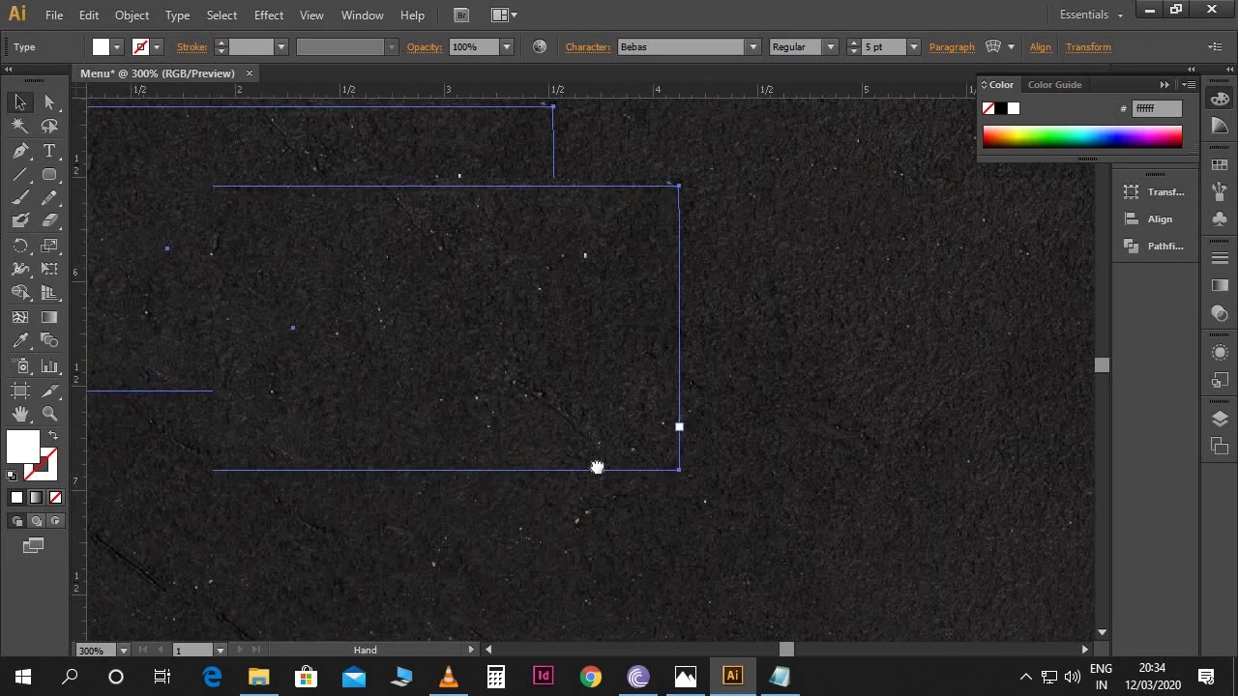
left_click_drag(506, 422, 600, 390)
key("t")
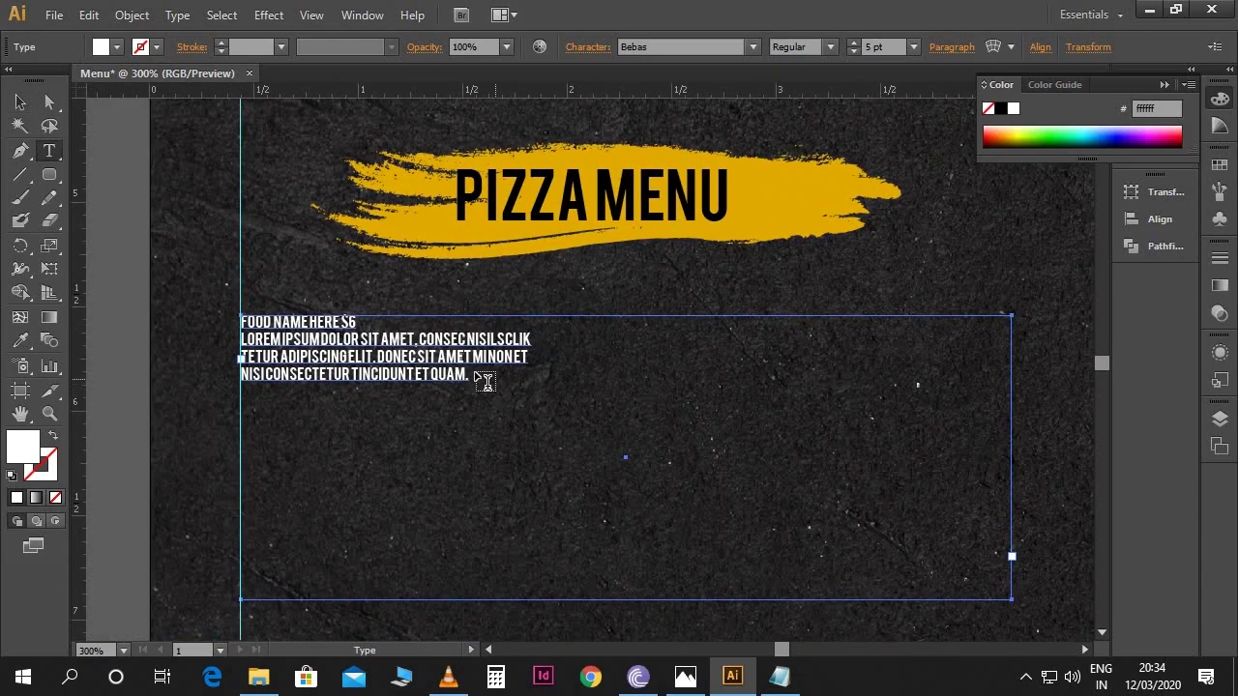
left_click(468, 374)
left_click_drag(474, 375, 206, 343)
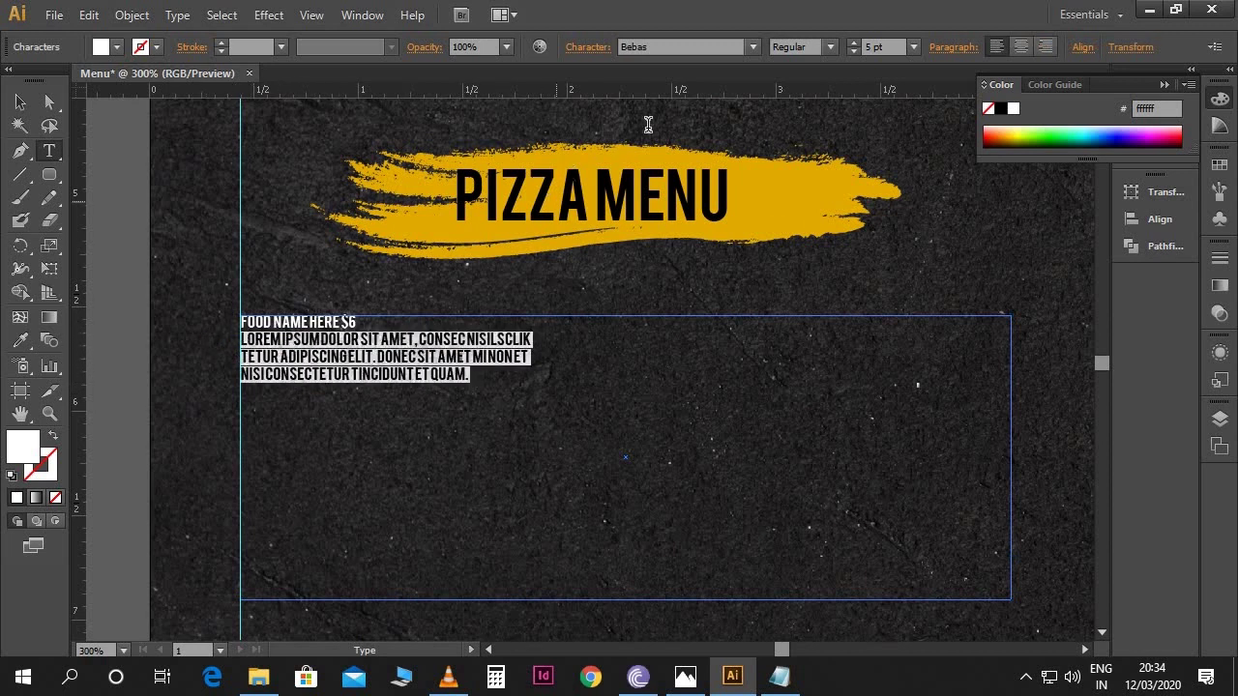
left_click(677, 46)
type("Roboto")
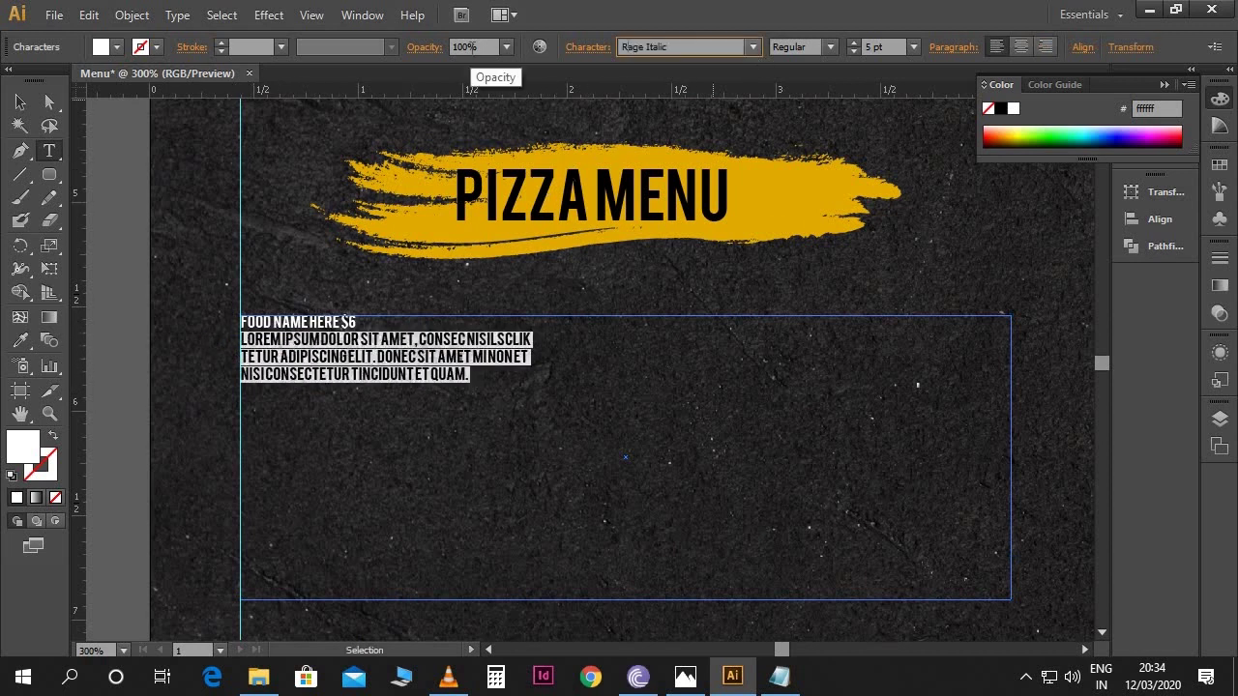
key("Return")
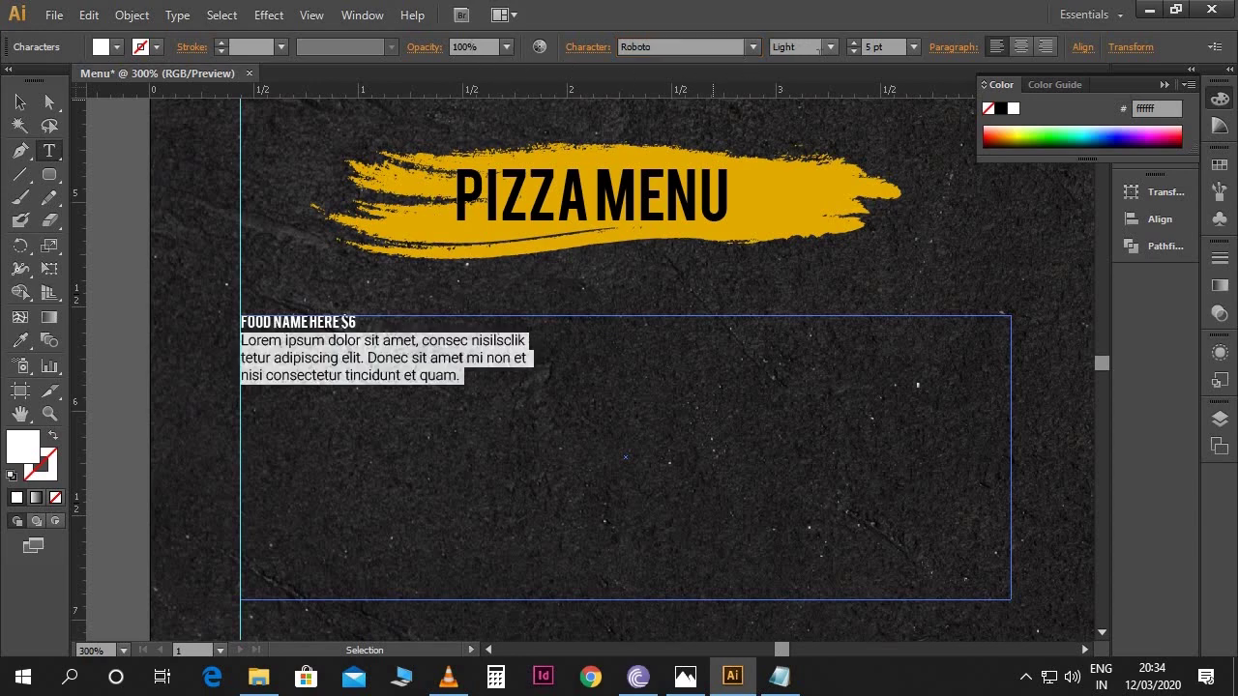
Make the description lines Roboto Thin at 13.5 pt.
left_click(830, 46)
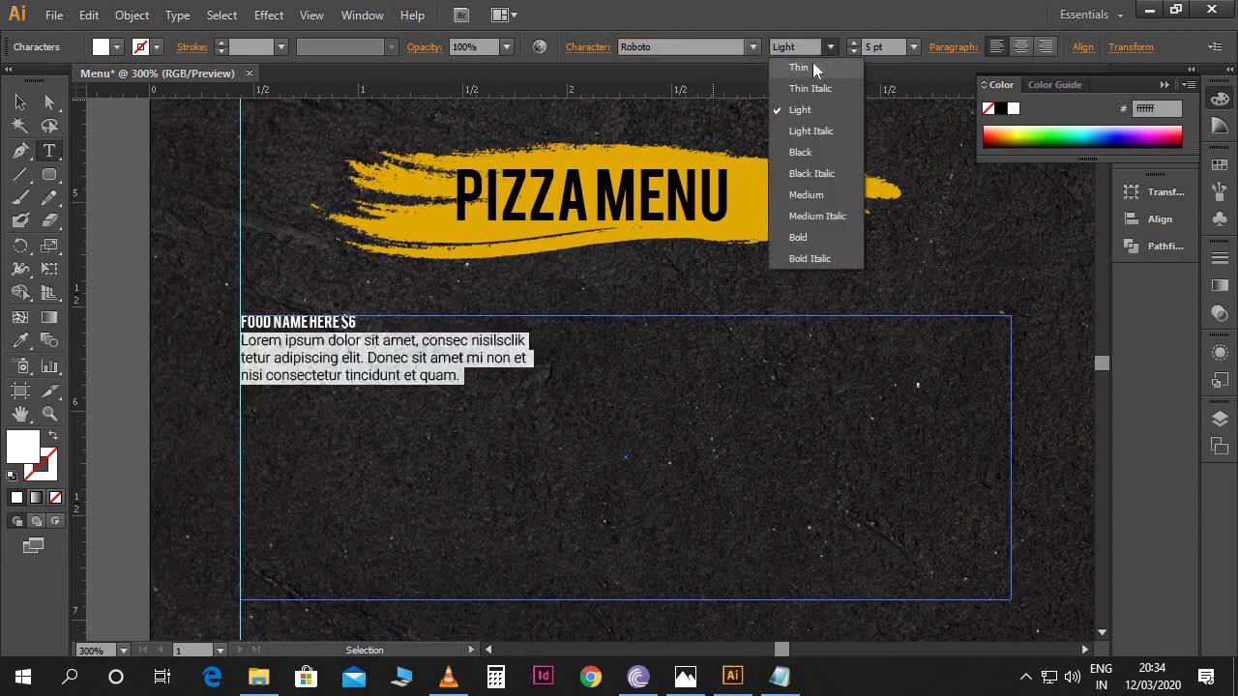
left_click(815, 66)
left_click(877, 50)
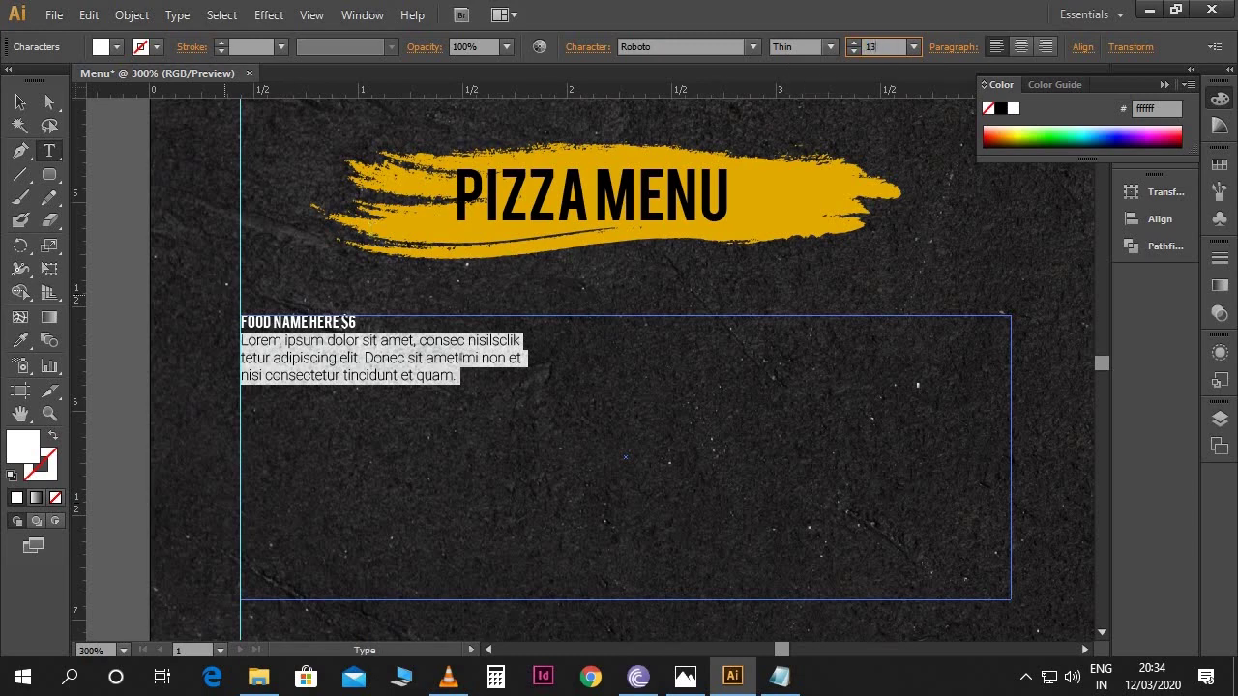
key("Return")
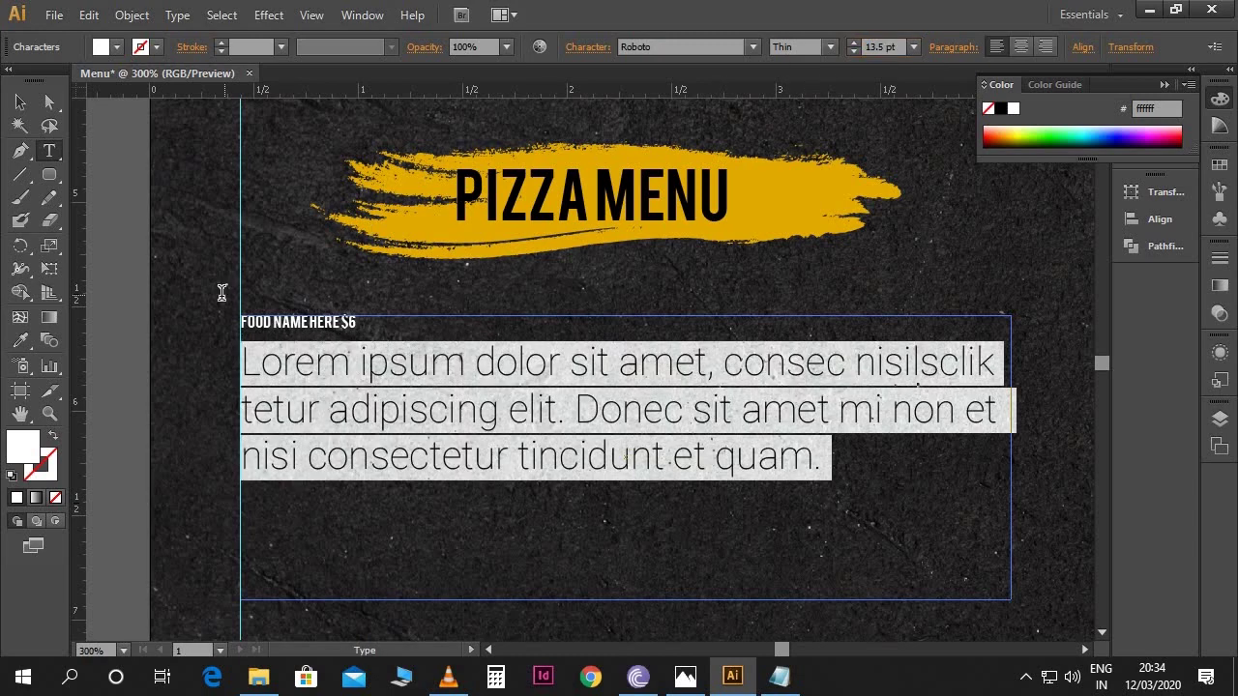
left_click(680, 447)
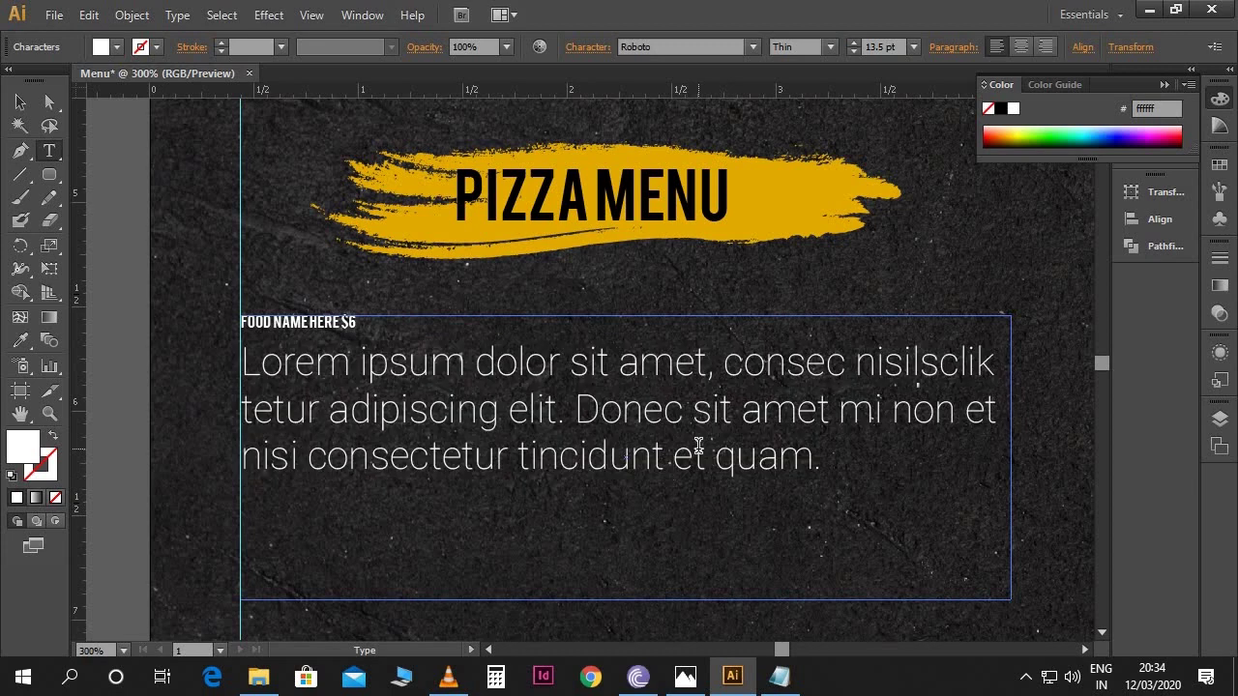
Enlarge the FOOD NAME HERE heading to 17.5 pt and tab $6 to the right edge.
left_click_drag(368, 325, 236, 321)
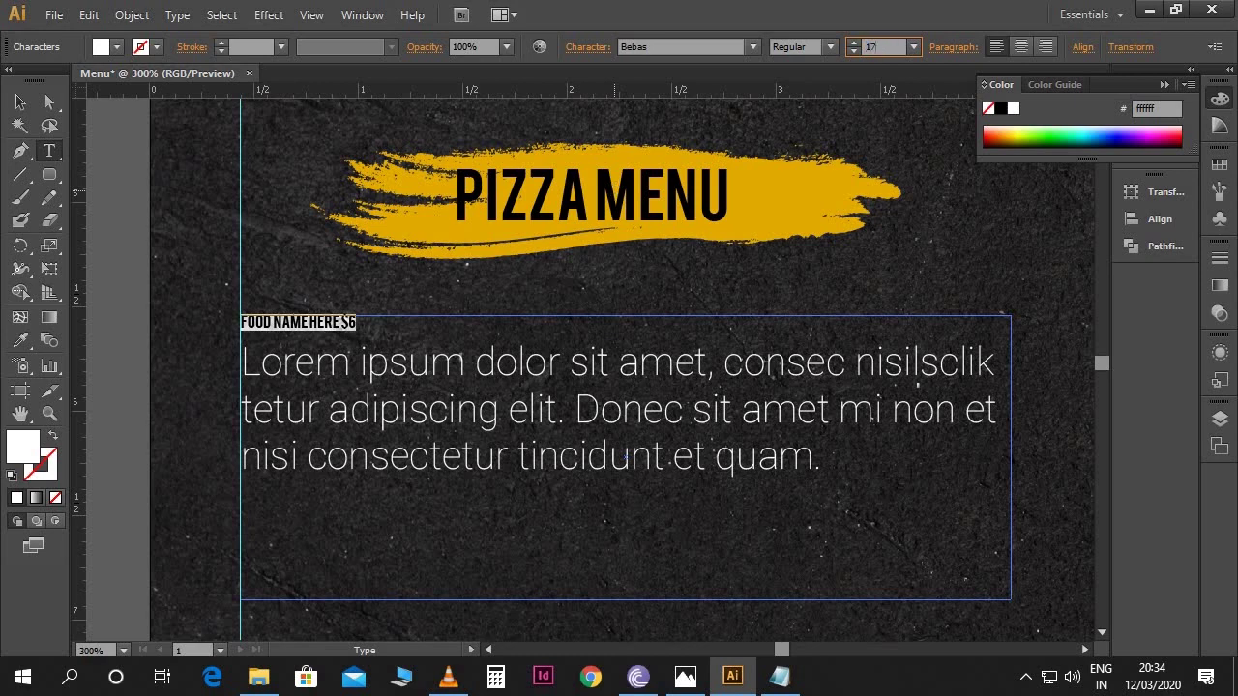
key("Return")
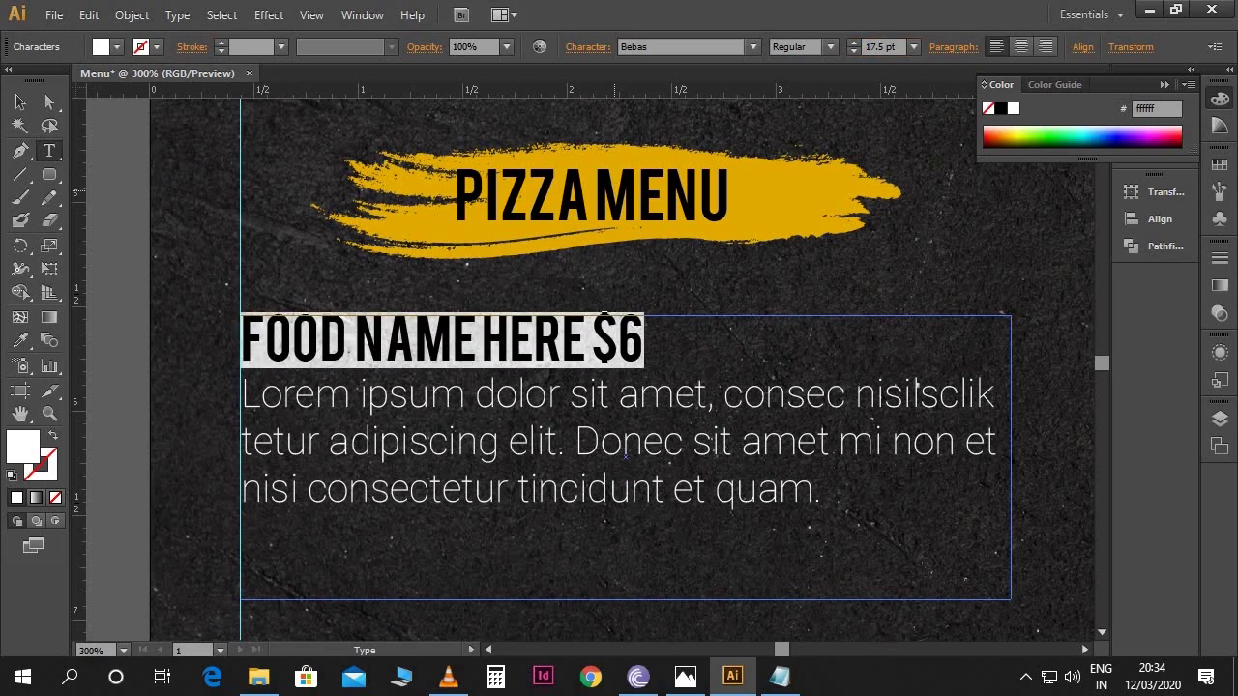
left_click(600, 341)
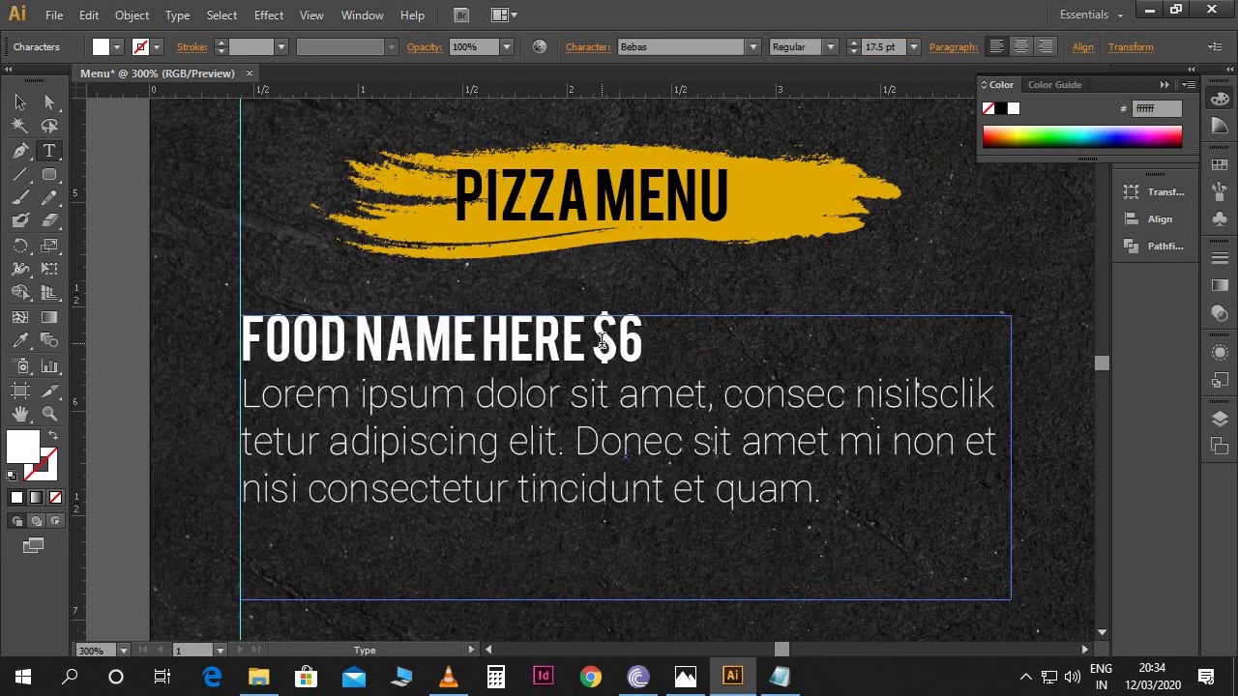
key("Tab")
key("Tab")
key("Tab")
key("alt+Right")
key("alt+Right")
key("alt+Right")
key("alt+Right")
key("alt+Right")
key("alt+Right")
key("alt+Right")
key("alt+Right")
key("alt+Right")
key("alt+Right")
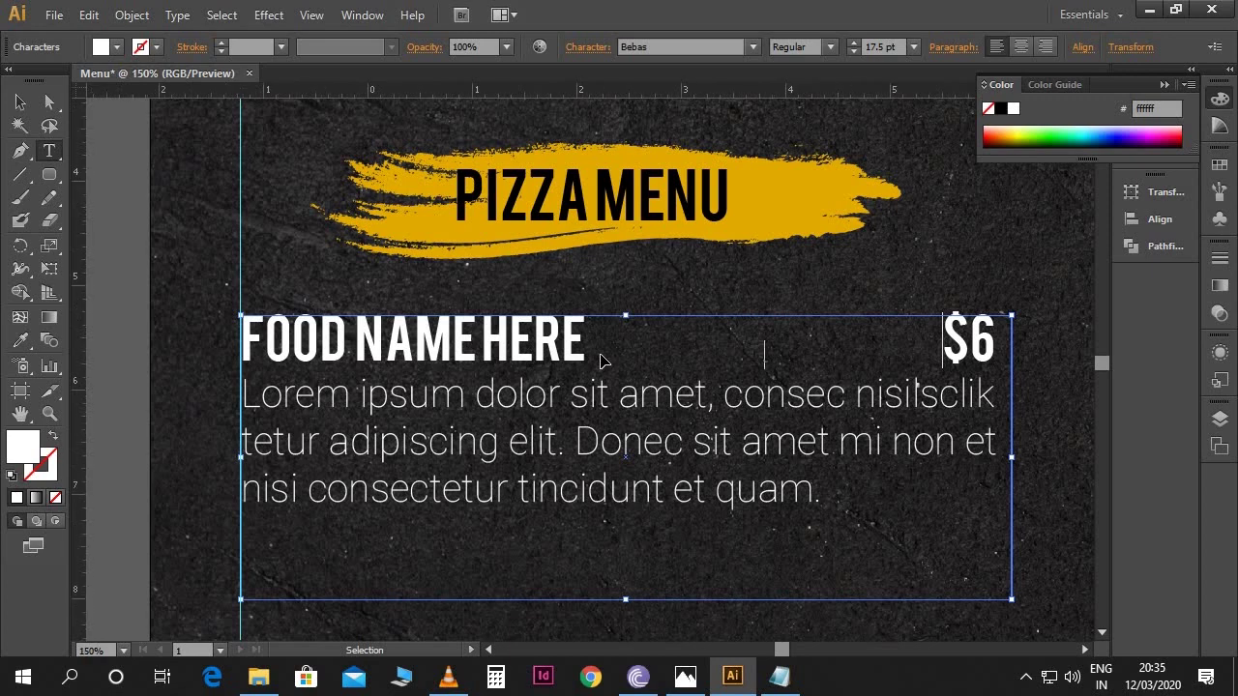
key("ctrl+minus")
key("ctrl+minus")
left_click(21, 101)
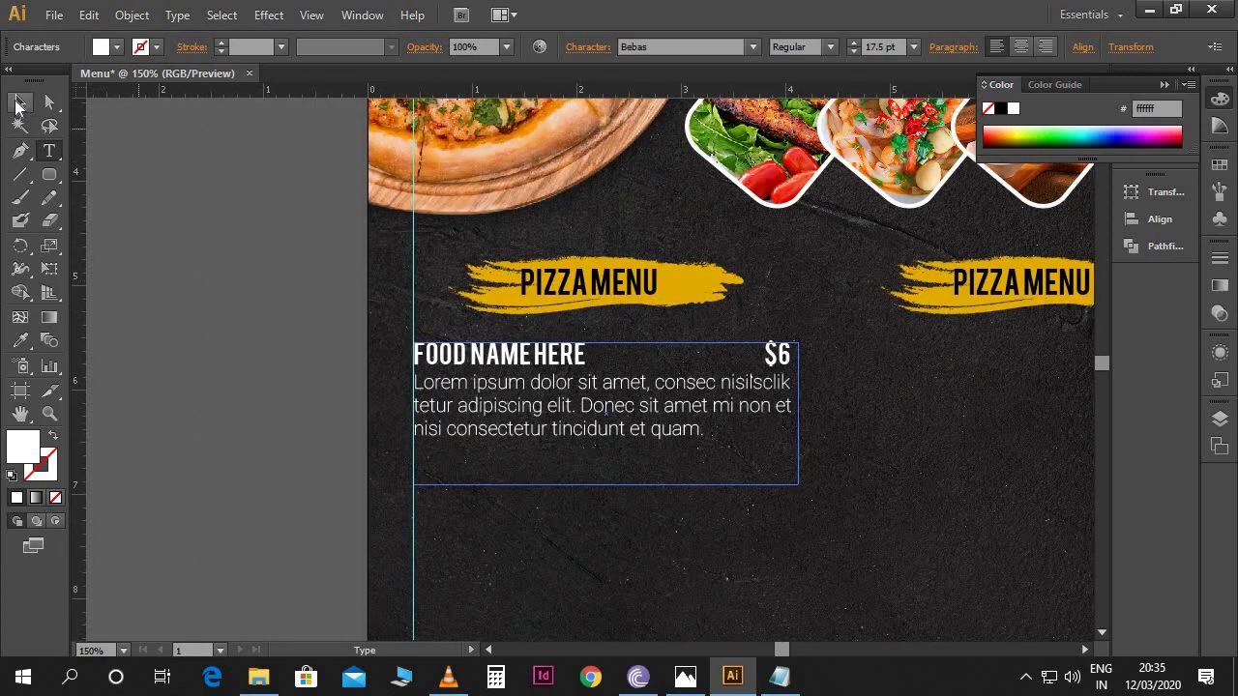
left_click(295, 390)
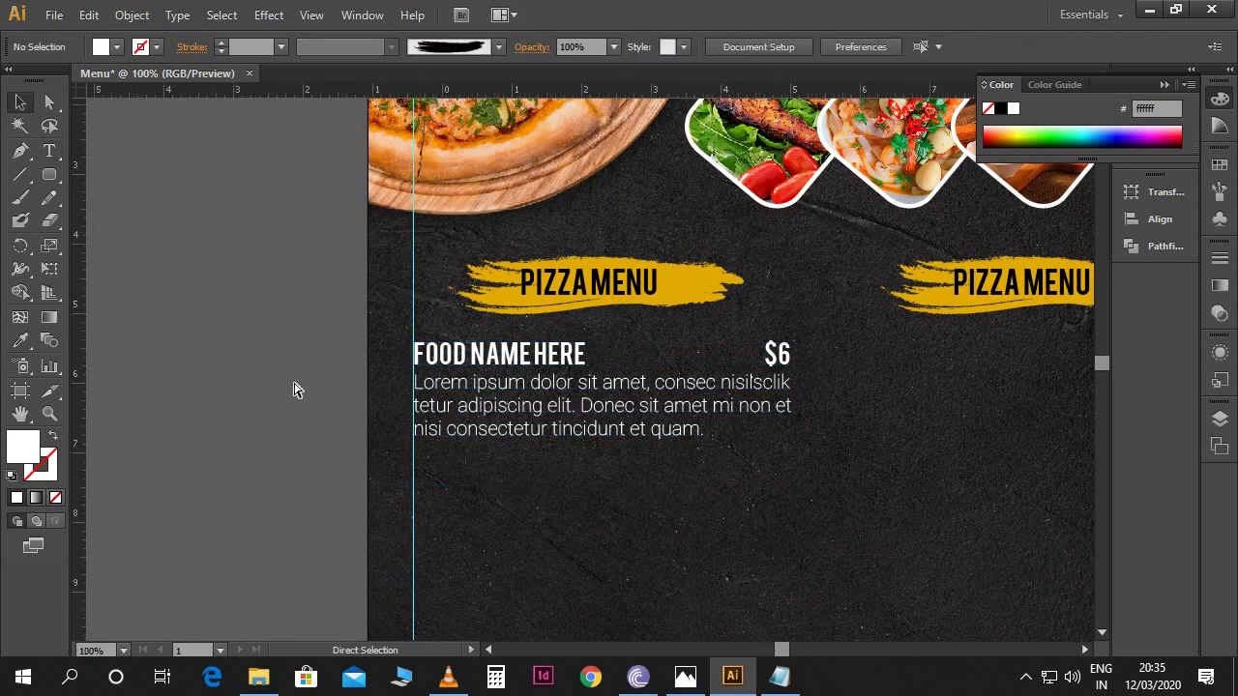
Copy the menu item into the right column, shorten the left frame, and align both.
key("ctrl+minus")
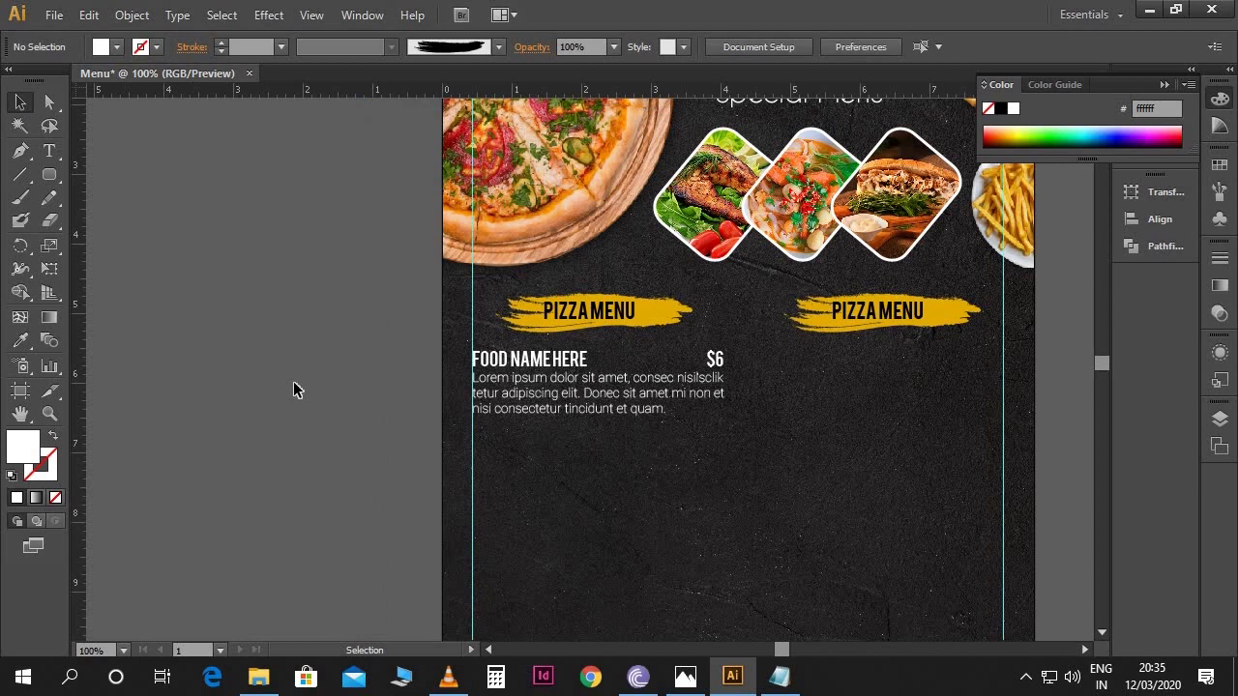
left_click_drag(522, 418, 665, 407)
scroll(525, 331, "down", 1)
left_click(505, 343)
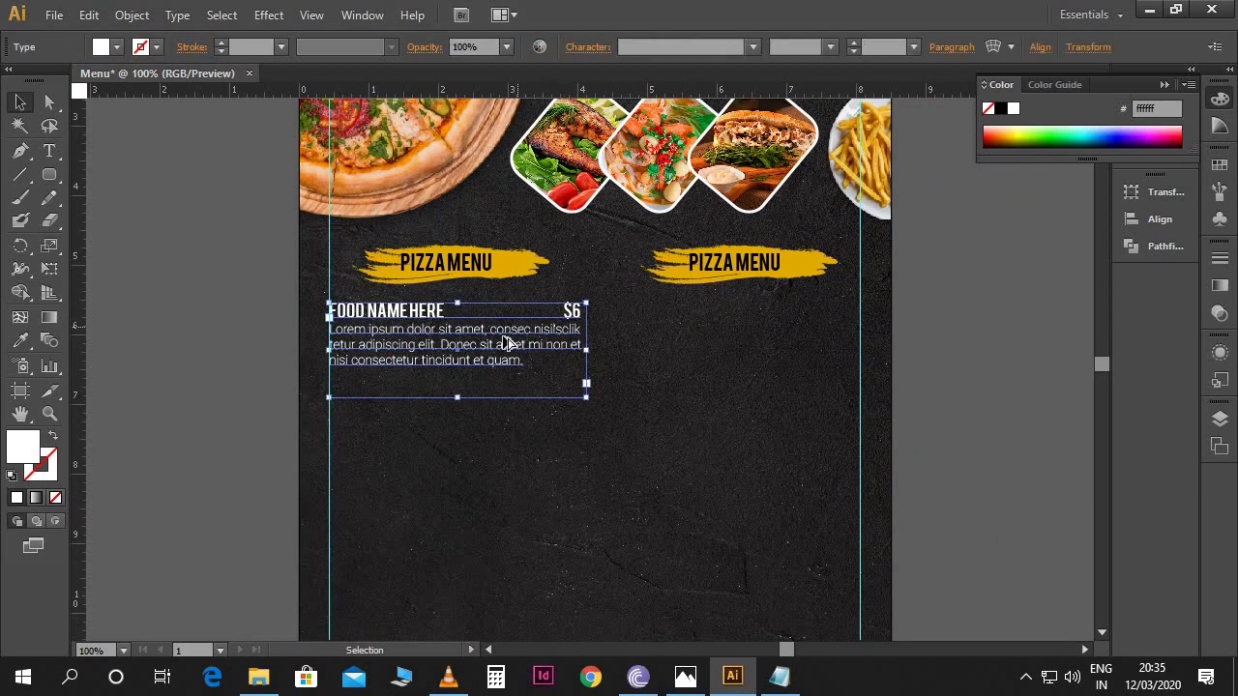
left_click_drag(505, 343, 774, 365)
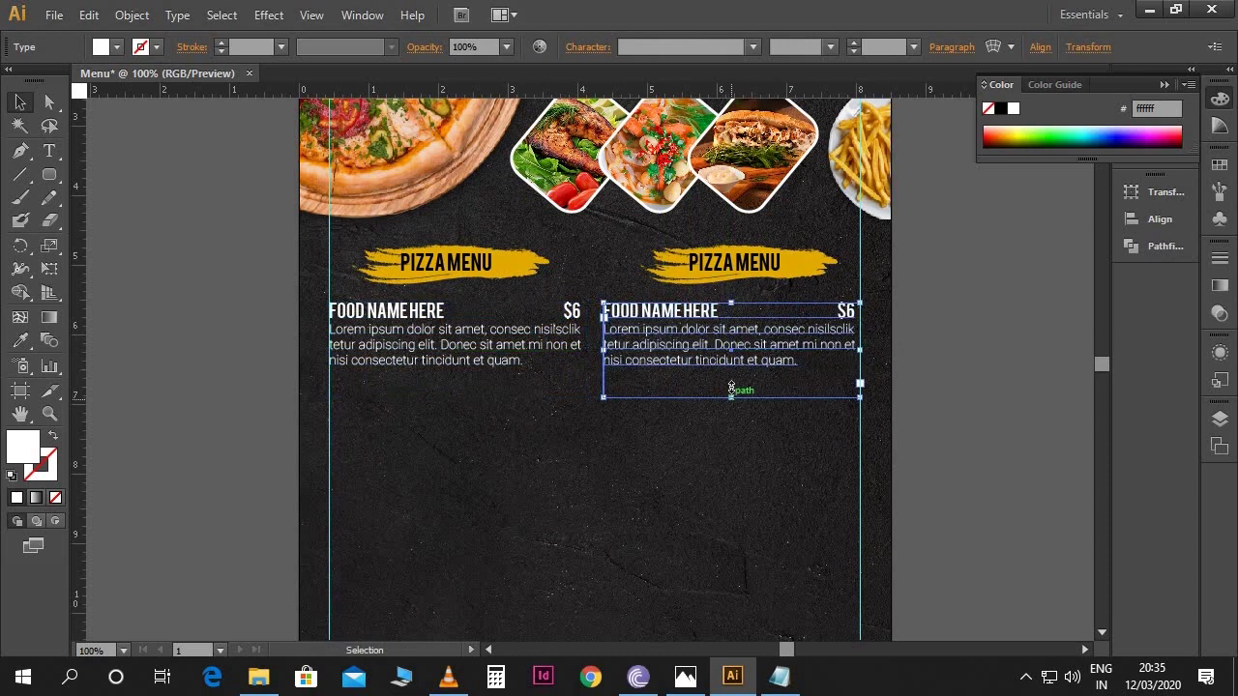
left_click(475, 392)
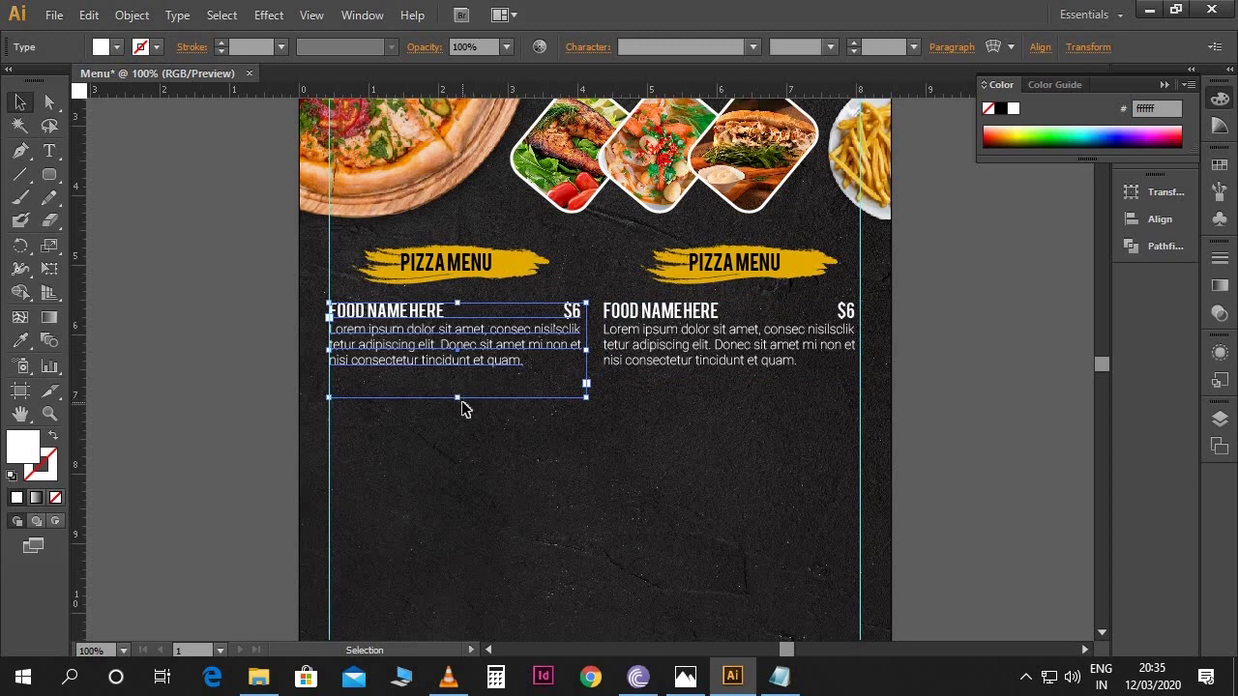
left_click_drag(458, 400, 456, 377)
left_click(914, 422)
scroll(915, 424, "down", 1)
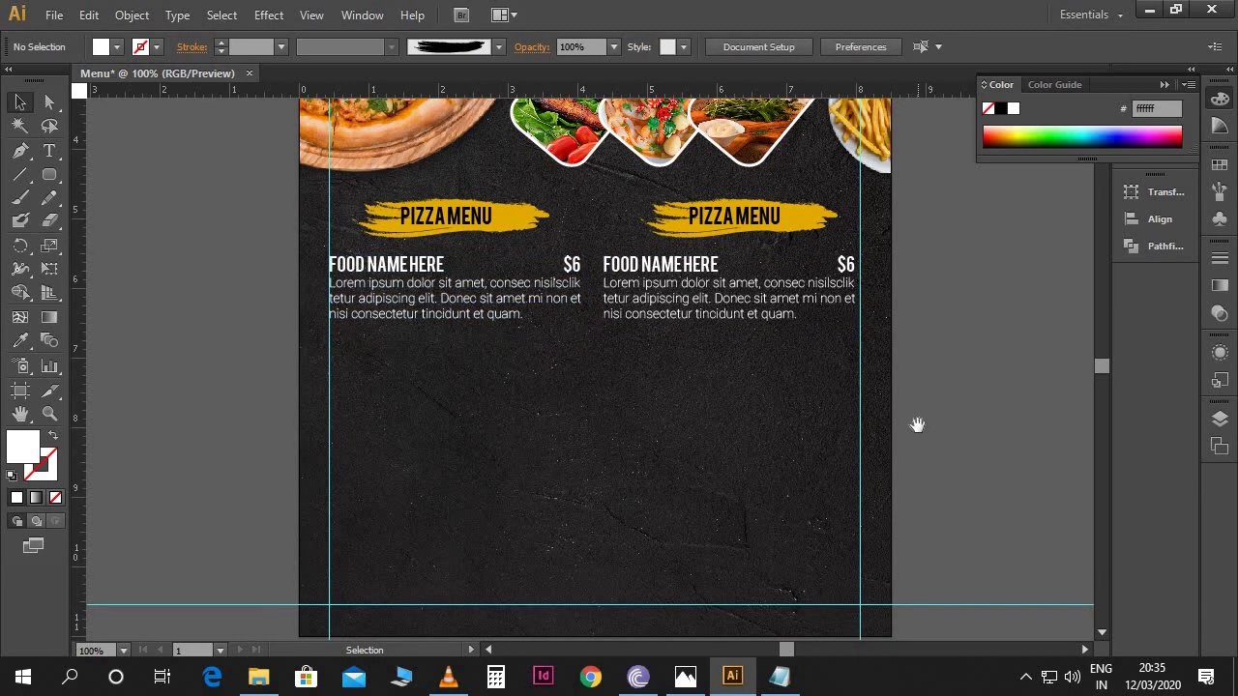
left_click(788, 306)
key("Right")
key("Right")
key("Right")
key("Right")
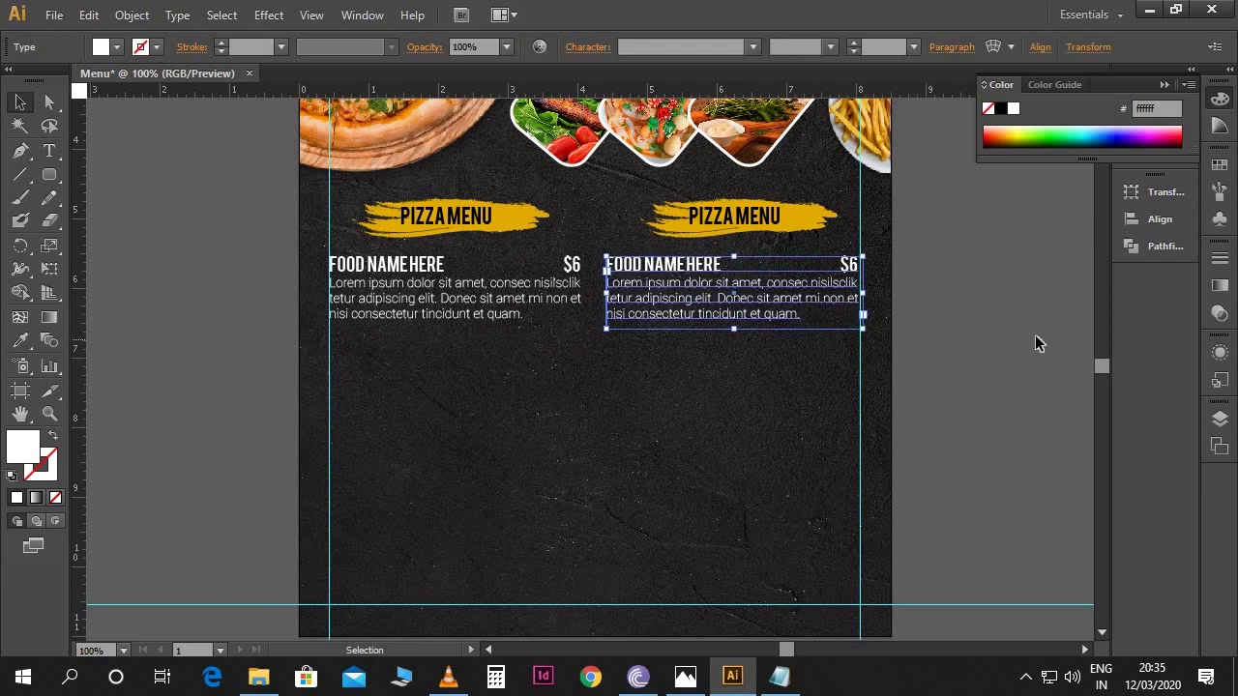
left_click(1002, 345)
scroll(1002, 345, "down", 1)
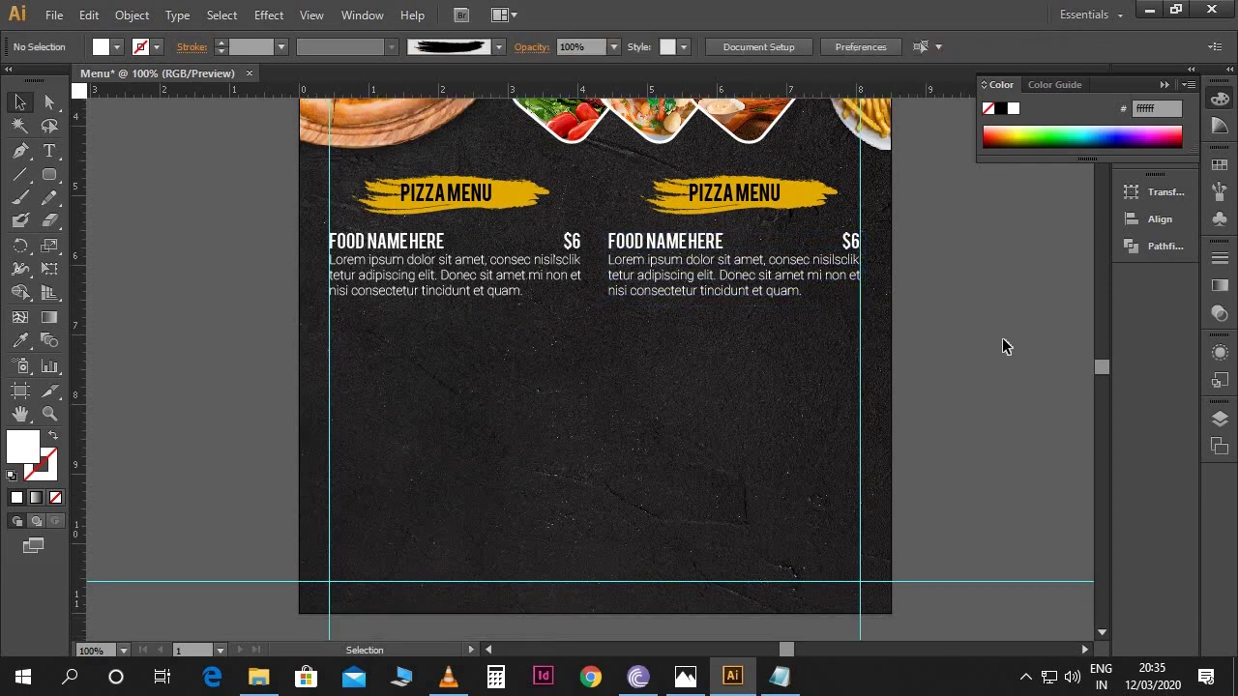
scroll(596, 408, "down", 1)
Duplicate both menu items straight down twice to make three rows per column.
left_click(568, 242)
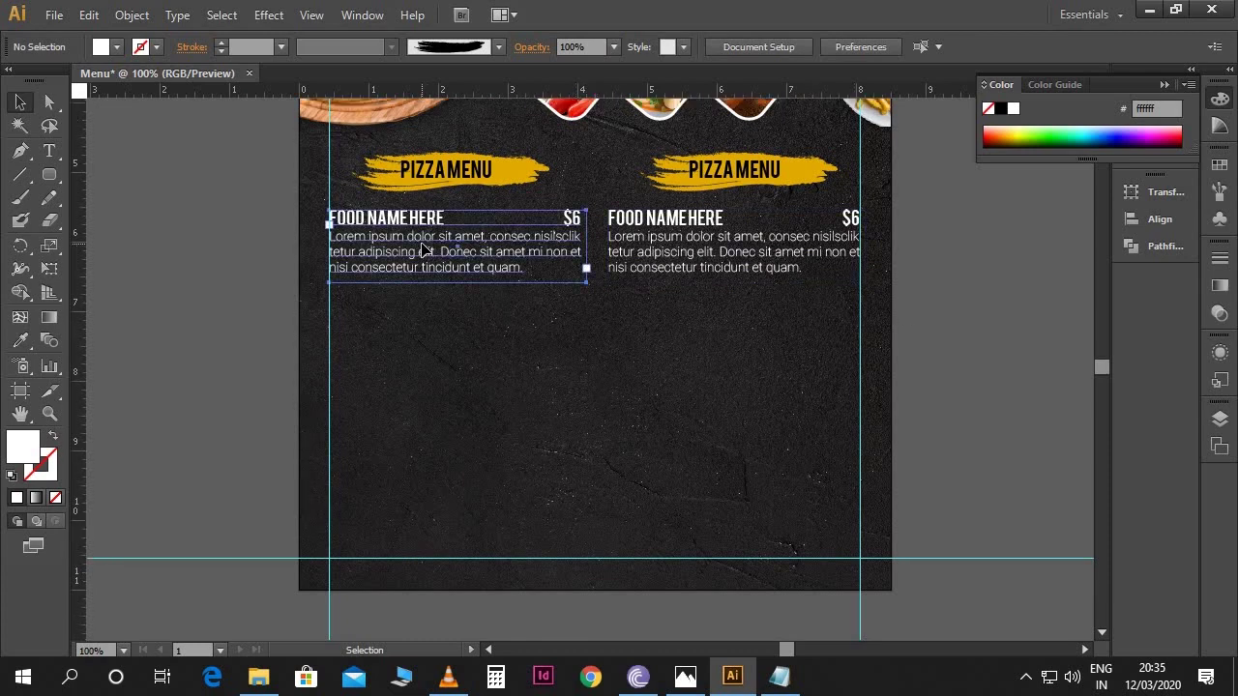
left_click(643, 235, "shift")
left_click_drag(648, 236, 648, 319)
scroll(663, 318, "down", 1)
left_click(608, 276)
left_click(547, 318, "shift")
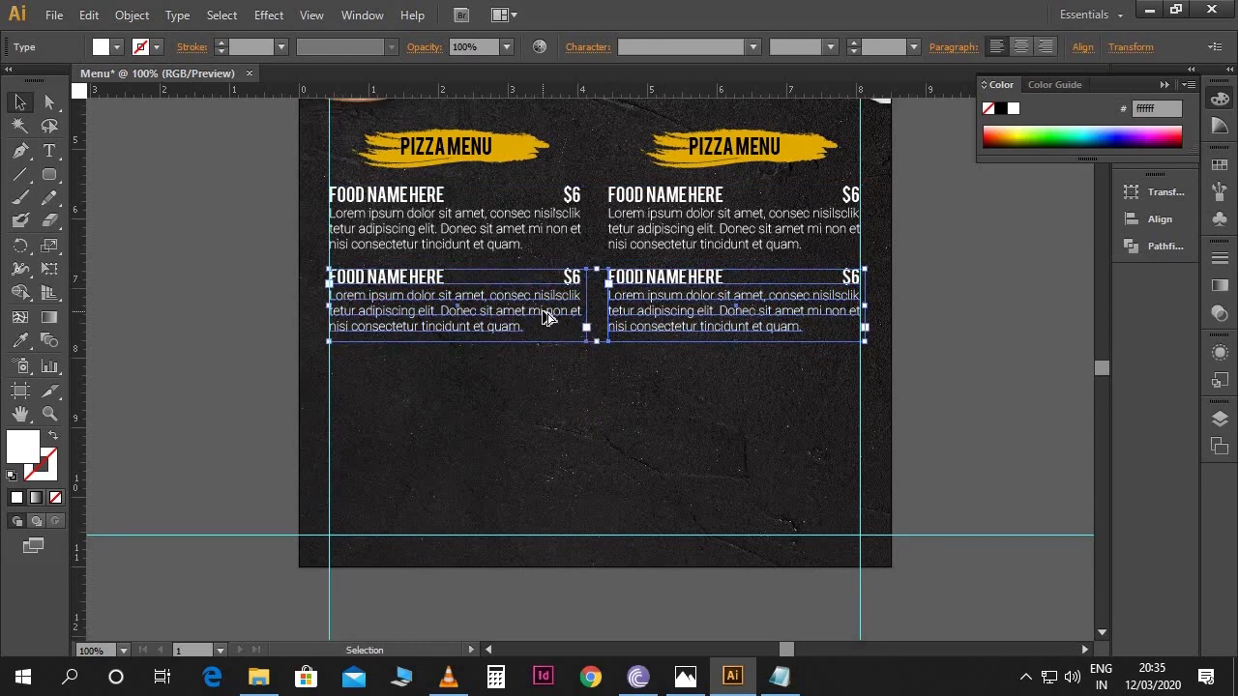
left_click_drag(546, 332, 546, 406)
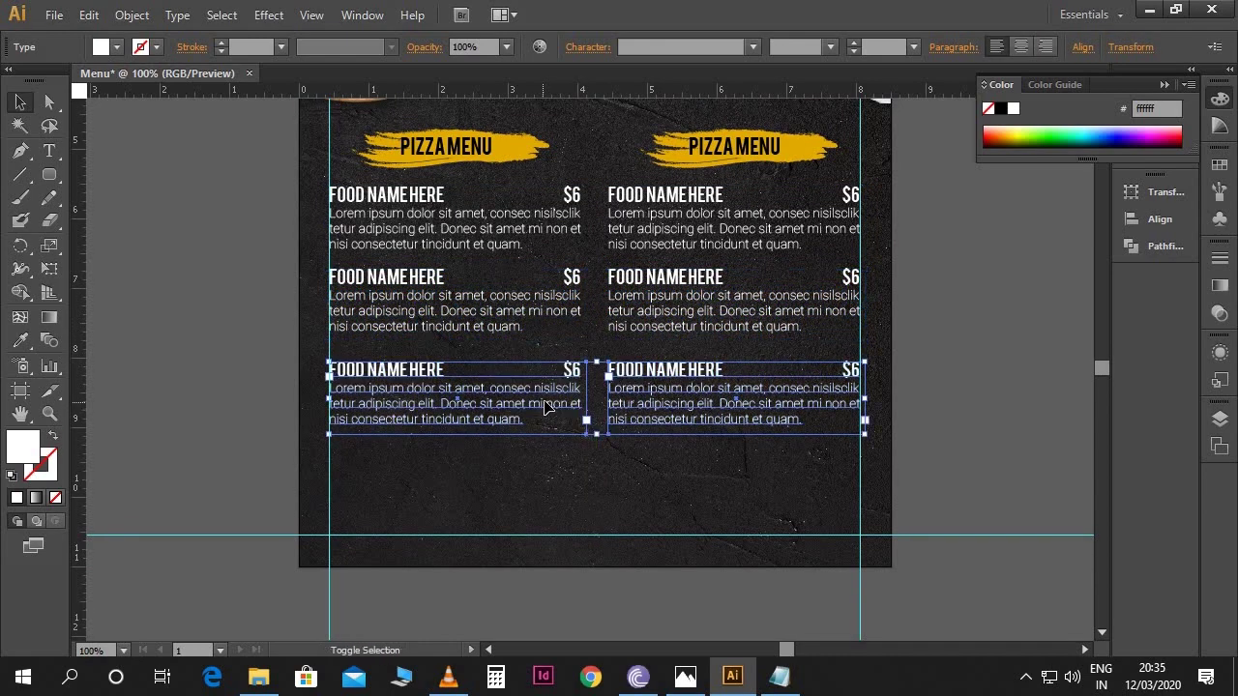
left_click(963, 375)
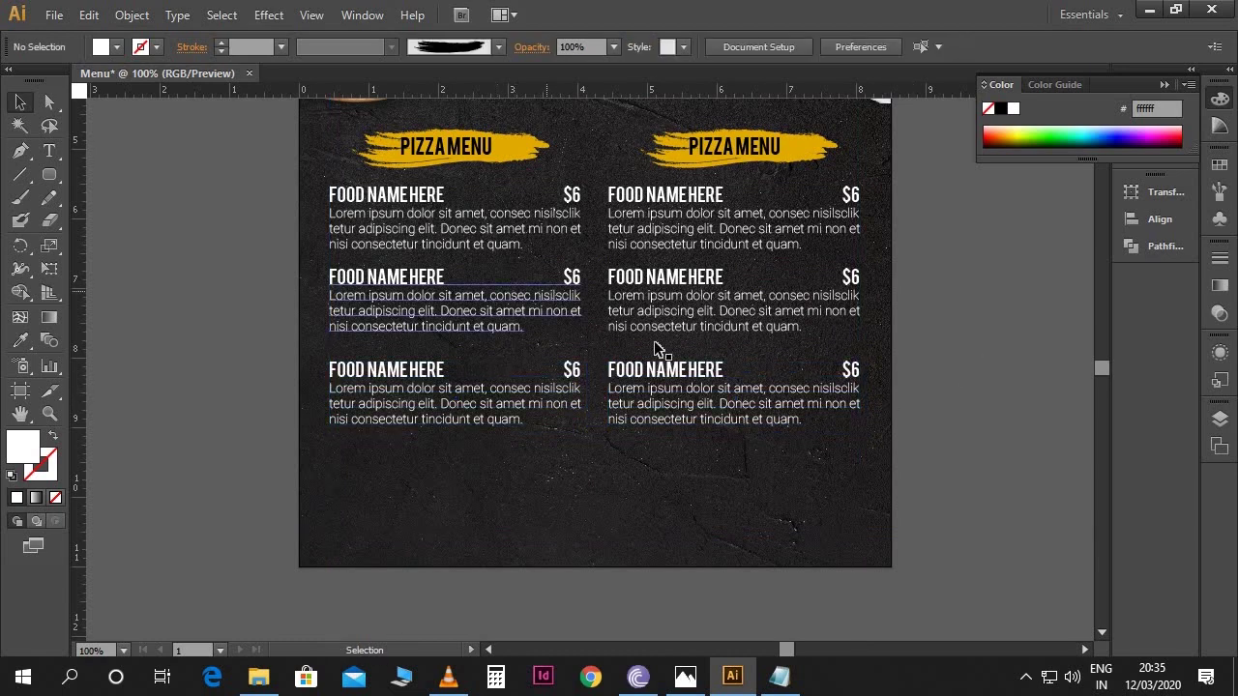
scroll(964, 492, "up", 5)
scroll(965, 489, "up", 2)
scroll(967, 493, "down", 4)
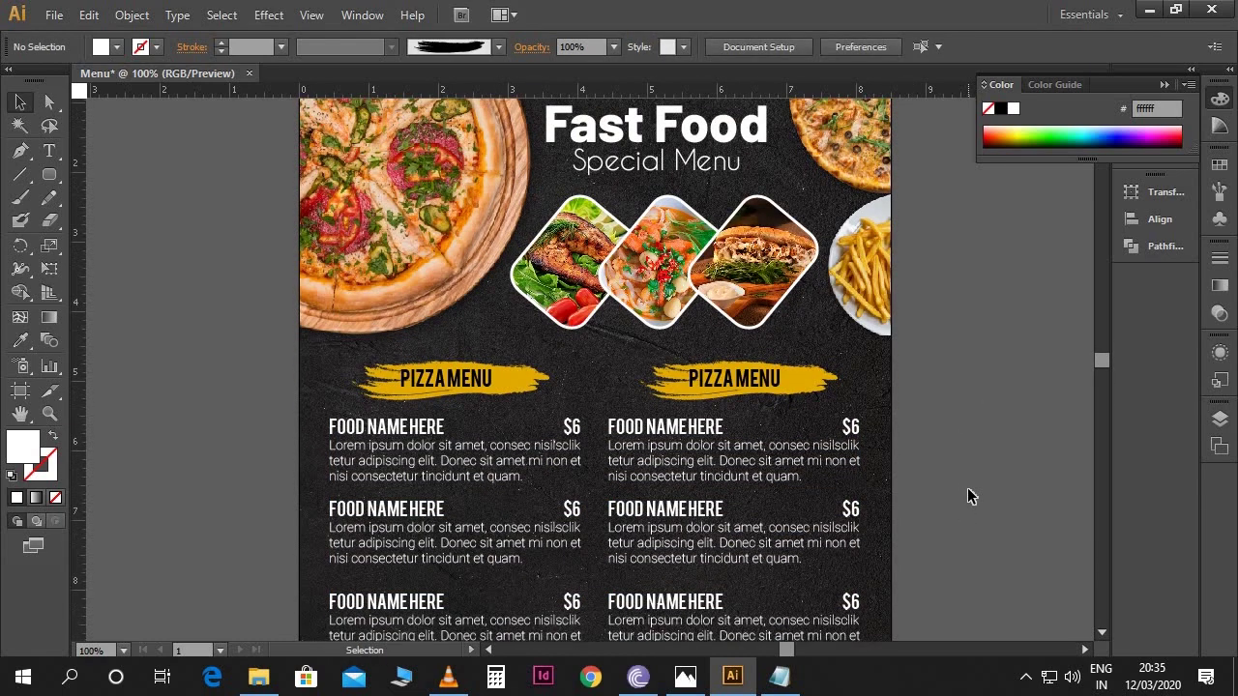
scroll(967, 488, "down", 1)
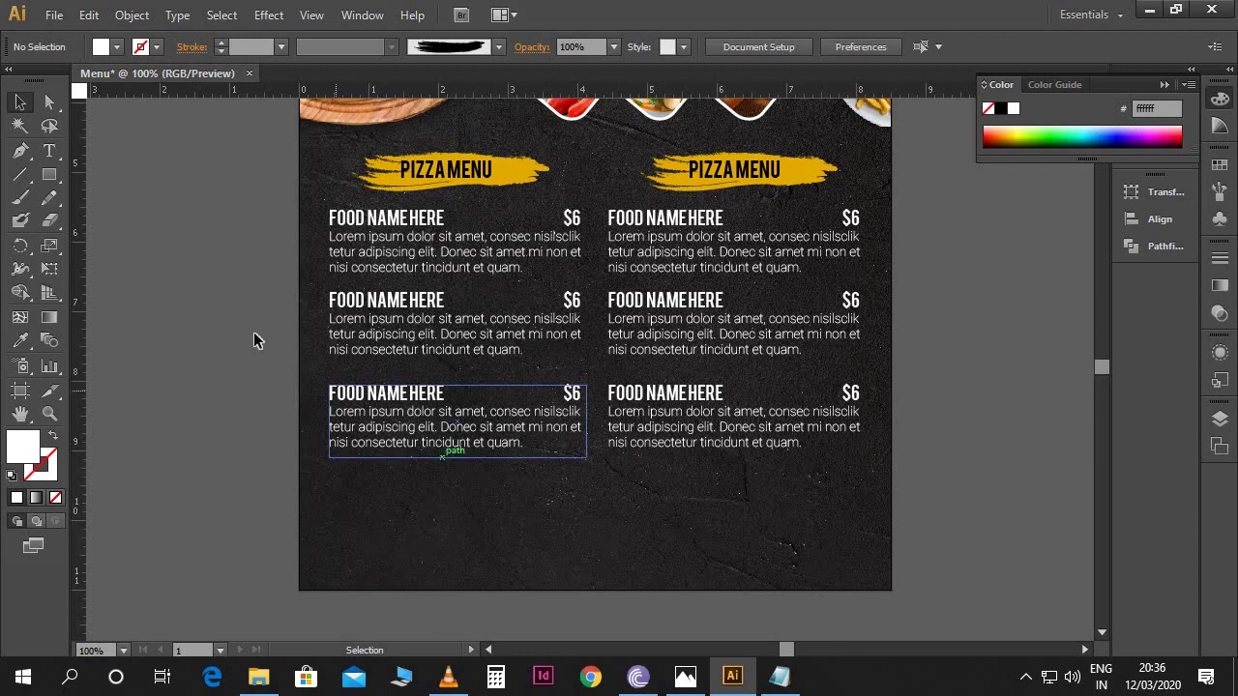
Draw an 8 in wide rectangle across the bottom of the menu.
left_click(49, 174)
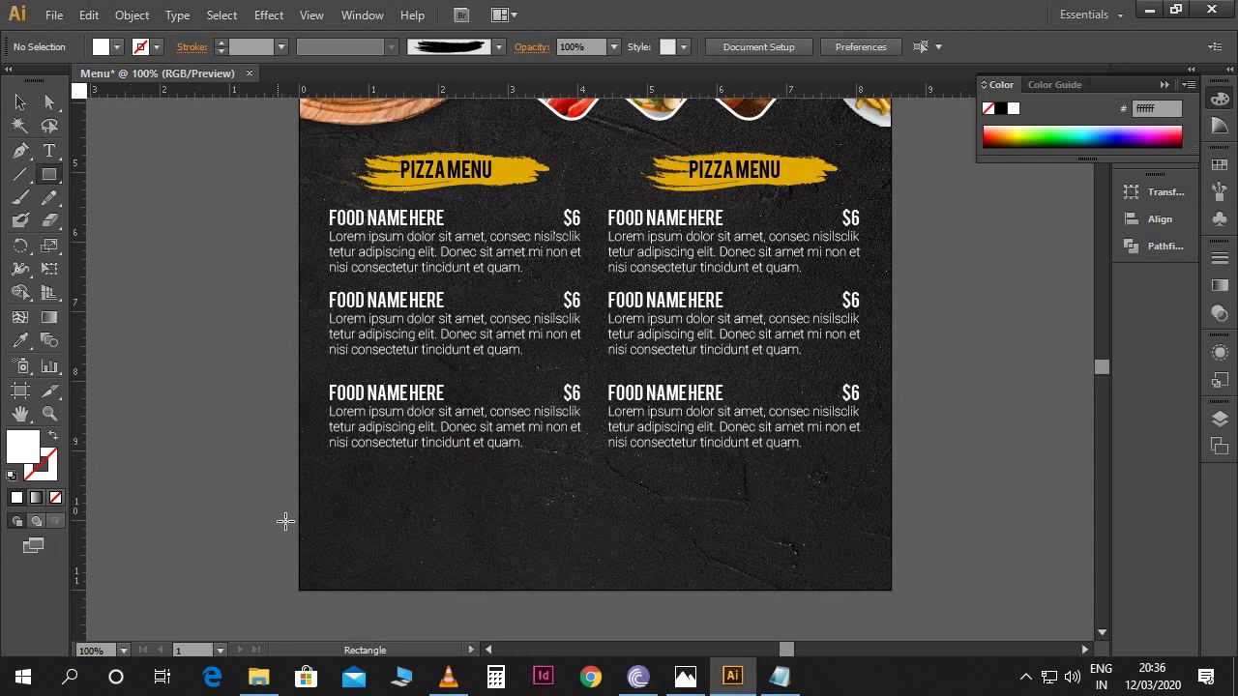
left_click_drag(300, 530, 889, 586)
key("ctrl+minus")
scroll(811, 548, "up", 3)
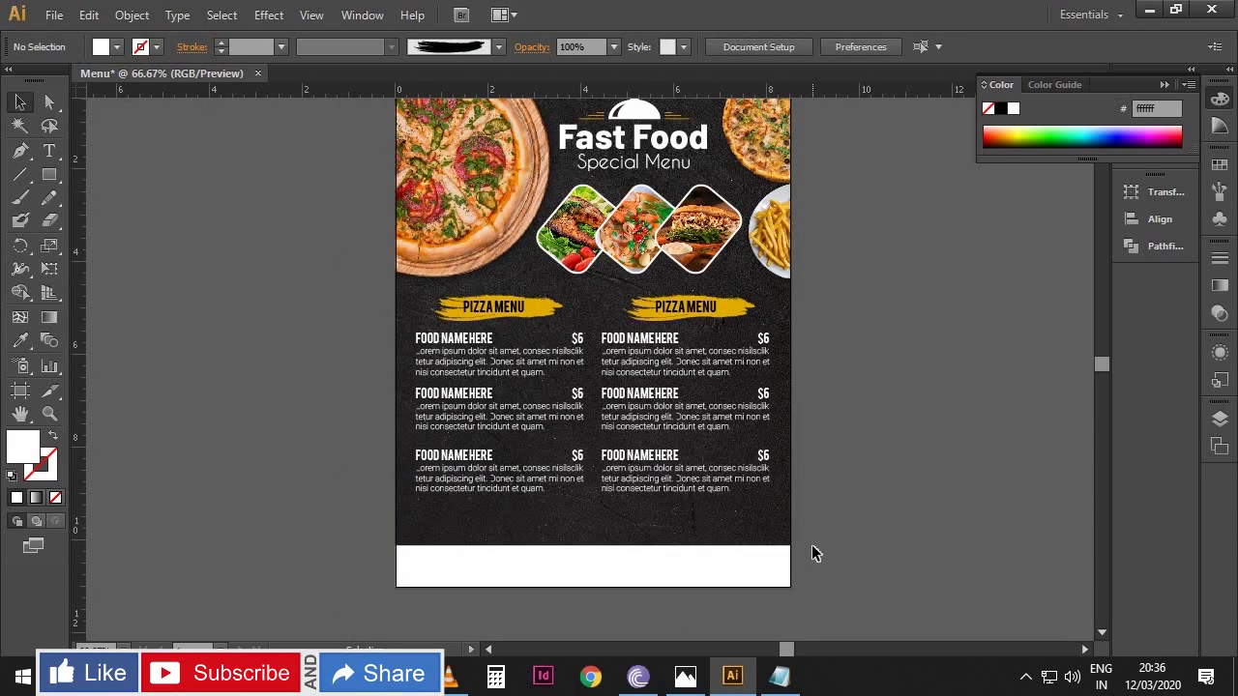
scroll(751, 533, "down", 2)
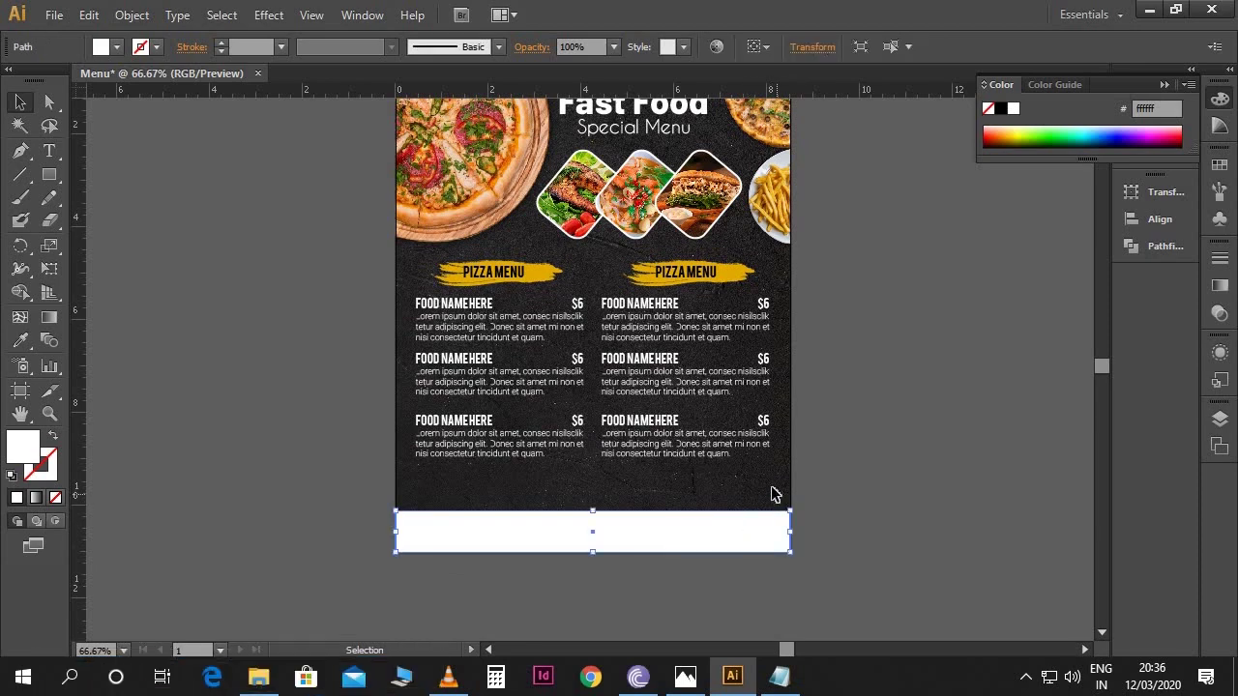
Fill the footer band with dark red 930000.
double_click(35, 450)
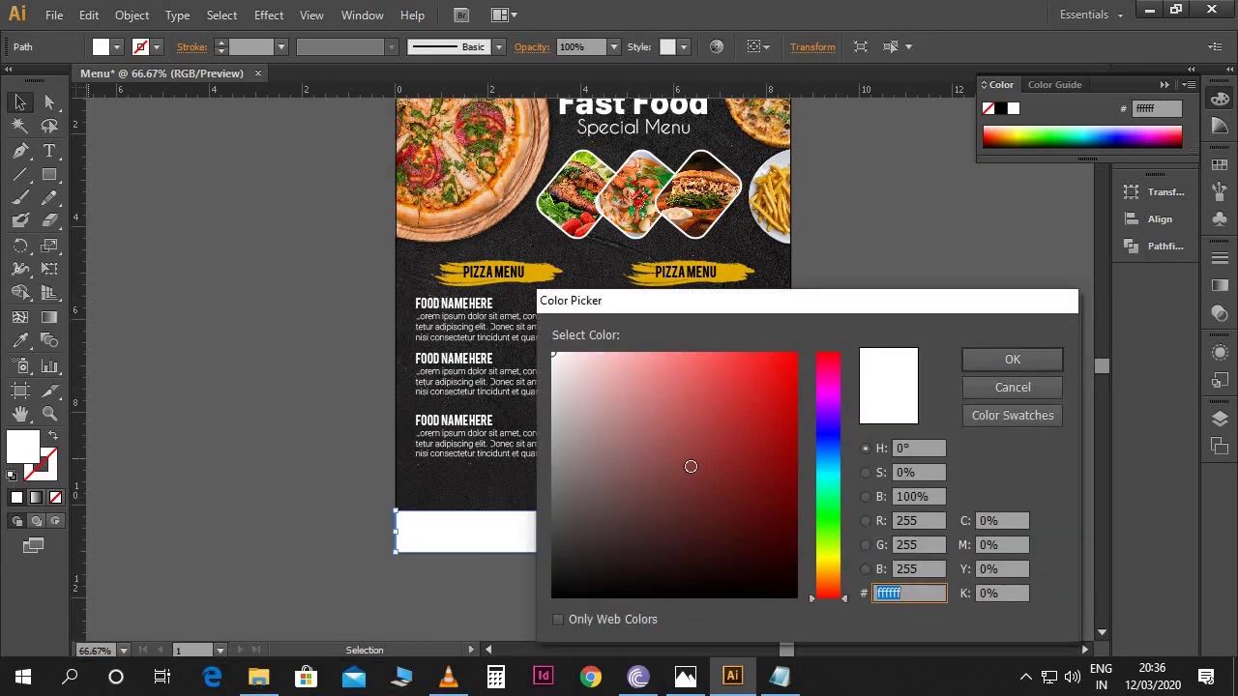
left_click_drag(790, 439, 796, 455)
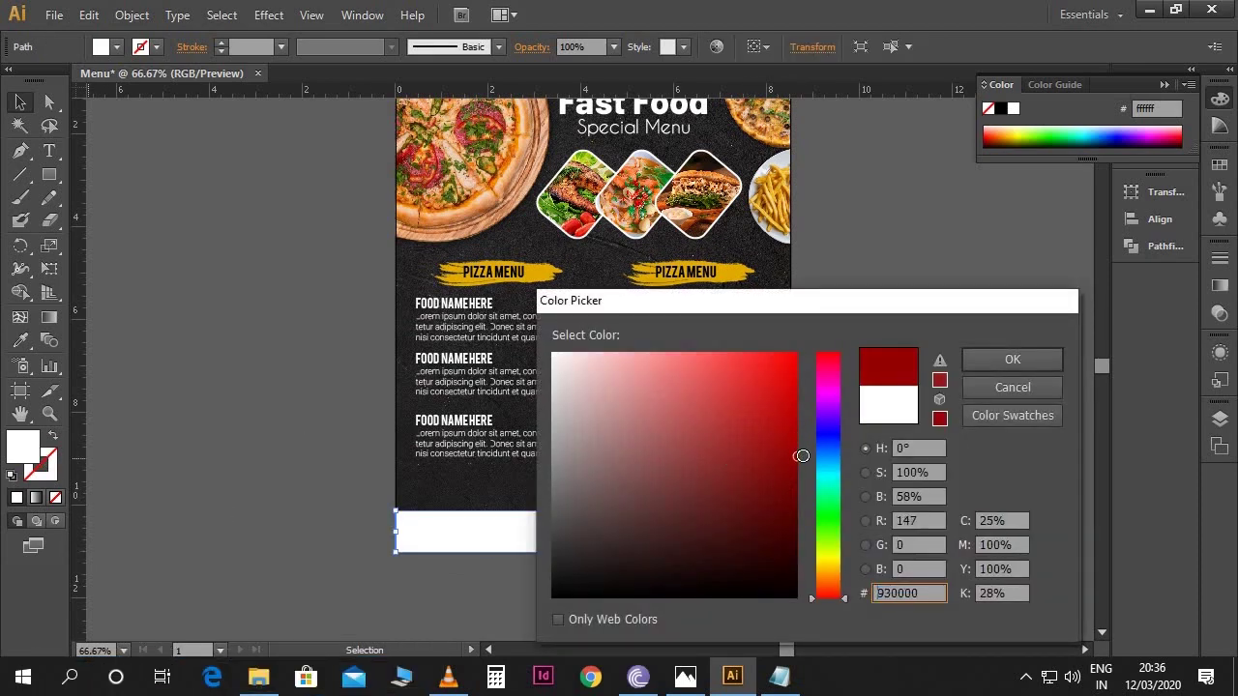
left_click(993, 364)
left_click(921, 433)
scroll(921, 433, "down", 1)
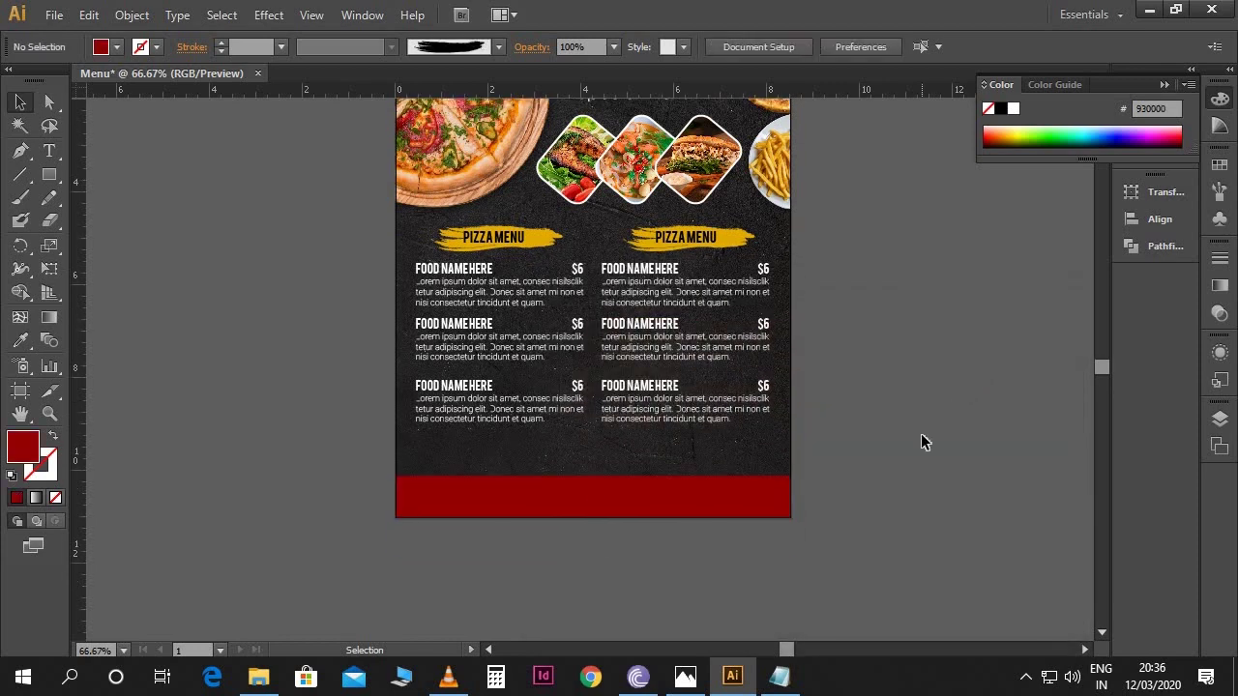
key("ctrl+plus")
scroll(422, 426, "down", 1)
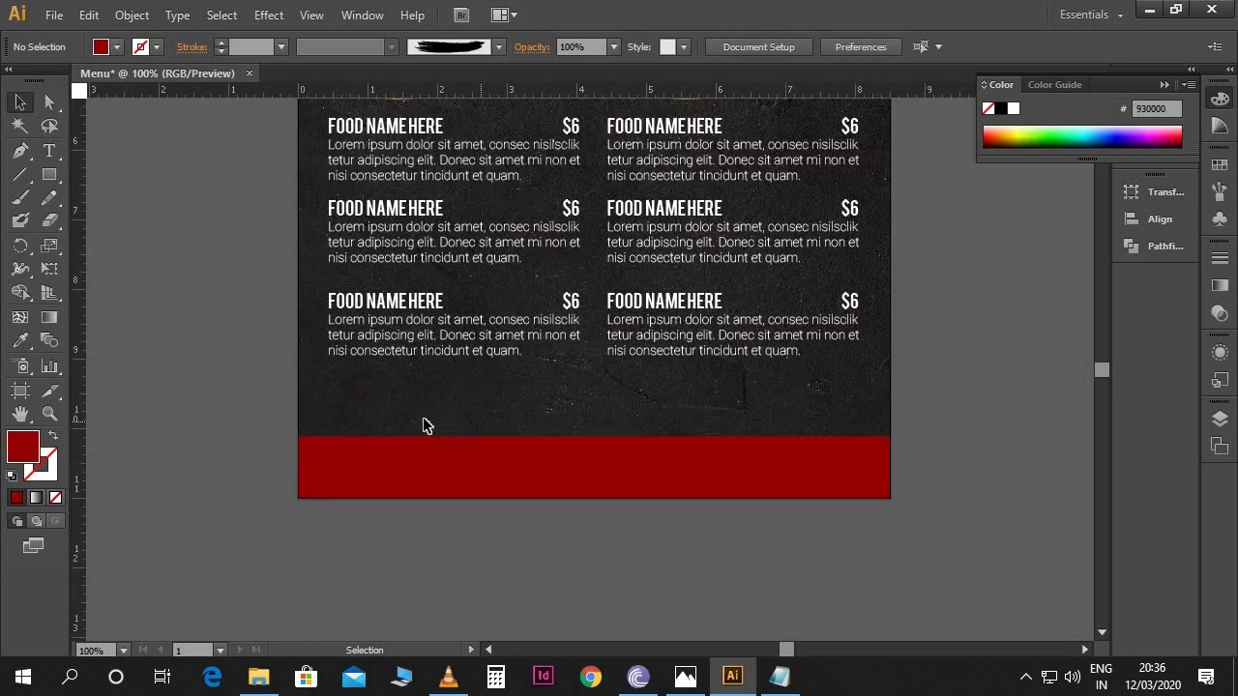
scroll(459, 442, "up", 1)
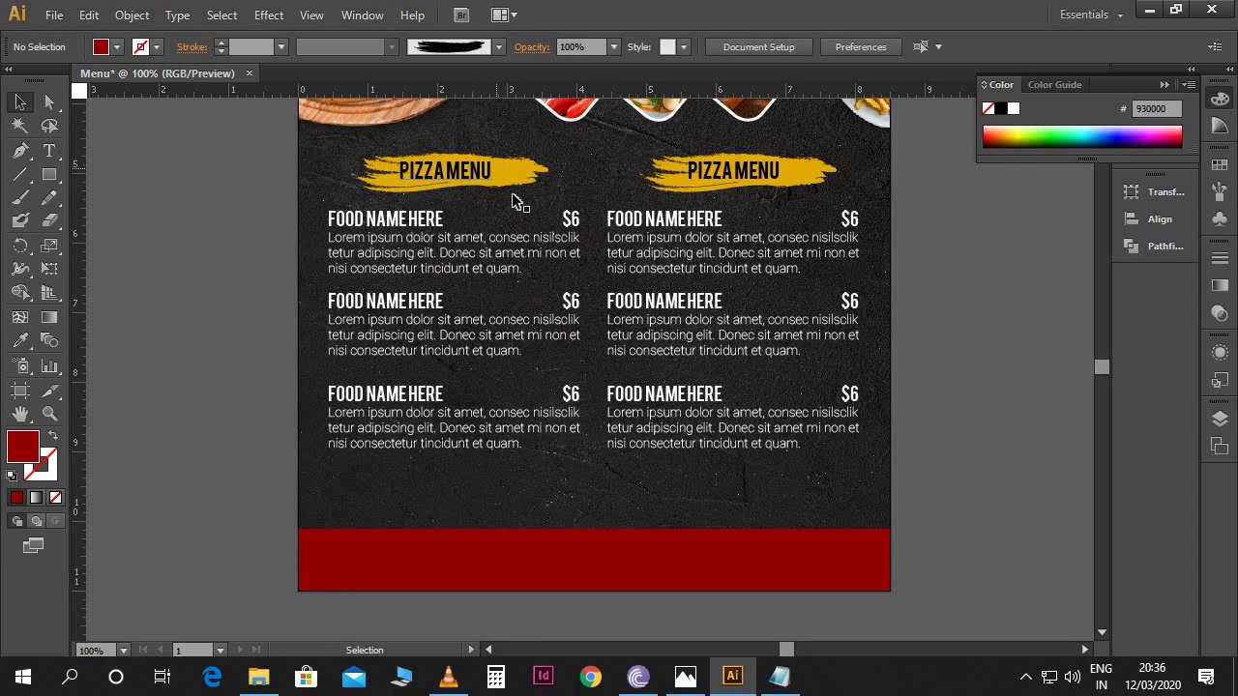
scroll(459, 564, "down", 1)
left_click(21, 197)
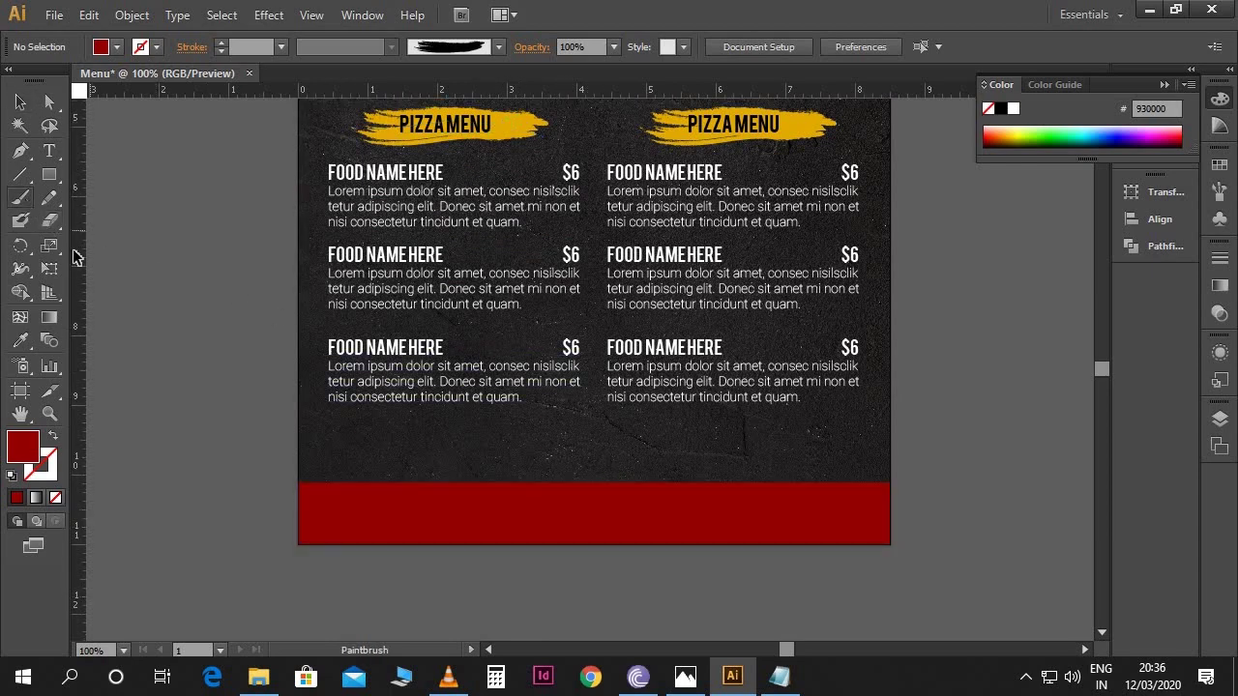
Paint a rough brush stroke along the footer's top and stretch it past both page edges.
left_click_drag(494, 486, 629, 482)
left_click_drag(730, 468, 776, 466)
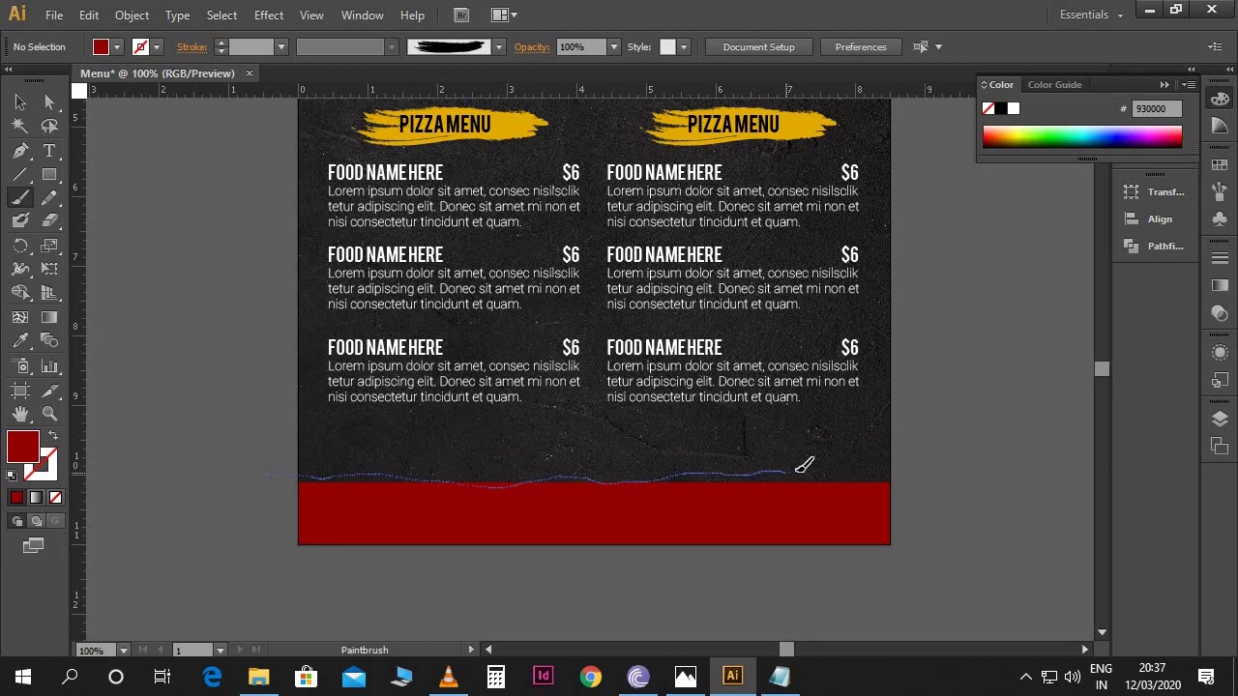
left_click_drag(928, 464, 931, 464)
scroll(933, 462, "down", 1)
key("v")
left_click(464, 440)
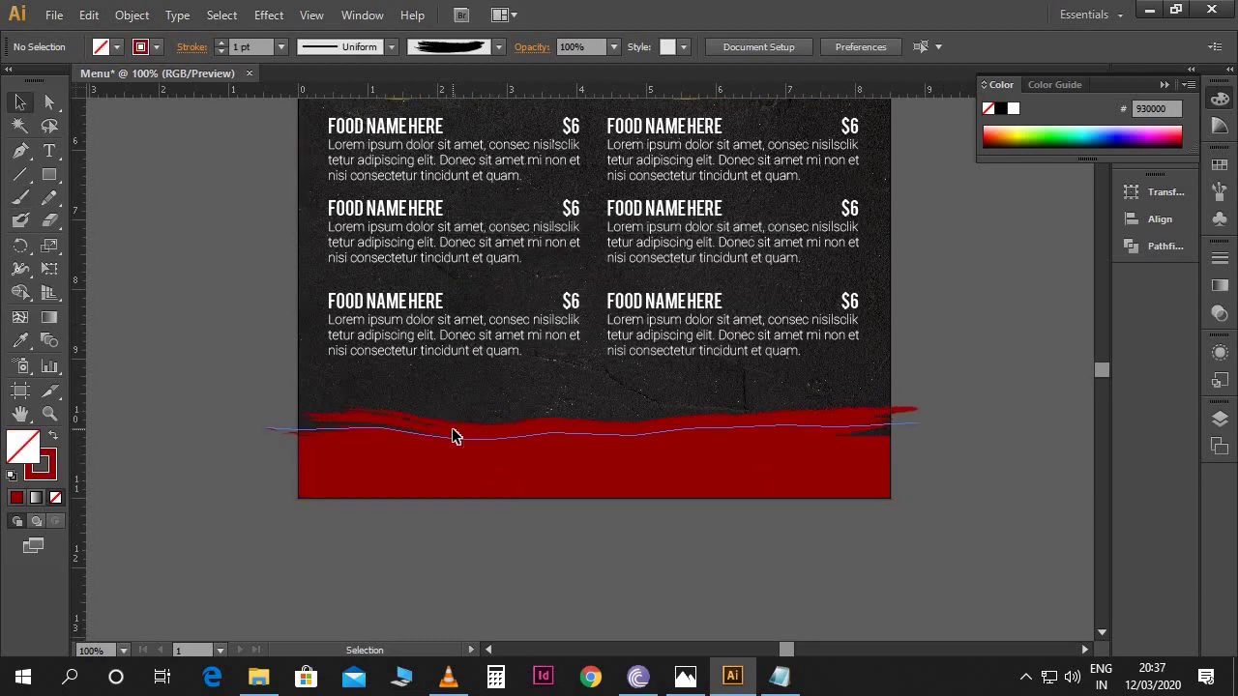
left_click(455, 434)
left_click_drag(264, 434, 180, 434)
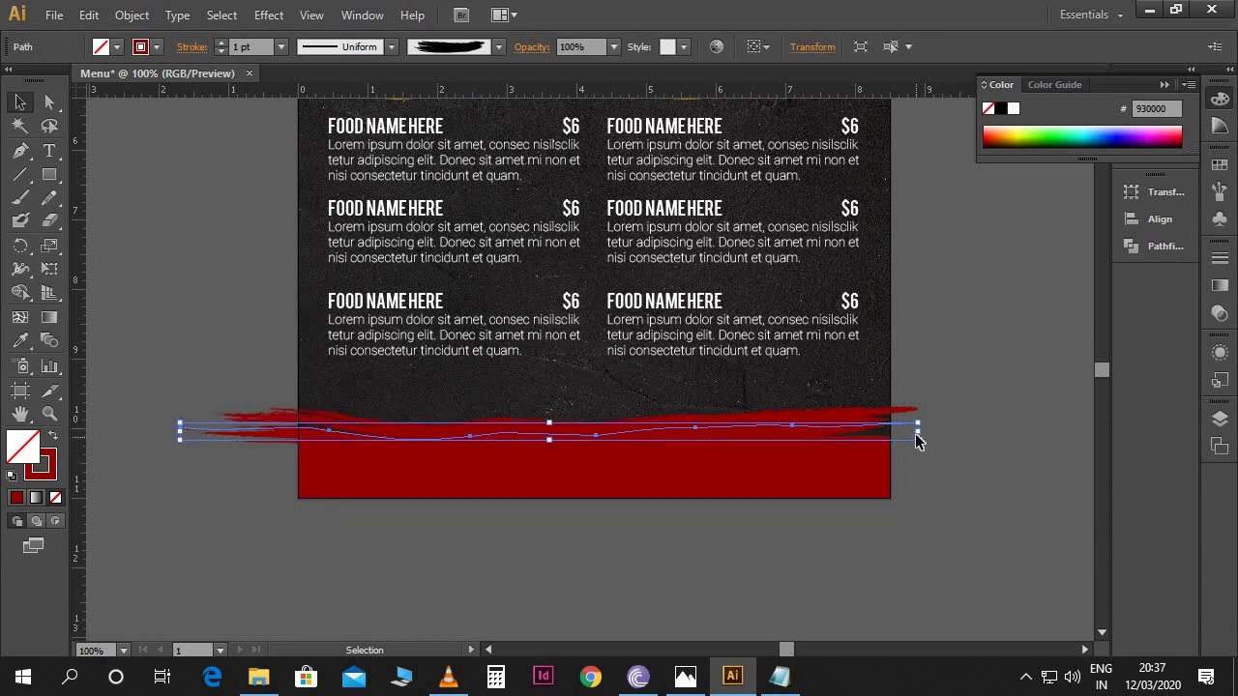
left_click_drag(921, 433, 1013, 434)
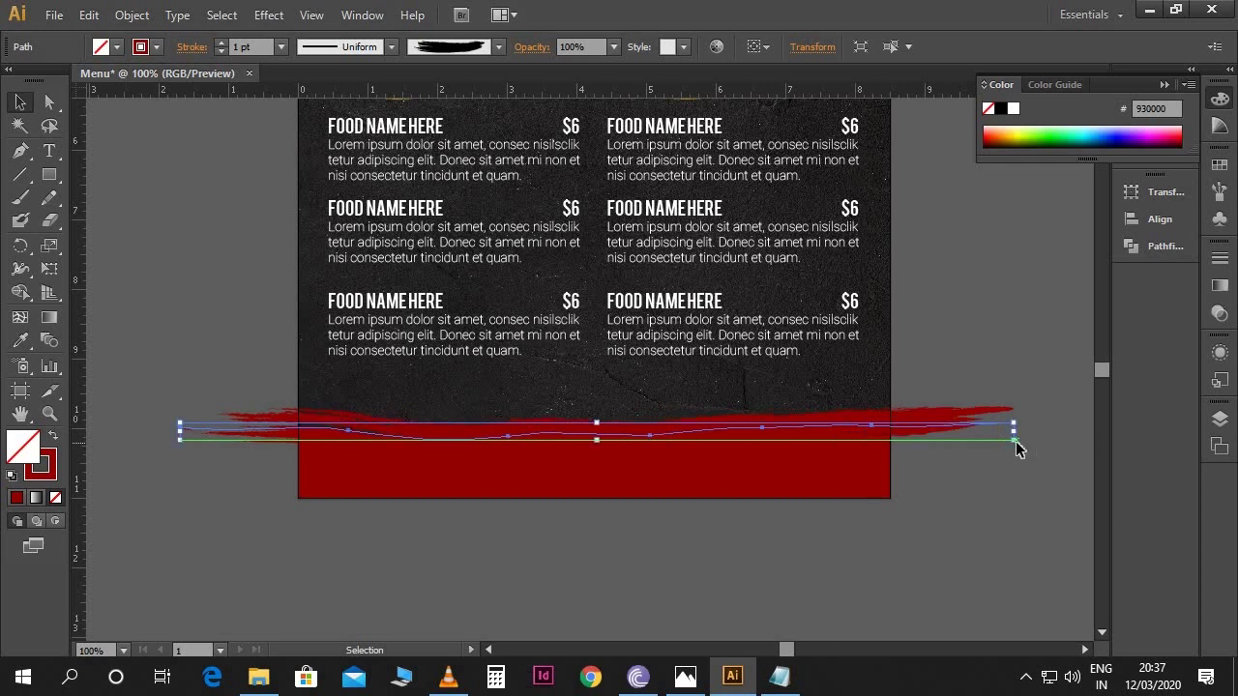
Set the stroke to 3 pt, lower it slightly, and raise the red rectangle's top edge.
left_click(243, 46)
key("Return")
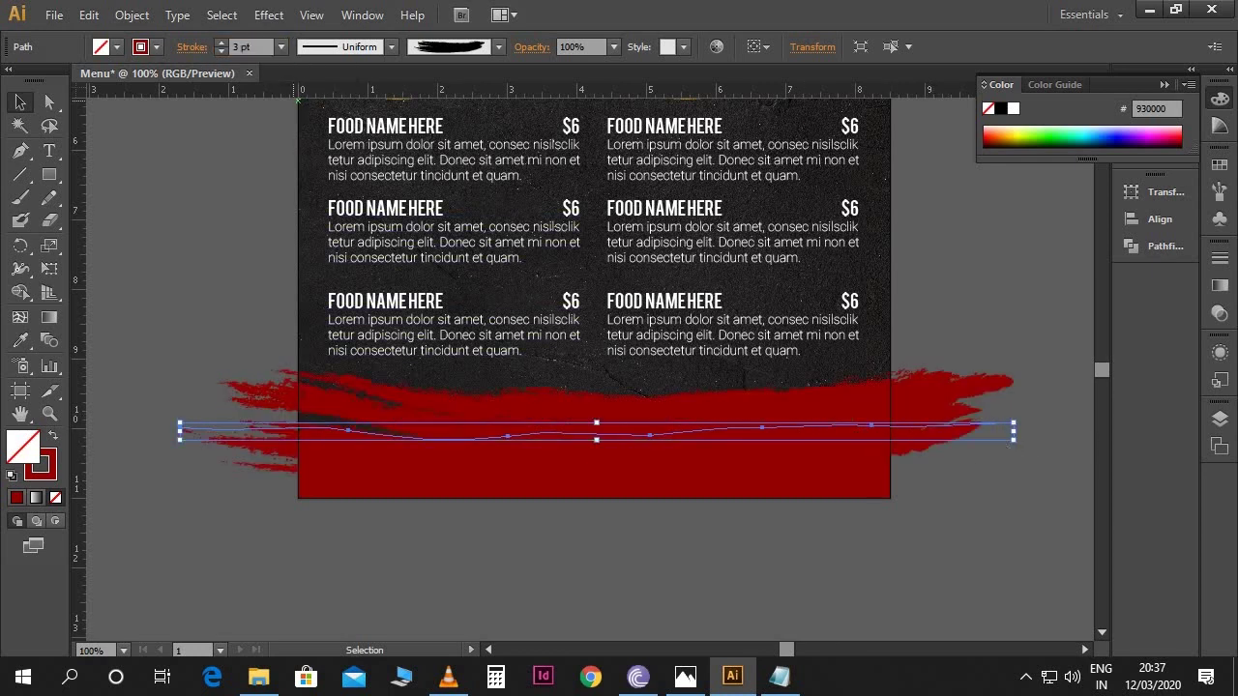
left_click_drag(677, 423, 680, 429)
left_click(838, 542)
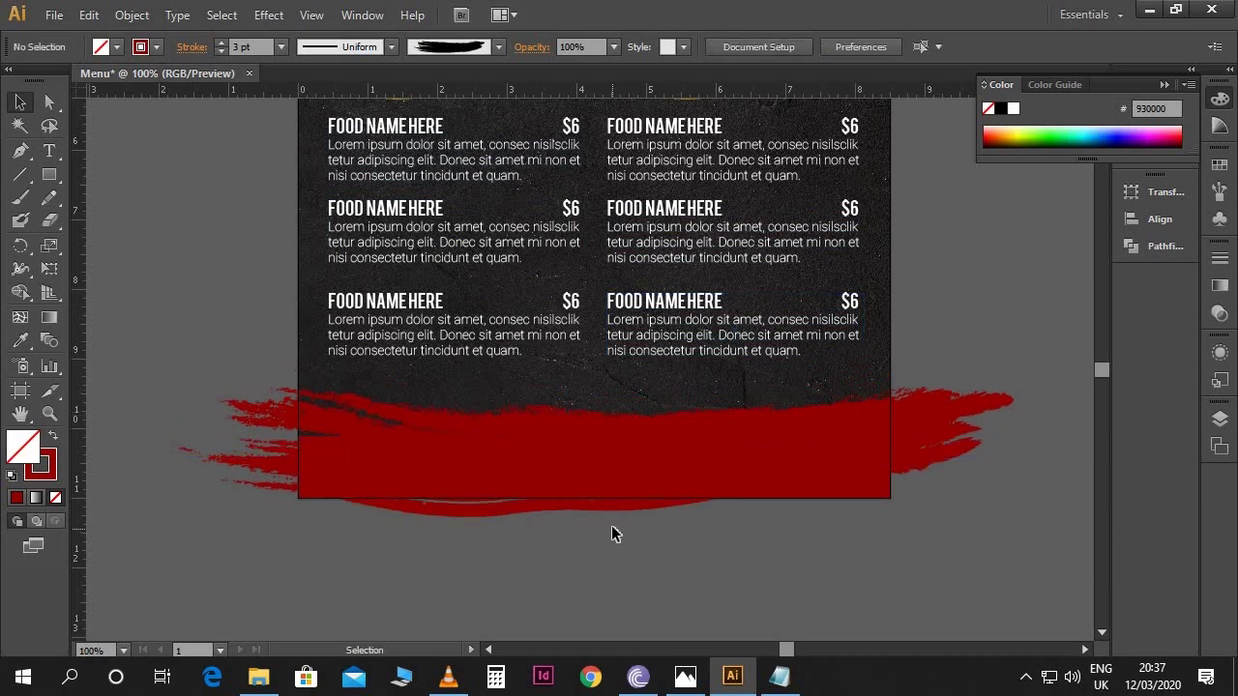
left_click(595, 473)
left_click_drag(593, 440, 592, 430)
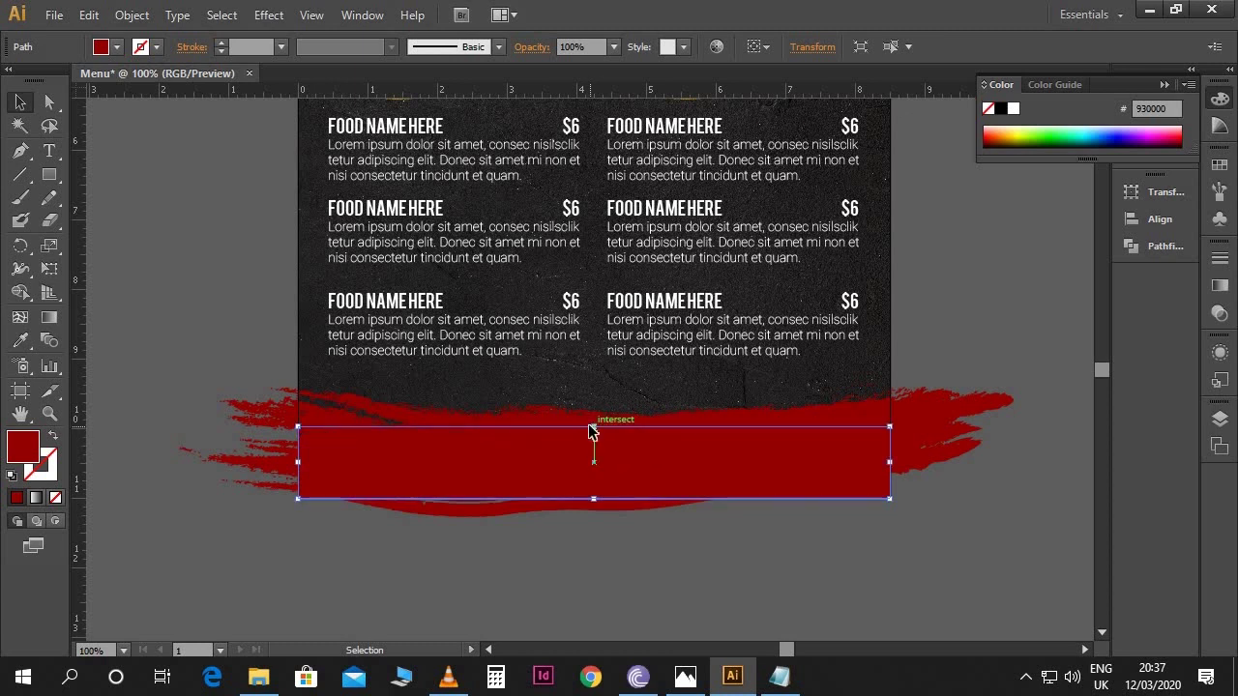
Draw a page-wide rectangle over the footer and make it a clipping mask for the brush stroke.
left_click(635, 552)
scroll(919, 445, "down", 1)
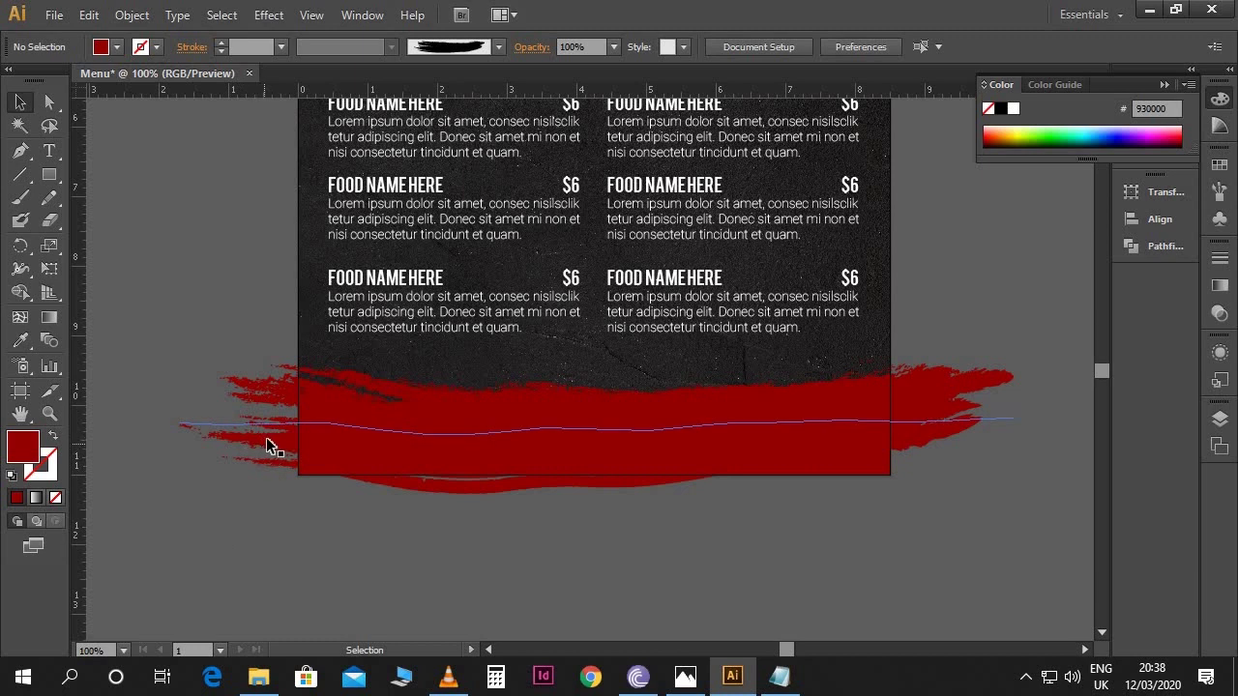
left_click(50, 174)
mouse_move(296, 354)
left_mouse_down()
mouse_move(370, 394)
mouse_move(618, 483)
mouse_move(887, 471)
left_mouse_up()
key("v")
left_click(950, 390, "shift")
right_click(952, 388)
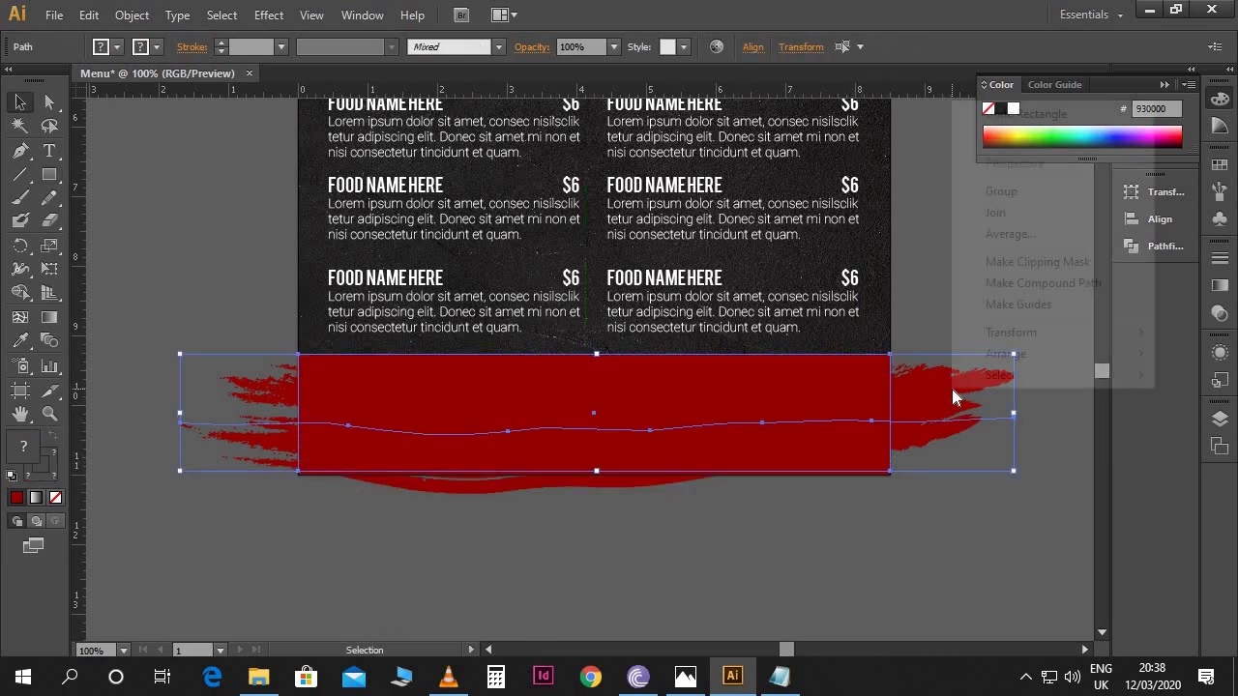
left_click(1004, 263)
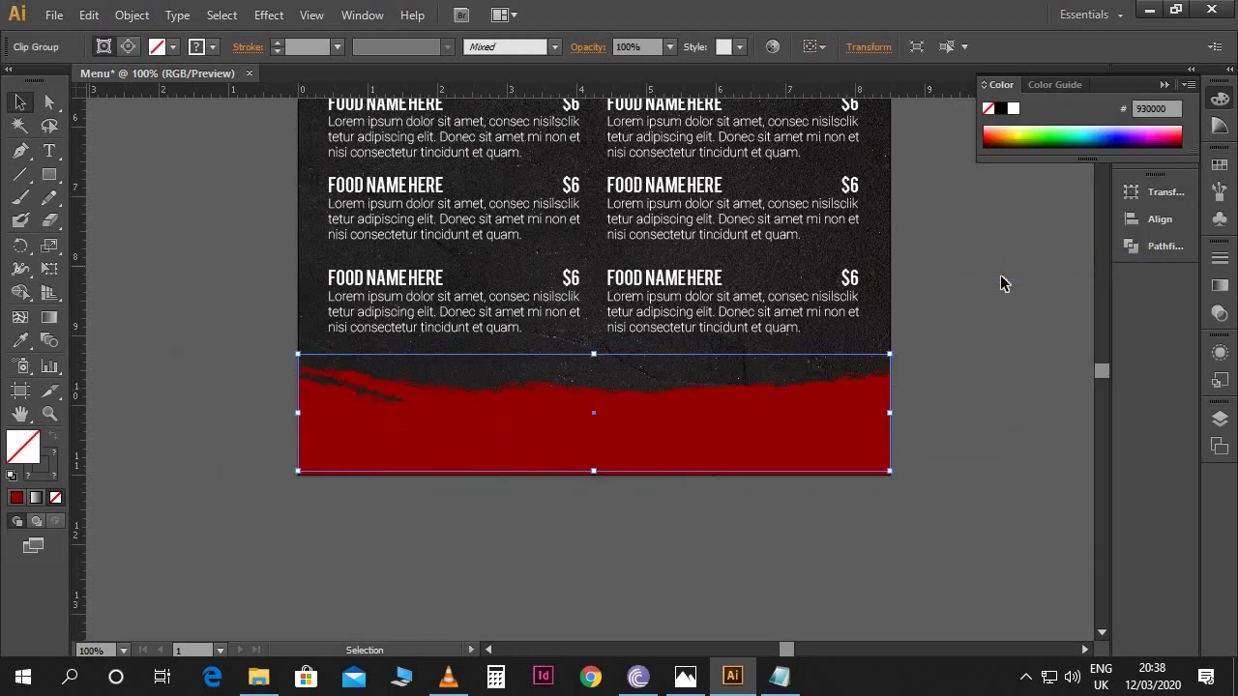
left_click(964, 441)
scroll(962, 441, "up", 8)
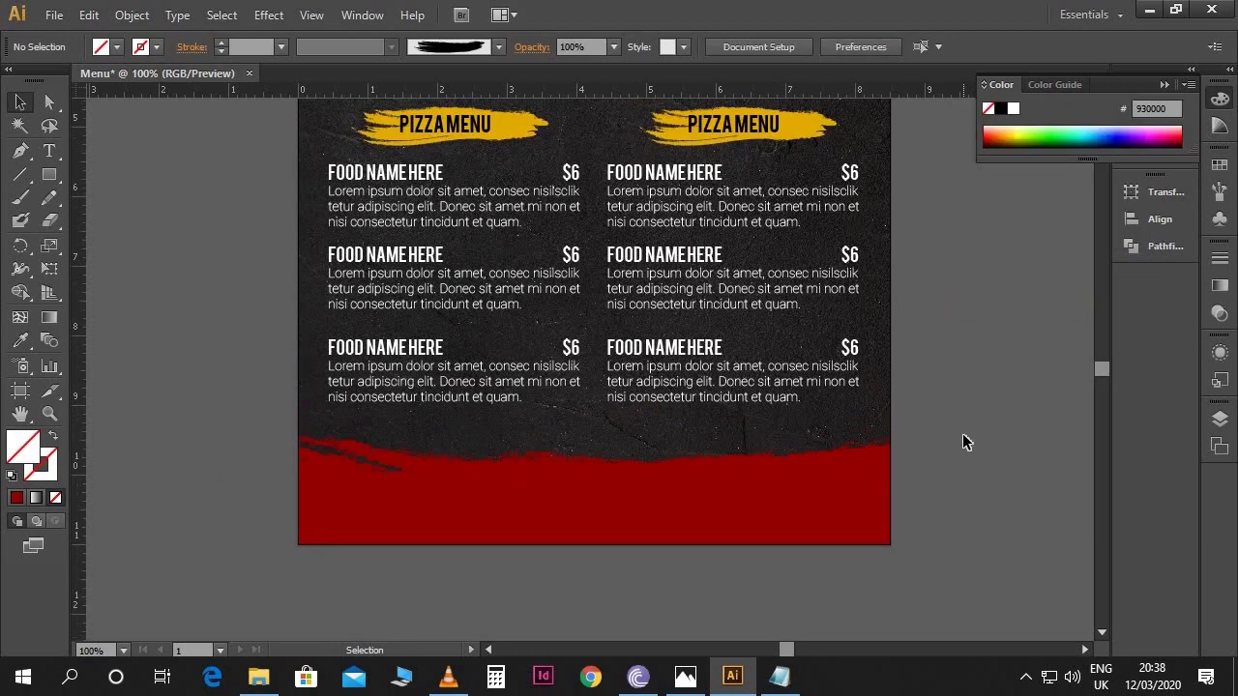
scroll(964, 440, "down", 3)
scroll(964, 442, "down", 3)
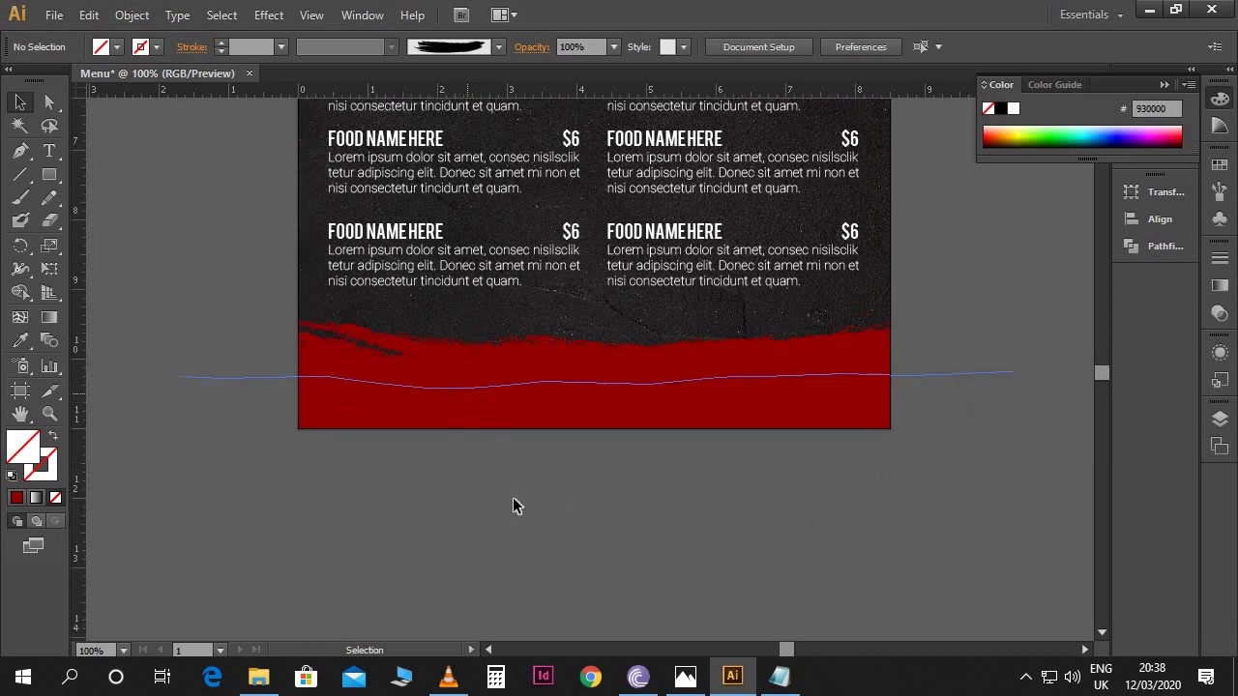
Place burger.png, move it to the footer's lower left, and scale it down.
left_click(55, 16)
left_click(127, 325)
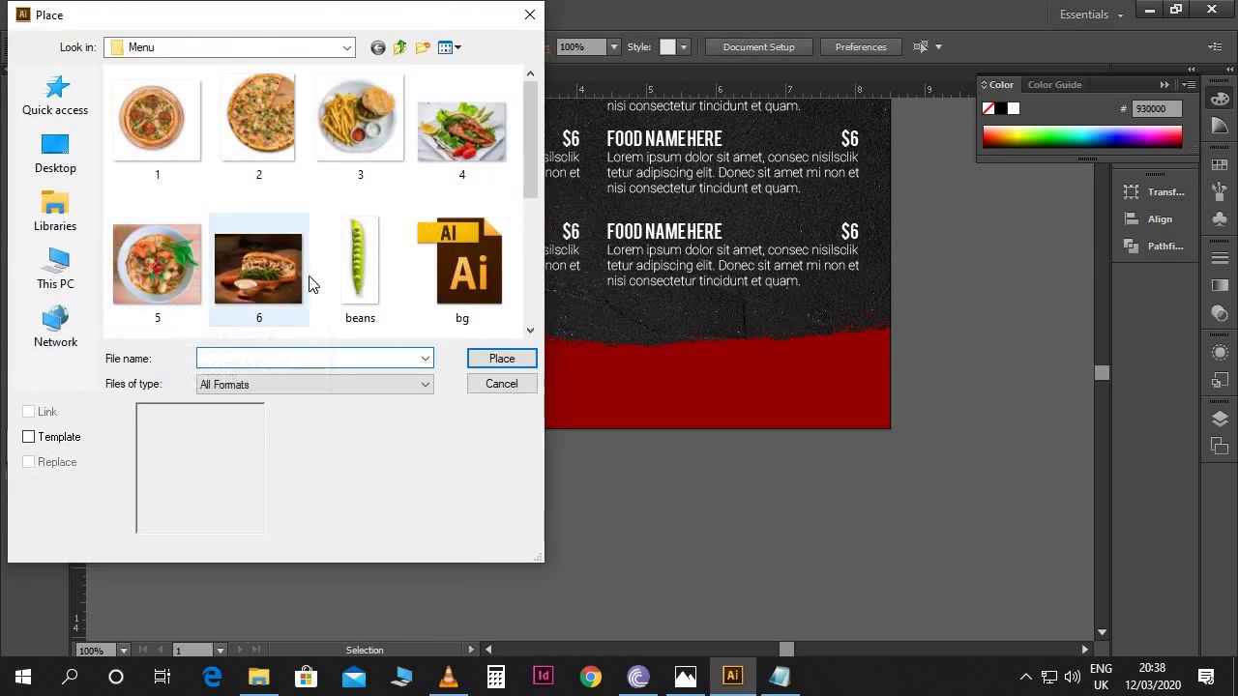
left_click(308, 280)
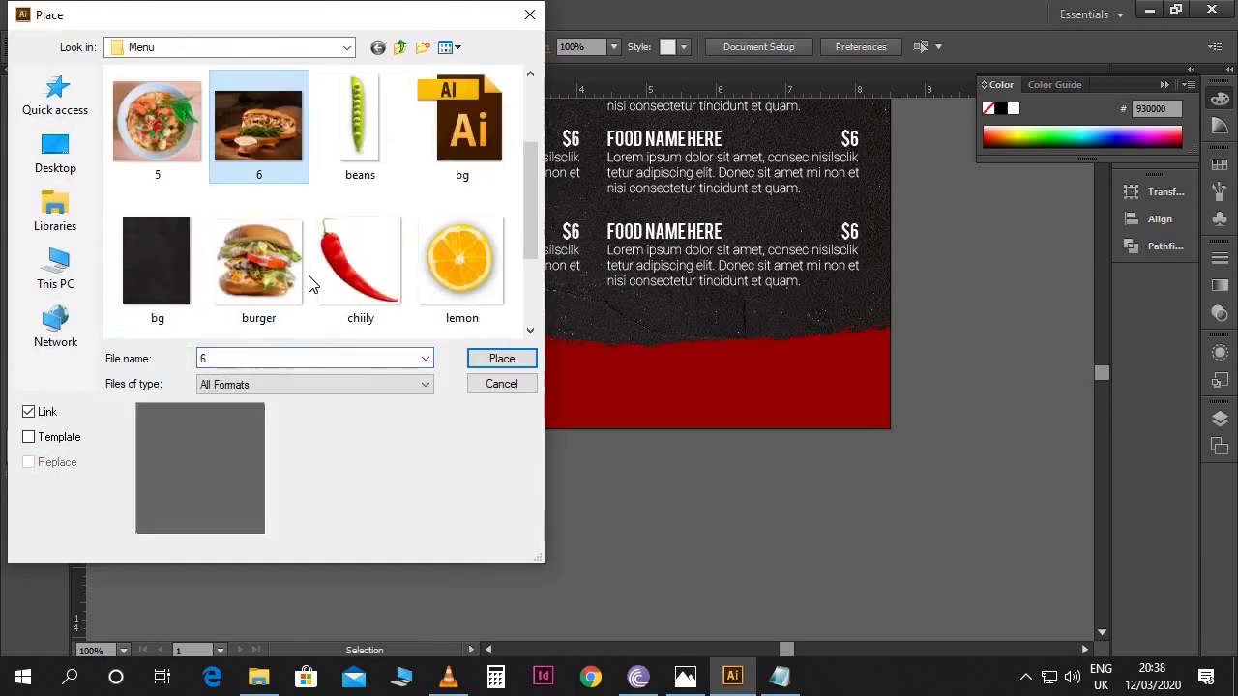
left_click(283, 275)
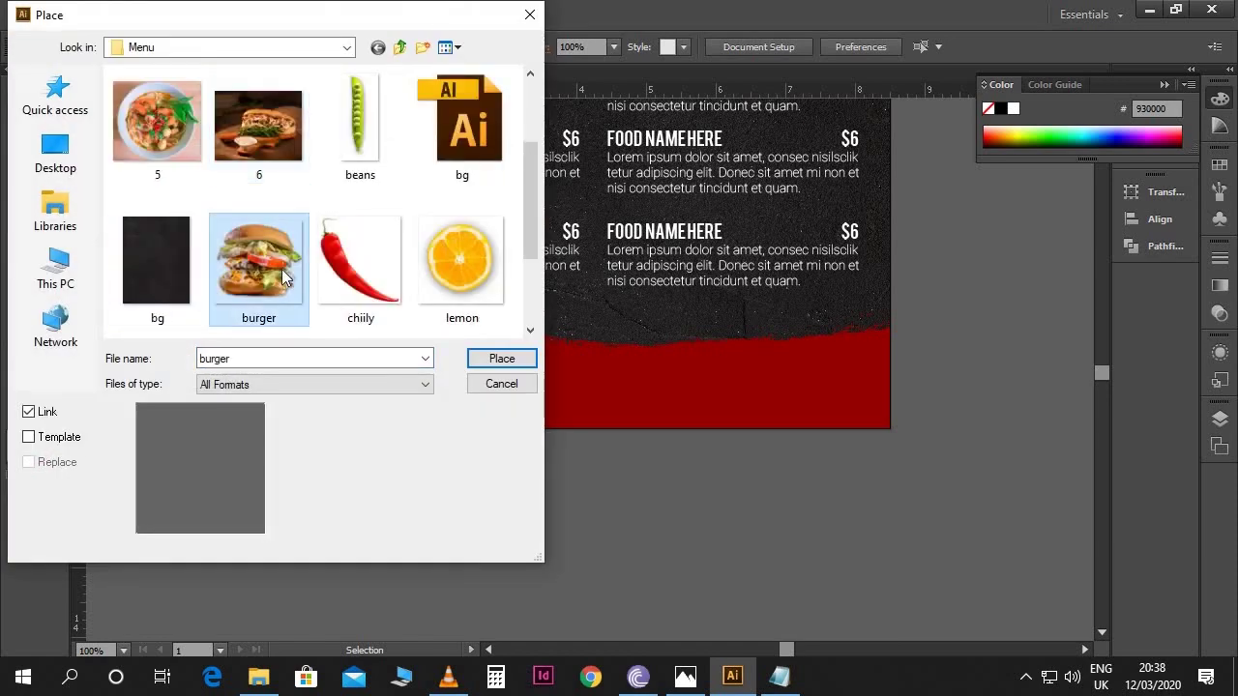
left_click(489, 358)
left_click_drag(609, 426, 443, 370)
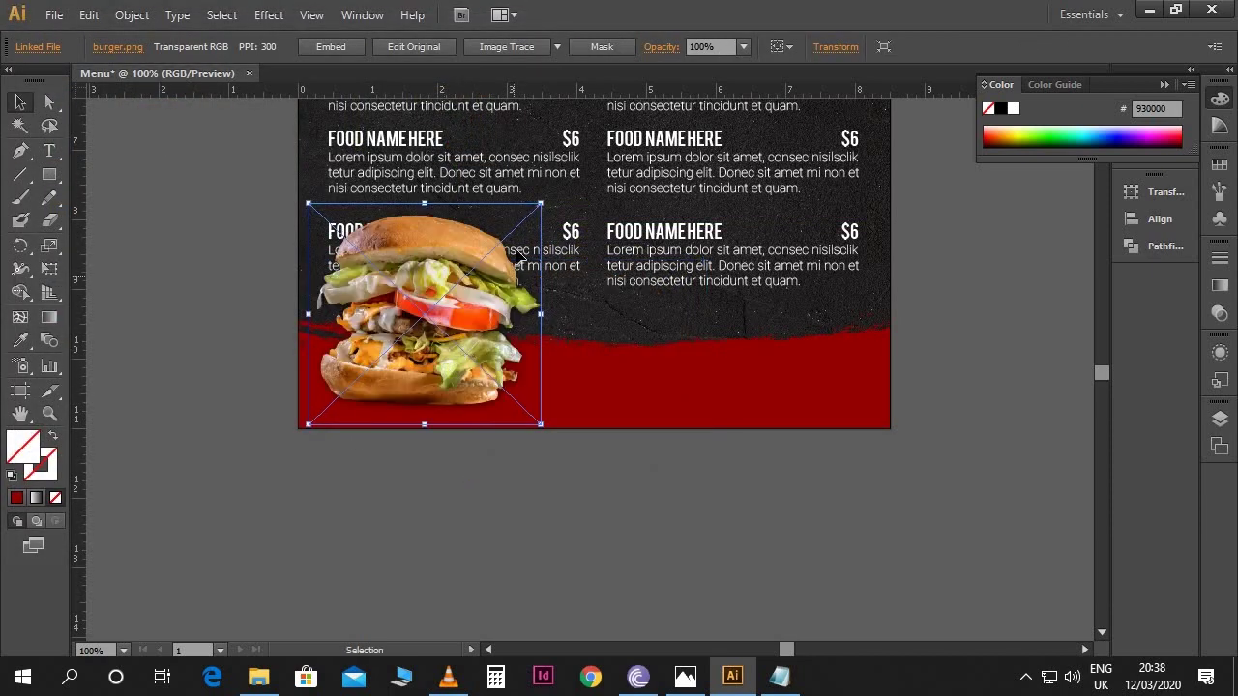
left_click_drag(539, 206, 503, 295)
scroll(450, 367, "up", 1)
left_click(422, 428)
left_click(563, 485)
Select the address lines in the Notepad notes.
key("space")
left_click_drag(607, 477, 586, 479)
left_click(781, 676)
left_click_drag(348, 327, 160, 288)
key("ctrl+c")
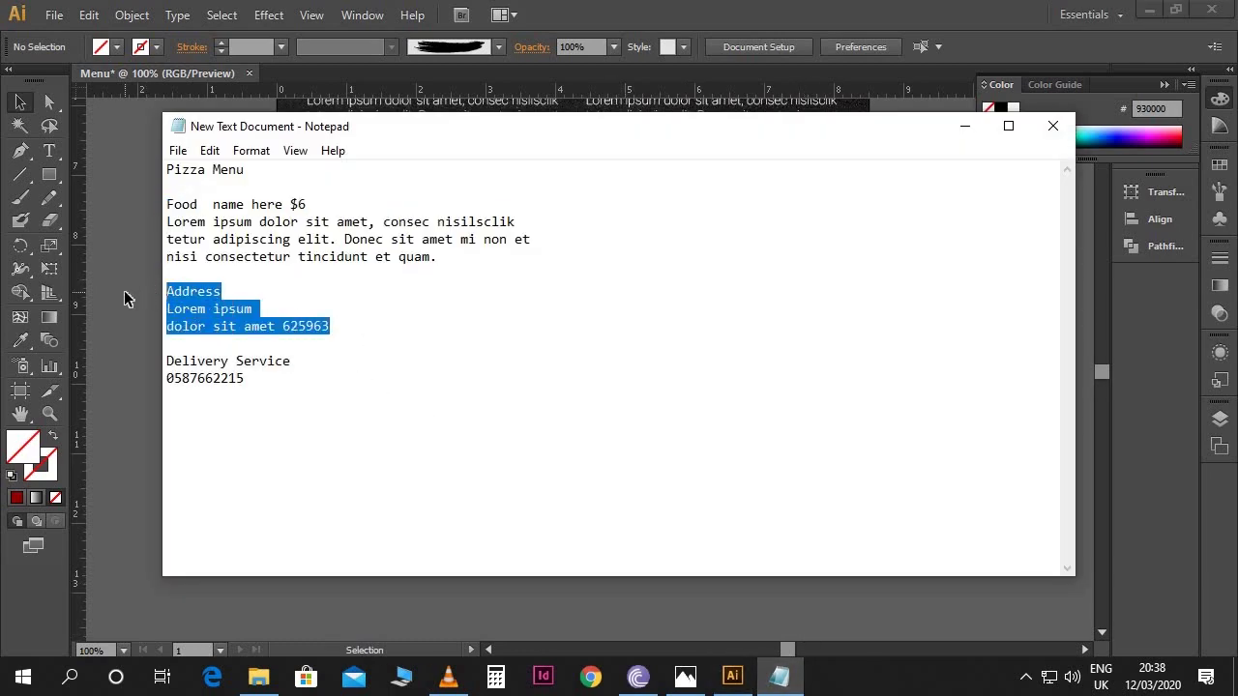
Draw a text area below the page and paste in the copied address lines.
left_click(122, 296)
key("t")
left_click_drag(429, 488, 652, 566)
key("ctrl+v")
Set the address text to Roboto Medium 15.5 pt and shrink its text box to fit.
key("ctrl+a")
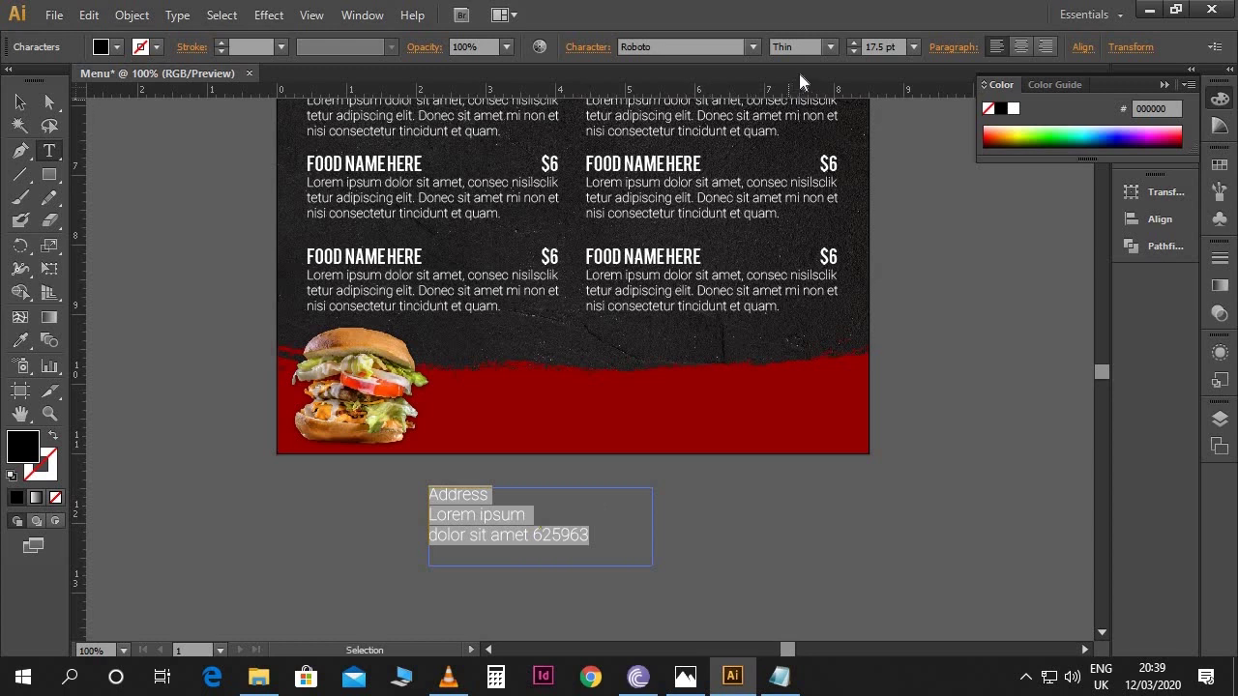
left_click(824, 47)
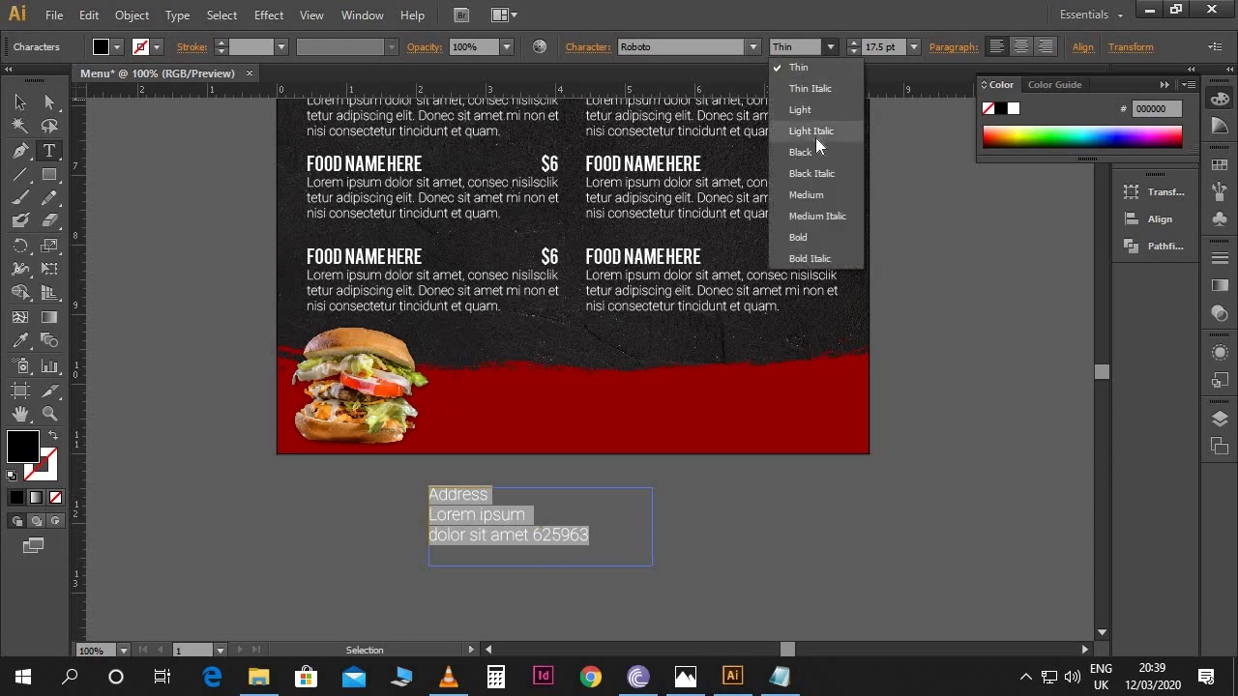
left_click(811, 195)
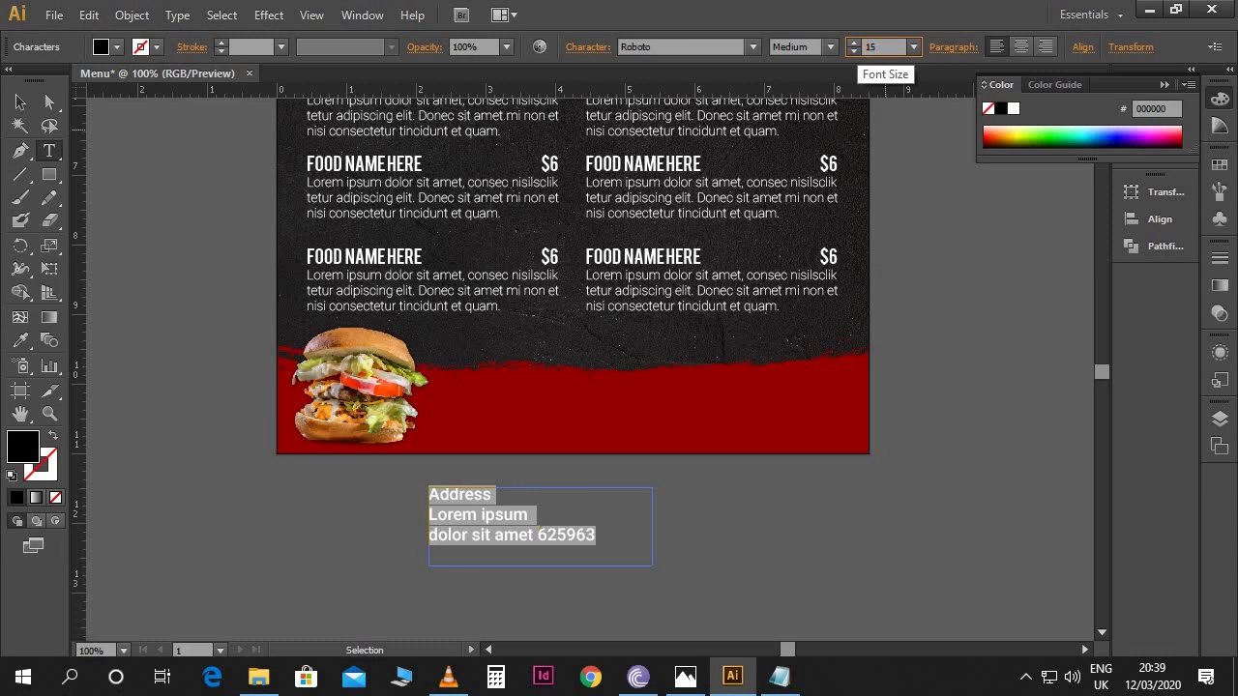
key("Return")
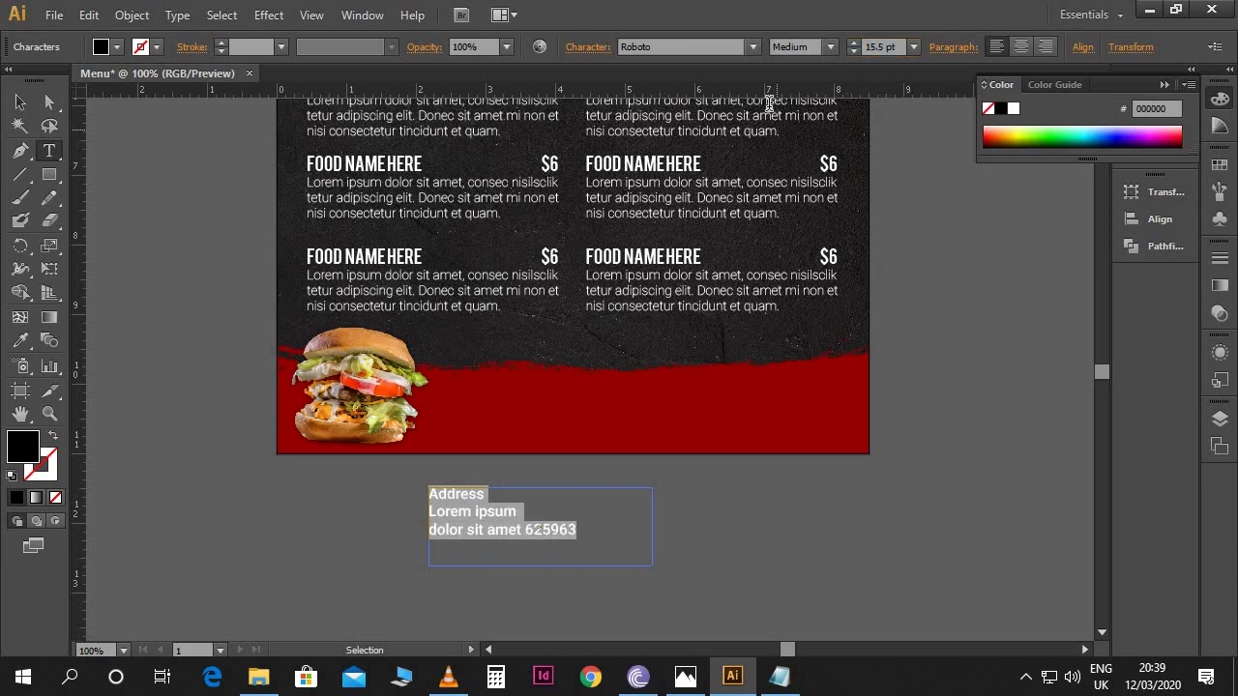
left_click(20, 103)
left_click_drag(652, 551, 537, 428)
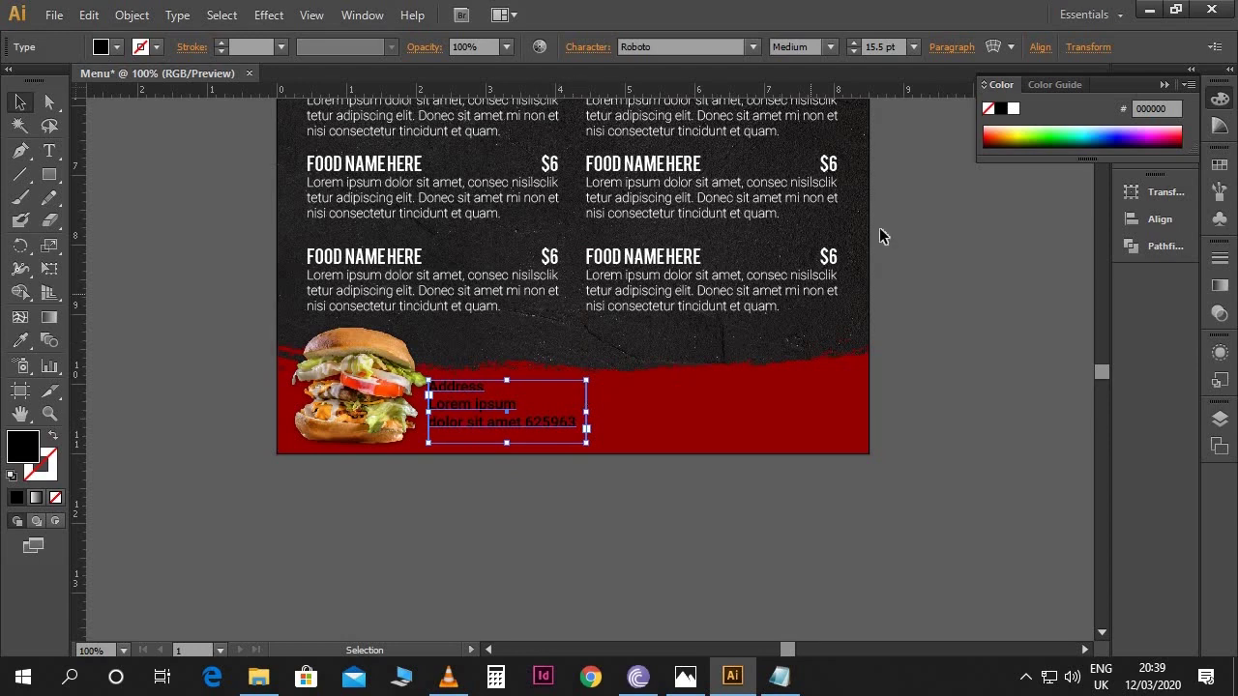
Make the address text white and nudge it slightly upward.
left_click(1012, 109)
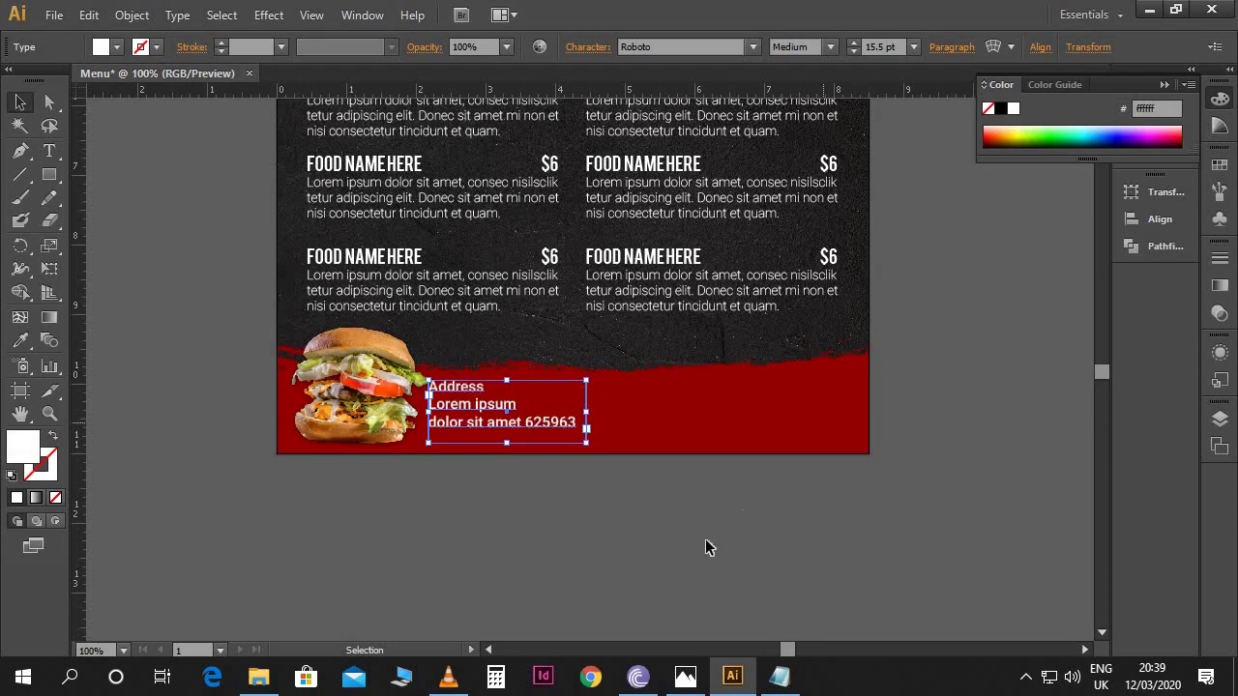
key("ctrl+=")
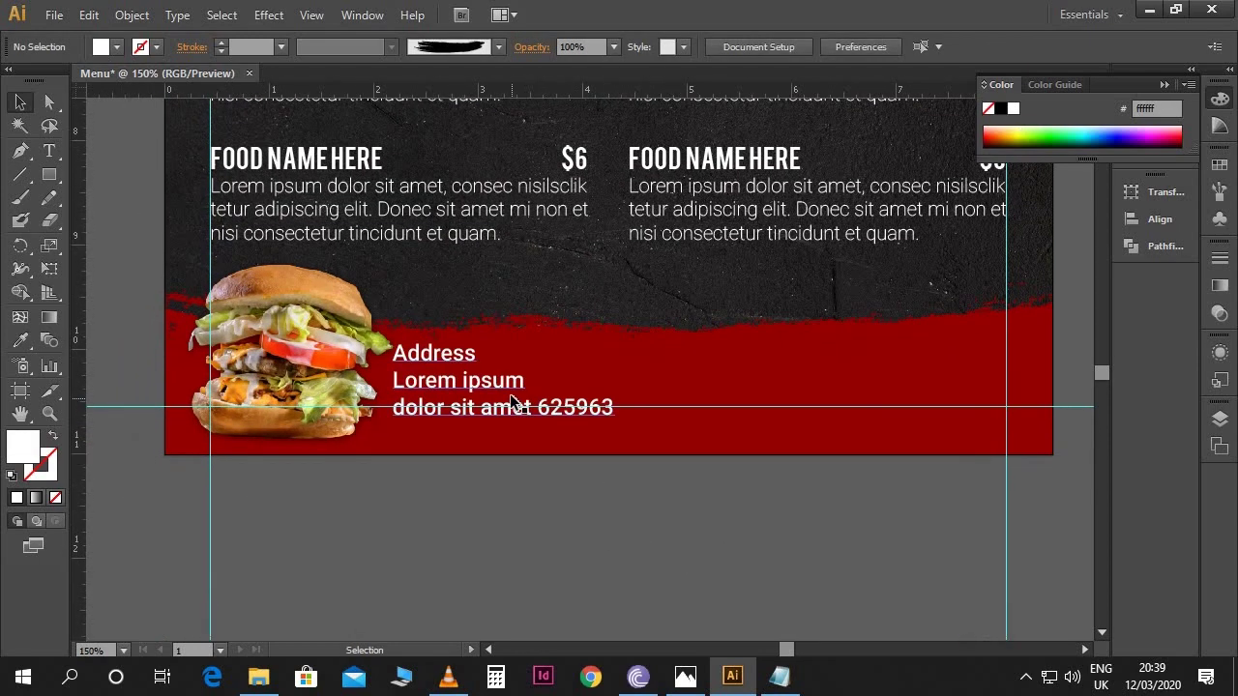
key("Up")
key("Up")
key("Up")
key("Up")
key("Up")
key("Up")
key("Up")
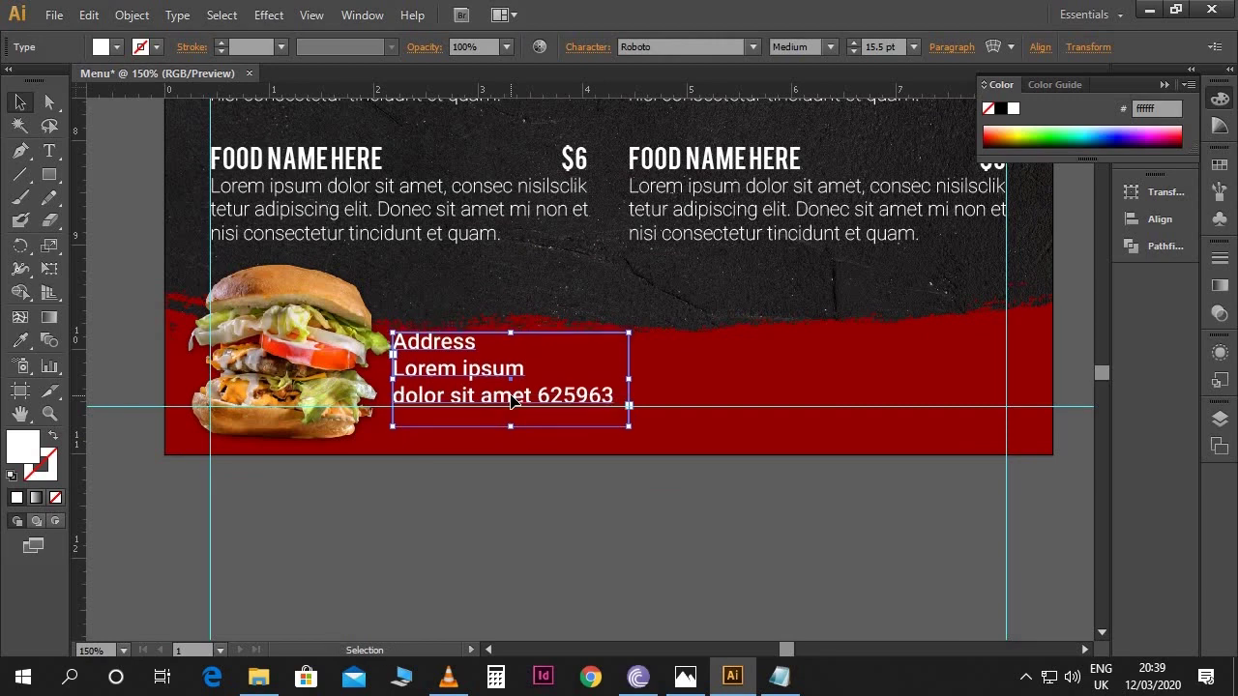
key("ctrl+minus")
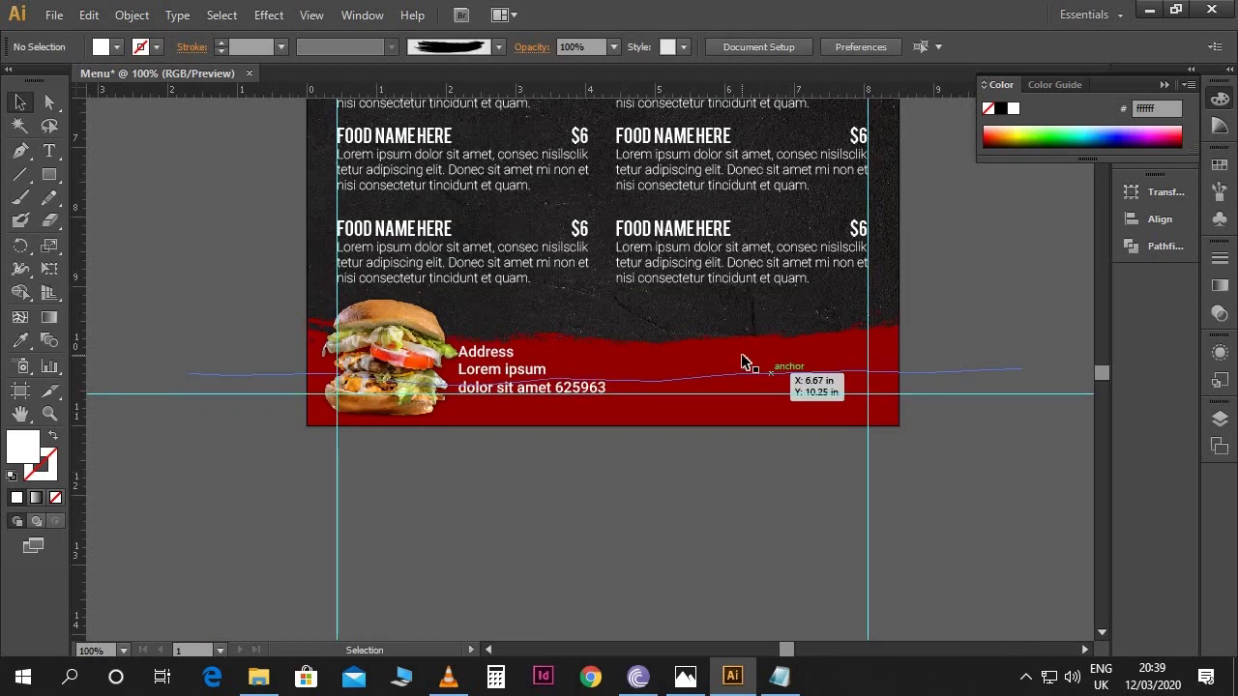
Nudge the red footer clip group up and raise the red rectangle's top edge slightly.
left_click(742, 362)
key("shift+Up")
key("Up")
key("Up")
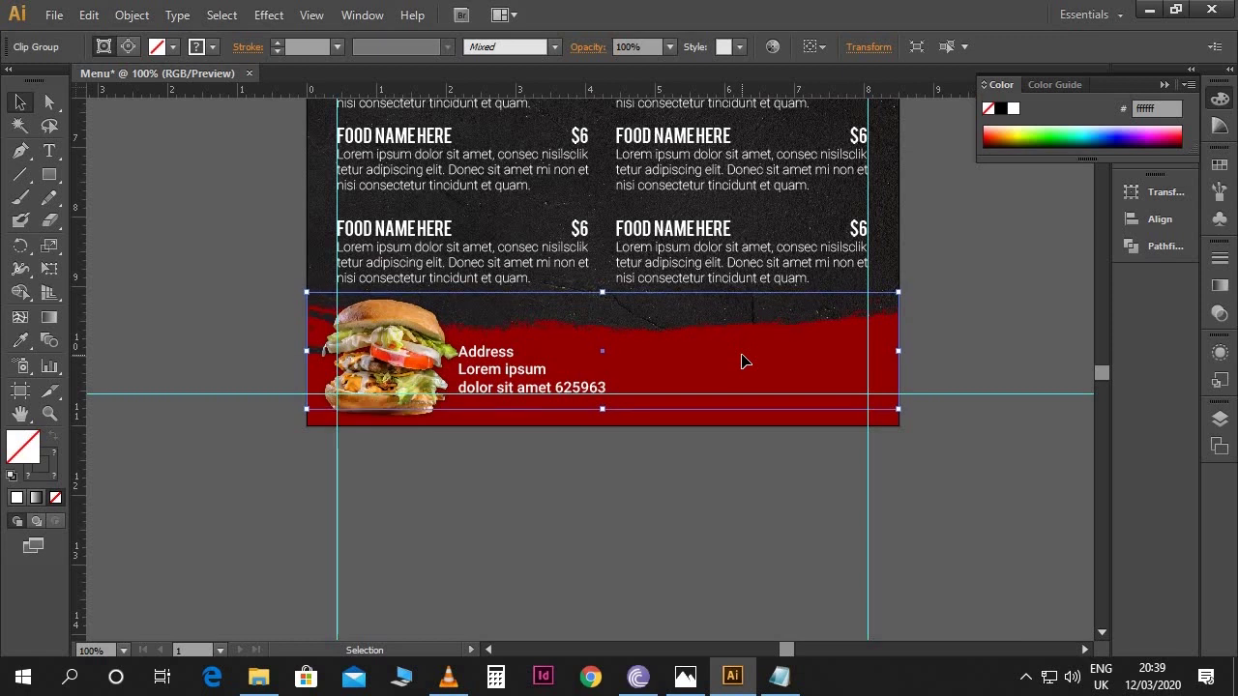
left_click(802, 500)
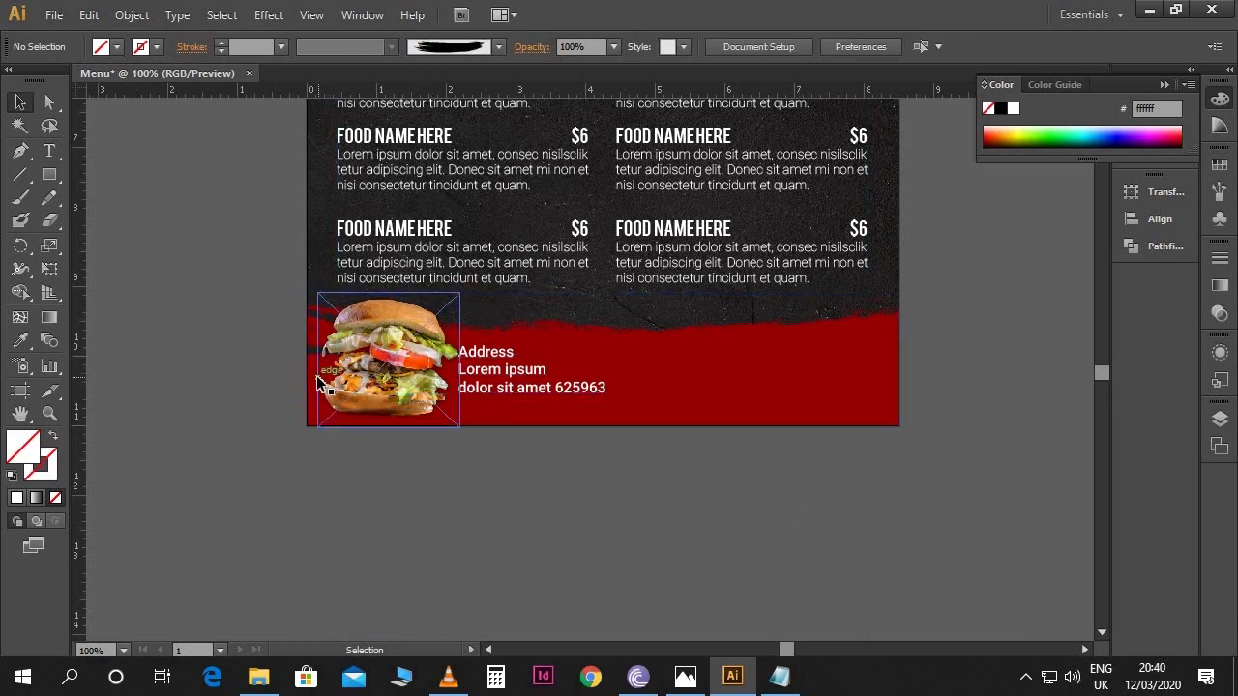
left_click(311, 426)
left_click_drag(602, 355, 597, 343)
Select the Delivery Service lines in the Notepad menu text.
left_click(672, 513)
left_click_drag(764, 500, 698, 517)
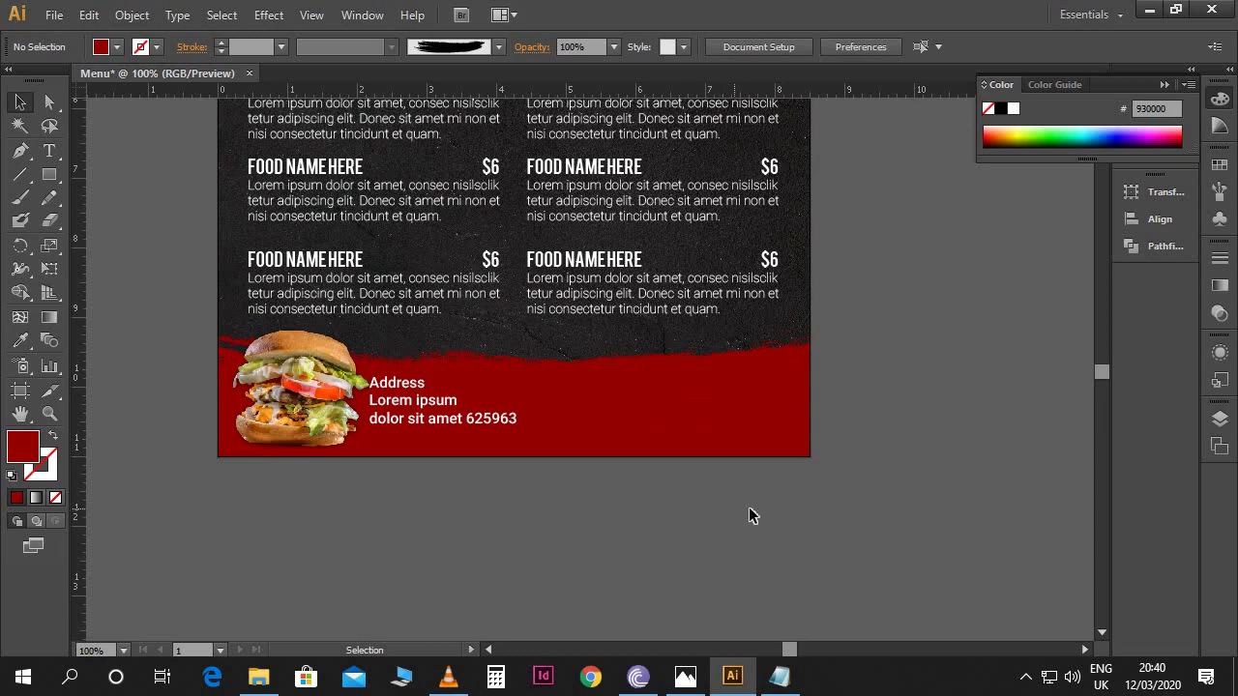
left_click(781, 676)
left_click_drag(305, 396, 167, 343)
key("ctrl+c")
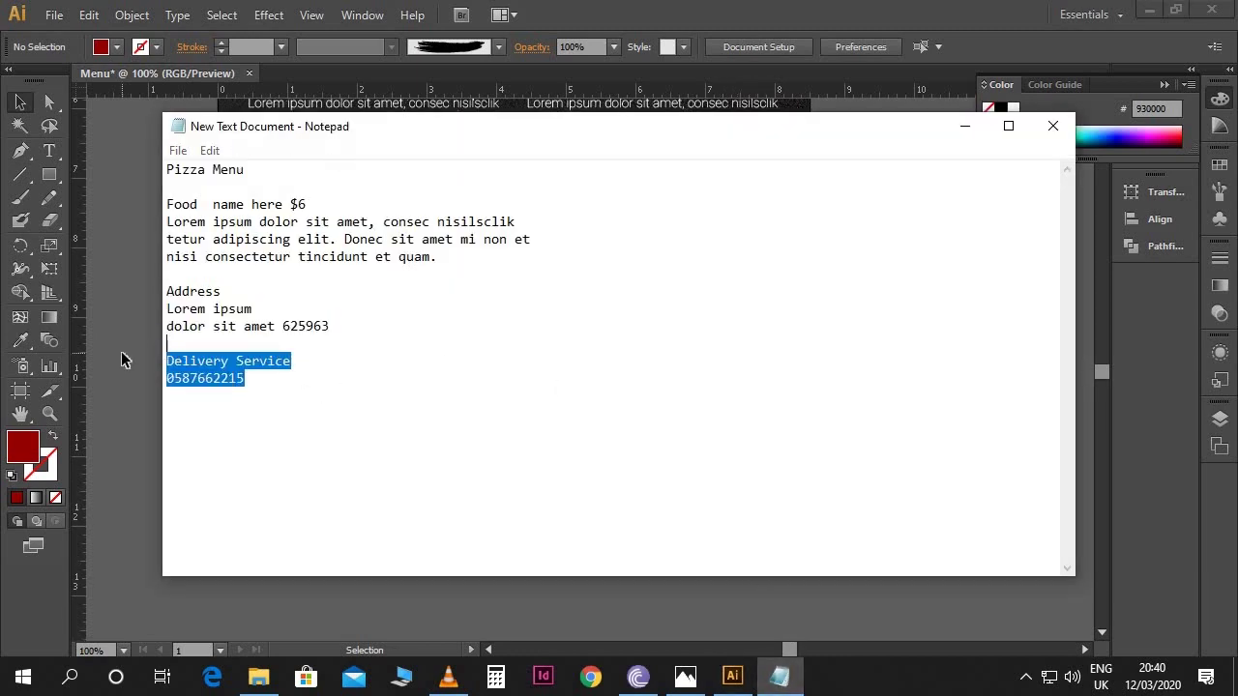
Paste the Delivery Service lines into a new text area, removing the empty top line.
left_click(122, 359)
key("ctrl+semicolon")
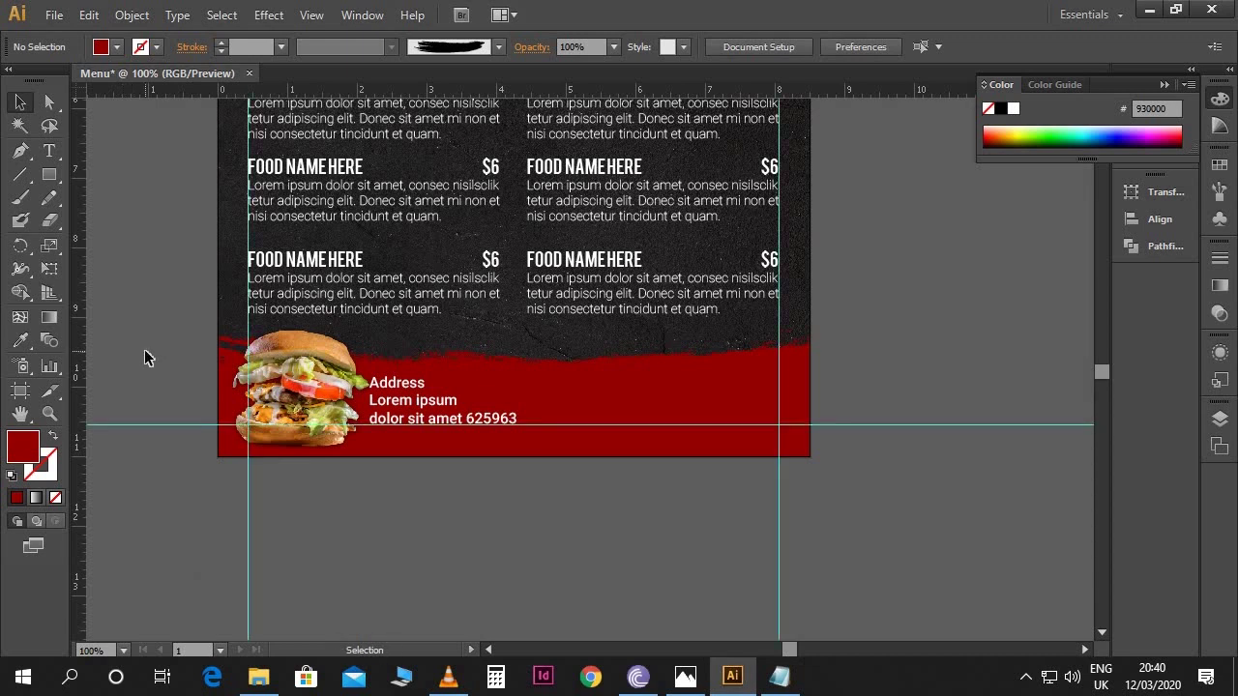
key("t")
left_click_drag(580, 500, 777, 563)
key("ctrl+v")
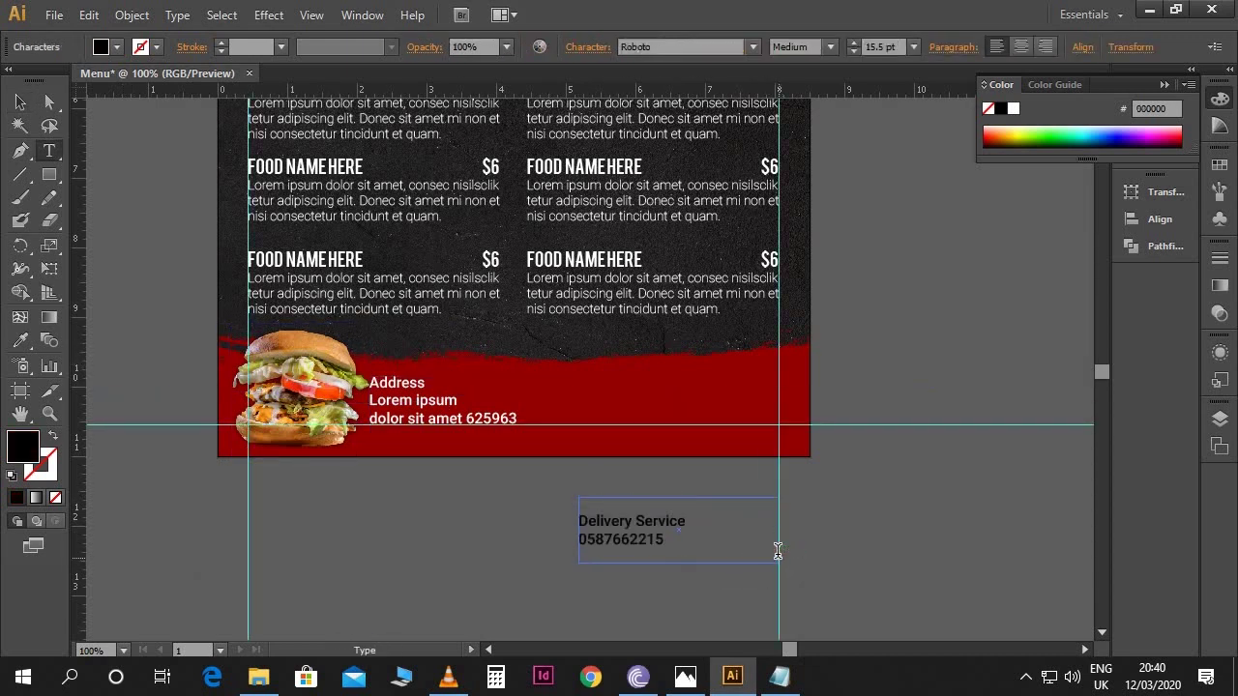
key("BackSpace")
Make the phone number Roboto Bold and move the text onto the red footer.
double_click(643, 523)
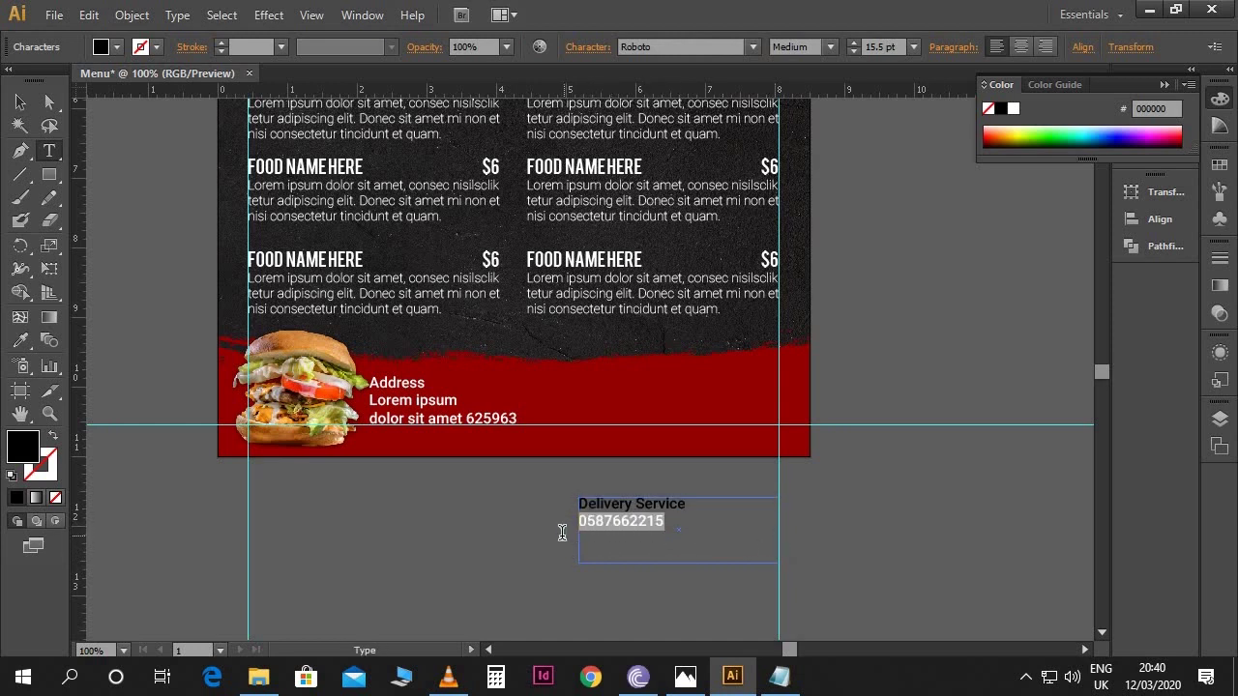
left_click(830, 46)
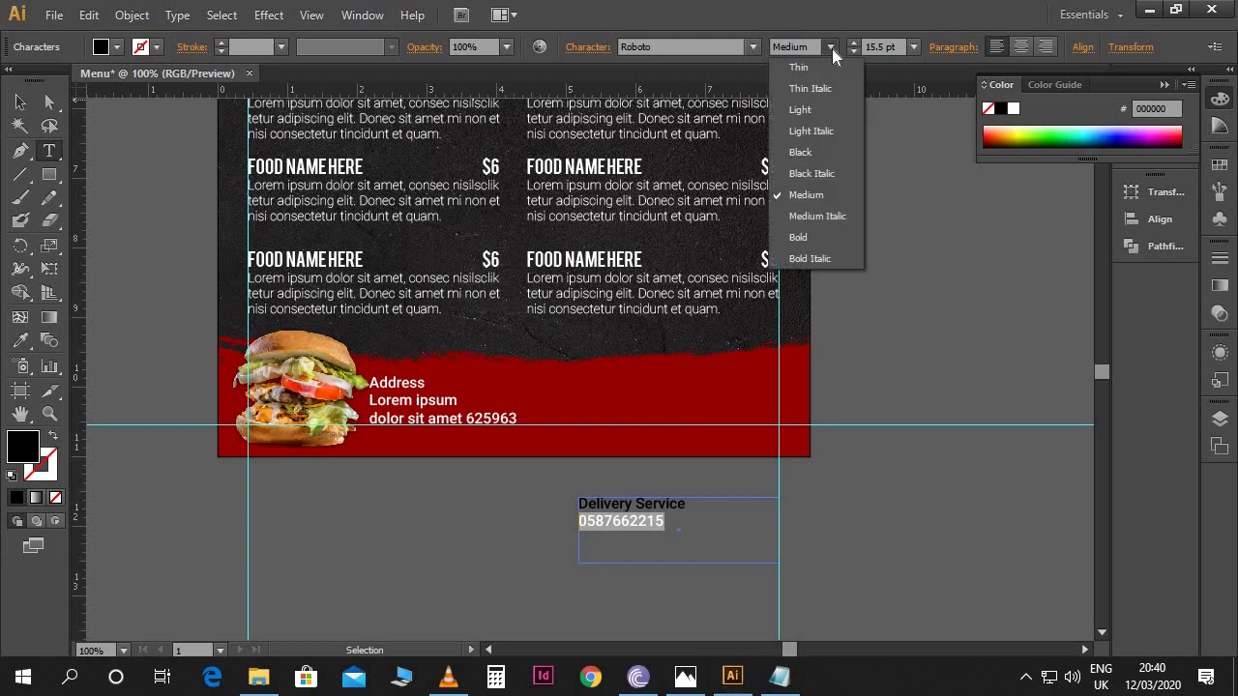
key("Escape")
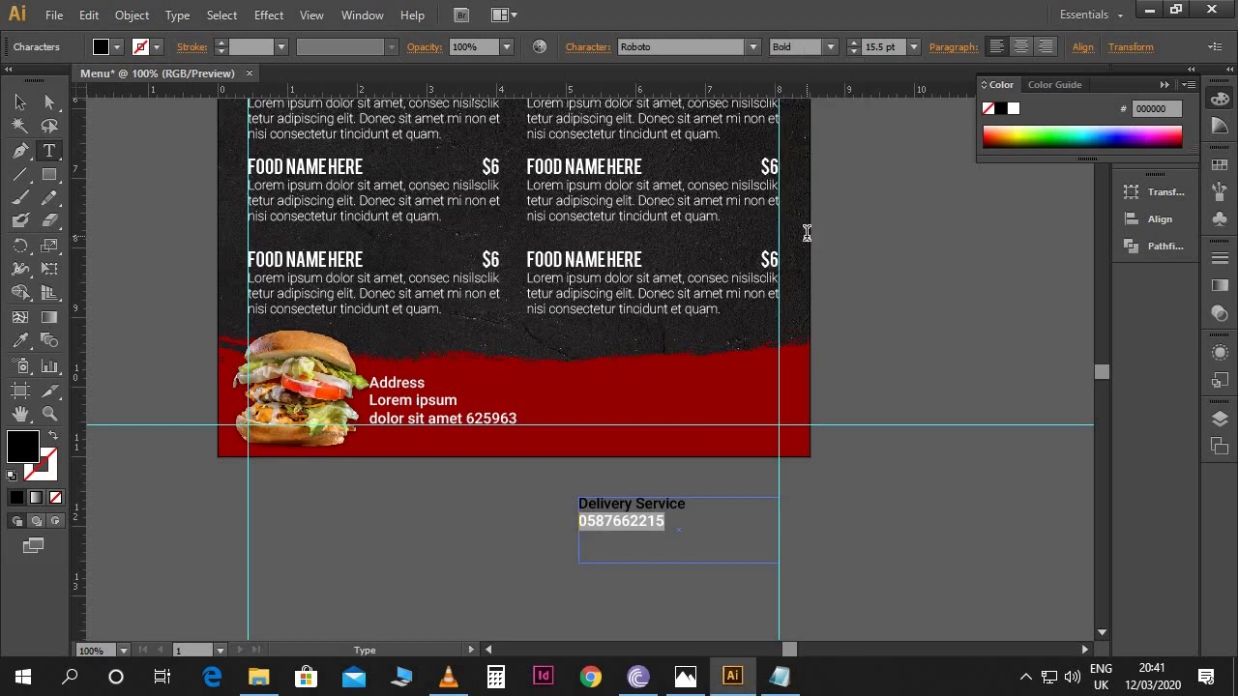
left_click(23, 107)
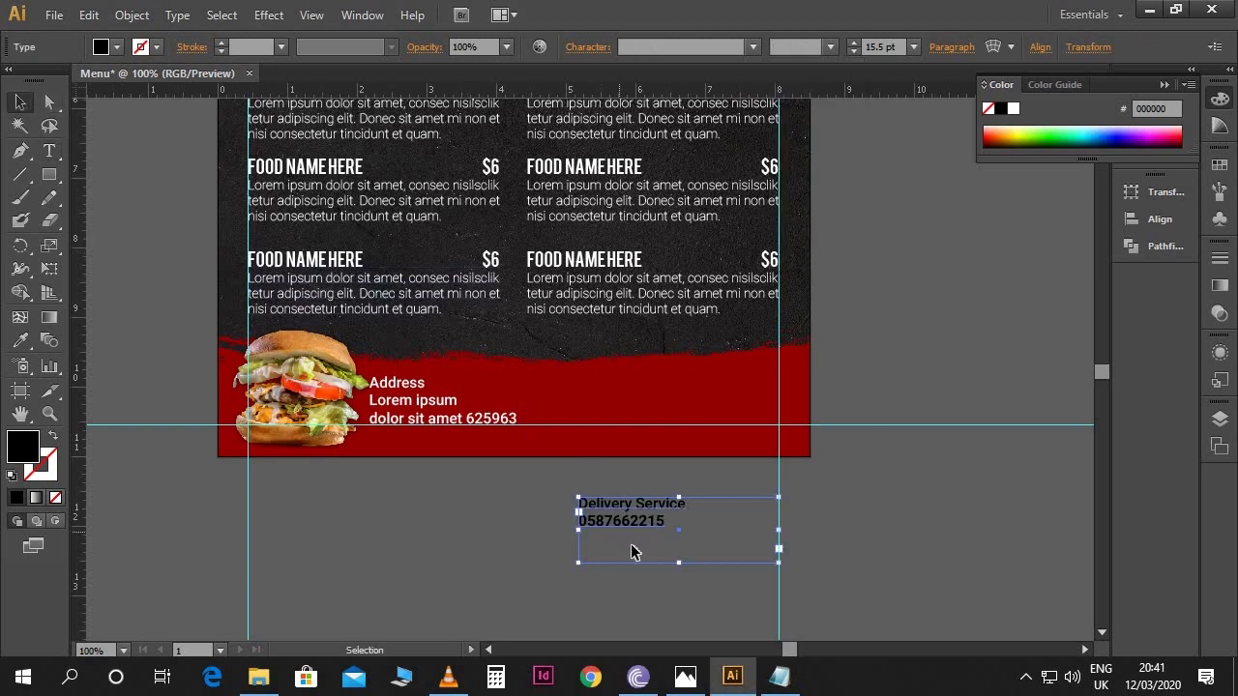
left_click_drag(628, 537, 615, 420)
Enlarge the phone number to 27 pt and fill all the delivery text white.
key("t")
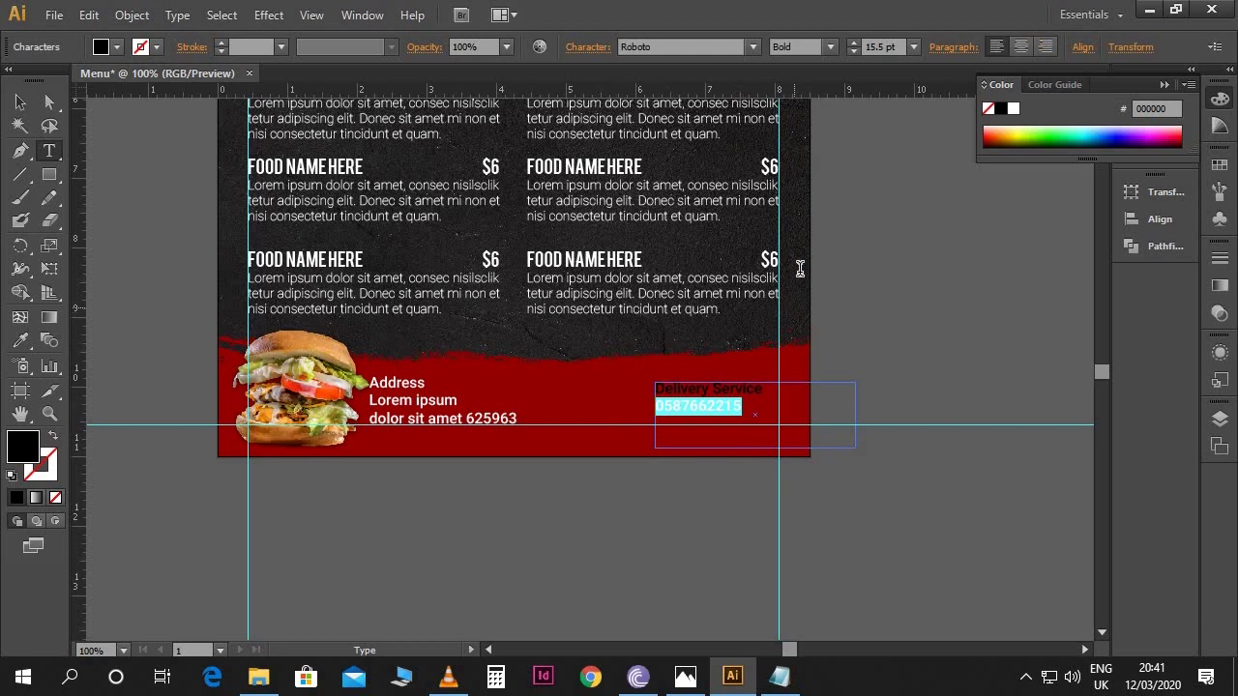
left_click(896, 46)
type("2")
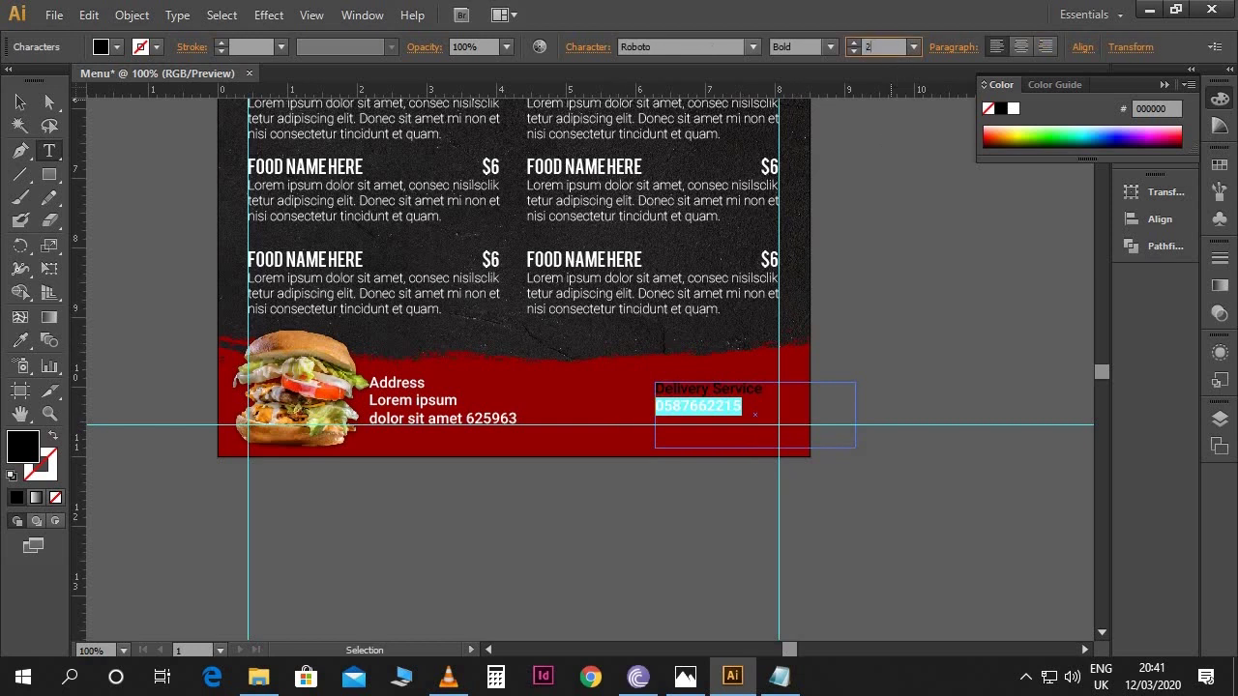
type("7")
key("Return")
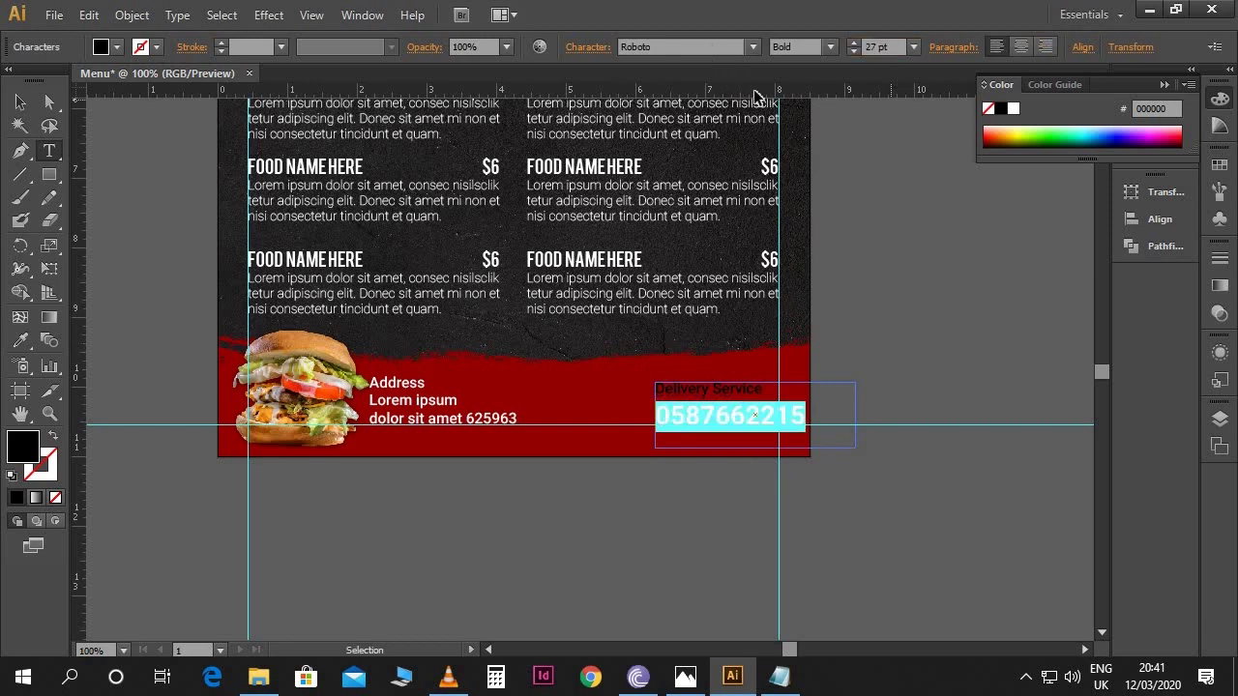
key("ctrl+a")
left_click(1013, 110)
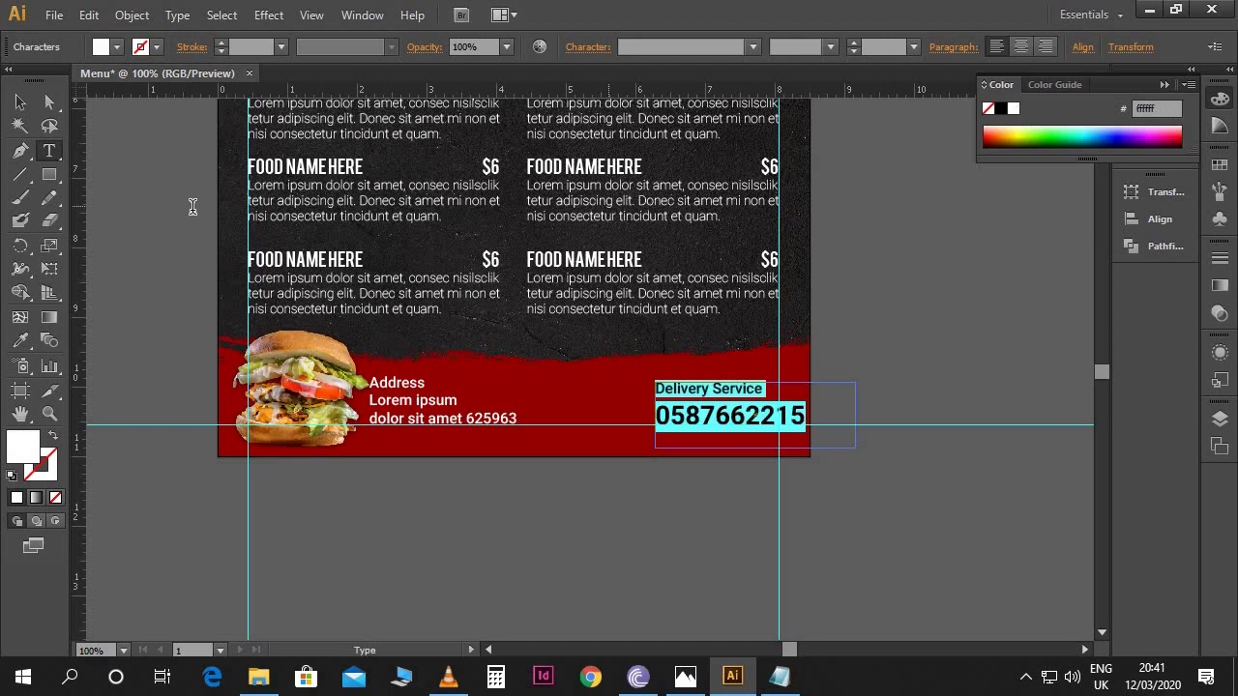
Nudge the delivery text left and up into place at the footer's lower right.
left_click(15, 108)
key("Left")
key("shift+Left")
key("shift+Left")
key("Up")
key("Up")
key("Up")
key("Up")
key("Up")
key("Up")
key("Up")
key("Left")
key("Left")
key("Left")
key("Left")
key("Left")
key("Left")
key("Left")
key("Left")
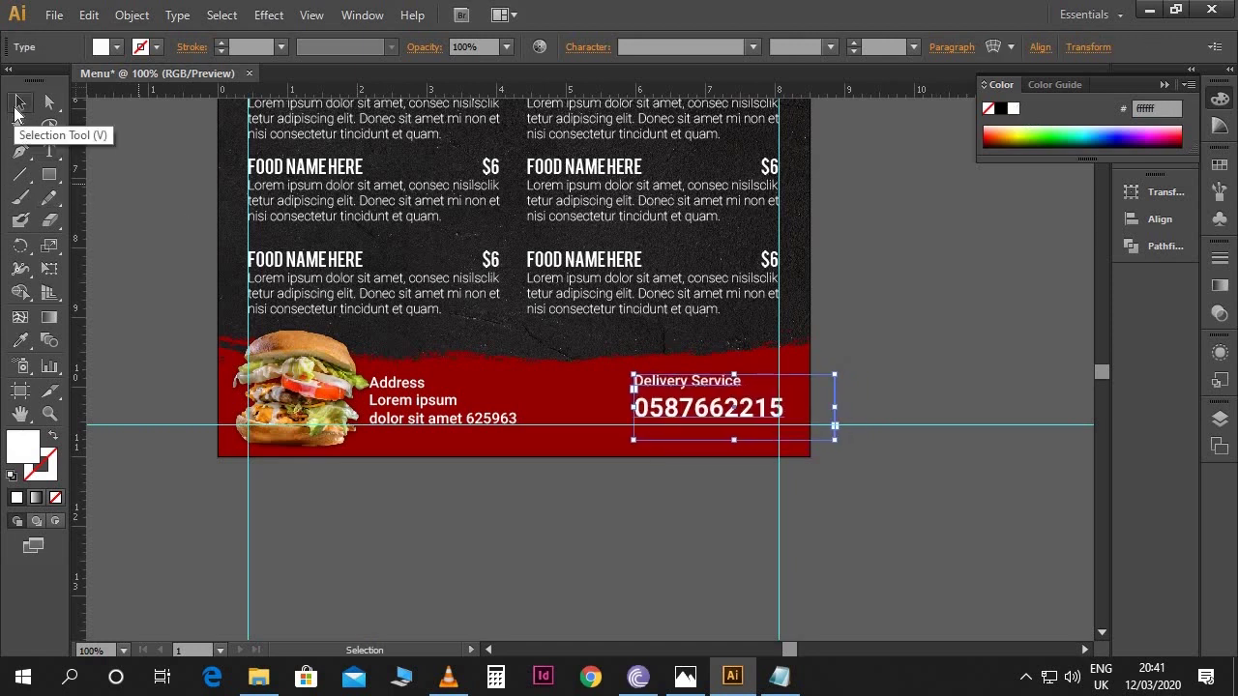
key("Down")
key("Down")
key("Down")
key("Down")
key("Down")
key("Down")
key("Down")
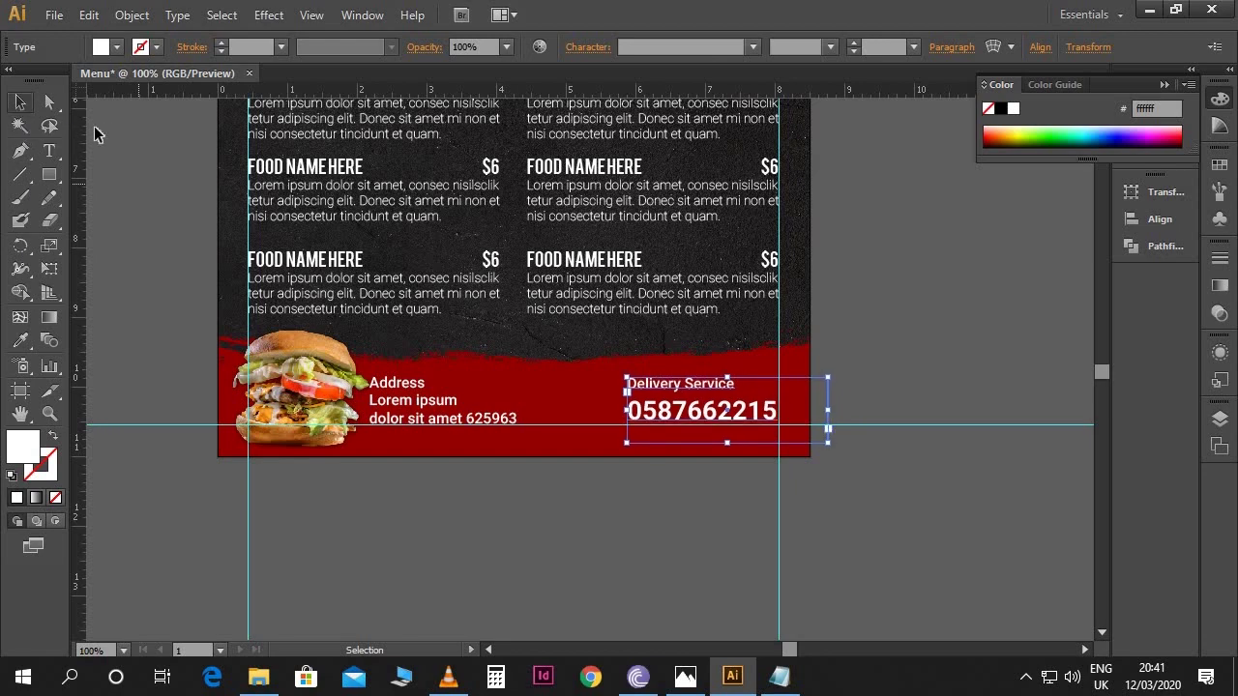
left_click(660, 568)
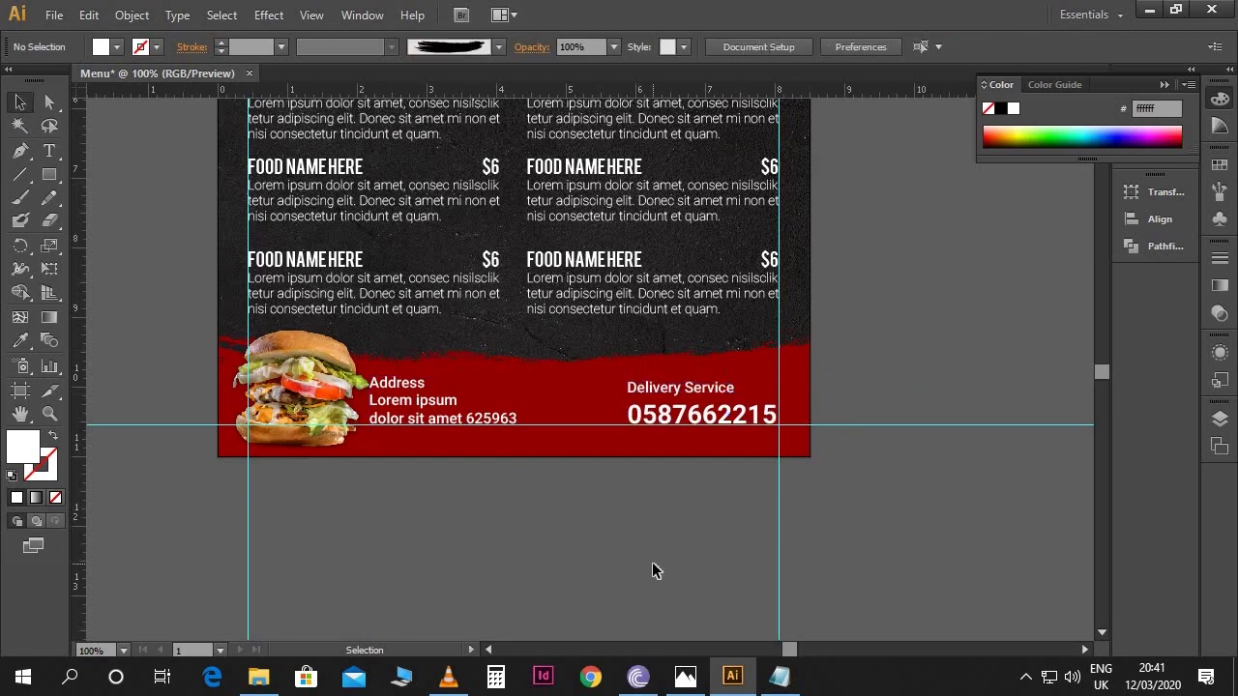
Place beans.png and scale it small at the left edge beside the second left food item.
scroll(638, 522, "up", 3)
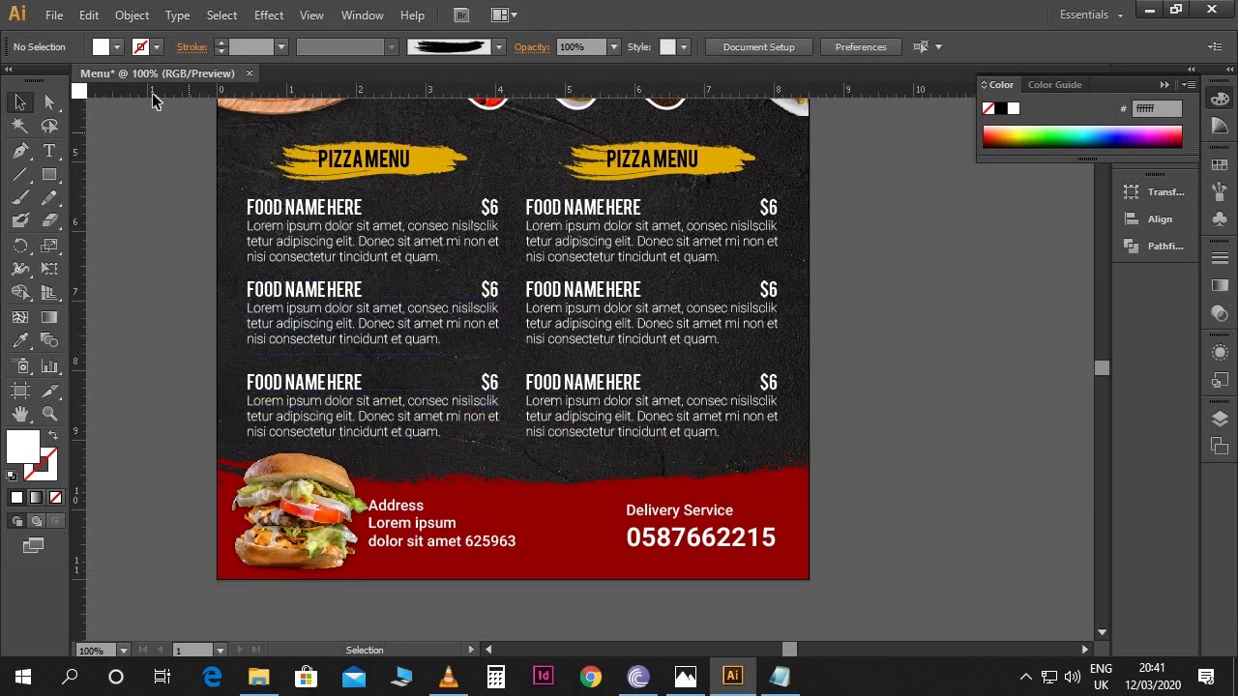
left_click(54, 15)
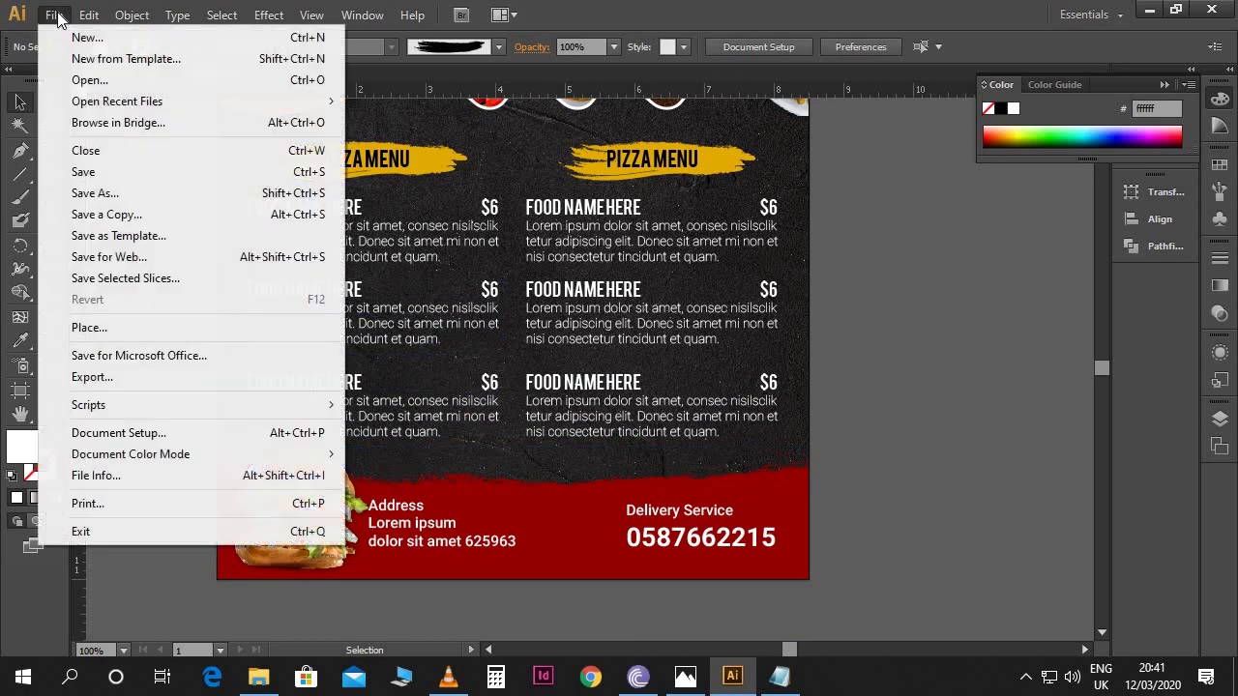
left_click(111, 324)
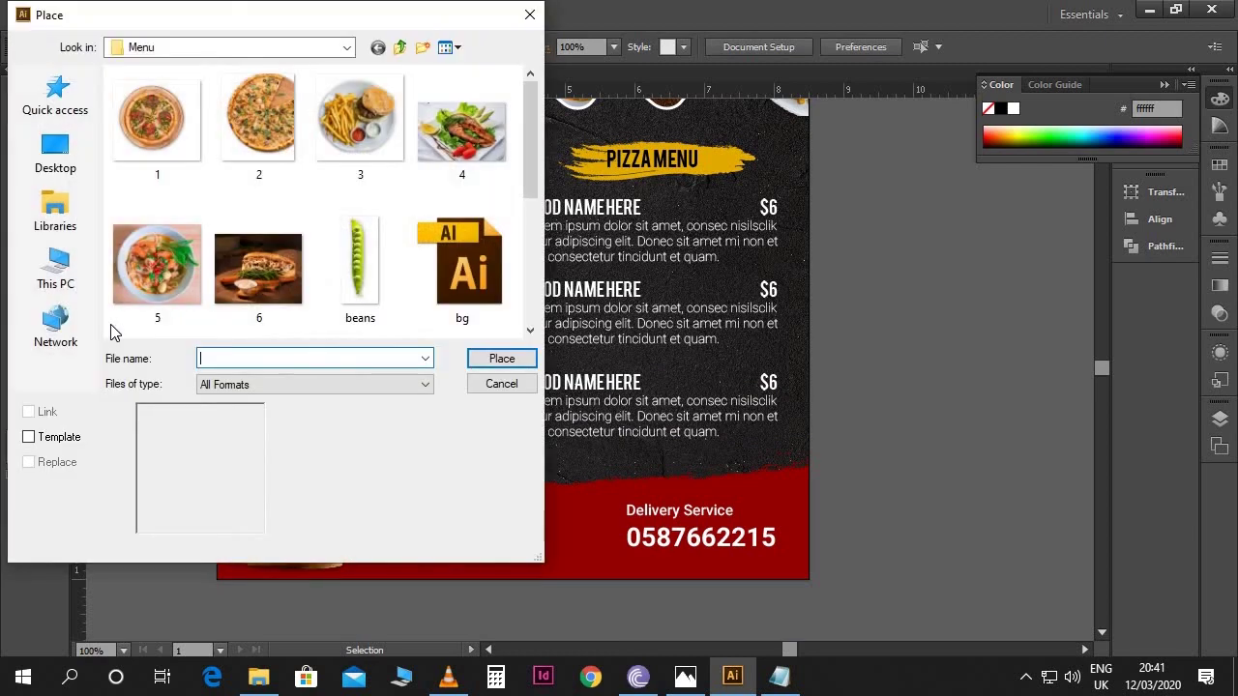
double_click(367, 251)
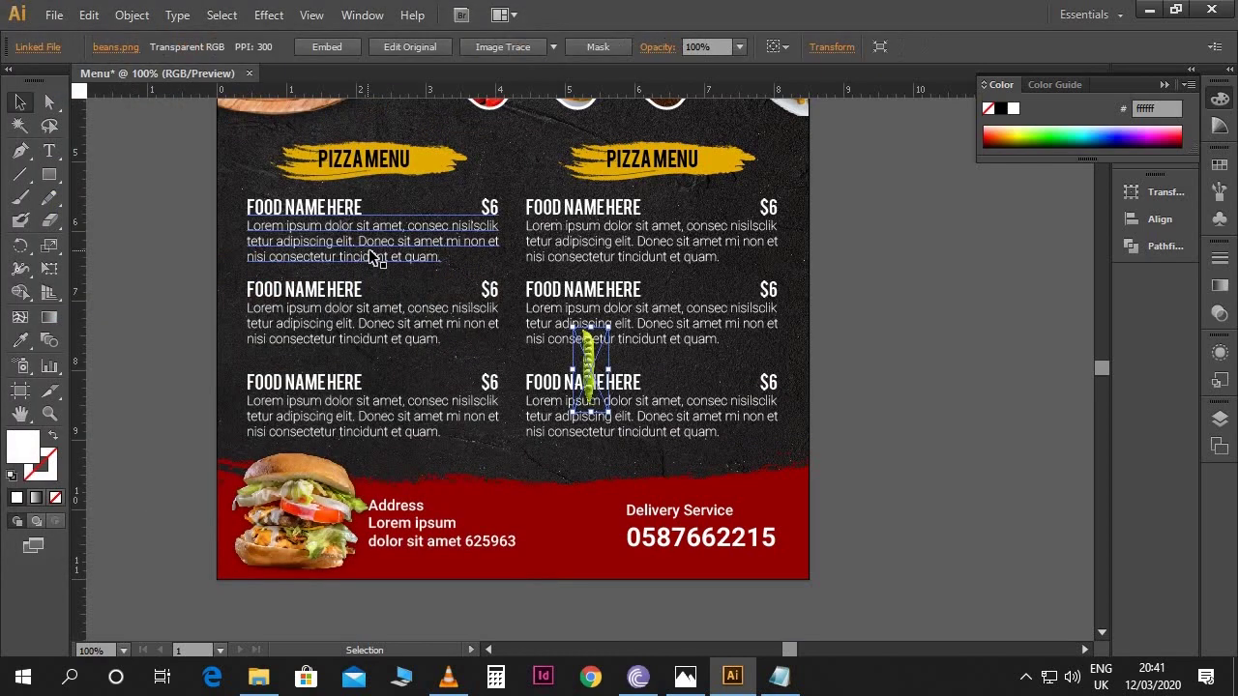
left_click_drag(591, 370, 207, 358)
left_click(271, 404)
scroll(208, 364, "down", 1)
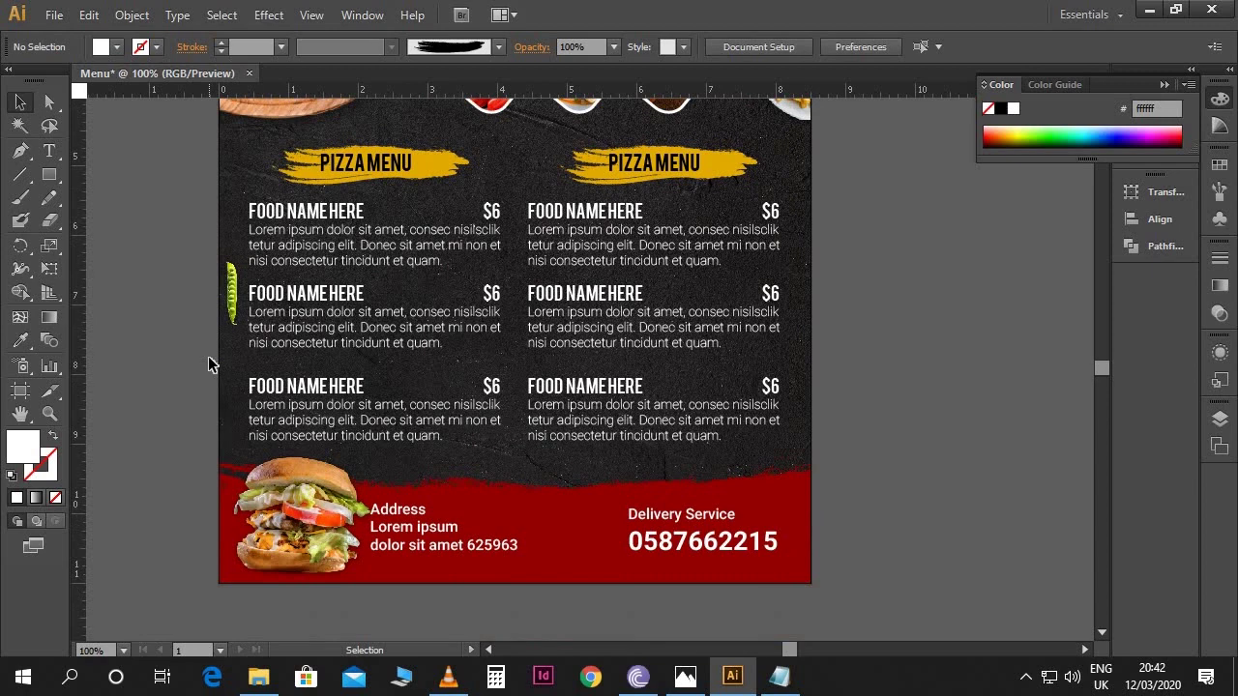
Place chily.png from the Menu folder onto the artboard.
left_click(54, 16)
left_click(97, 327)
left_click(386, 232)
scroll(392, 232, "down", 2)
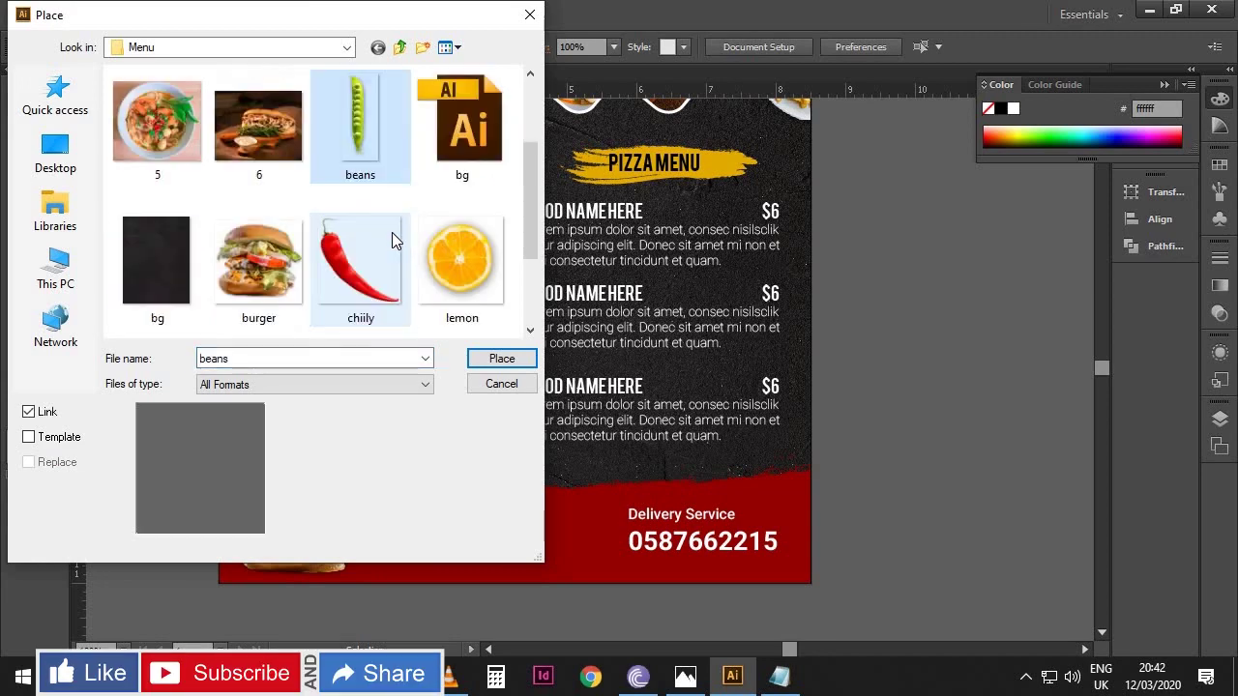
double_click(388, 261)
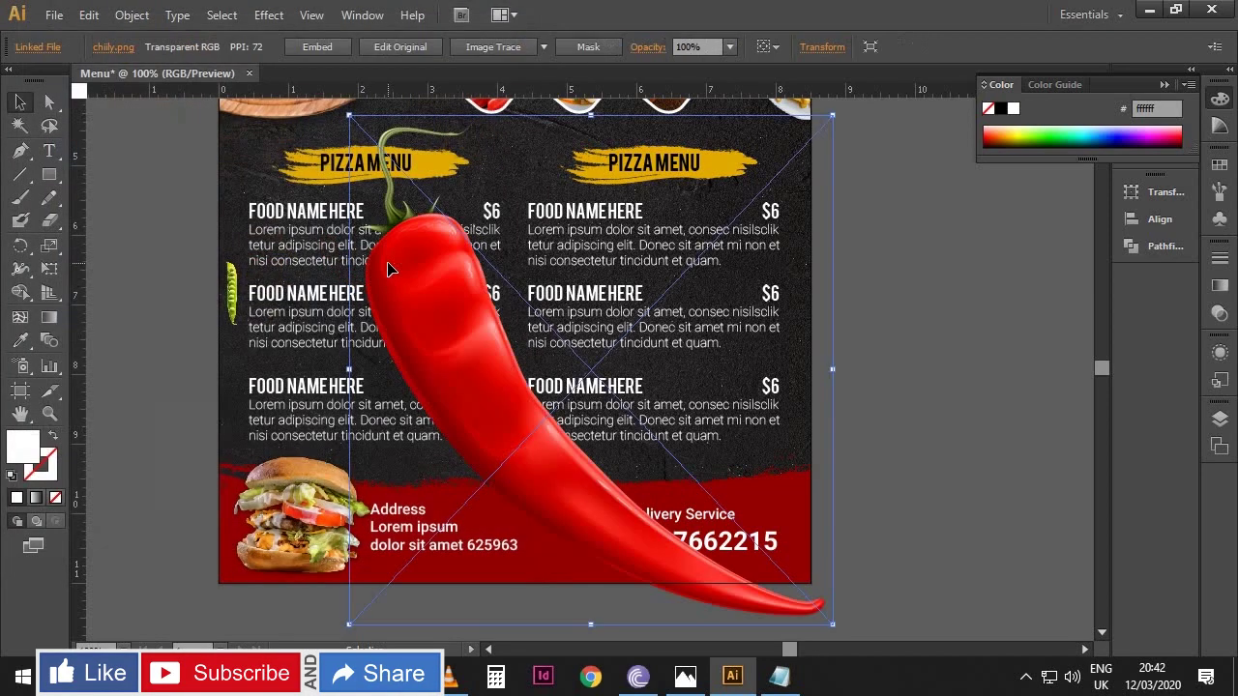
Shrink the chili to about 1.3 in wide and position it above the footer between the columns.
left_click_drag(354, 117, 431, 302)
left_click_drag(533, 398, 501, 435)
left_click_drag(626, 336, 599, 370)
left_click_drag(554, 440, 542, 479)
left_click(923, 404)
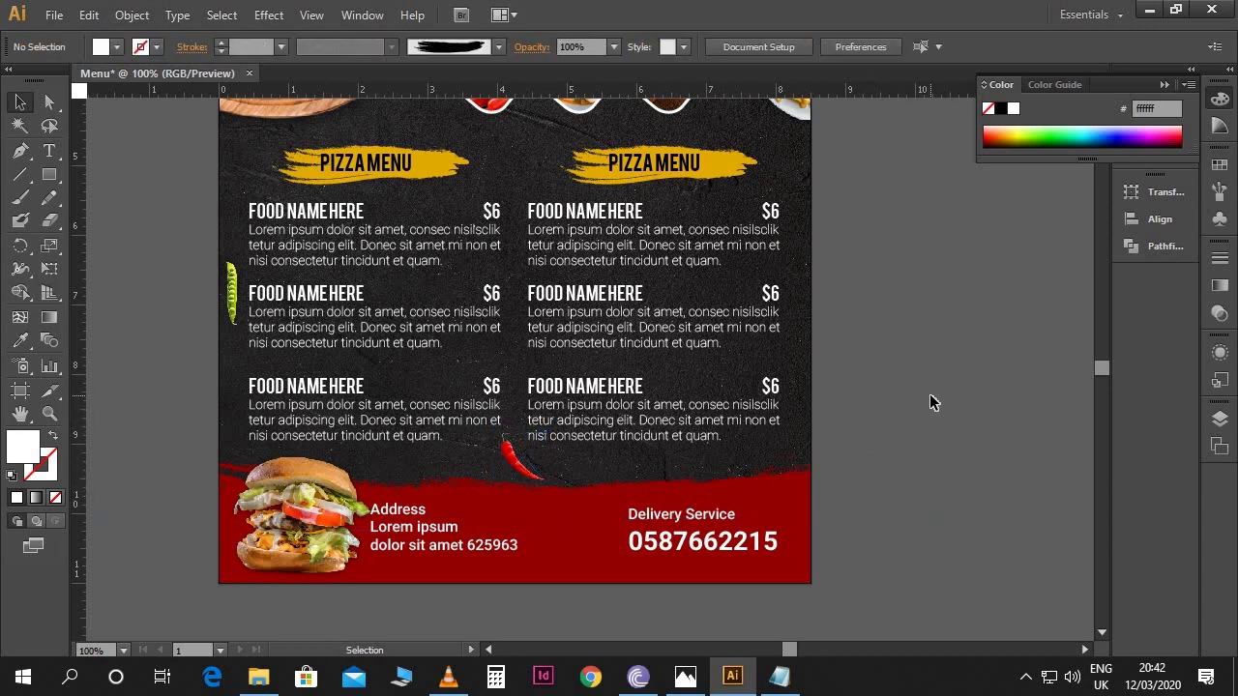
Place lemon.png, scale it down and set it at the right edge on the footer's top.
left_click(54, 14)
left_click(113, 326)
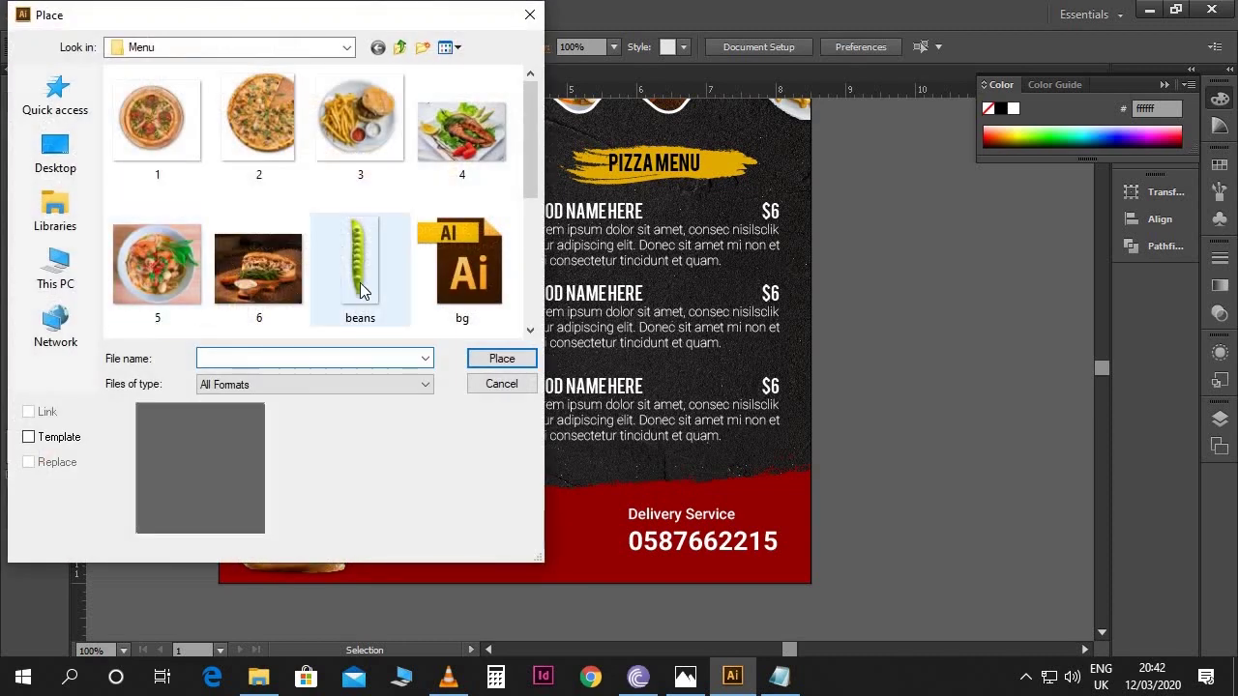
left_click(363, 291)
scroll(362, 290, "down", 1)
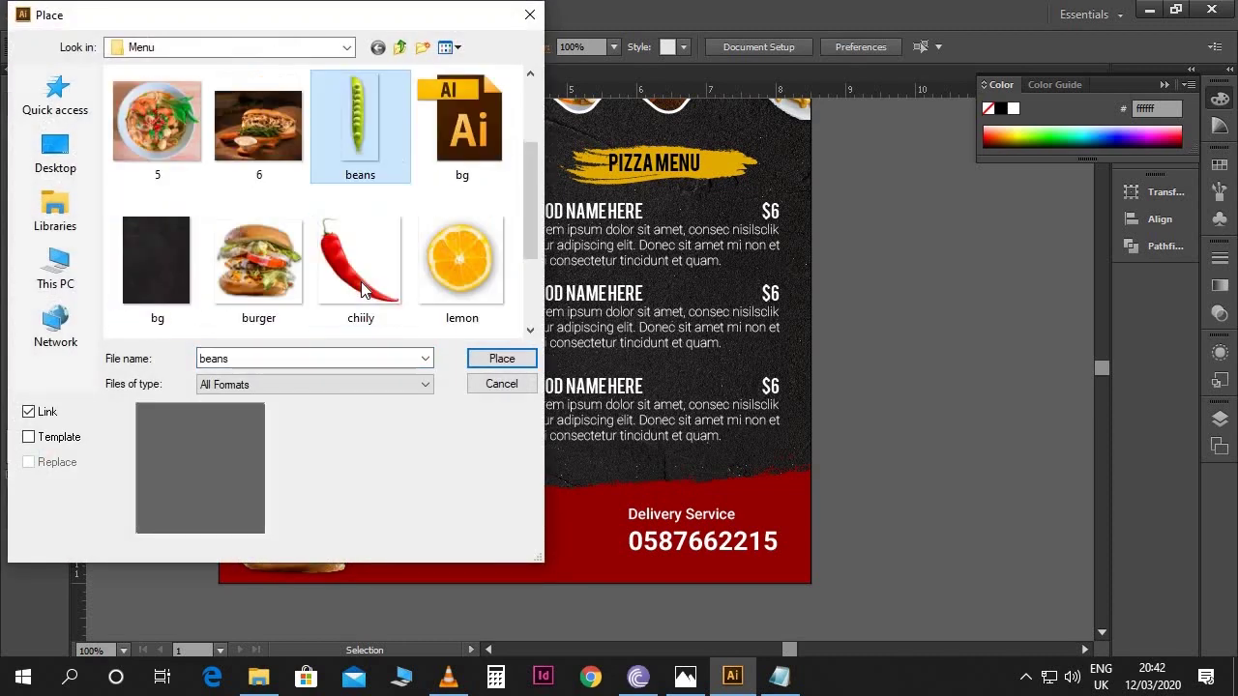
double_click(447, 276)
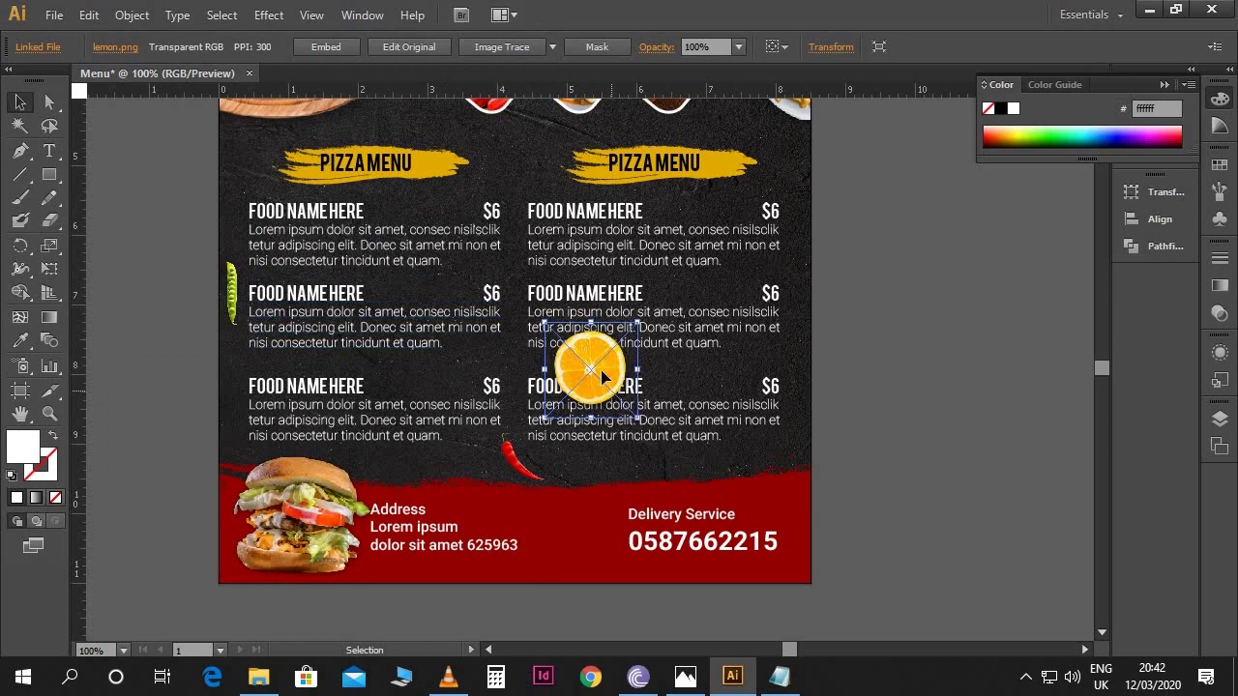
left_click_drag(540, 320, 782, 496)
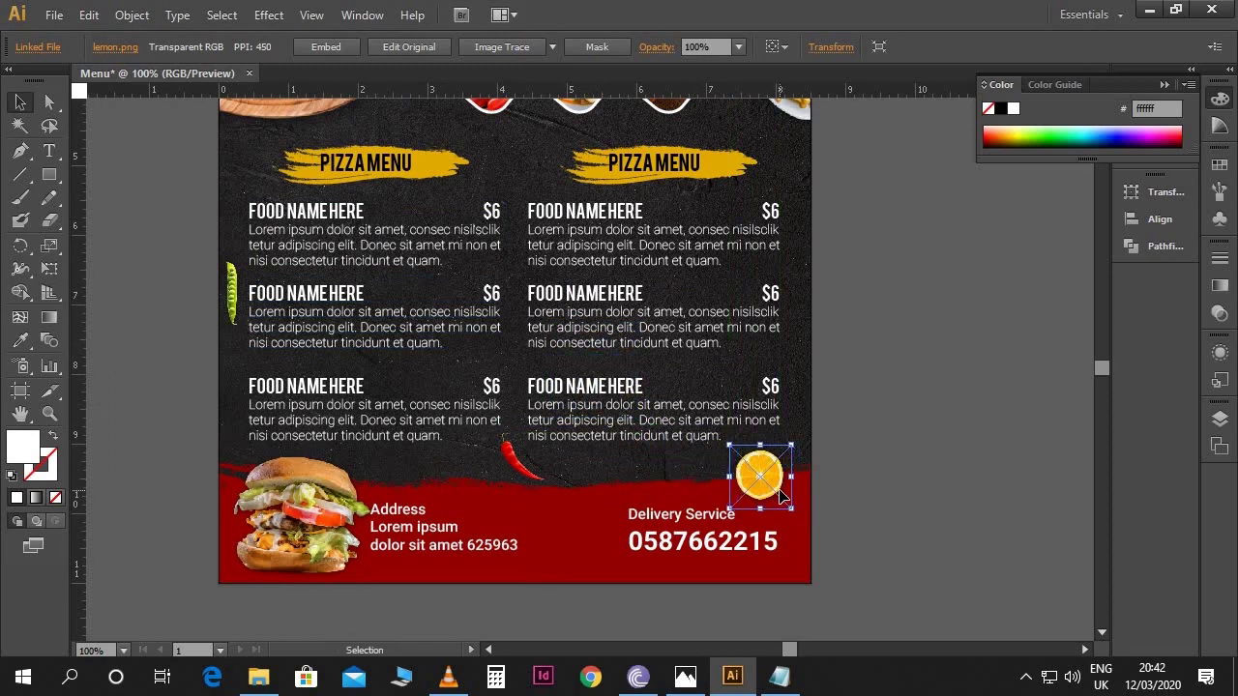
left_click(907, 498)
scroll(899, 489, "up", 3)
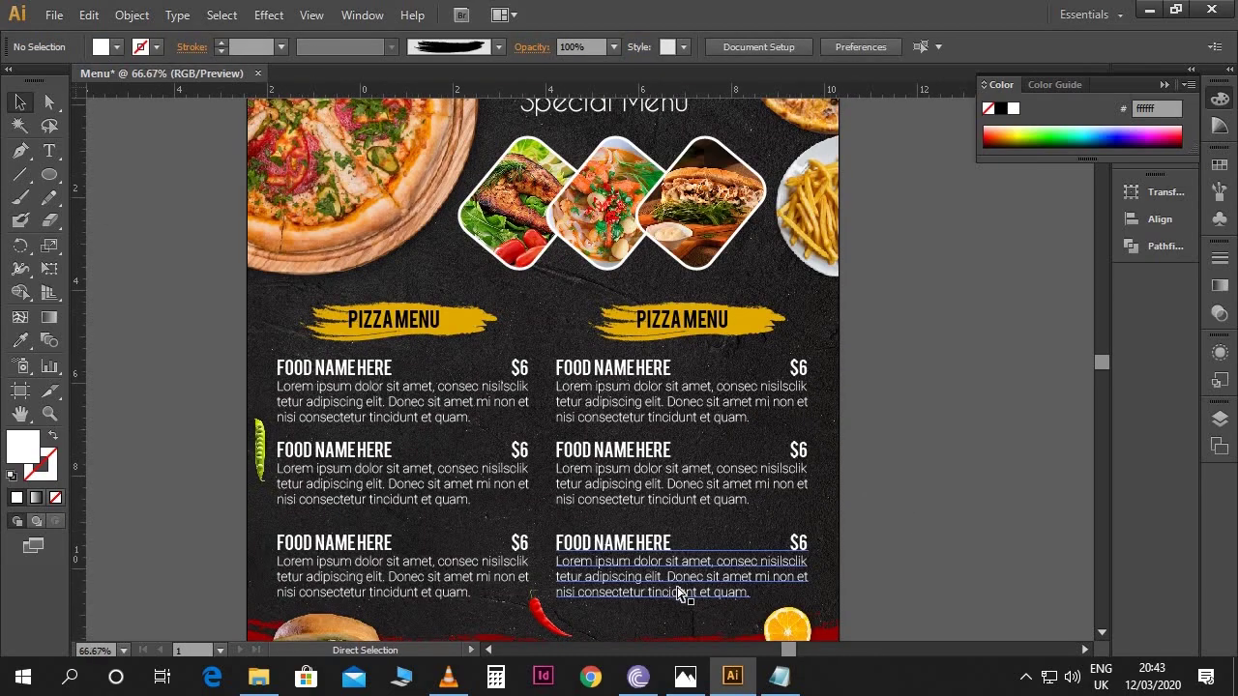